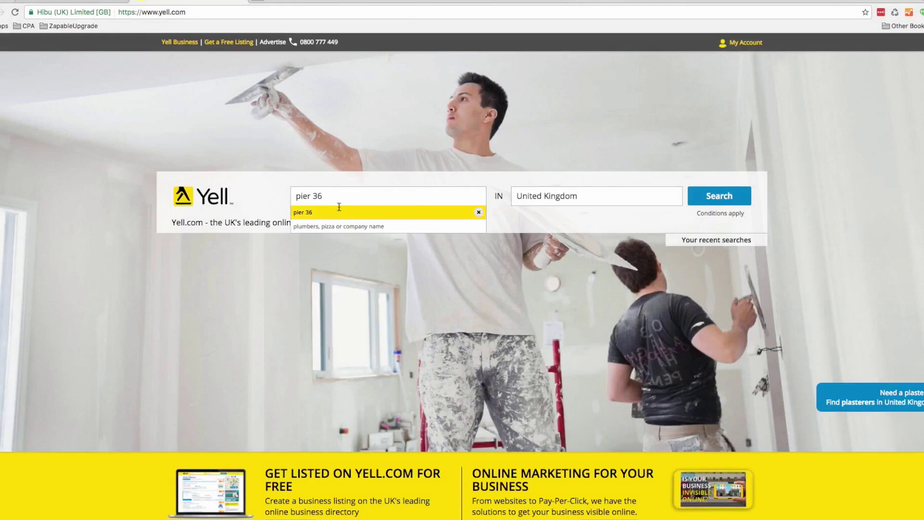
Search Yell.com for 'pier 36' with Donaghadee as the location
click(536, 200)
text(donag)
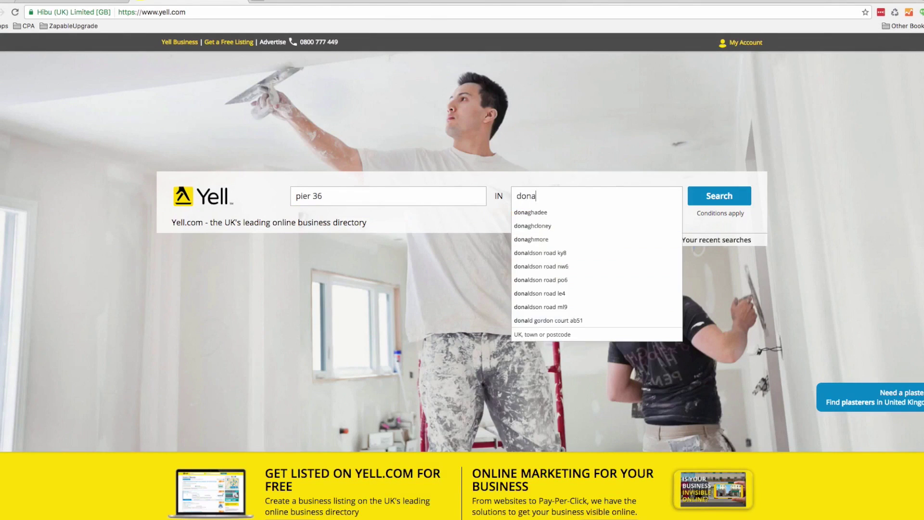
scroll(559, 204, down, 1)
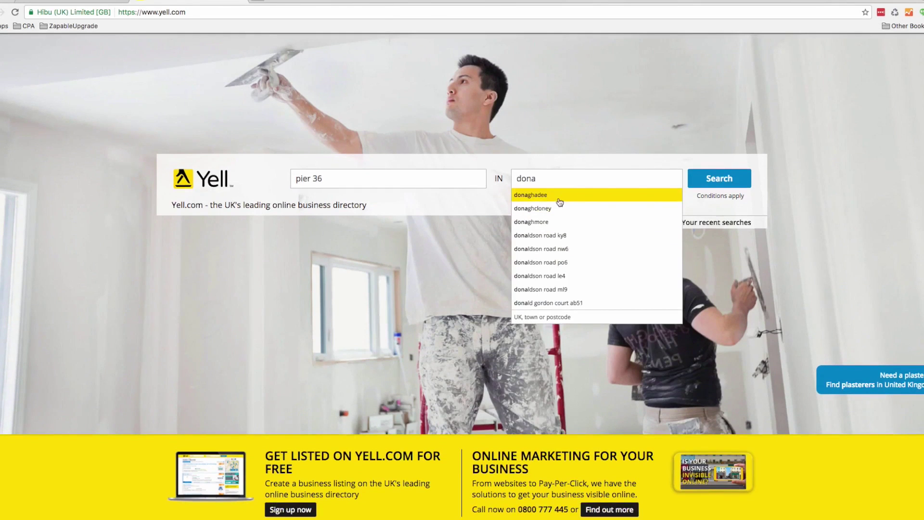
click(543, 198)
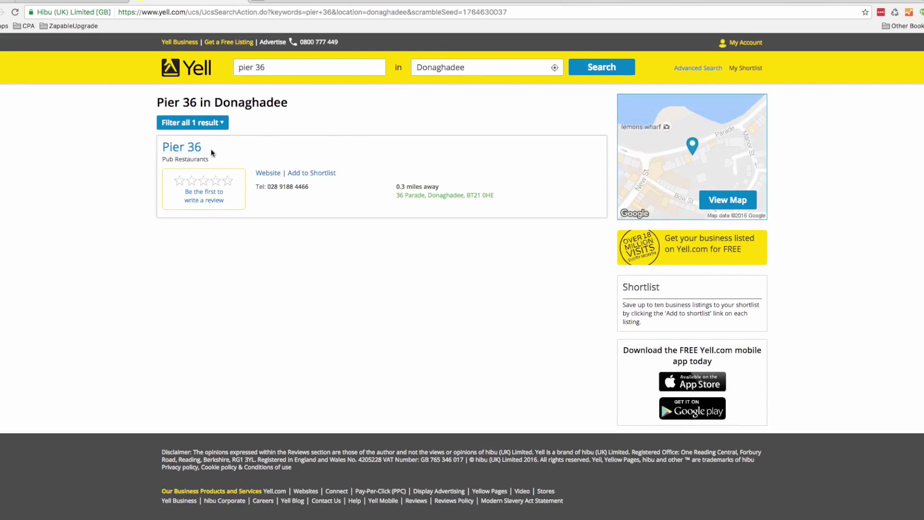
Open the Pier 36 website from the listing and open its Facebook and Twitter links in new tabs
click(261, 174)
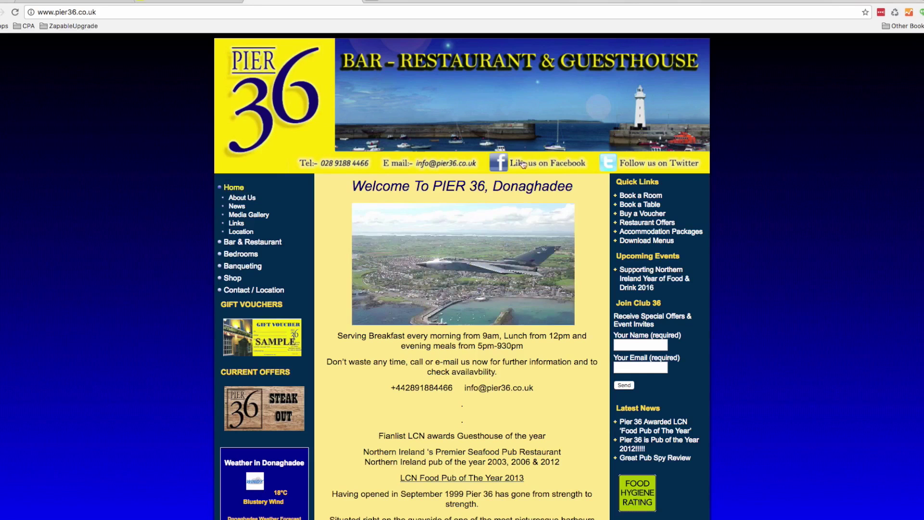
right_click(496, 162)
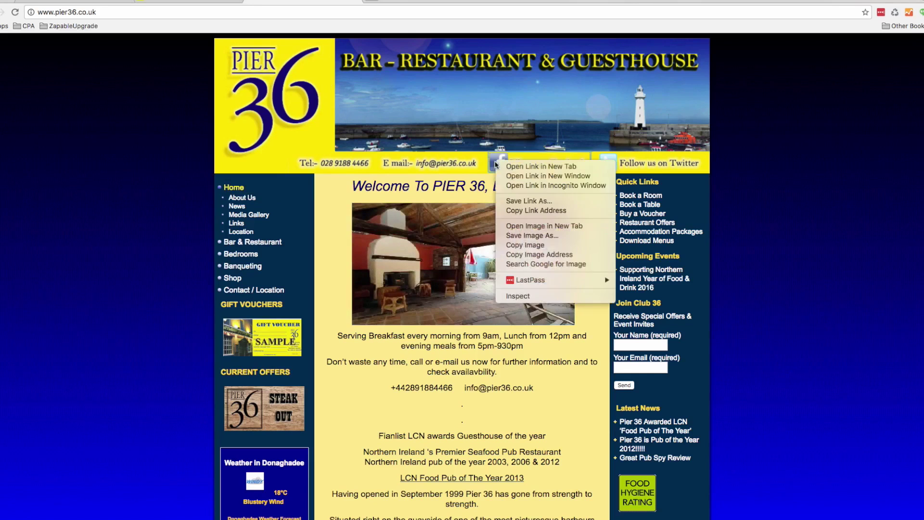
click(514, 168)
right_click(610, 162)
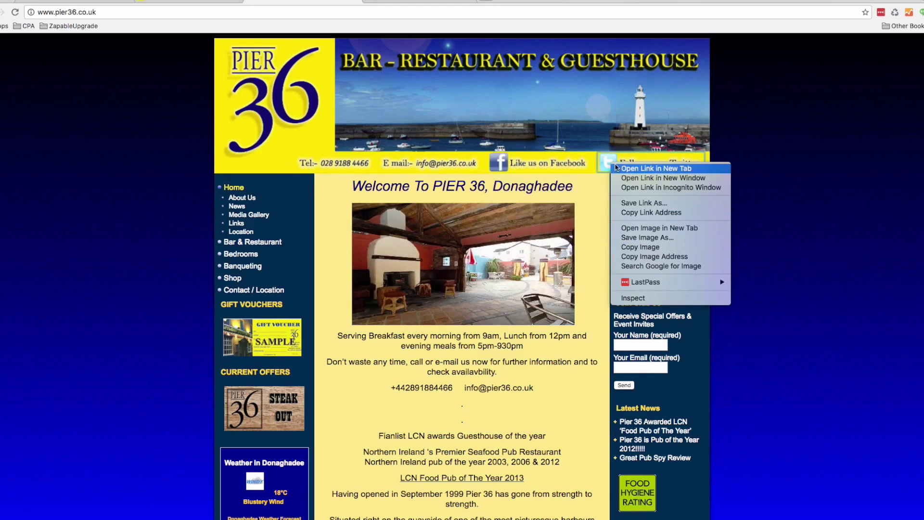
click(623, 168)
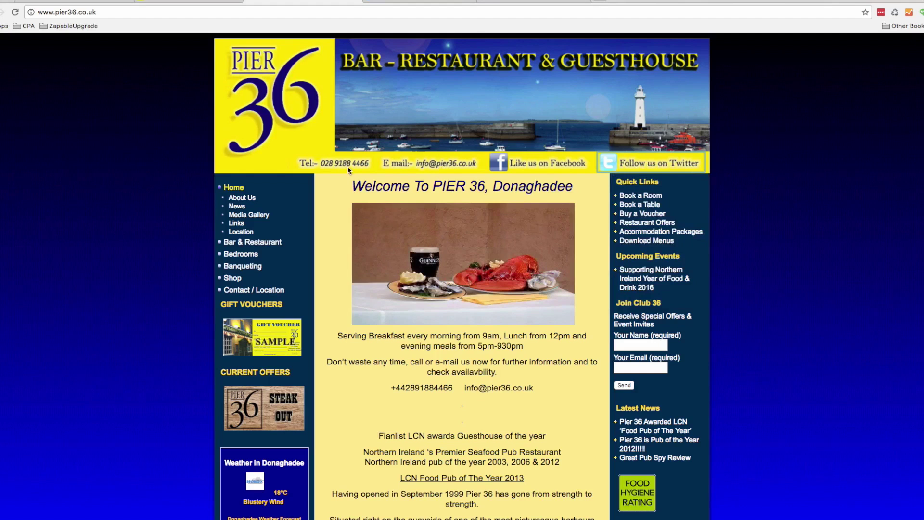
Go to the Media Gallery, play the promotional video and open it on YouTube in a new tab
click(246, 207)
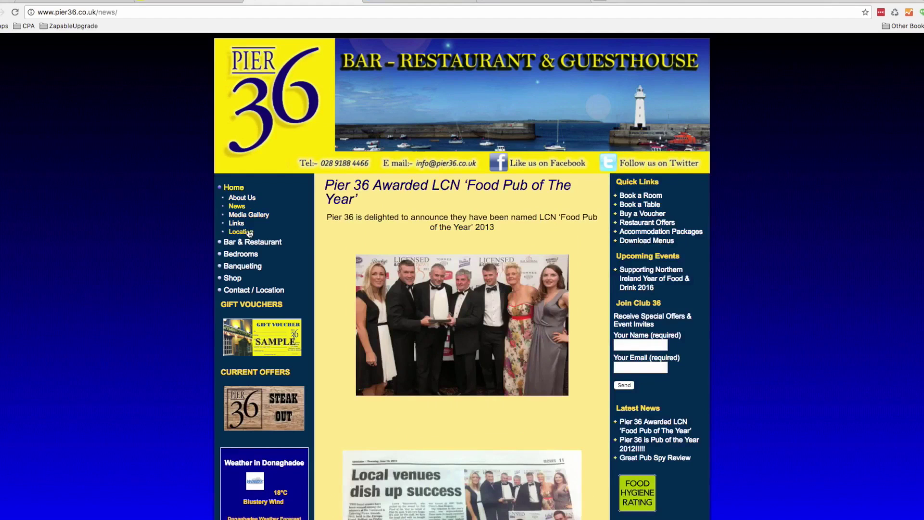
click(249, 215)
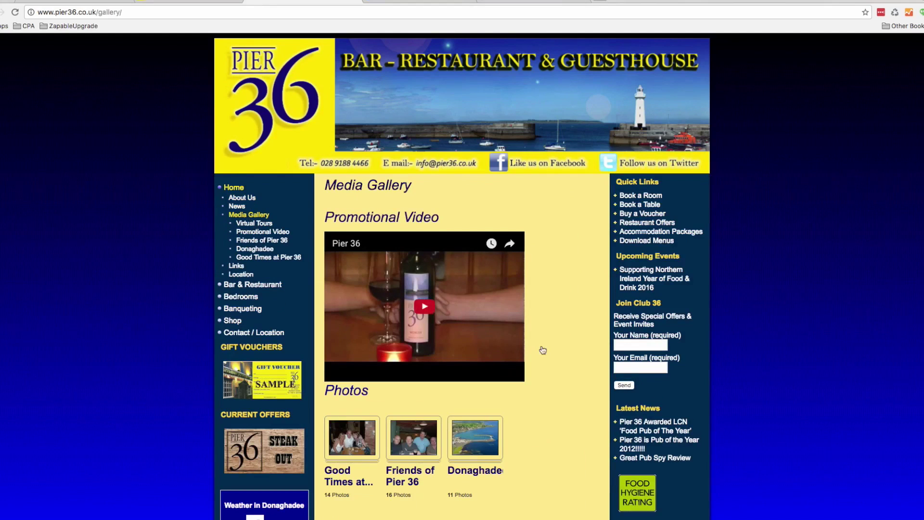
click(431, 307)
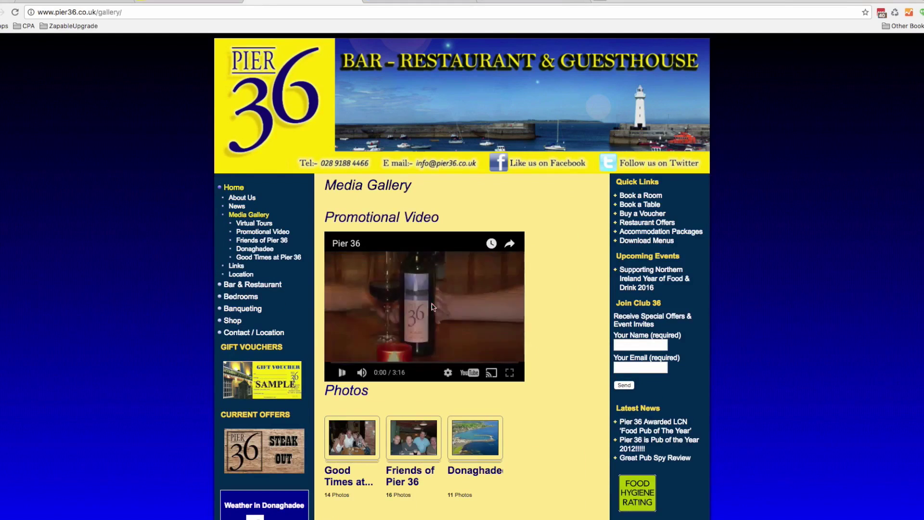
right_click(473, 375)
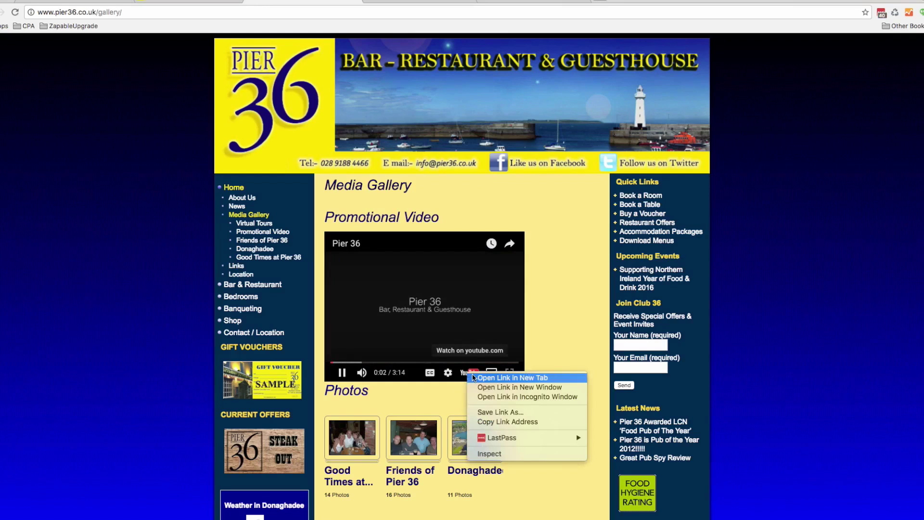
click(500, 377)
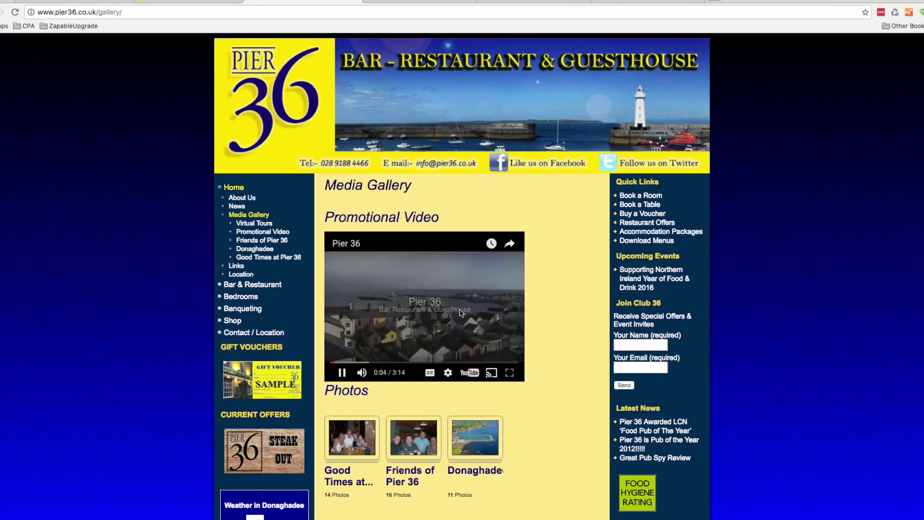
From the Donaghadee photo album, open Book a Table and Buy a Voucher in new tabs
click(475, 437)
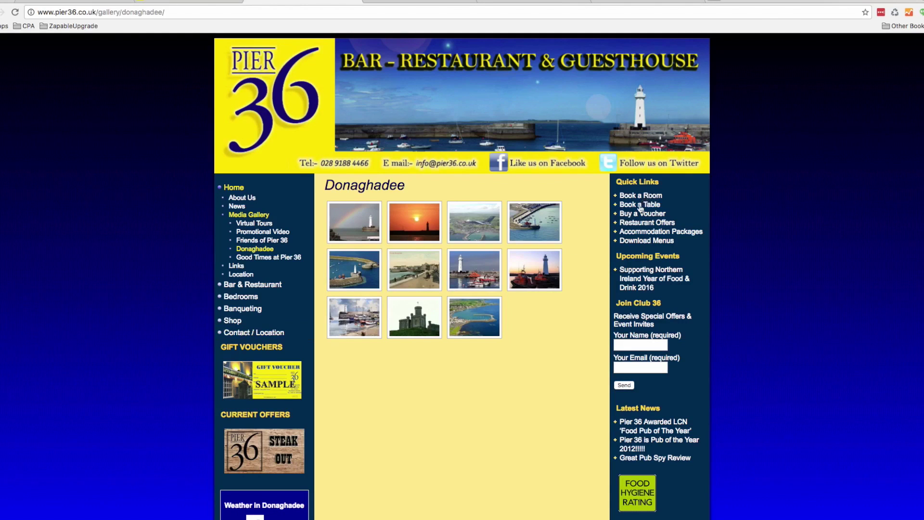
right_click(638, 204)
click(648, 213)
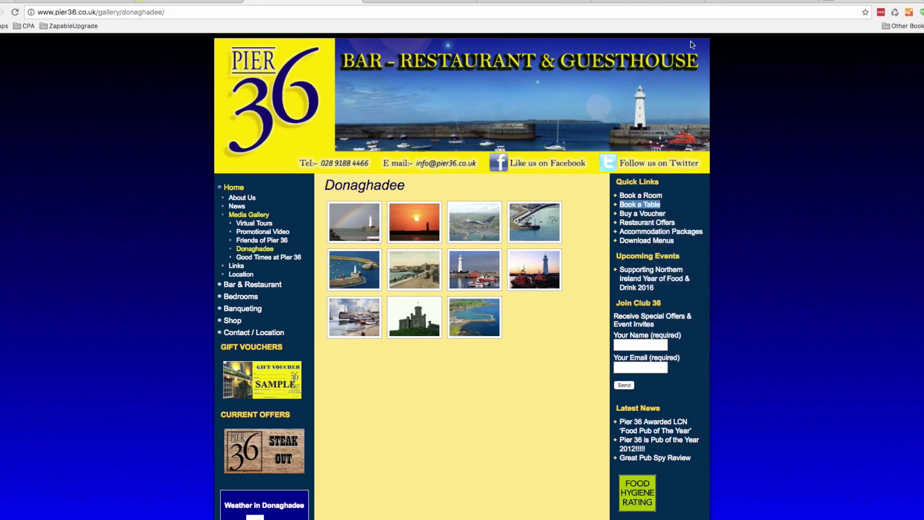
key(ctrl+Tab)
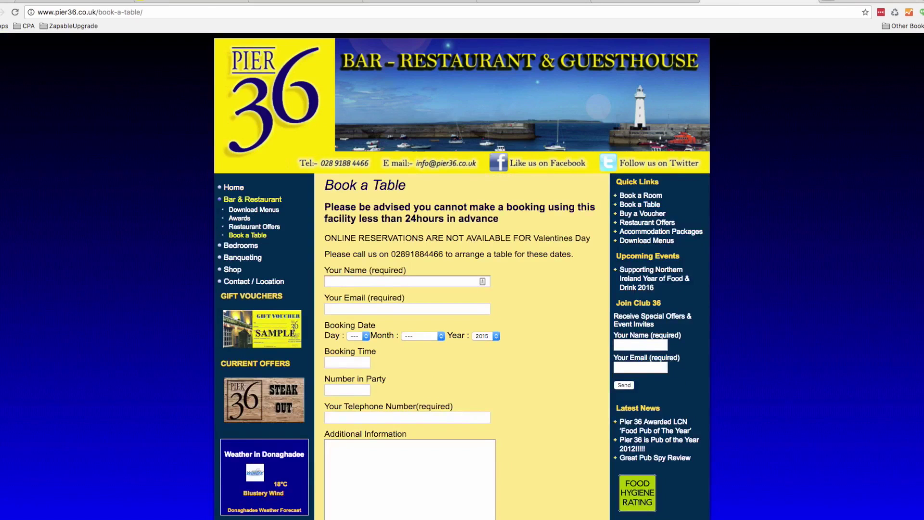
key(ctrl+shift+Tab)
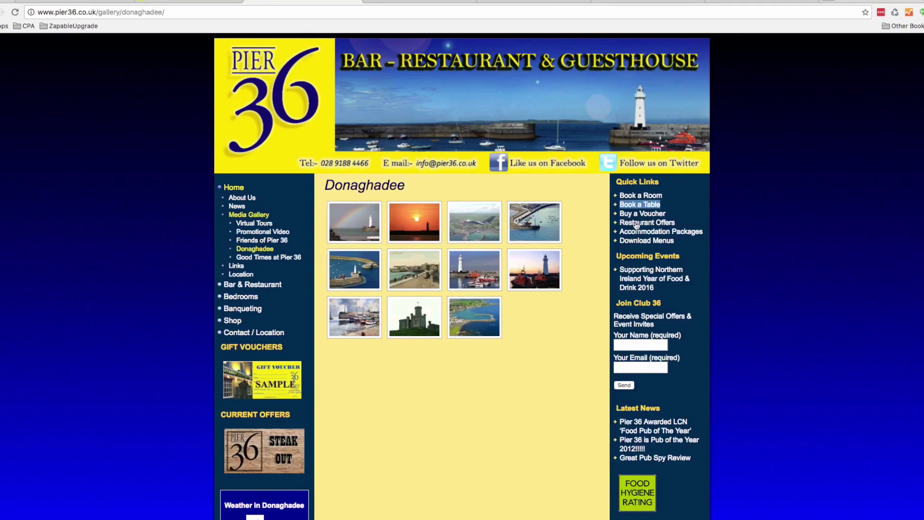
right_click(642, 217)
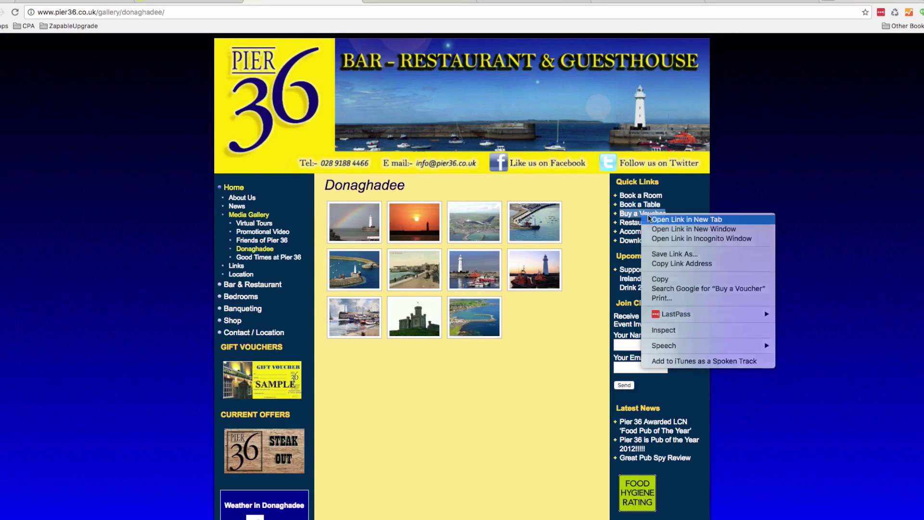
click(649, 216)
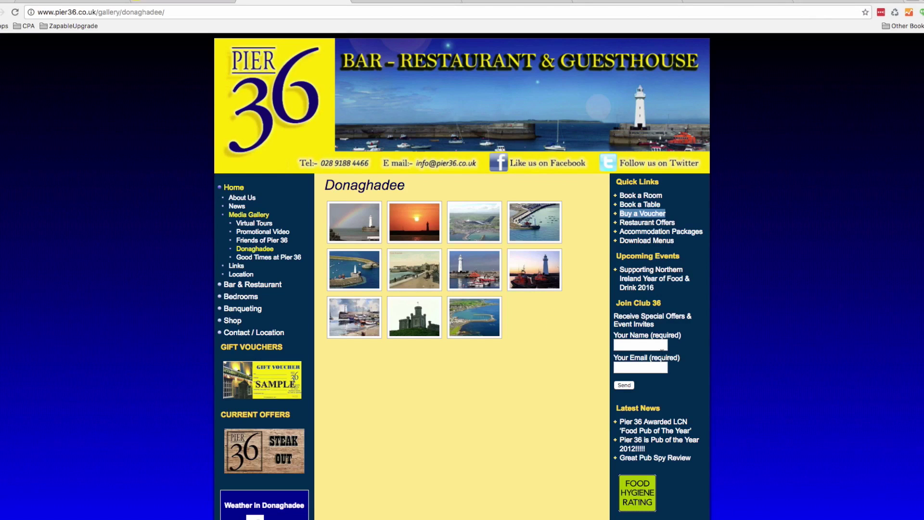
Look over the Join Club 36 section, then go to the Contact / Location page
drag(663, 303, 622, 303)
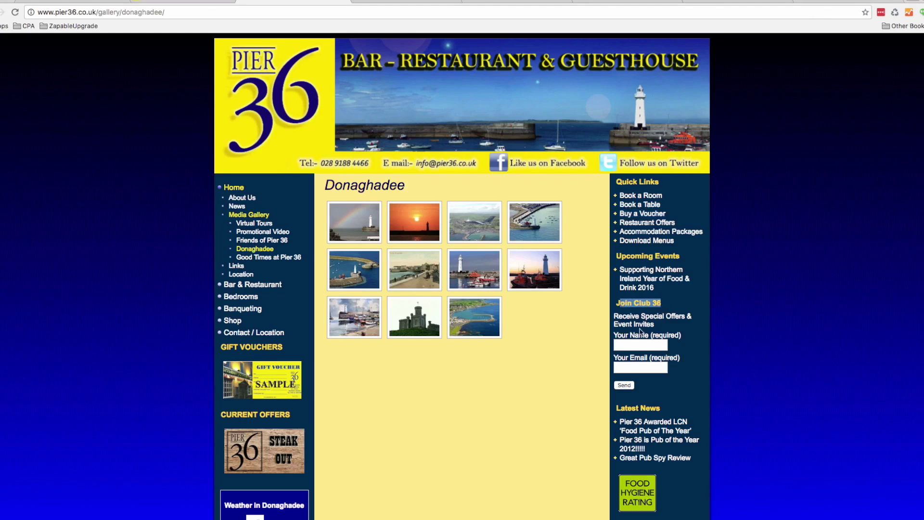
click(662, 325)
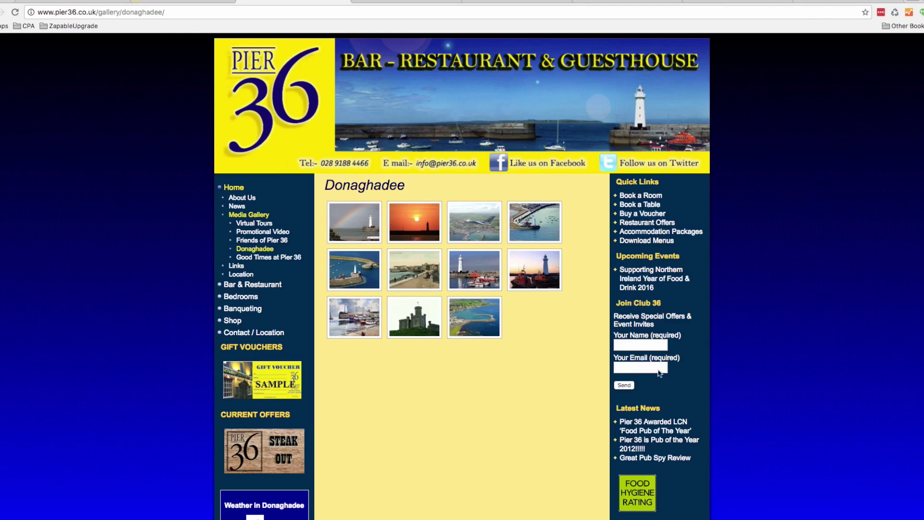
scroll(659, 365, down, 4)
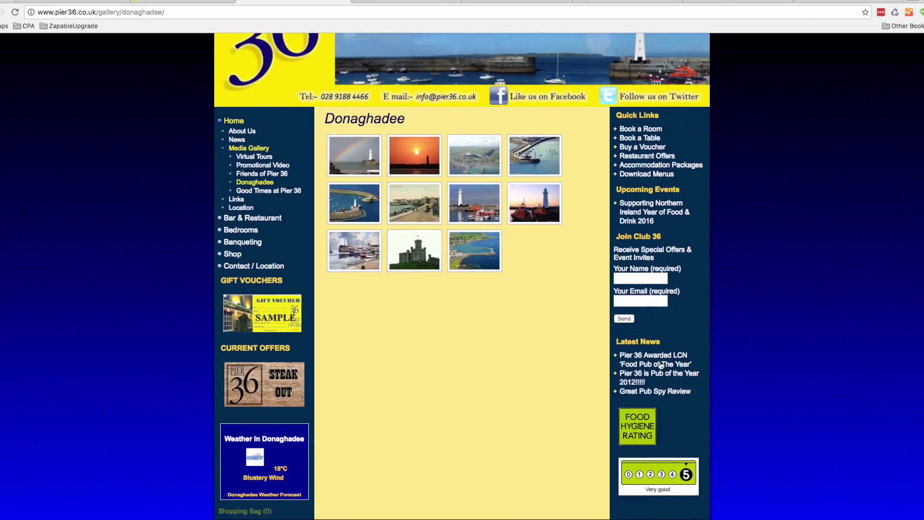
scroll(483, 388, up, 2)
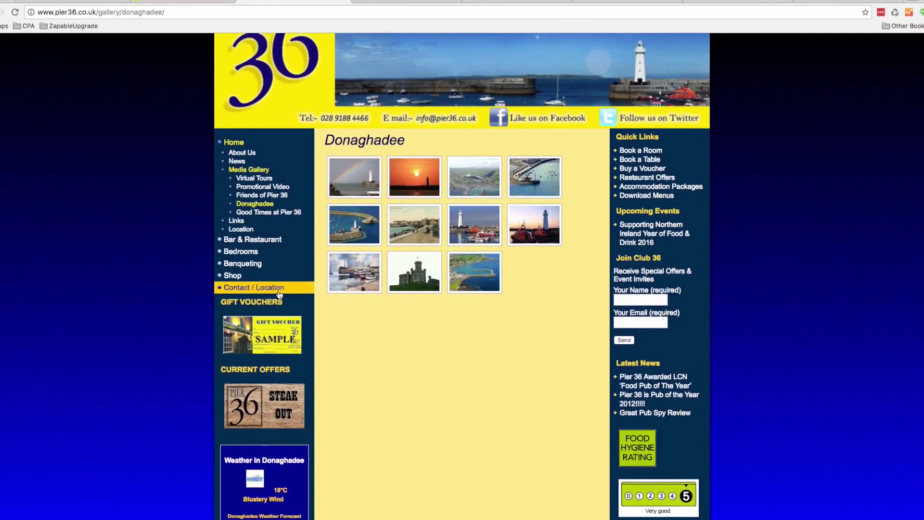
click(279, 291)
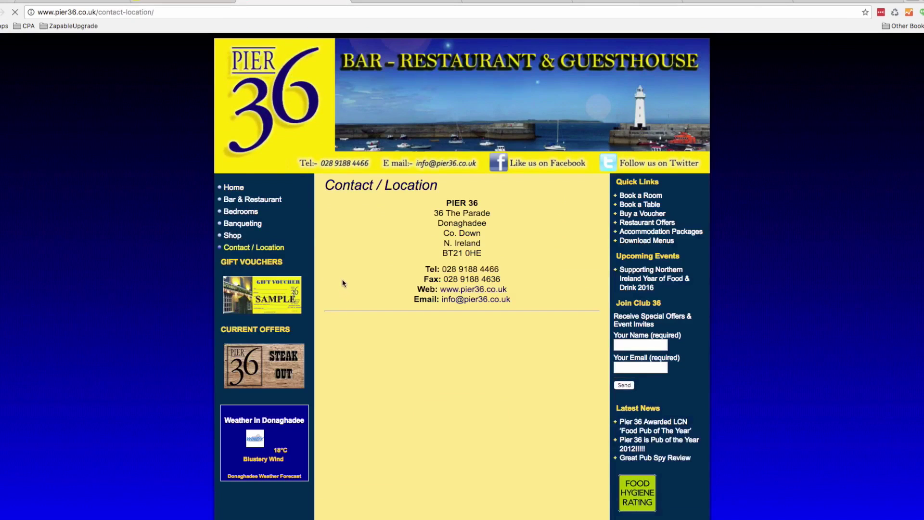
Log in to Zapable with the saved LastPass credentials to reach My Apps
click(66, 1)
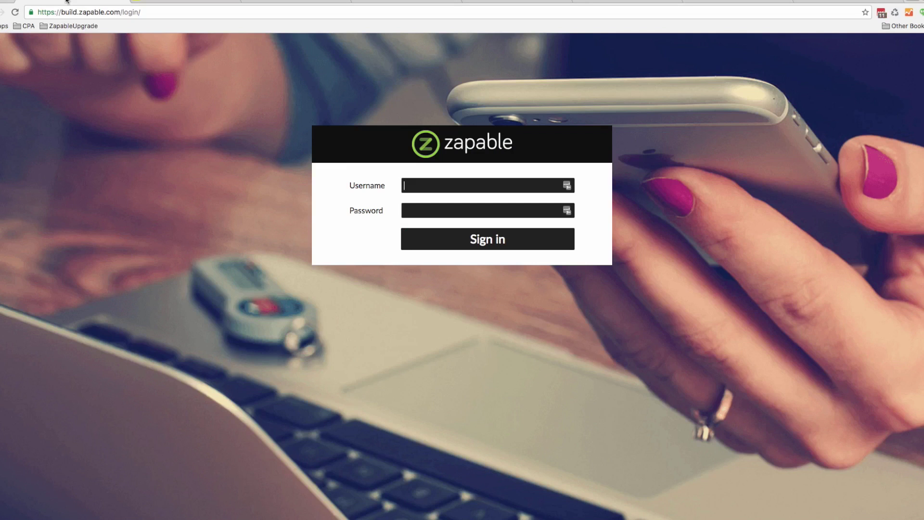
click(566, 186)
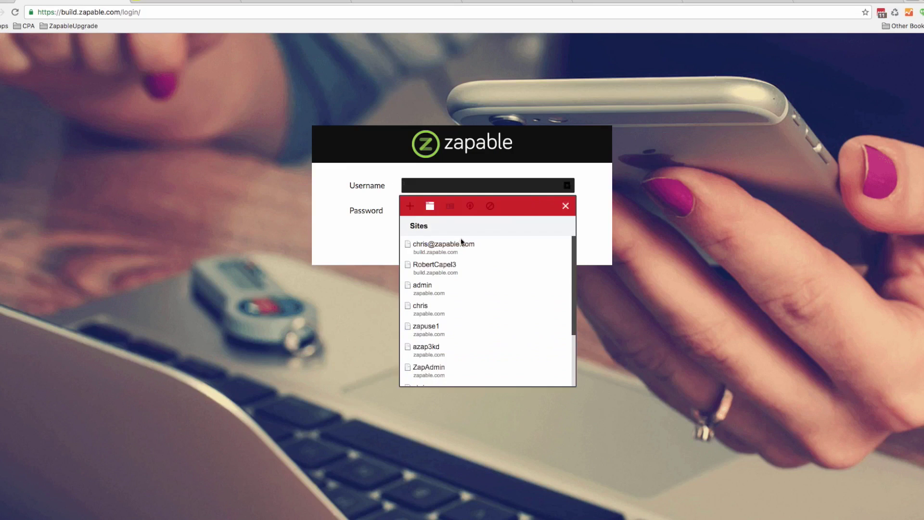
click(460, 243)
click(462, 245)
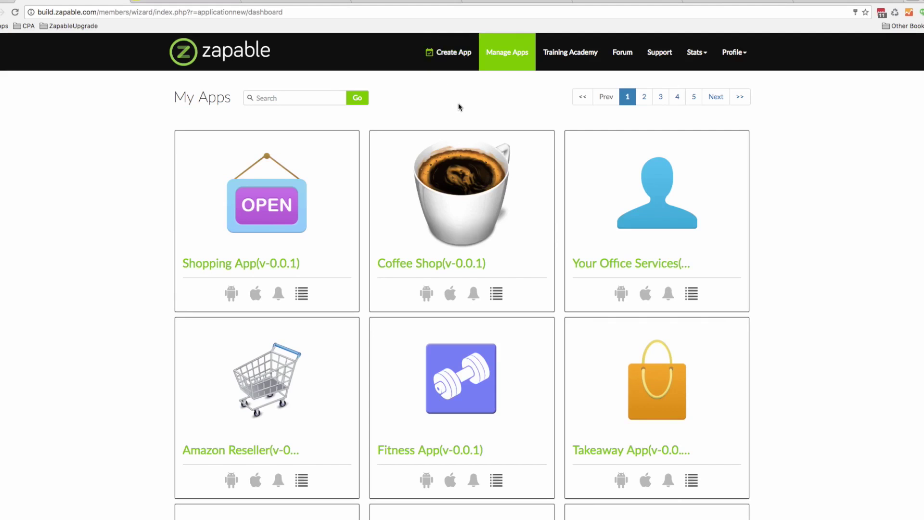
Create a new app titled 'Pier 36' with the com.app.pie package ID
click(453, 61)
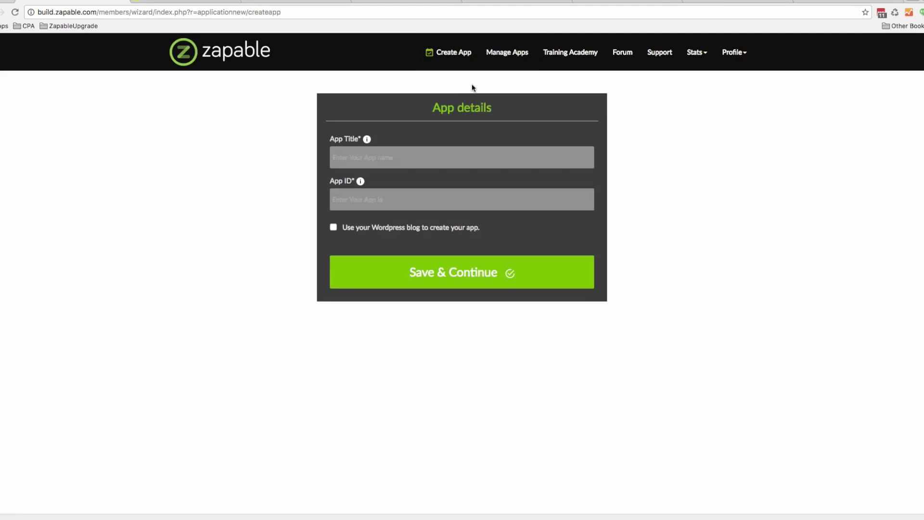
text(Pier 36)
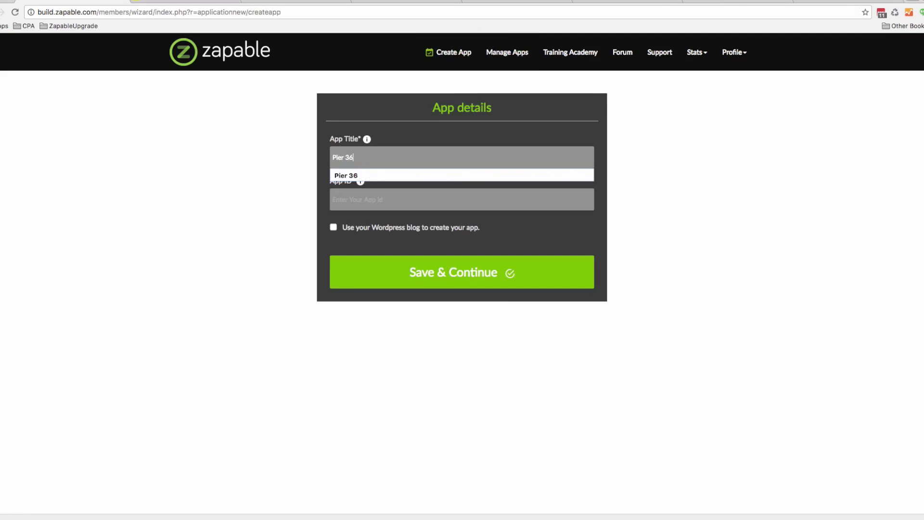
click(357, 176)
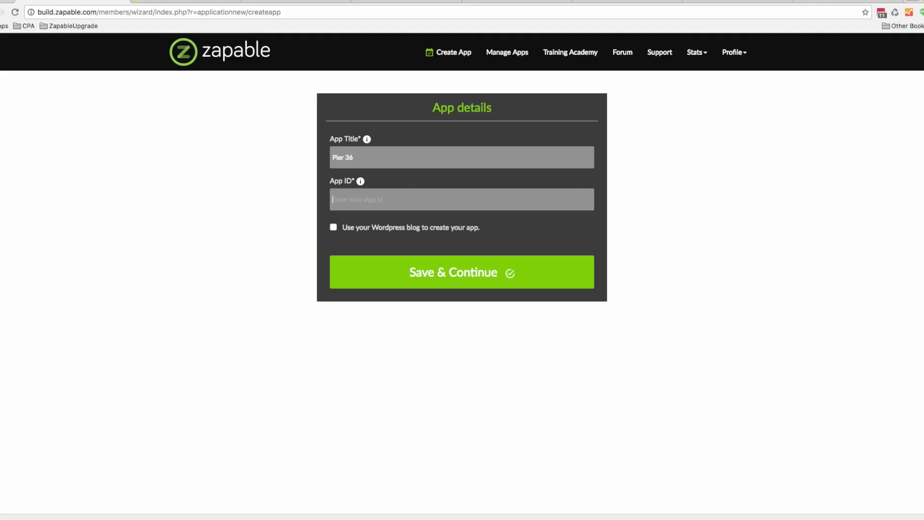
text(com.app.pierbar)
click(390, 284)
Choose Restaurants as the app category and continue to List Features
click(502, 128)
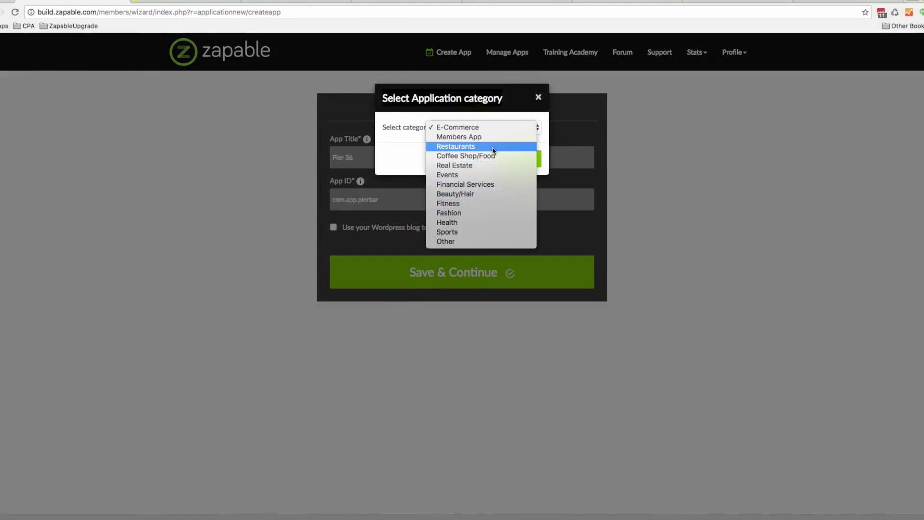
click(490, 146)
click(520, 159)
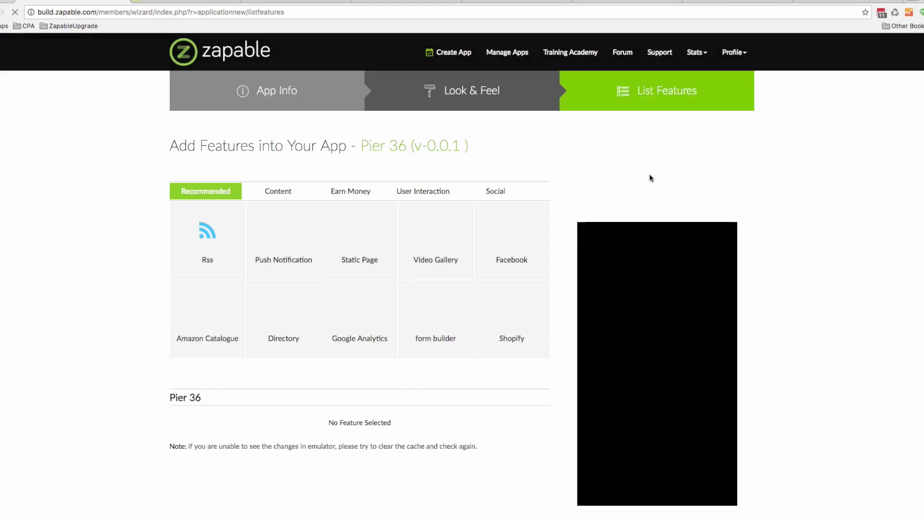
Add Static Page from Content, plus Facebook and Twitter from Social features
mouse_move(466, 250)
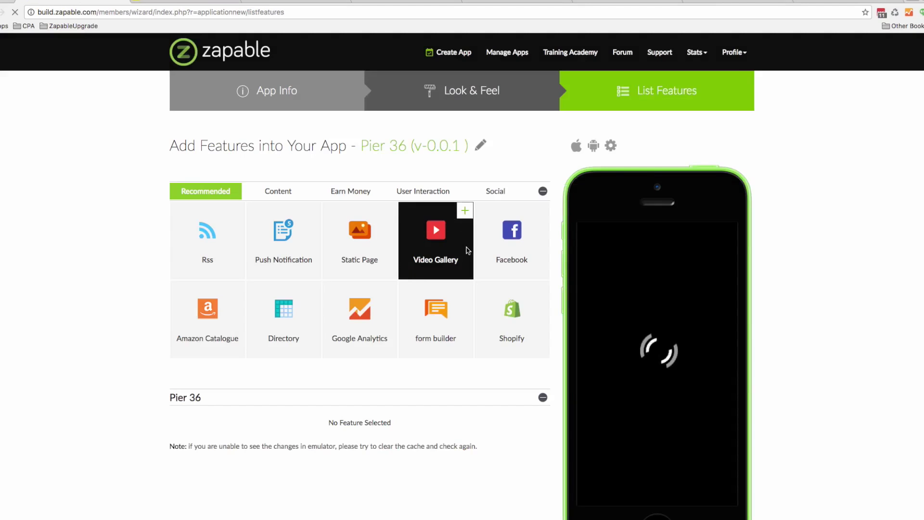
mouse_move(534, 246)
scroll(540, 246, down, 1)
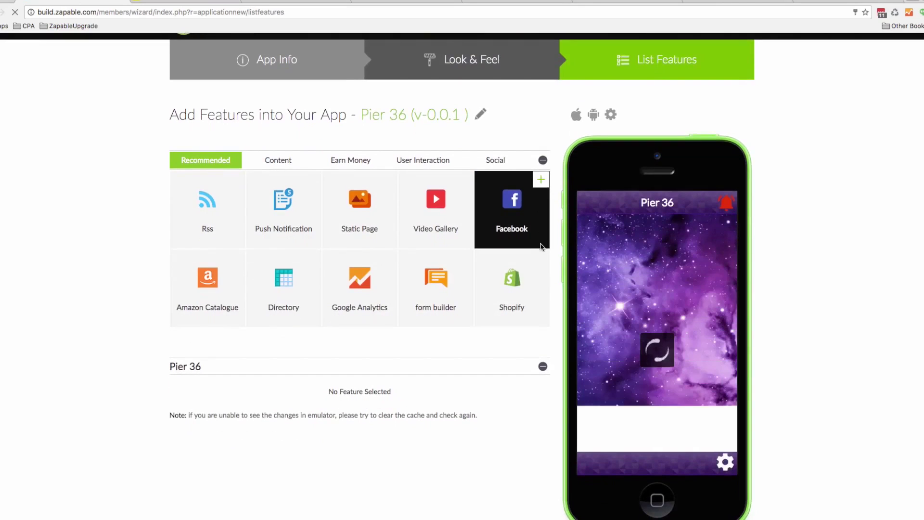
click(277, 165)
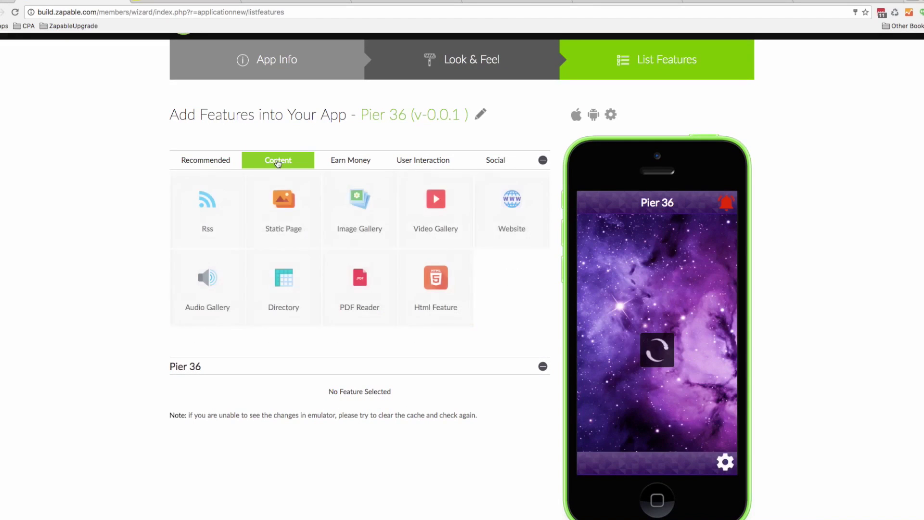
mouse_move(266, 191)
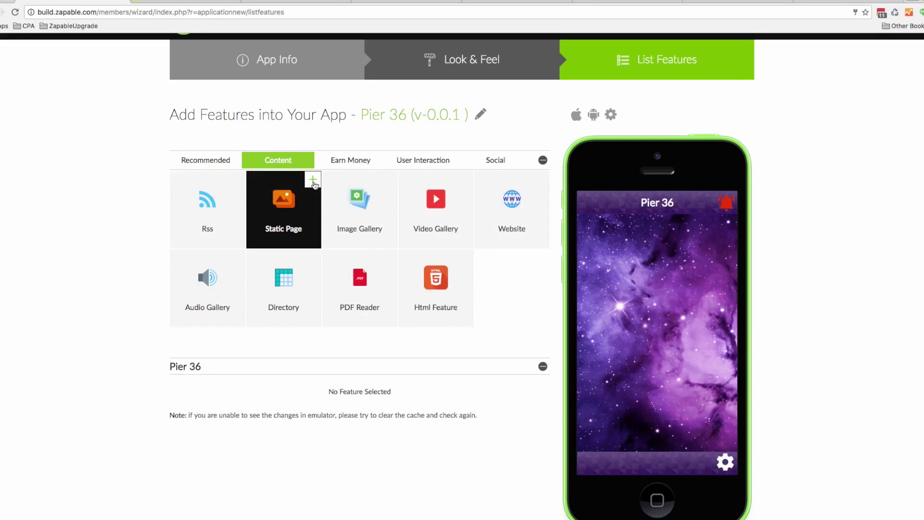
click(313, 182)
mouse_move(219, 404)
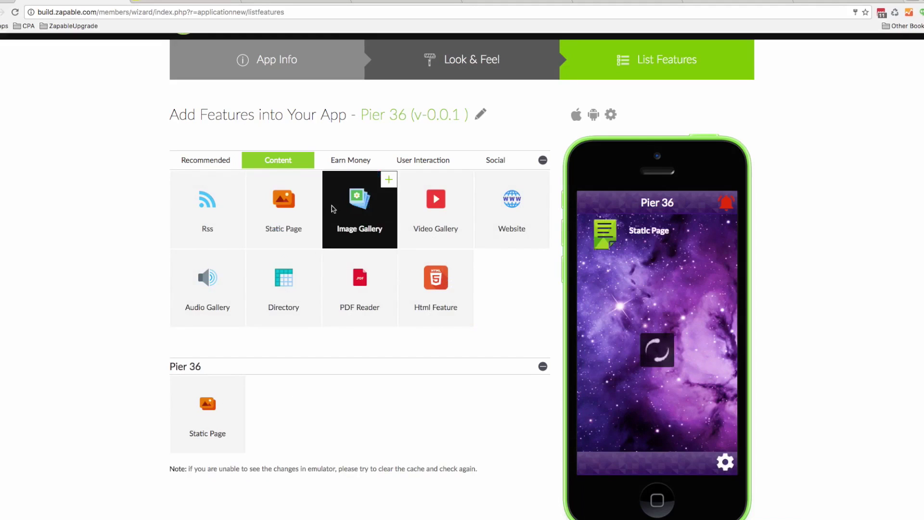
click(501, 157)
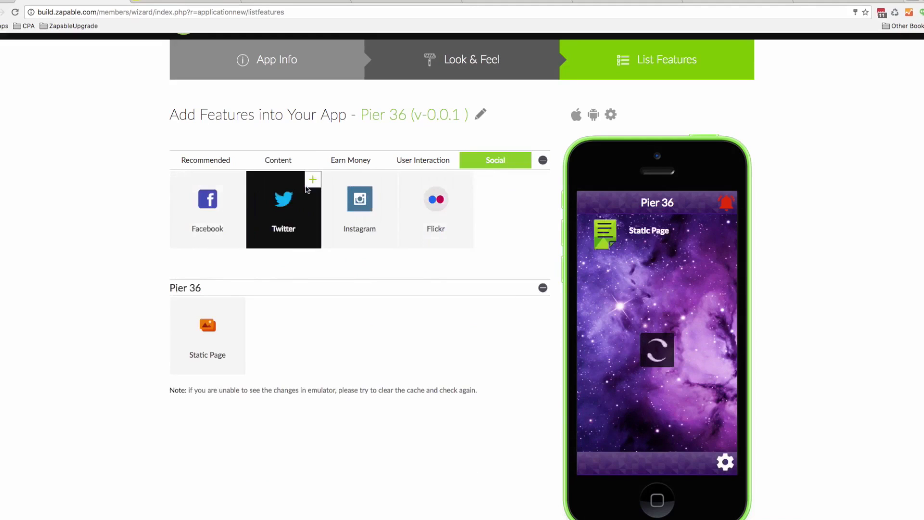
click(236, 180)
click(312, 181)
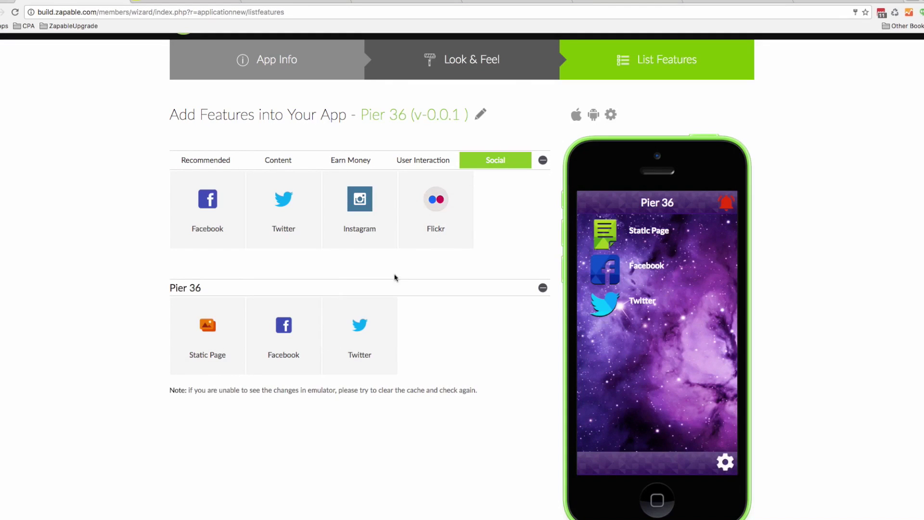
Add Optin Forms, Appointment Form, Location, Call Us and Email Us from User Interaction
click(433, 162)
click(388, 180)
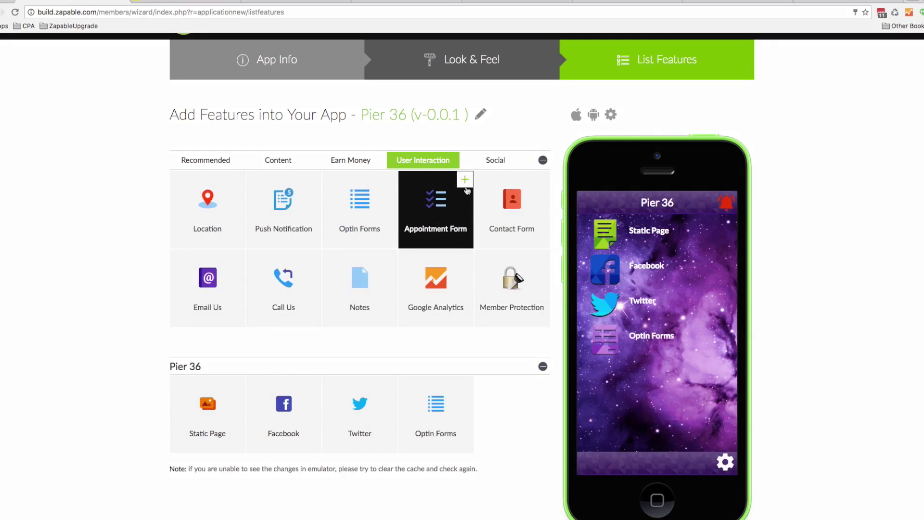
click(465, 181)
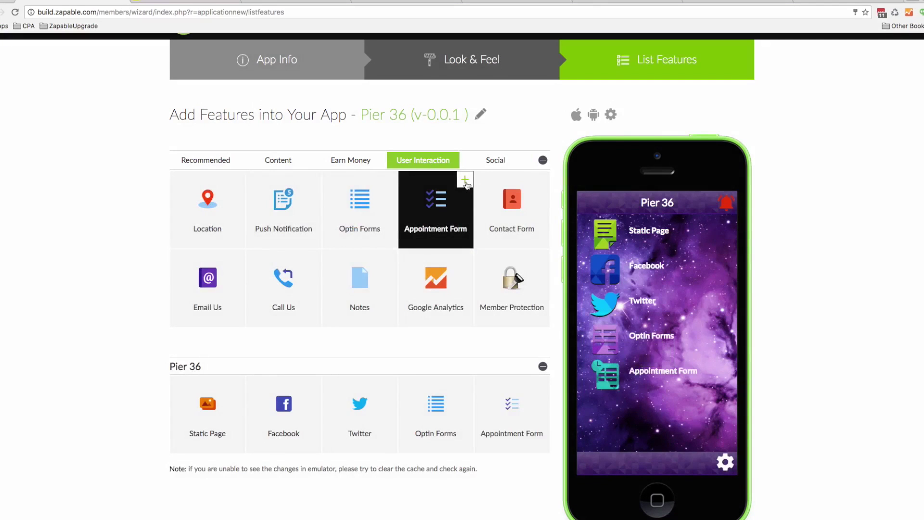
click(235, 181)
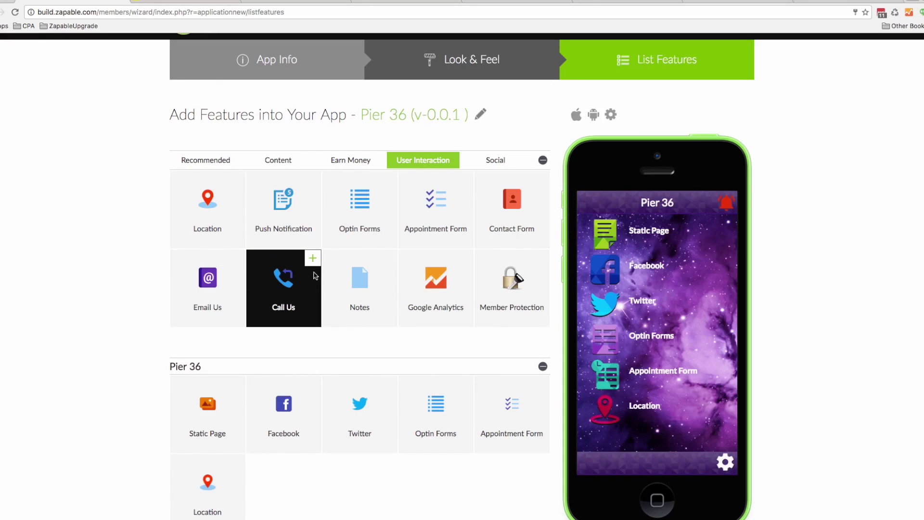
click(312, 260)
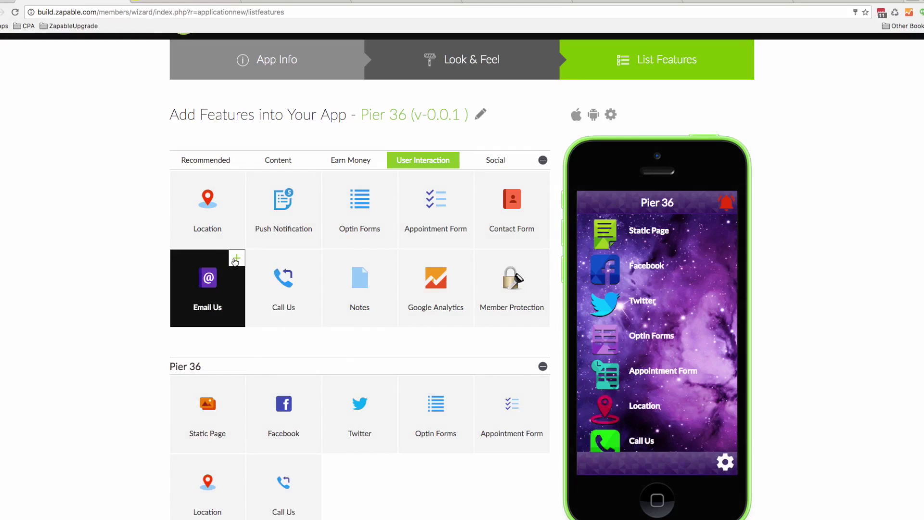
click(236, 260)
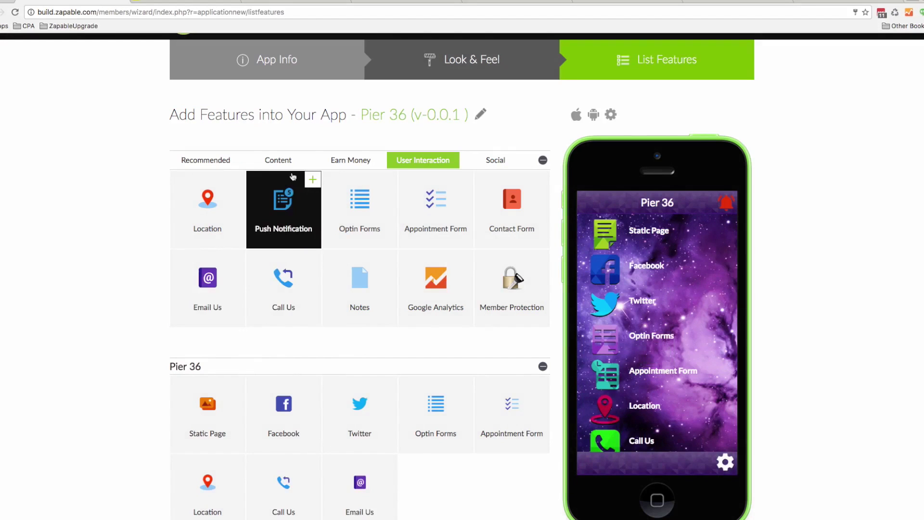
Add Video Gallery and Loyalty Cards, then open the Static Page feature for editing
click(287, 164)
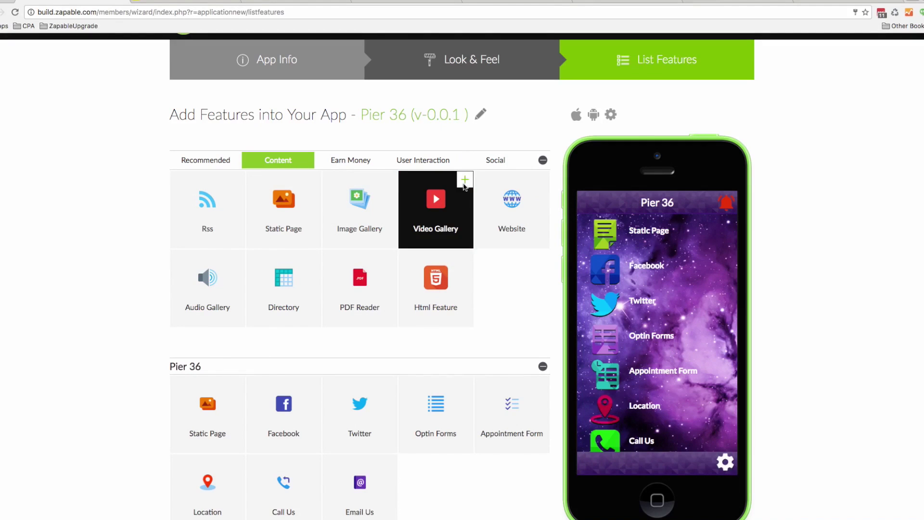
click(464, 182)
click(354, 162)
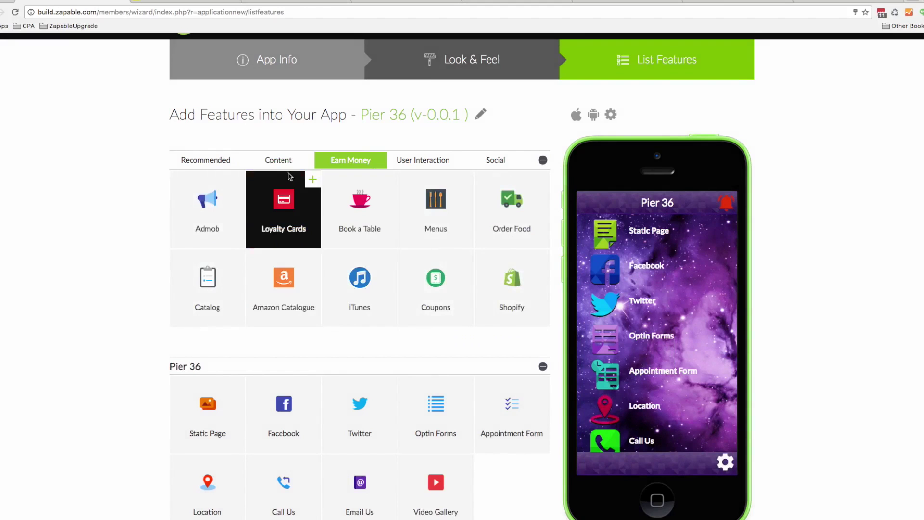
click(313, 182)
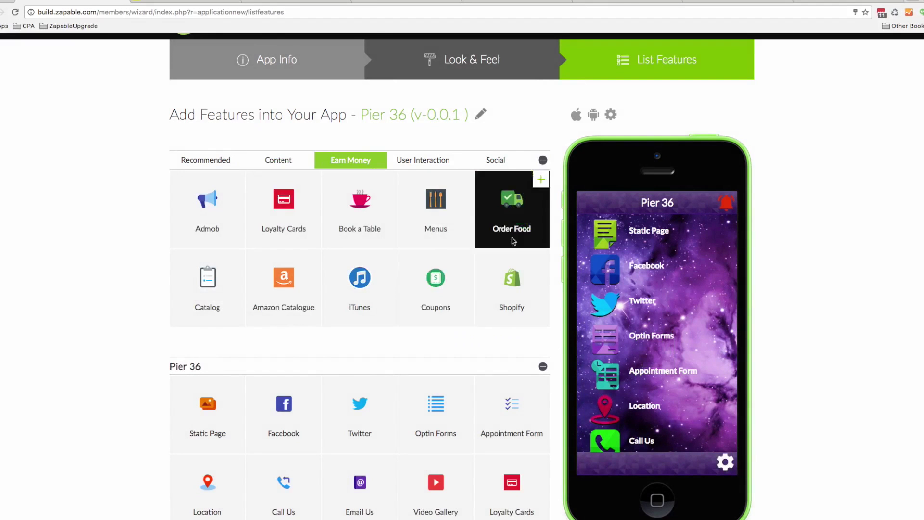
mouse_move(189, 392)
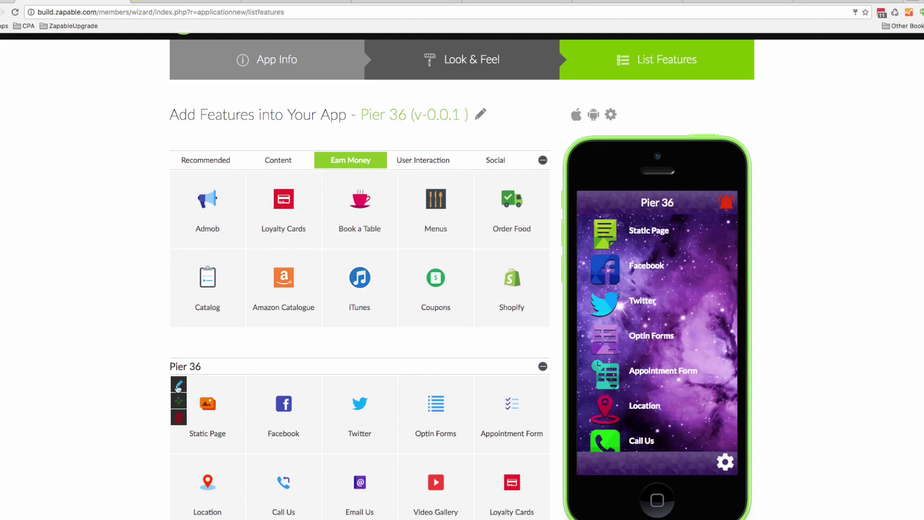
click(179, 385)
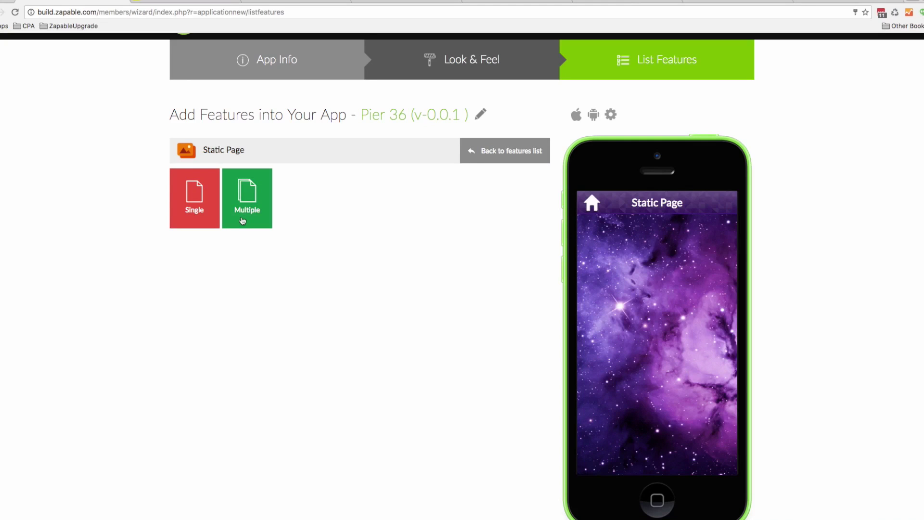
Set the Static Page to Single and bring up the Pier 36 website home page
click(201, 212)
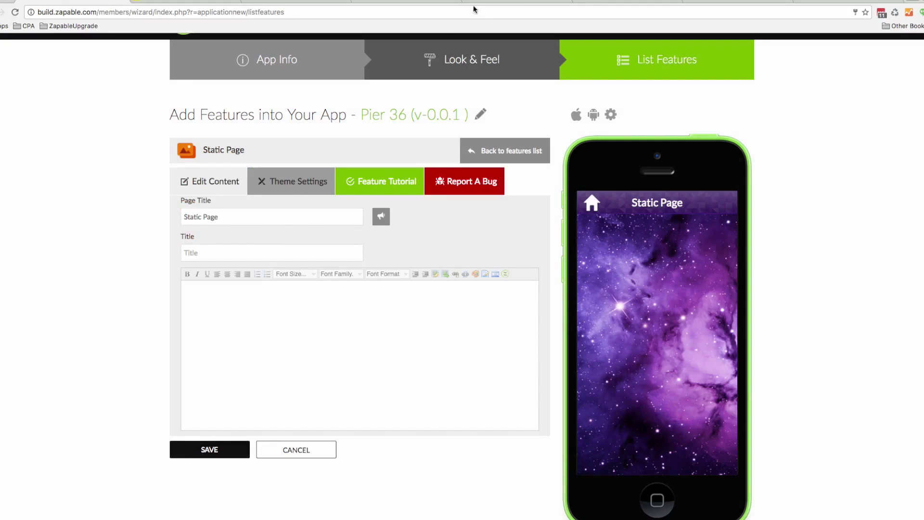
click(292, 2)
click(235, 188)
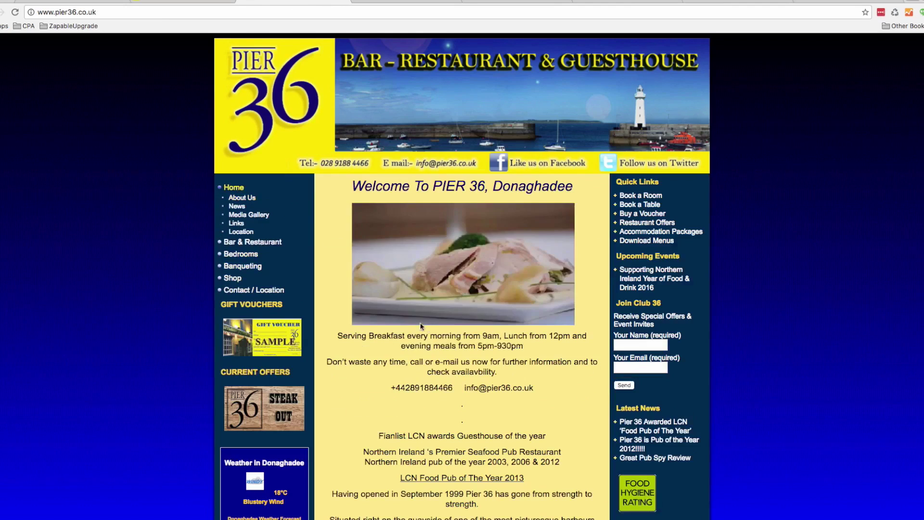
Open the Pier 36 About Us page, select all its text, and return to Zapable
click(243, 200)
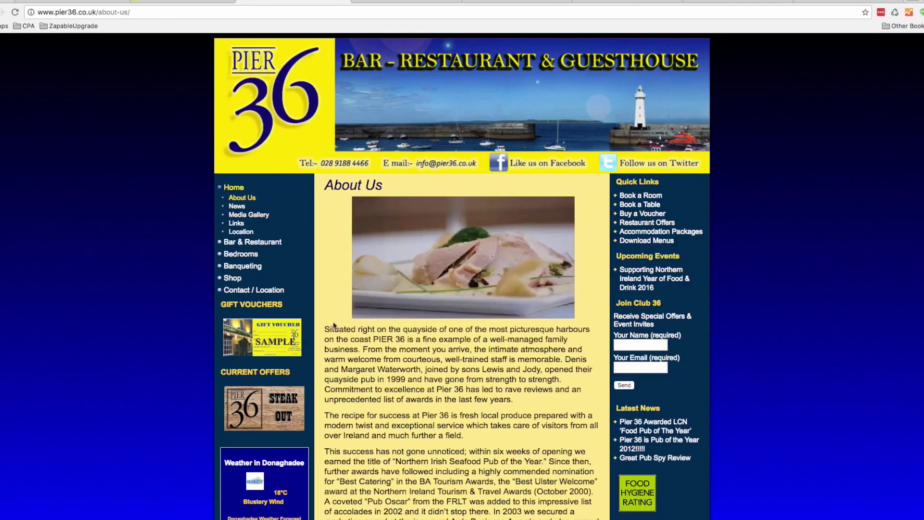
drag(326, 326, 583, 477)
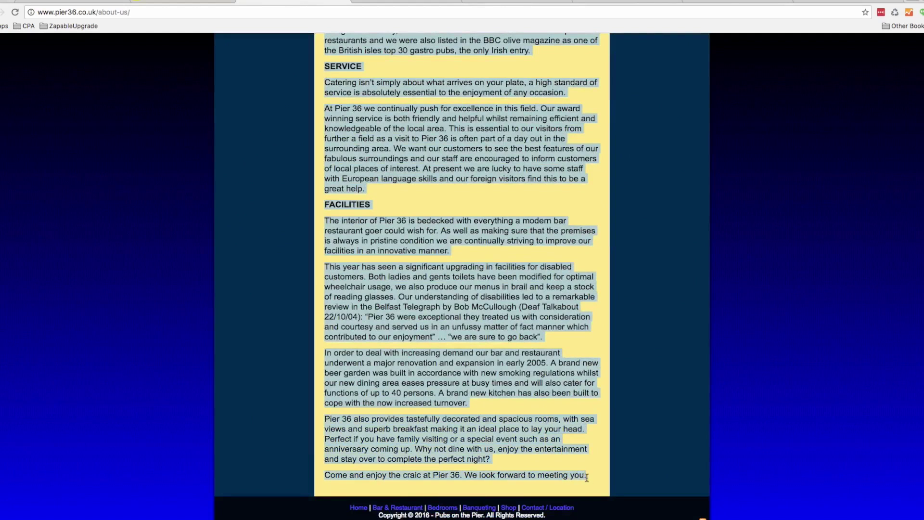
click(128, 1)
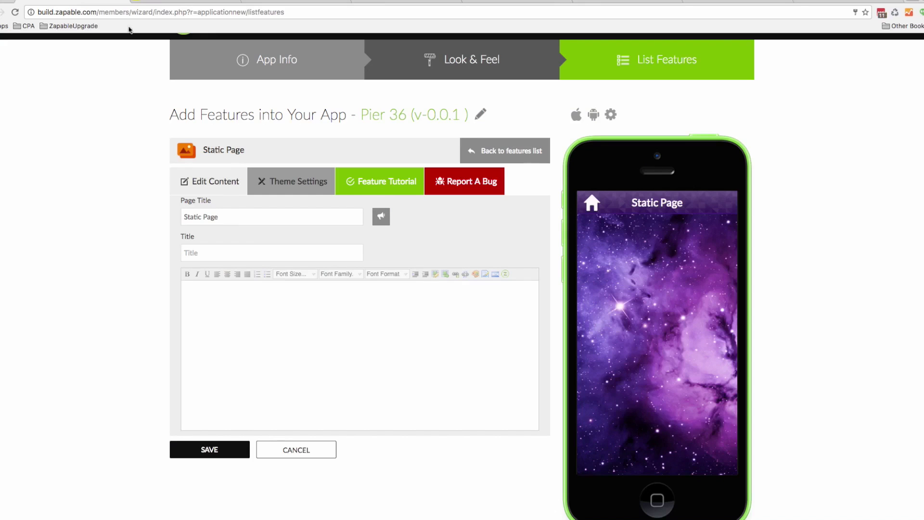
Paste the About Us text into the static page body and title it 'About Us'
click(232, 303)
key(ctrl+v)
scroll(290, 345, up, 5)
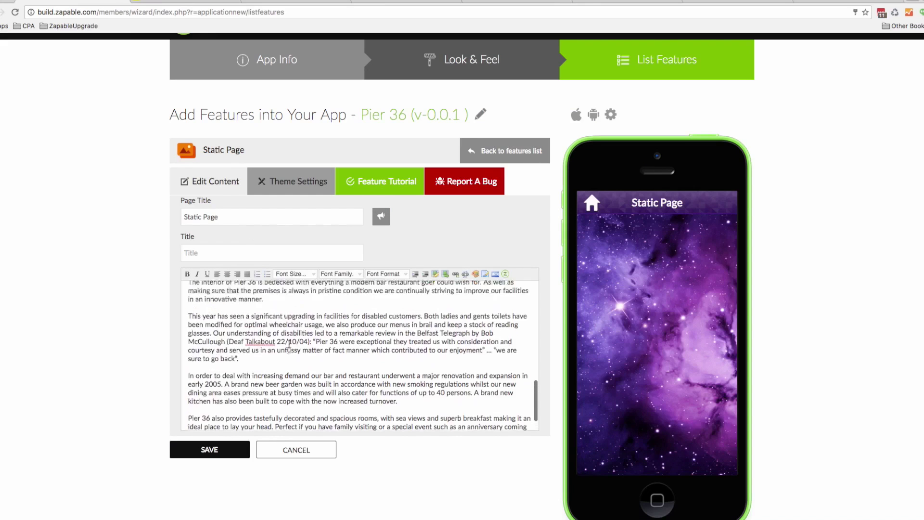
scroll(290, 344, up, 2)
click(193, 284)
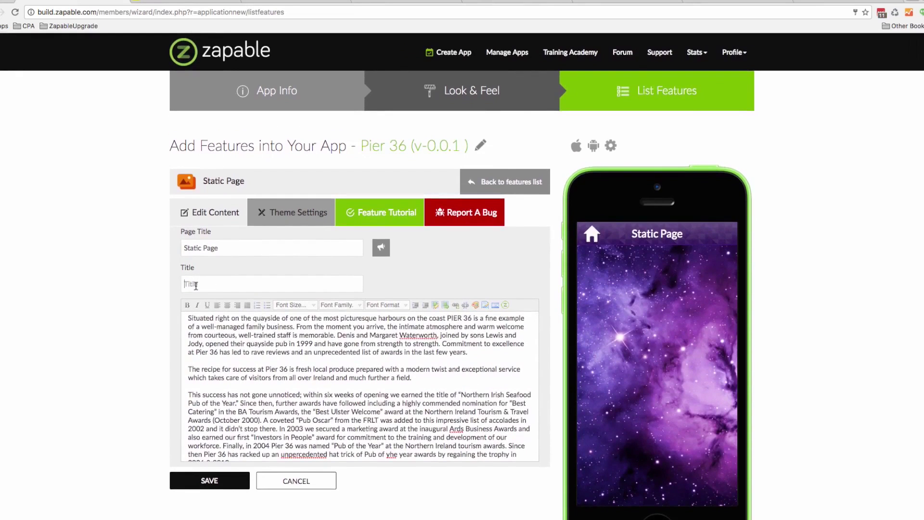
text(About Us)
drag(219, 248, 173, 249)
text(Abo)
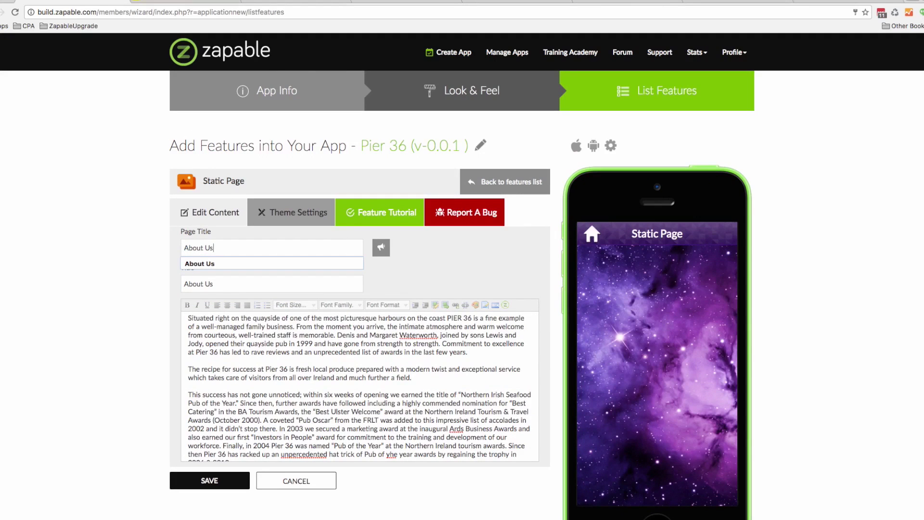
click(198, 259)
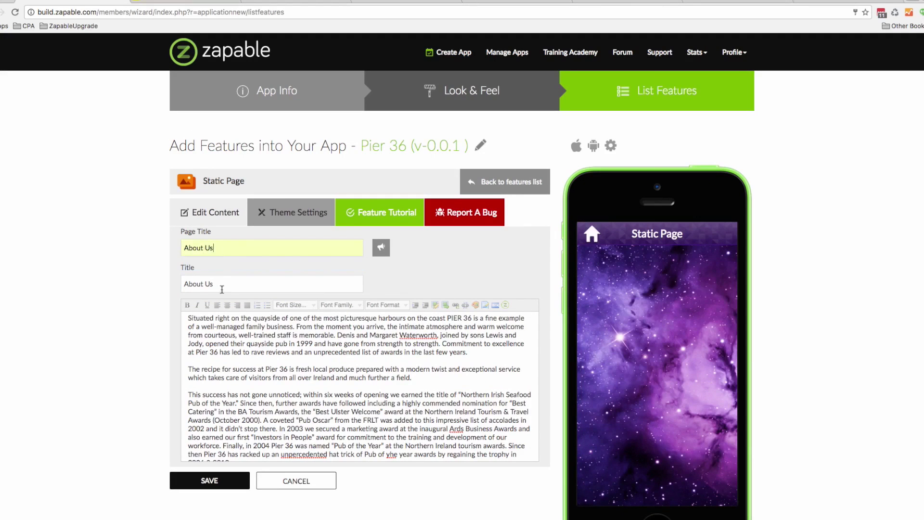
Underline and centre the paragraph beginning 'The recipe for success'
drag(417, 374, 176, 368)
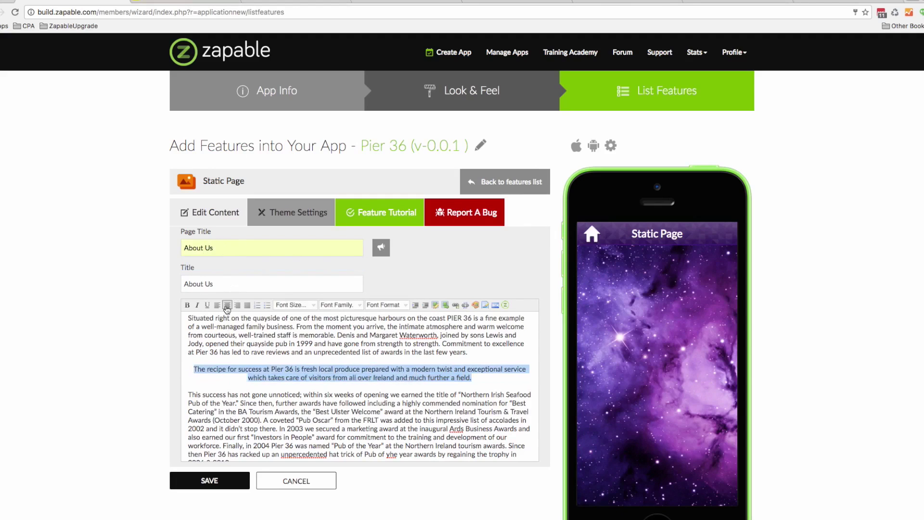
click(207, 306)
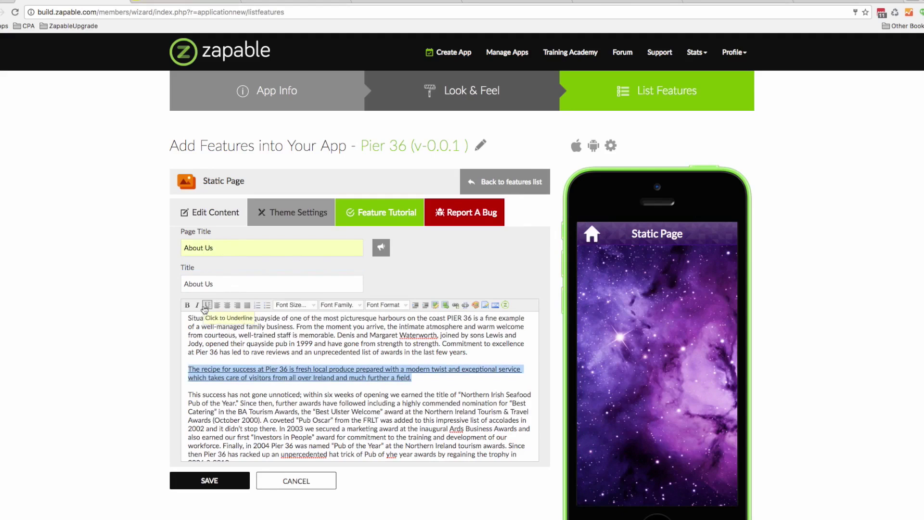
click(227, 305)
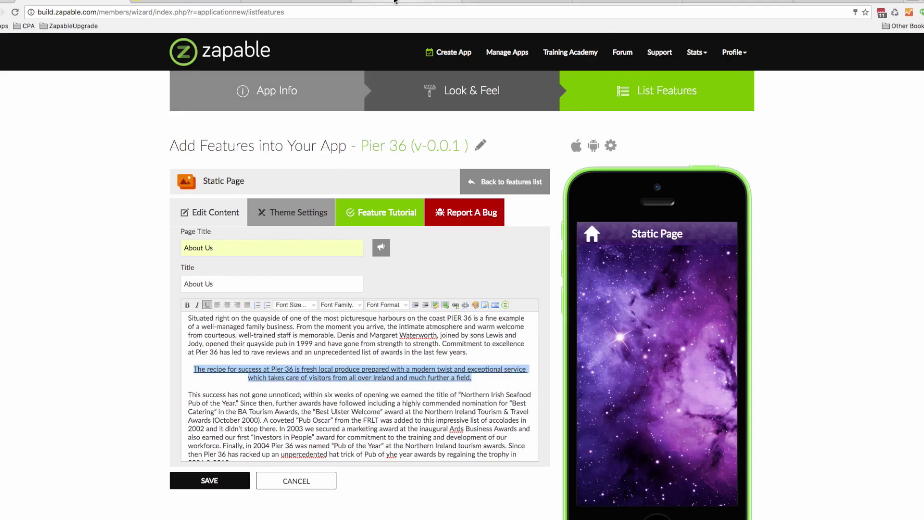
Copy the image address of the aerial harbour photo on the Pier 36 About Us page
click(278, 2)
click(403, 263)
scroll(410, 260, up, 15)
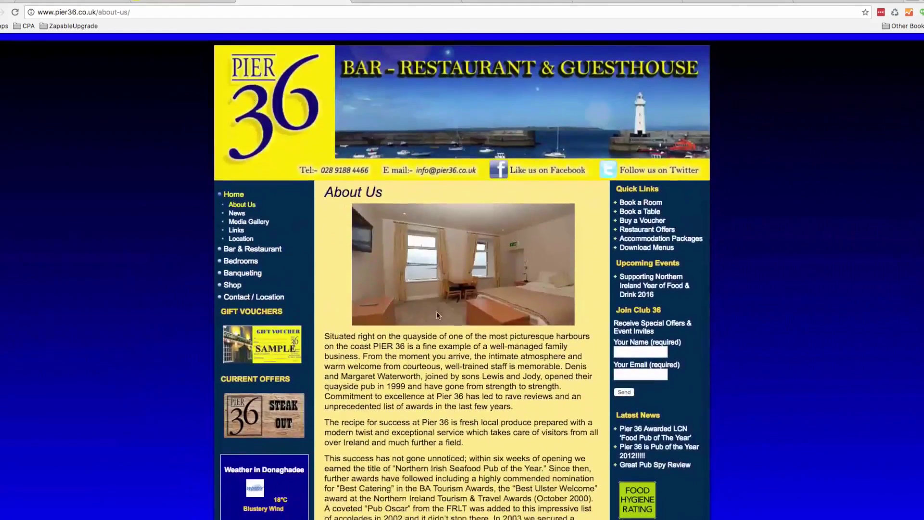
right_click(445, 261)
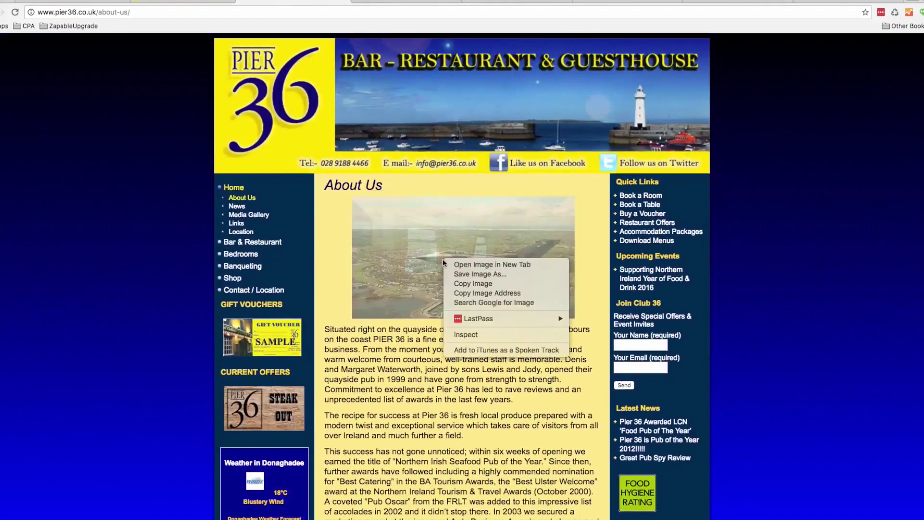
click(477, 295)
Insert the aerial photo by its pasted URL after the first paragraph and centre it
click(71, 2)
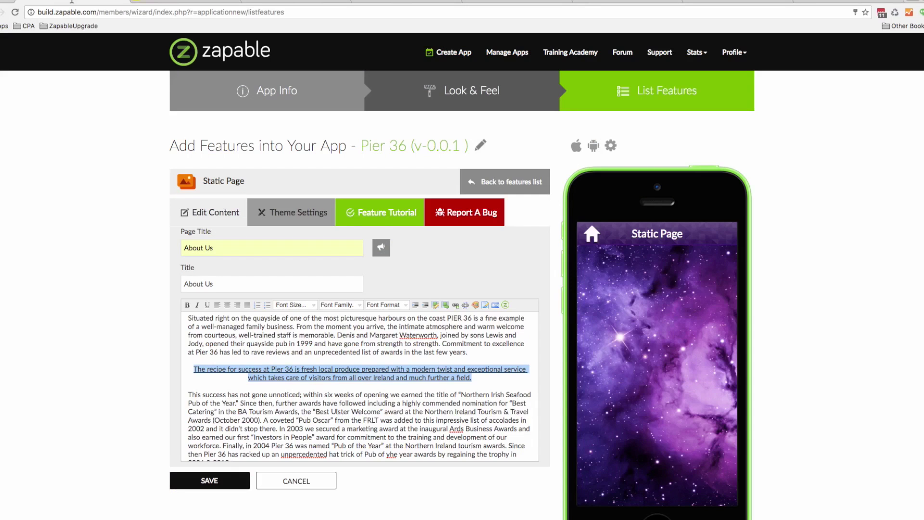
click(471, 352)
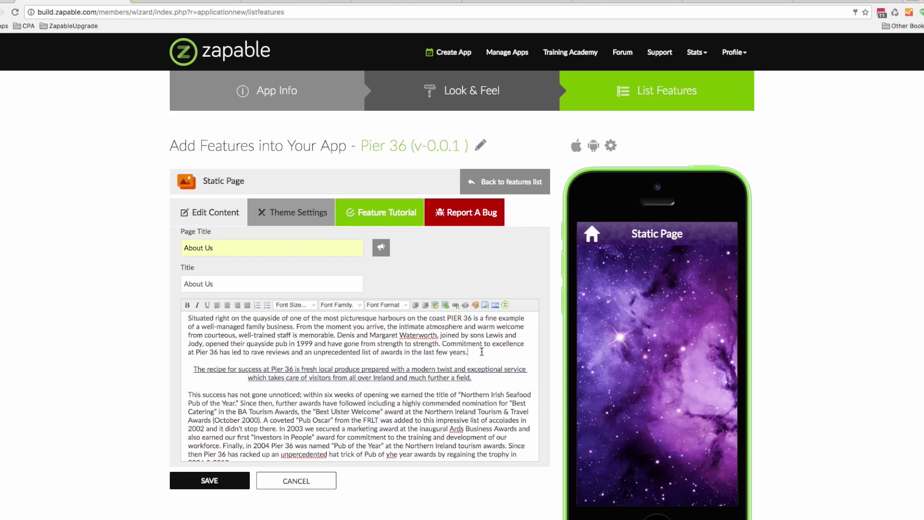
key(Return)
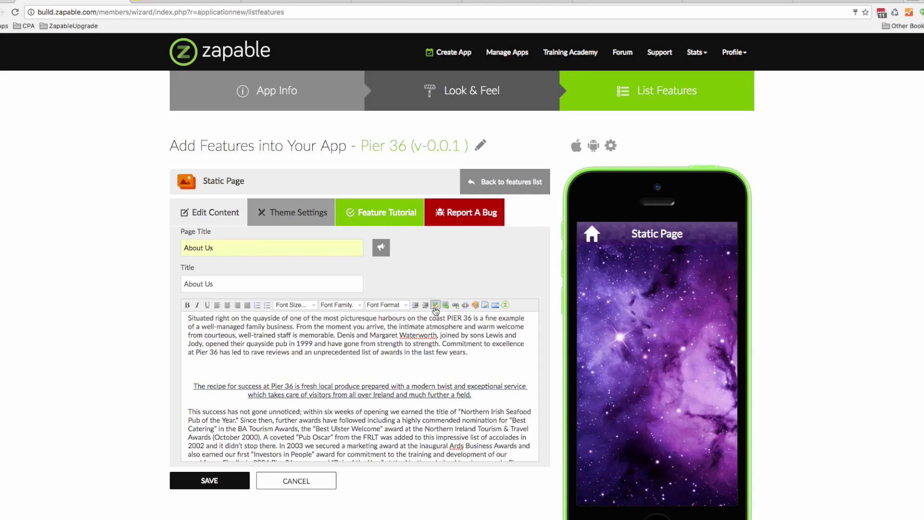
click(444, 305)
triple_click(439, 331)
key(ctrl+v)
click(412, 384)
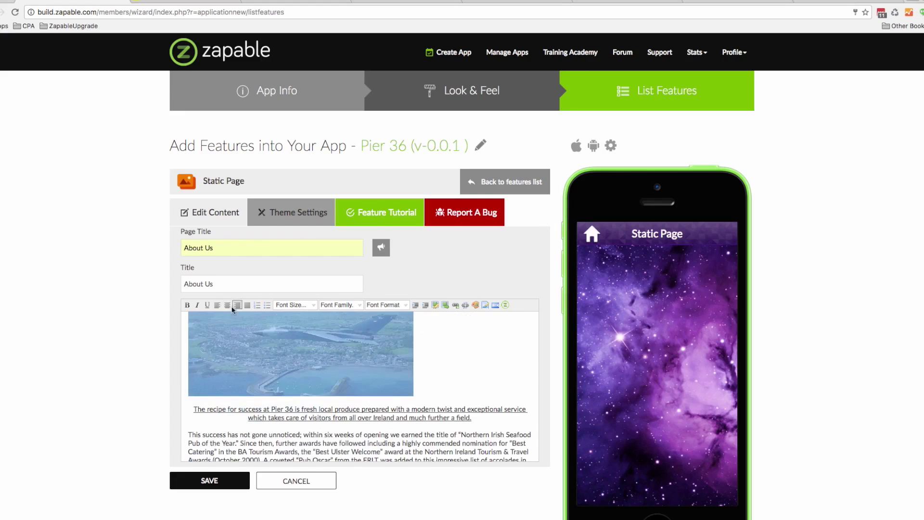
click(227, 306)
click(231, 351)
Save the About Us page and refresh the app's phone preview
scroll(236, 369, up, 5)
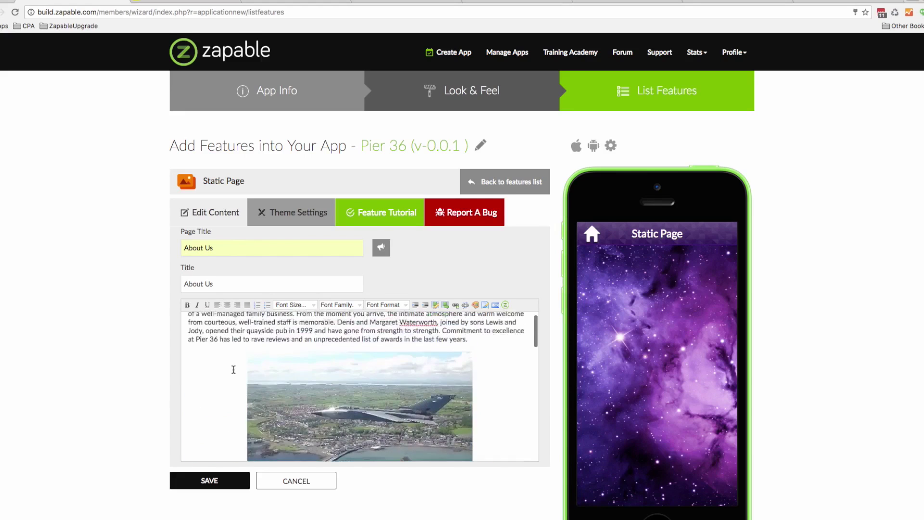
click(210, 480)
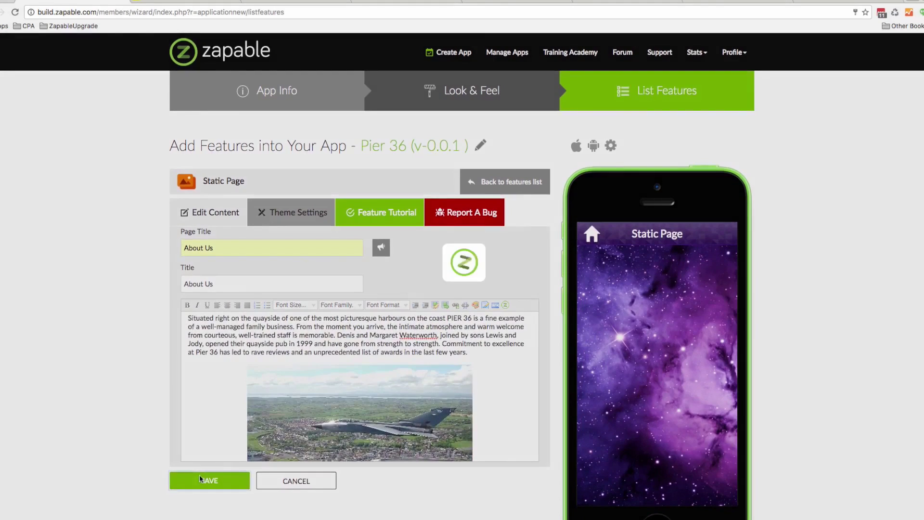
scroll(608, 325, down, 5)
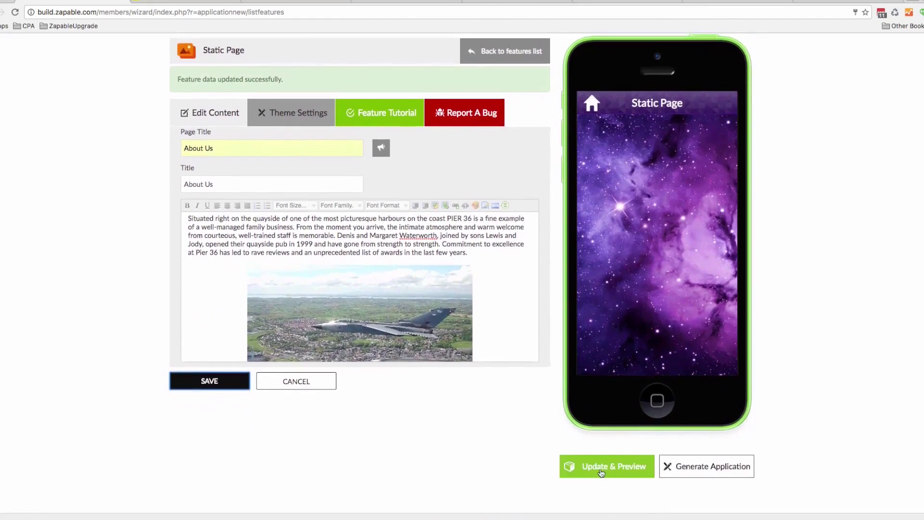
click(599, 468)
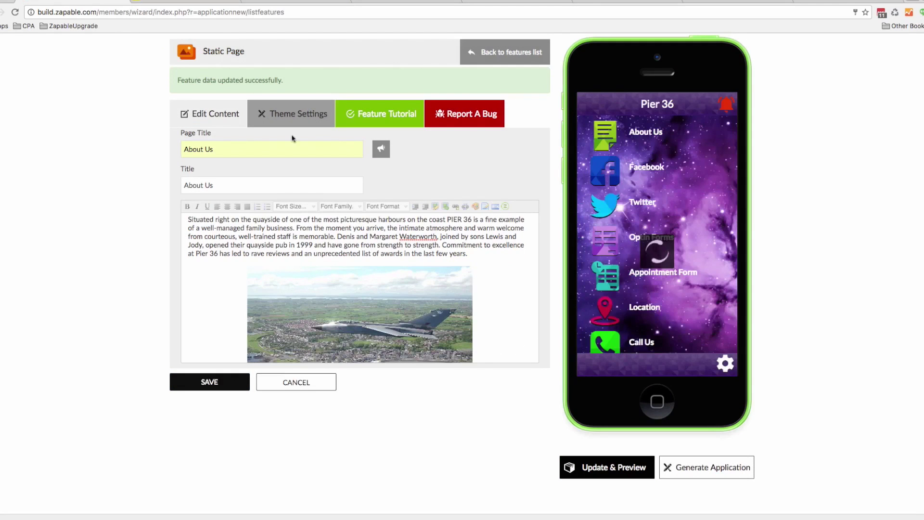
Select the About Us page title text, then clear the selection
click(223, 150)
drag(223, 149, 186, 149)
click(252, 144)
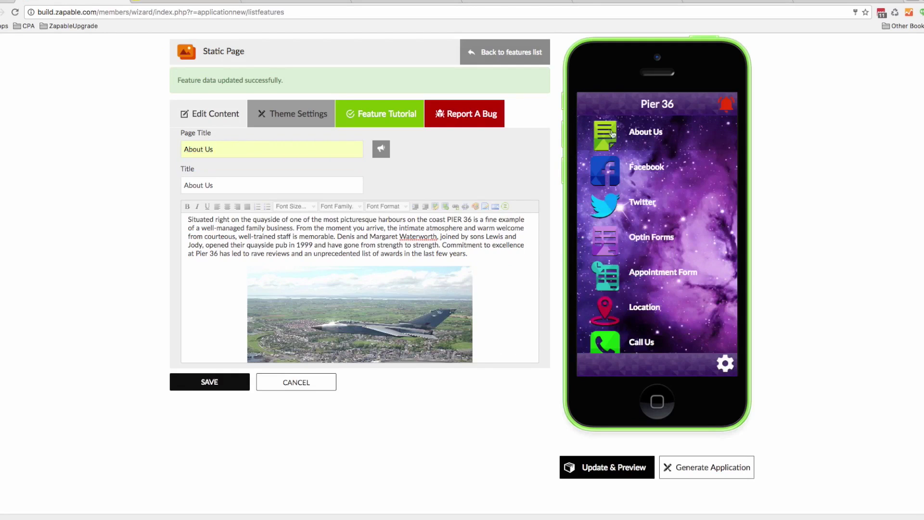
Give the About Us page the green envelope icon from App Icons Set-4 and save
click(382, 150)
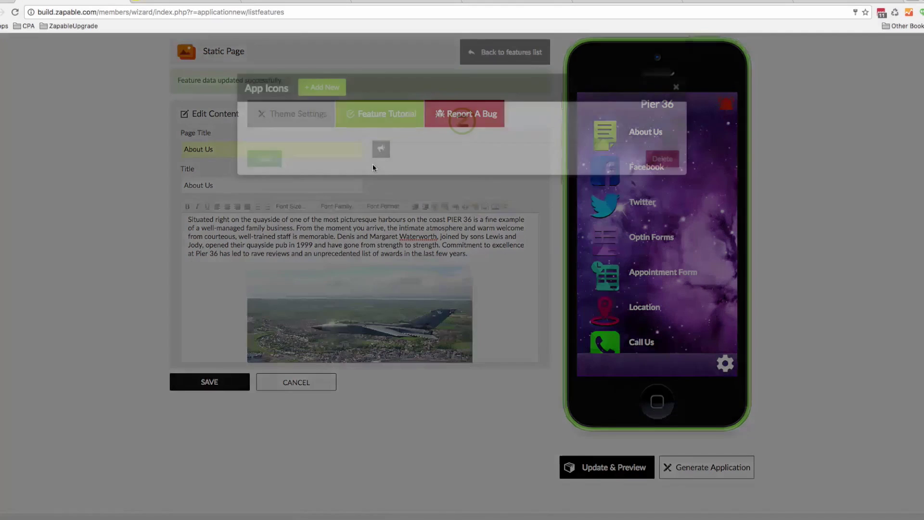
click(370, 132)
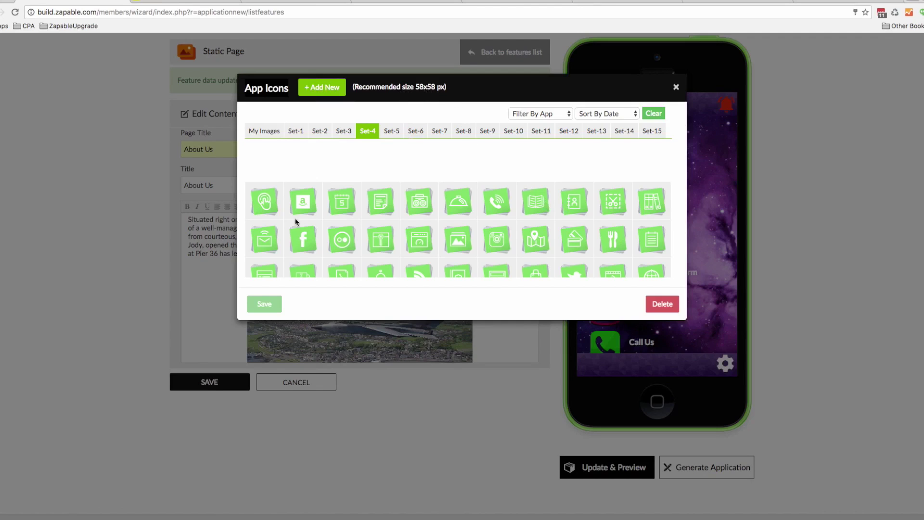
click(270, 239)
click(266, 308)
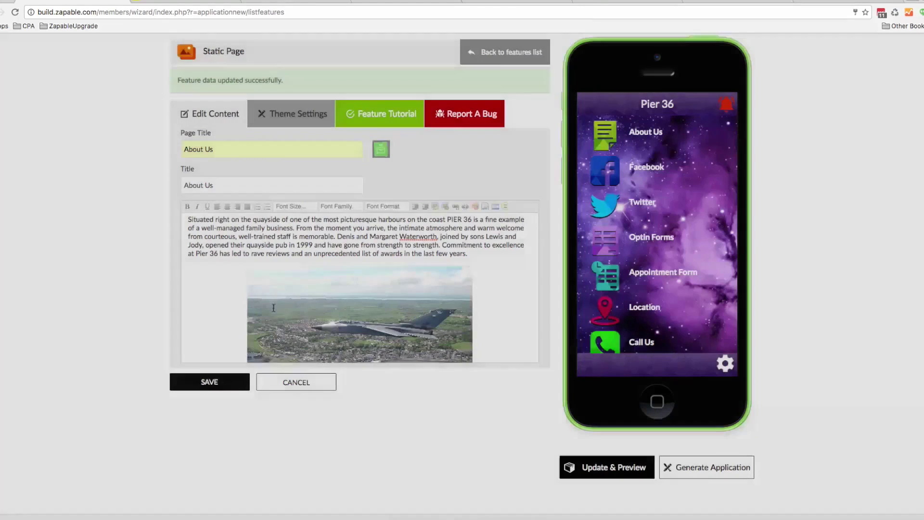
click(223, 382)
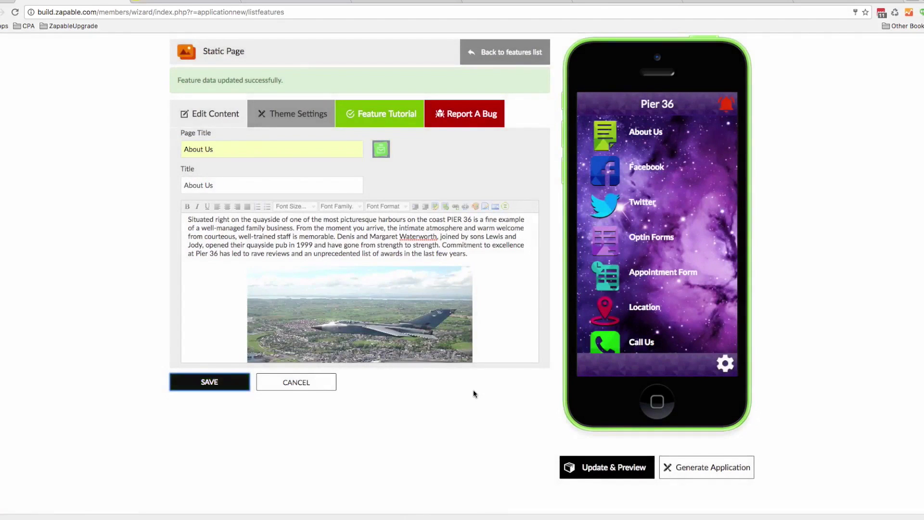
Refresh the preview and scroll through the About Us page with its envelope icon and jet photo
click(599, 468)
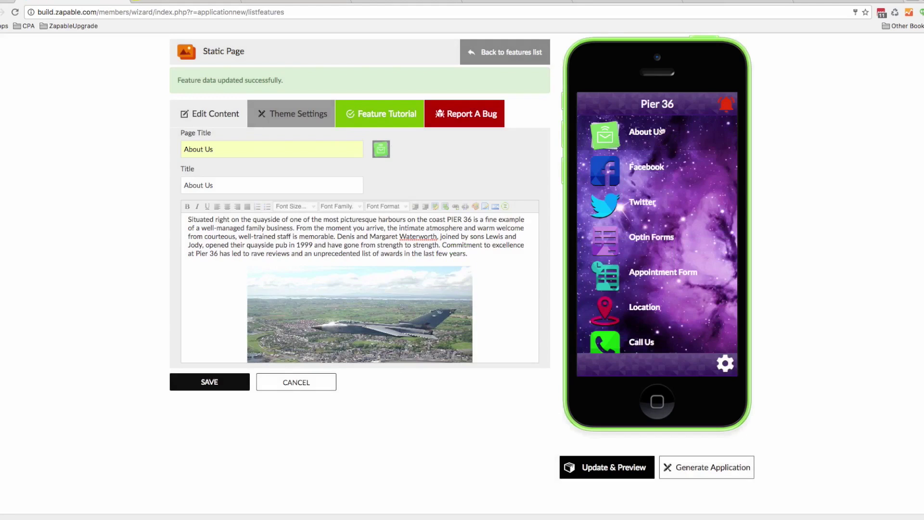
click(645, 140)
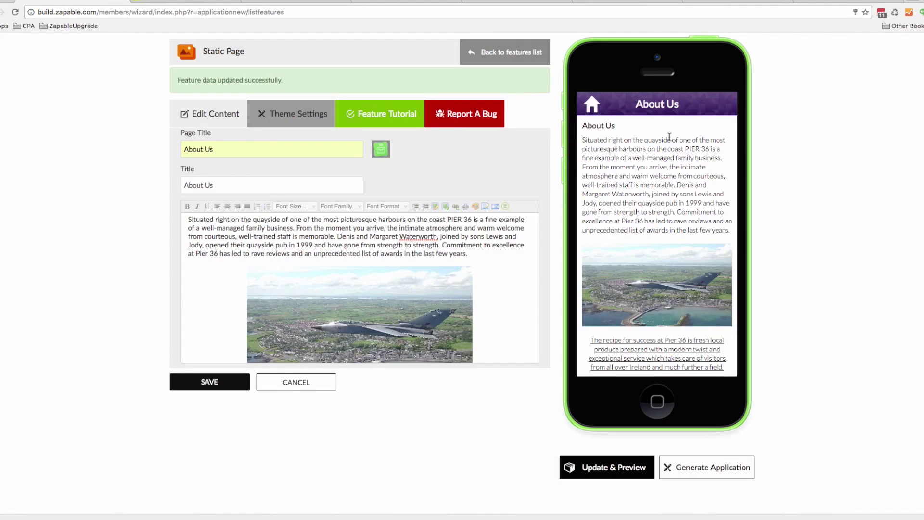
scroll(666, 154, down, 10)
scroll(664, 167, up, 15)
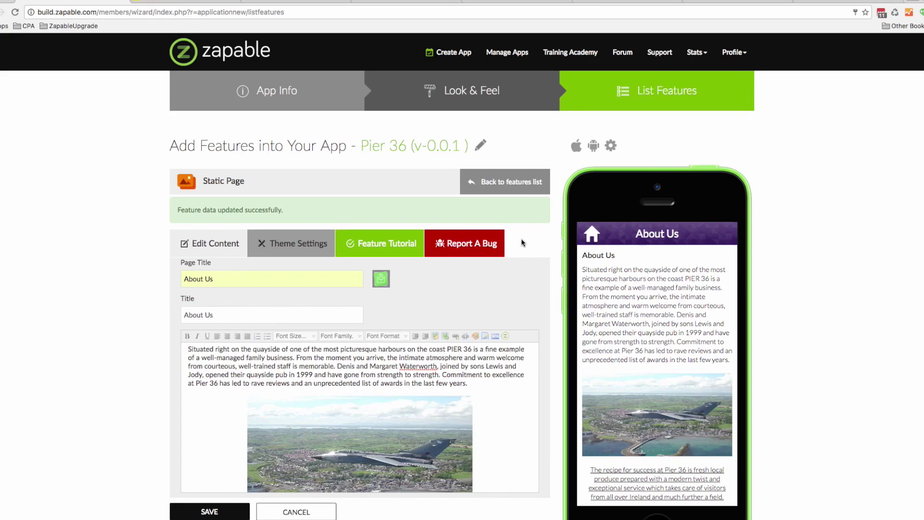
Return to the features list and open the Facebook feature's settings
click(505, 188)
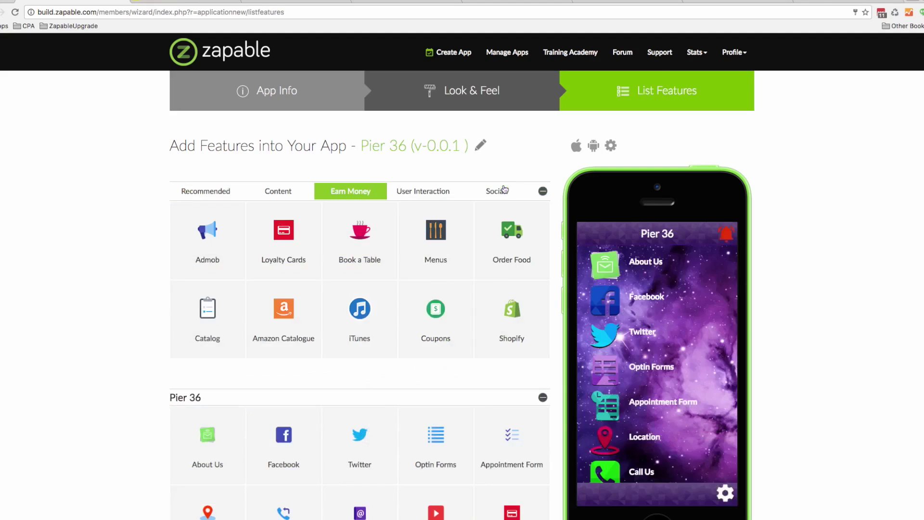
scroll(413, 313, down, 2)
scroll(413, 314, down, 1)
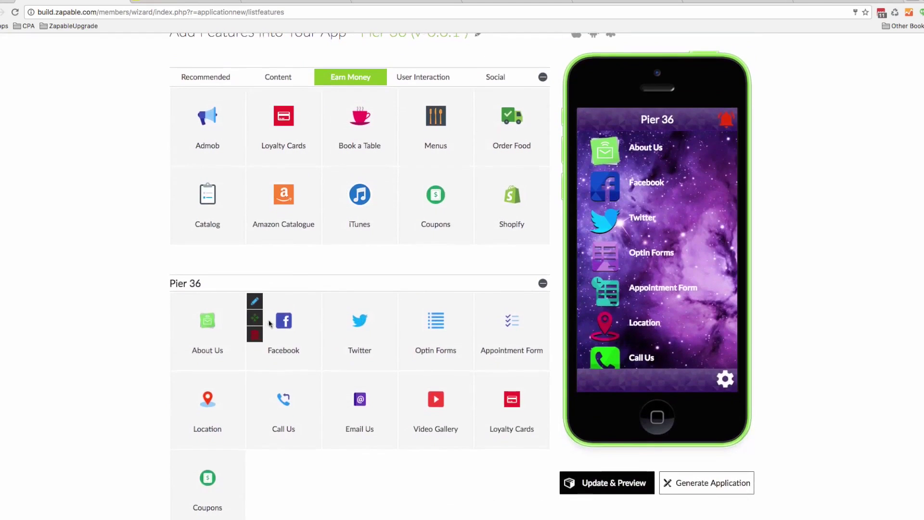
click(255, 302)
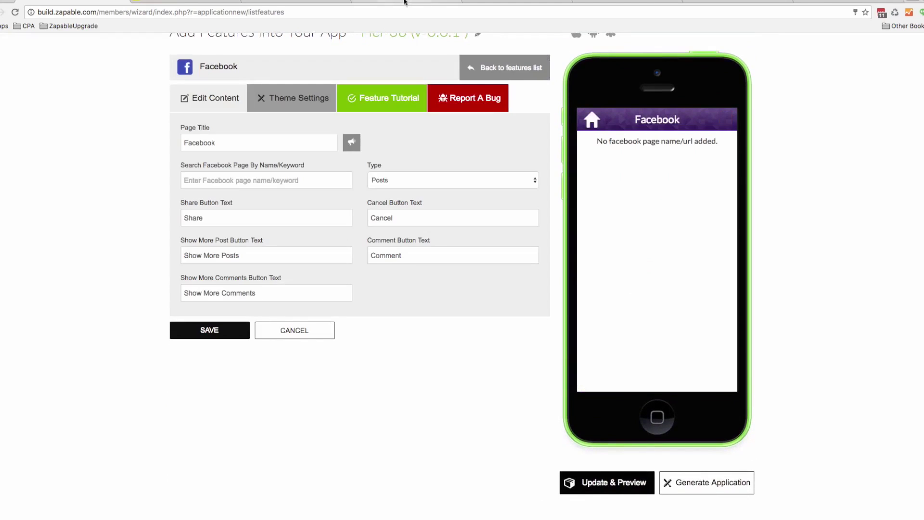
Copy pier36donaghadee from the Facebook page URL into Search Facebook Page
click(399, 4)
drag(189, 12, 126, 11)
key(ctrl+c)
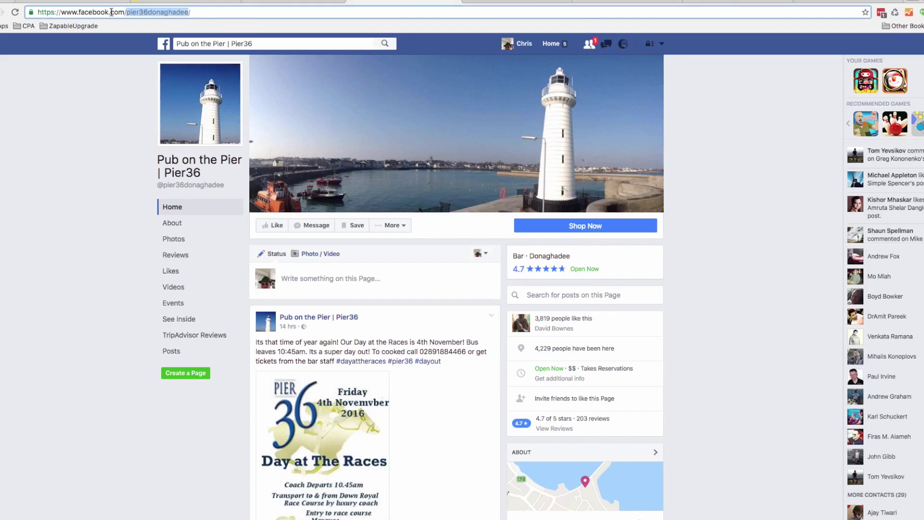
click(89, 4)
key(ctrl+v)
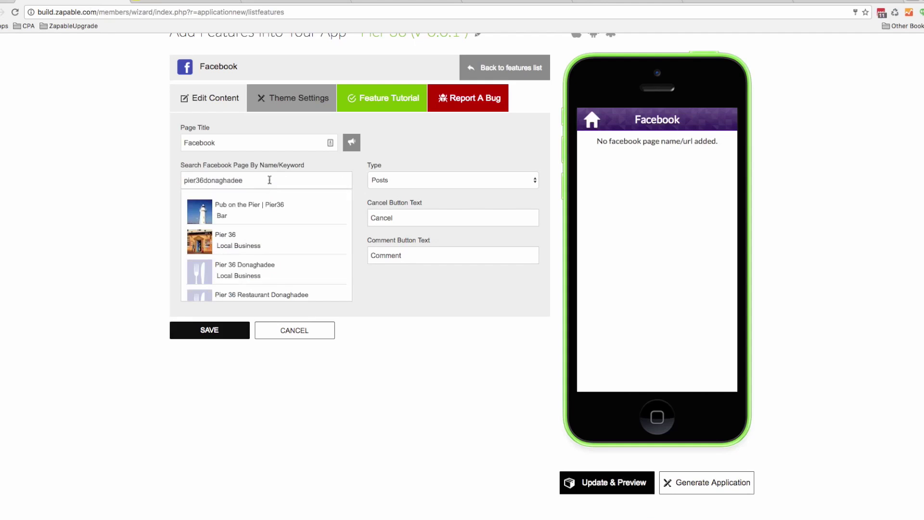
Link the Facebook feature to 'Pub on the Pier | Pier36', save, and scroll its feed
click(245, 212)
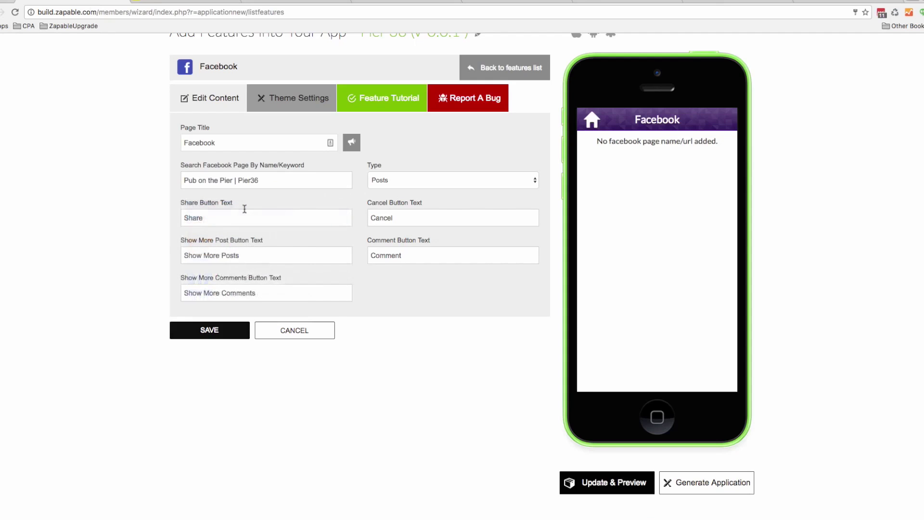
click(210, 331)
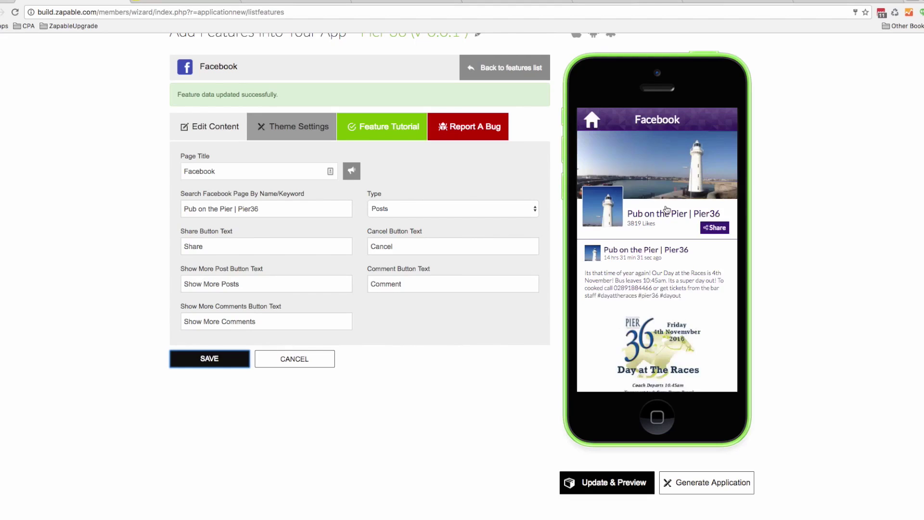
scroll(665, 210, down, 3)
scroll(665, 211, down, 2)
scroll(660, 218, up, 3)
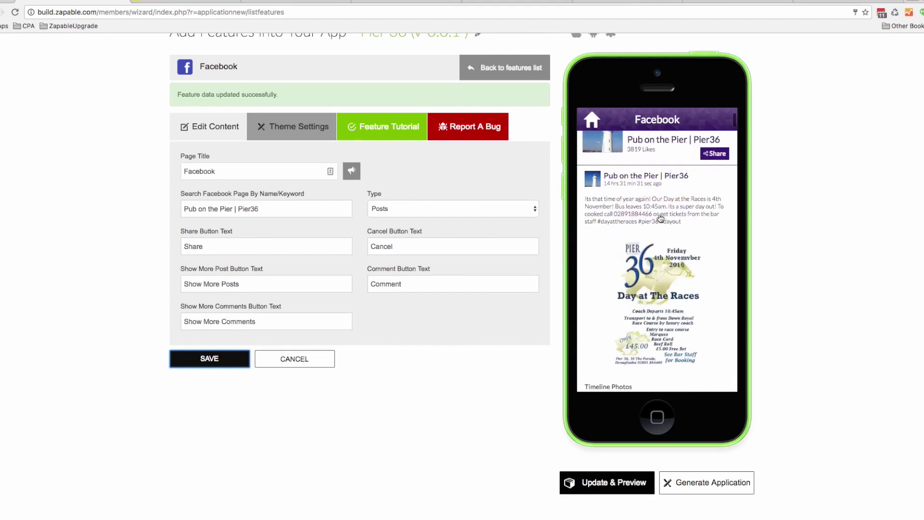
scroll(661, 218, down, 3)
scroll(659, 226, up, 2)
Enlarge and close the Day at the Races poster and a food photo in the preview feed
click(657, 247)
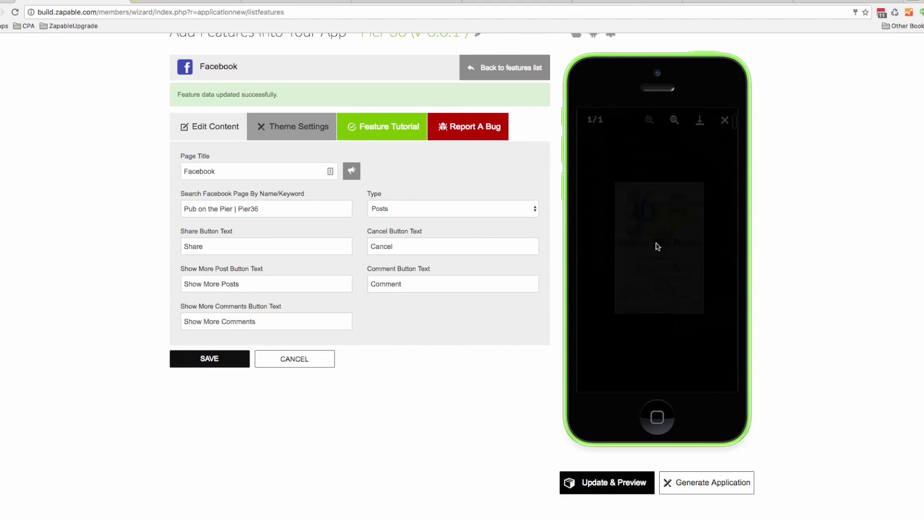
click(724, 120)
scroll(694, 241, down, 3)
click(669, 320)
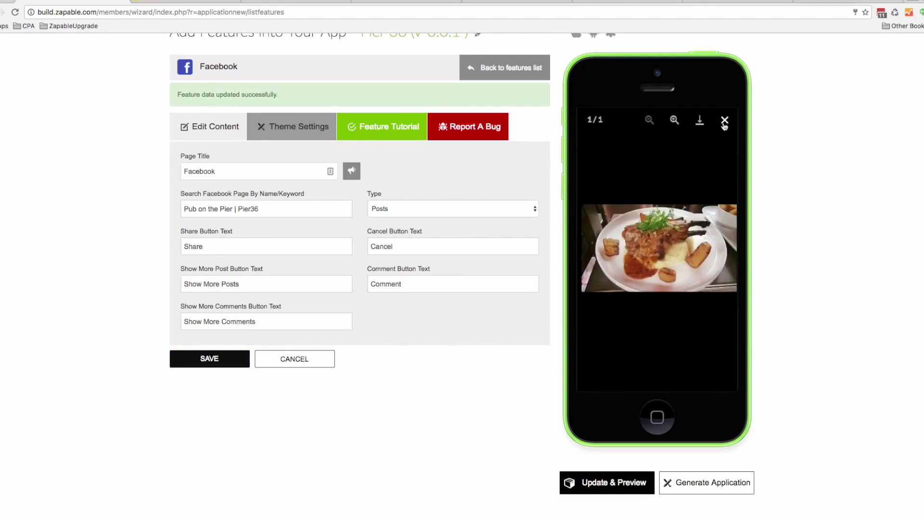
click(725, 120)
scroll(674, 217, up, 10)
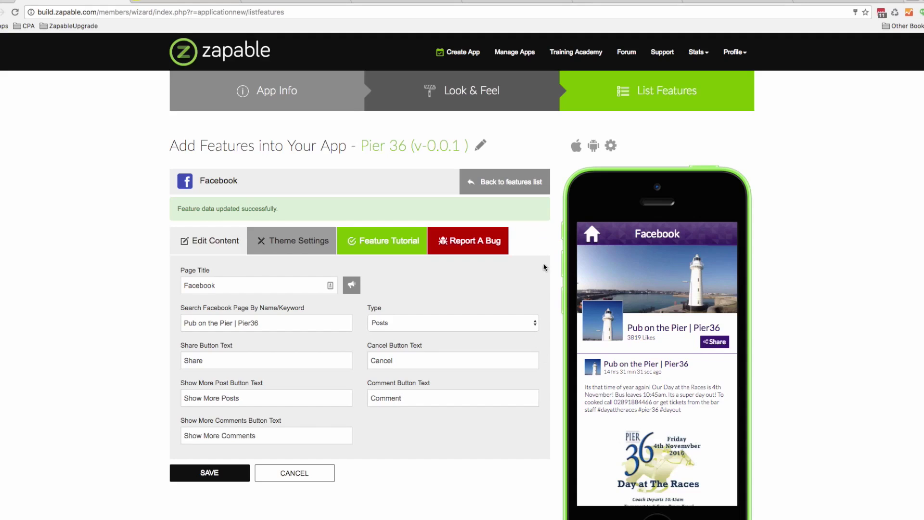
Return to the features list and open the Twitter tile's edit form
click(503, 186)
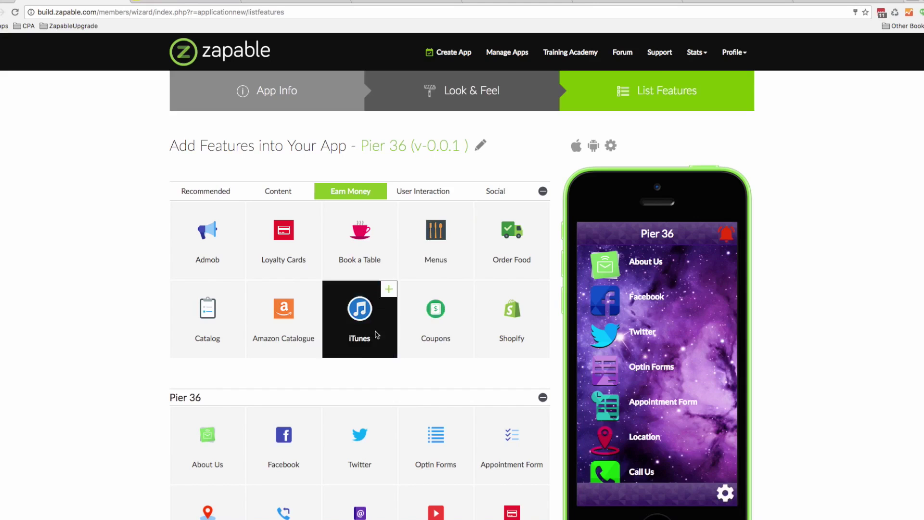
click(329, 415)
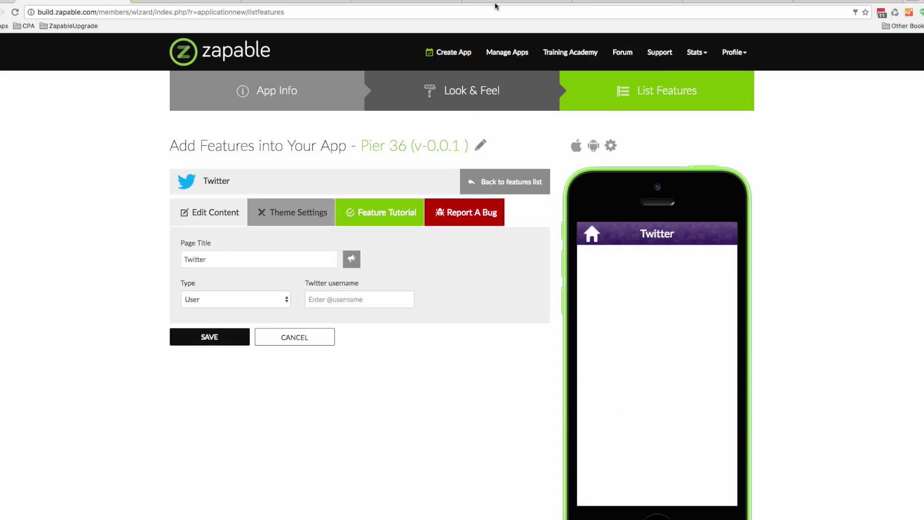
click(495, 7)
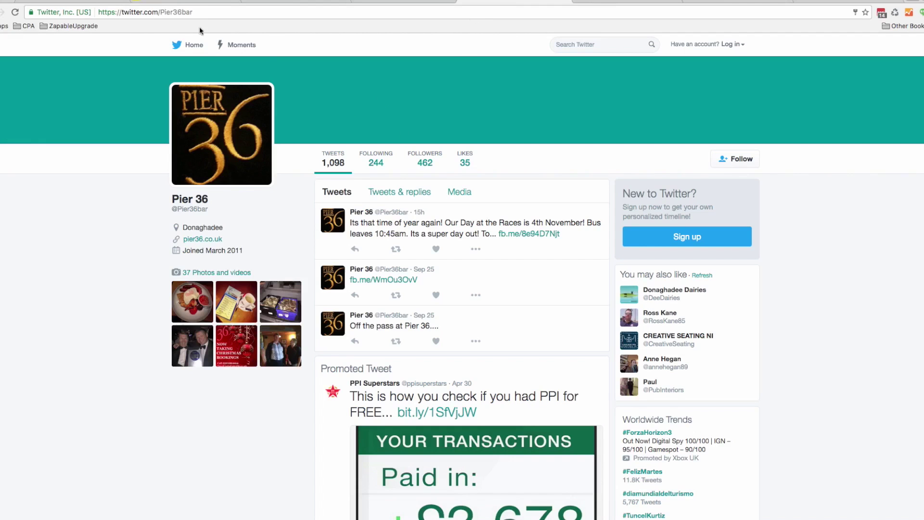
drag(196, 12, 161, 12)
key(ctrl+c)
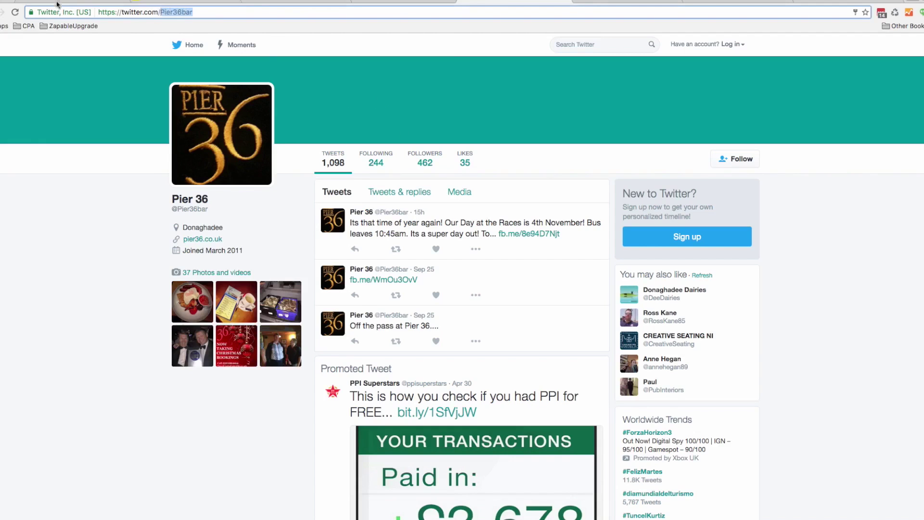
click(56, 2)
click(342, 294)
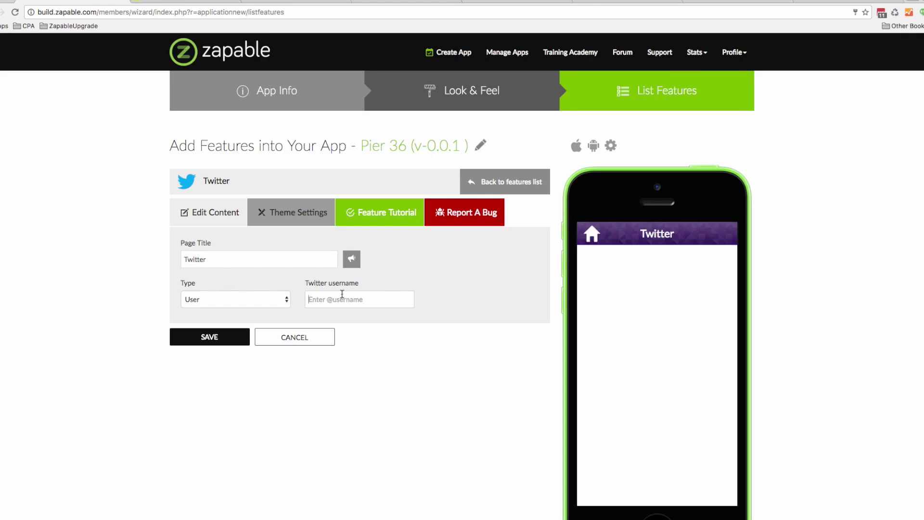
text(@)
key(ctrl+v)
Save the Twitter feature and return to the features list
click(210, 337)
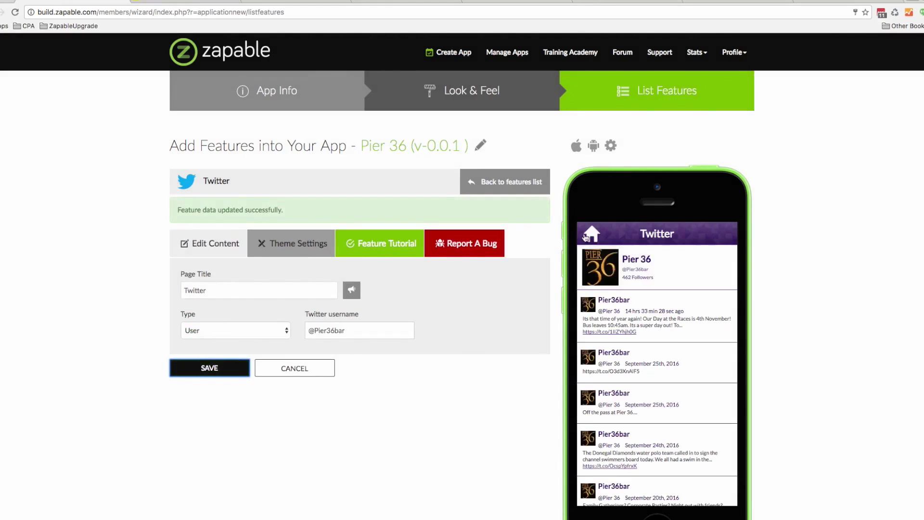
click(586, 236)
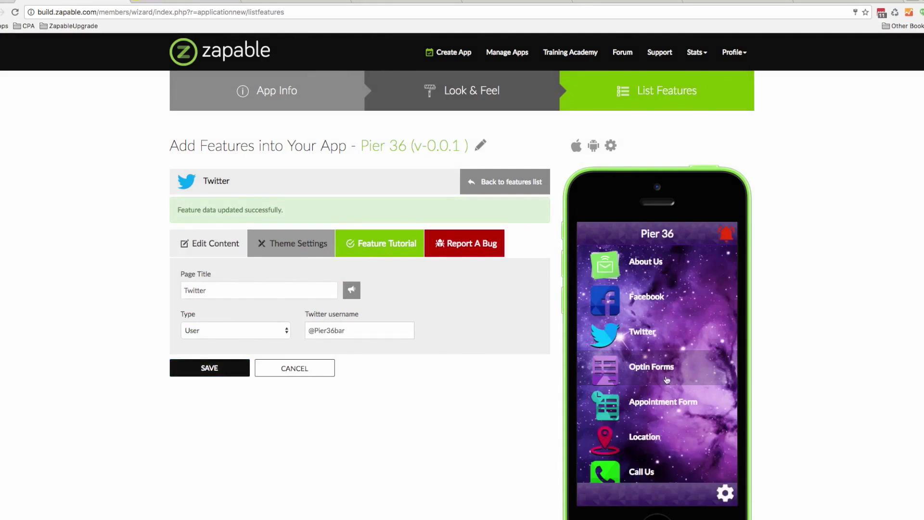
click(510, 189)
Open the Optin Forms editor and briefly expand the API Intergration section
scroll(494, 352, down, 3)
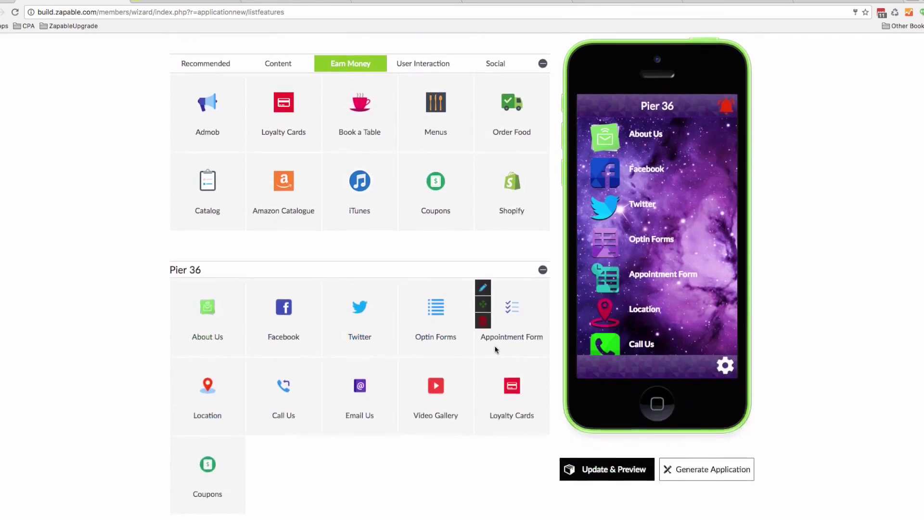
mouse_move(409, 273)
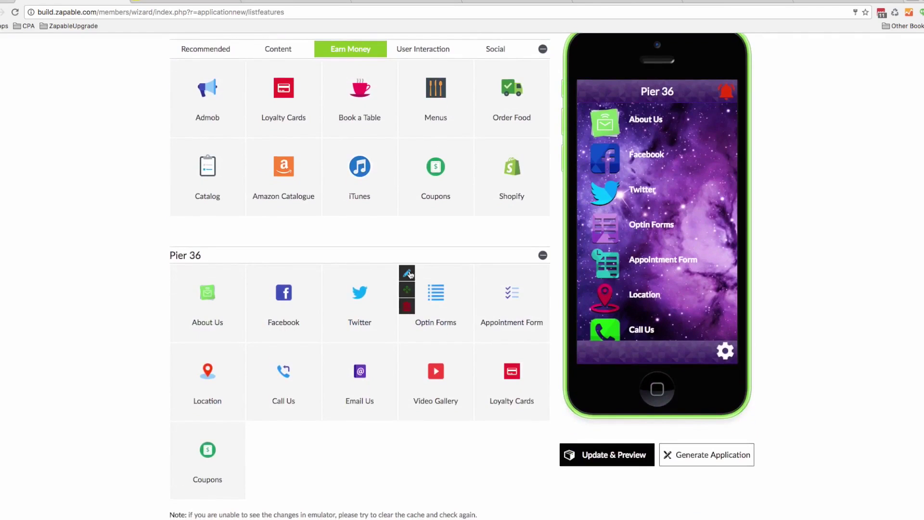
click(408, 273)
scroll(407, 255, down, 1)
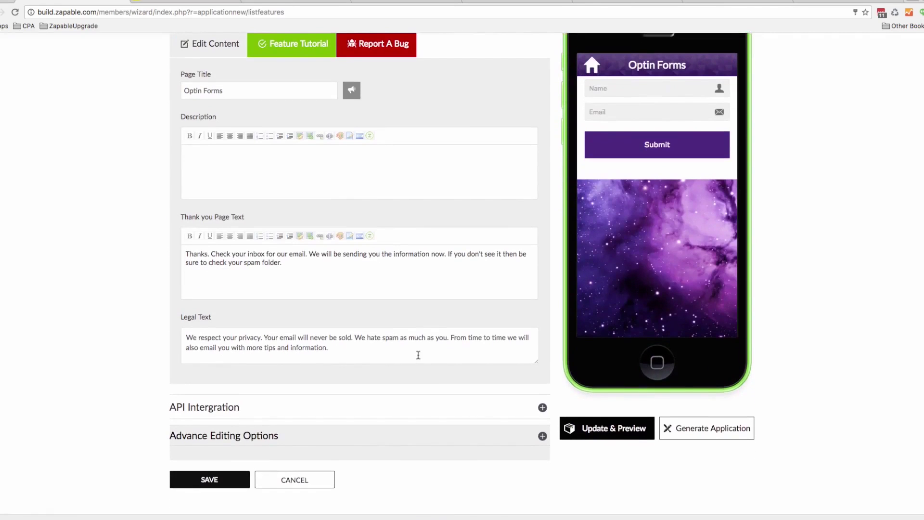
click(542, 407)
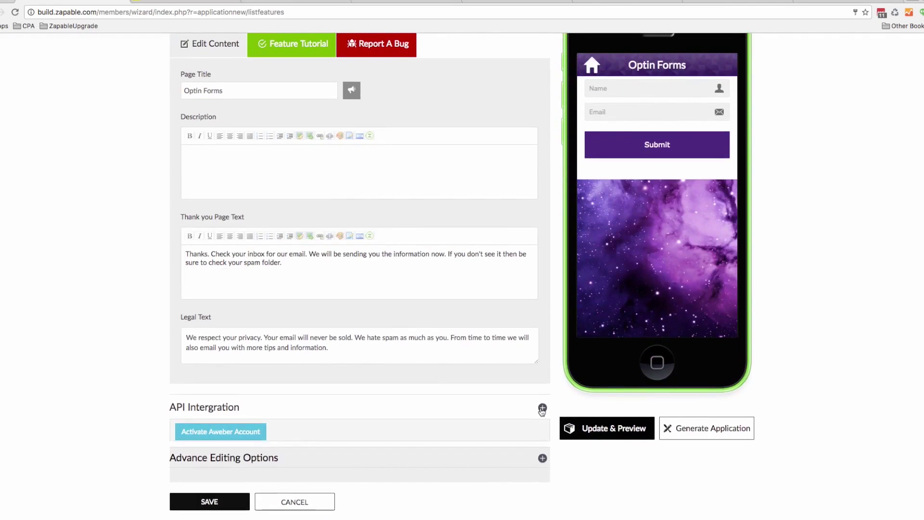
click(542, 408)
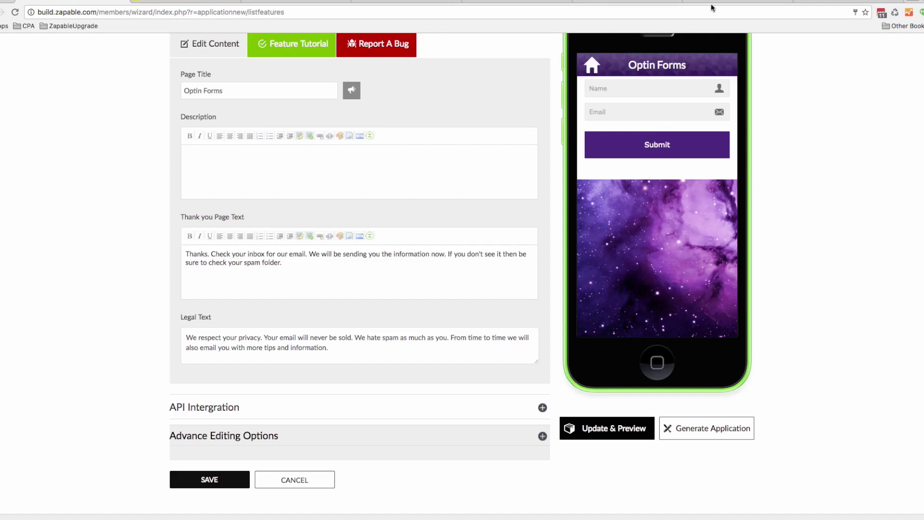
Copy 'Receive Special Offers & Event Invites' from the Pier 36 website's club box
click(518, 6)
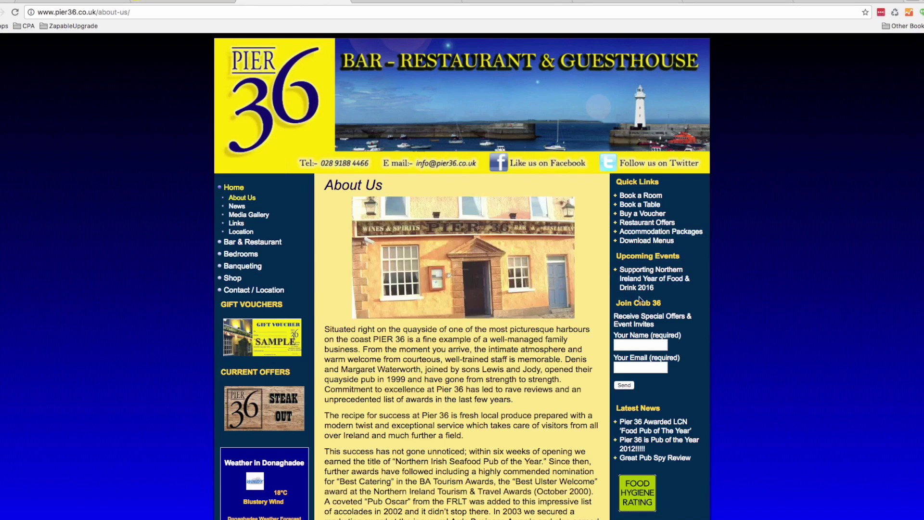
mouse_move(665, 328)
mouse_down()
mouse_move(608, 318)
mouse_move(657, 325)
mouse_up()
key(super+c)
click(613, 320)
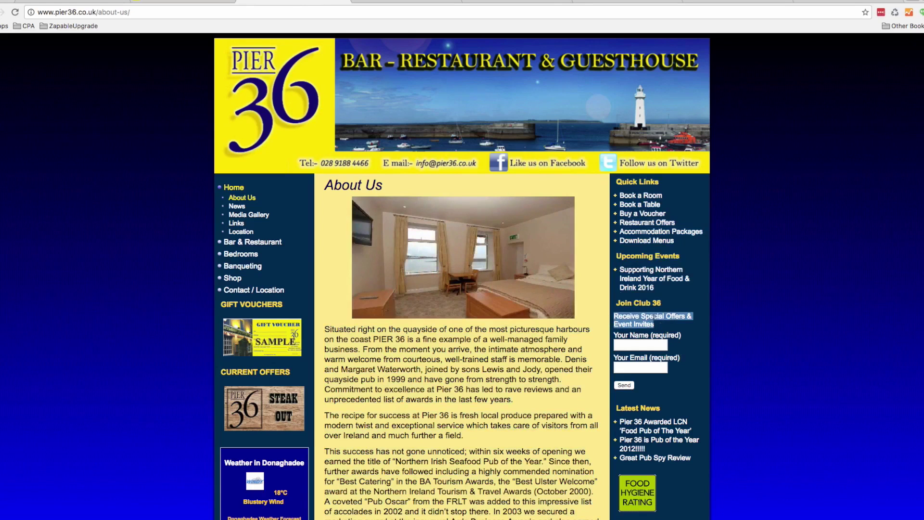
click(96, 2)
Type 'Join 36' in the Optin Forms Description and select it
click(244, 154)
text(Join 36)
drag(232, 153, 175, 152)
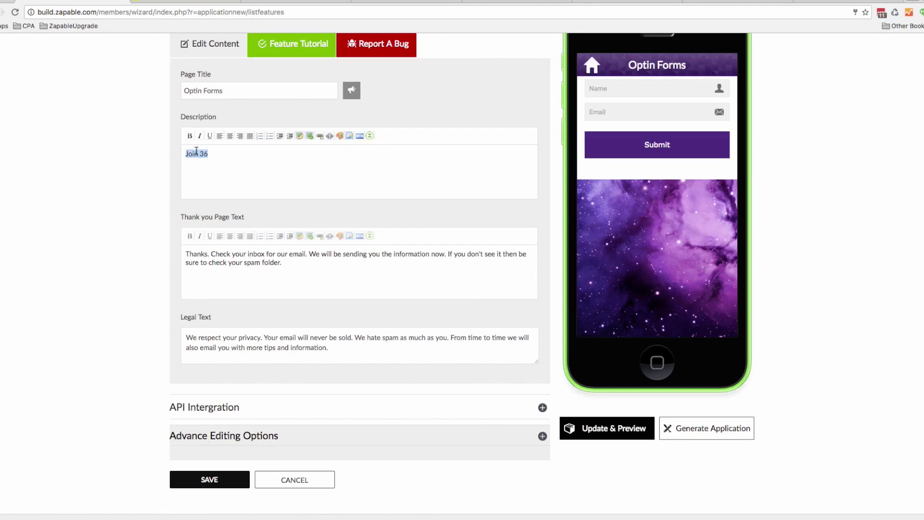
Centre 'Join 36', paste the special offers line beneath it, and save
click(230, 136)
click(394, 164)
key(super+v)
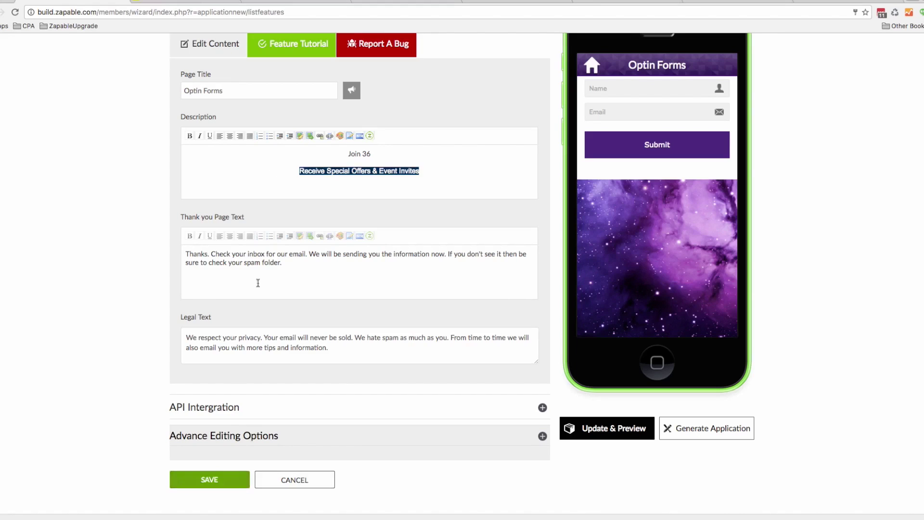
click(230, 479)
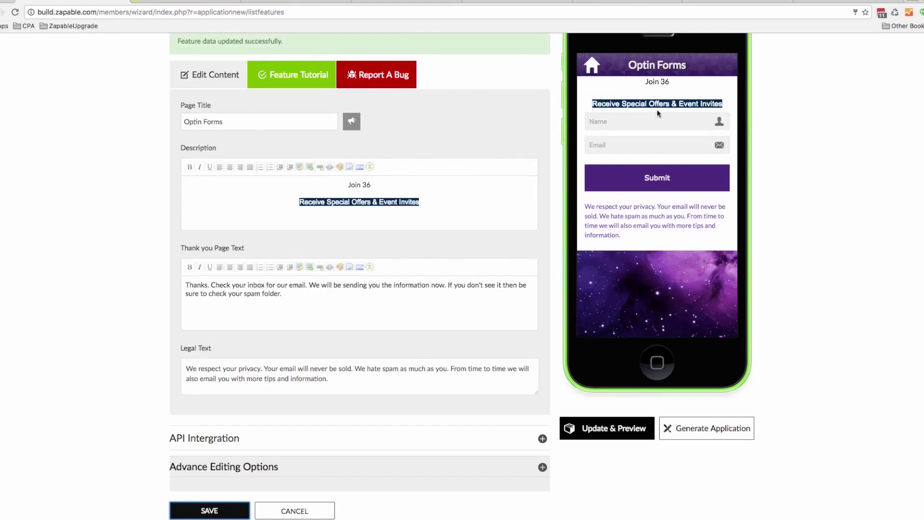
Save the Optin Forms page again and return to the features list
drag(383, 185, 339, 185)
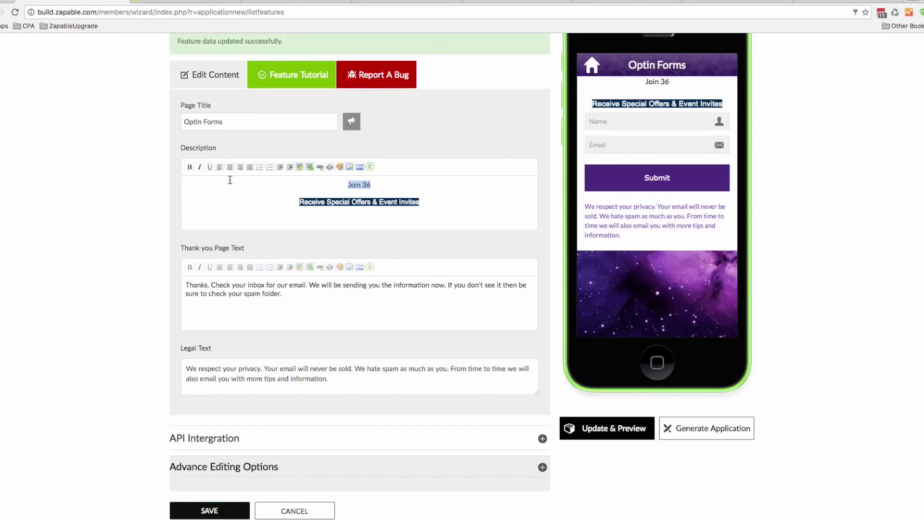
click(260, 177)
click(226, 513)
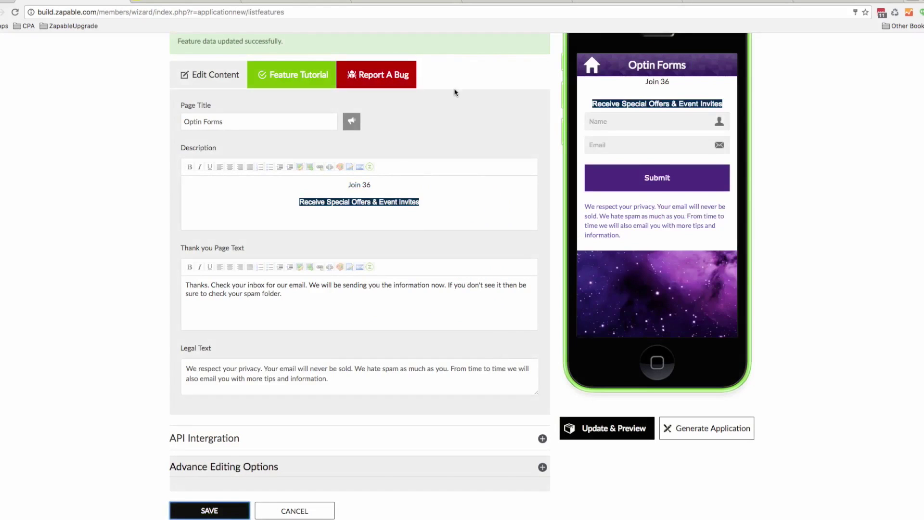
scroll(456, 93, up, 3)
click(513, 184)
scroll(513, 183, down, 3)
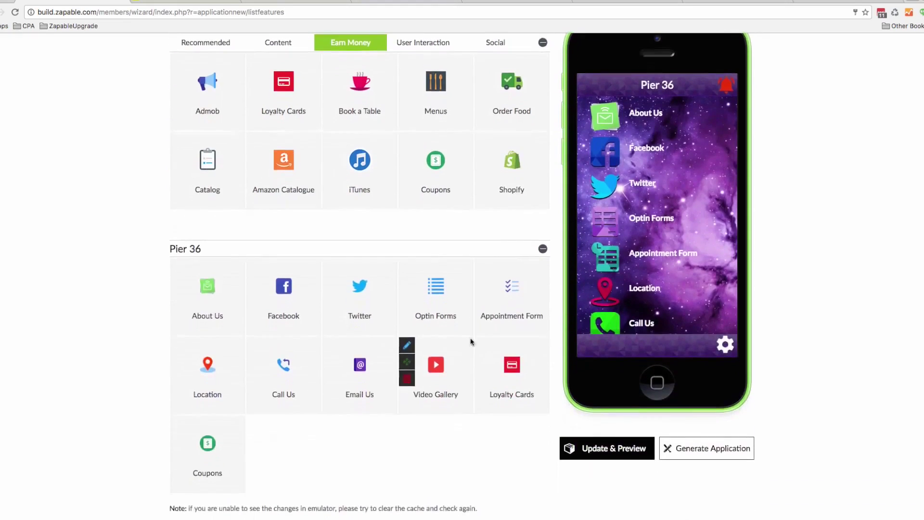
Retitle the Appointment Form page to 'Make A Reservation'
click(483, 262)
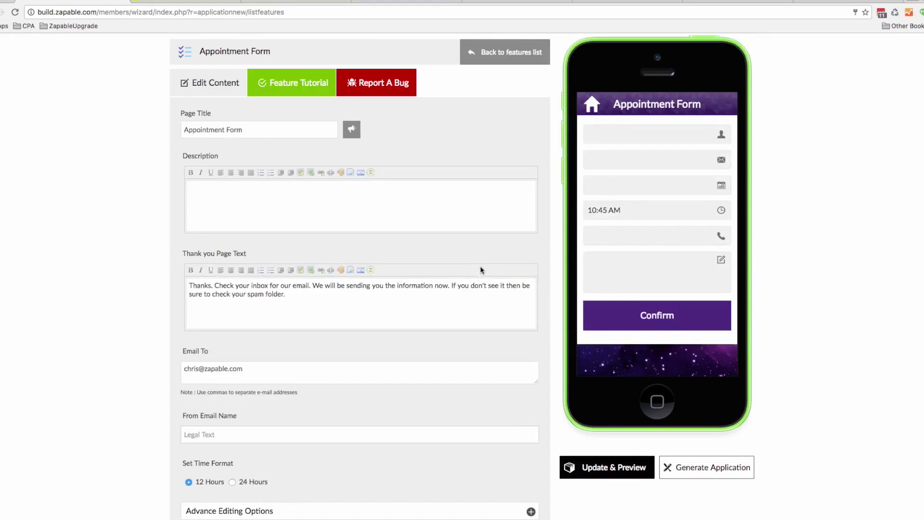
drag(257, 128, 176, 125)
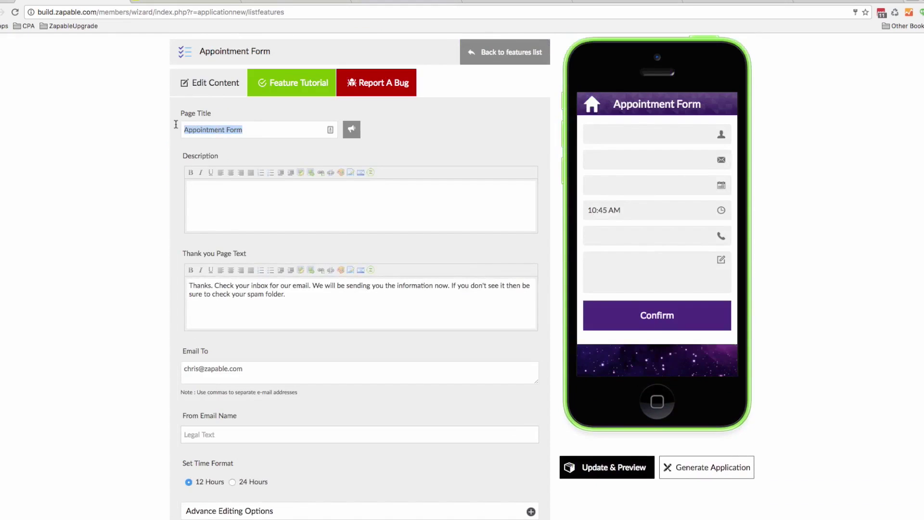
text(Make A )
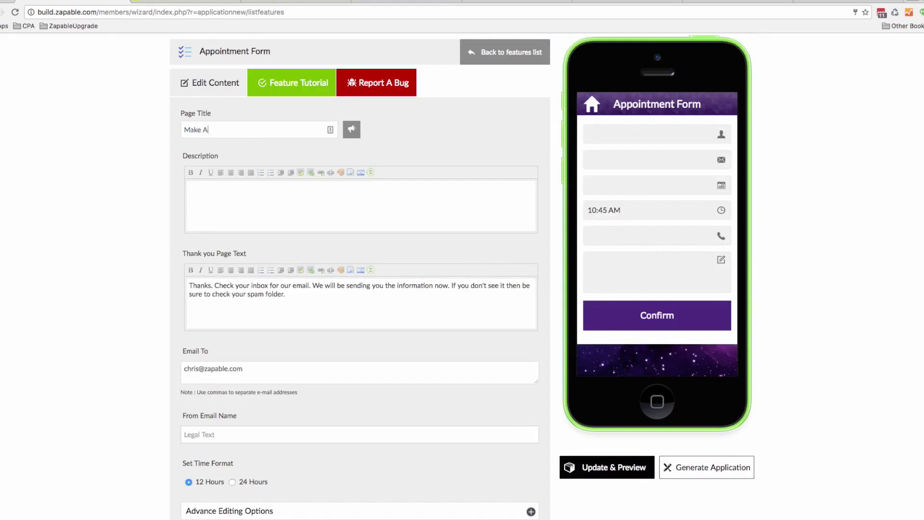
text(Reservation)
Insert the Book a Table banner image into the description and centre it
click(206, 203)
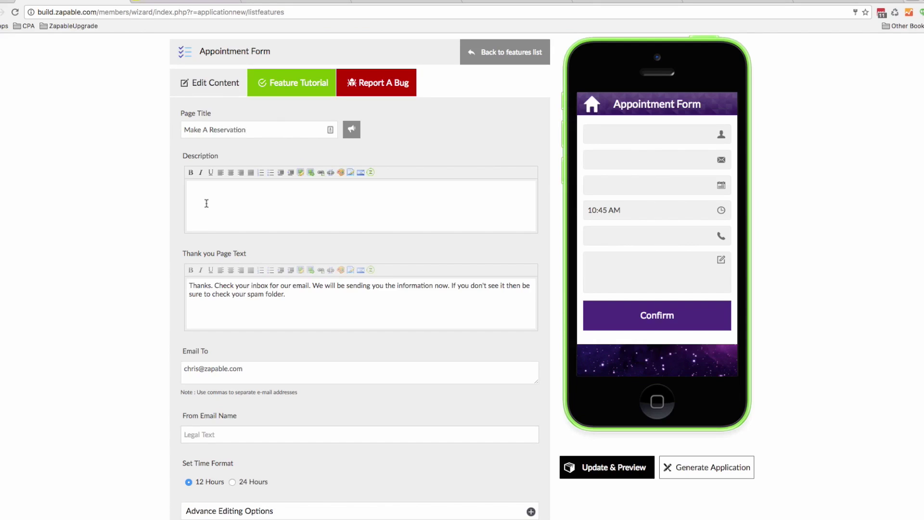
click(300, 173)
drag(349, 196, 314, 199)
text(http://159.203.24.192/wp-content/uploads/2012/11/reservations_banner.png)
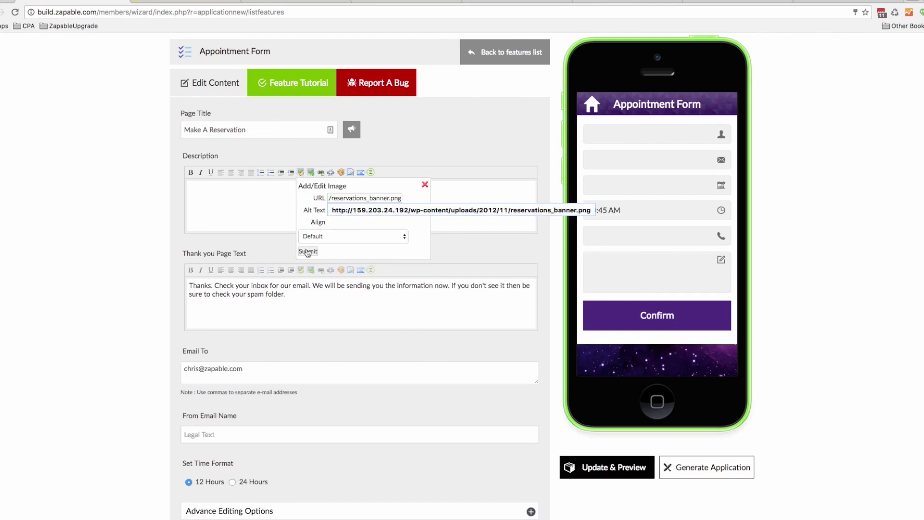
click(308, 251)
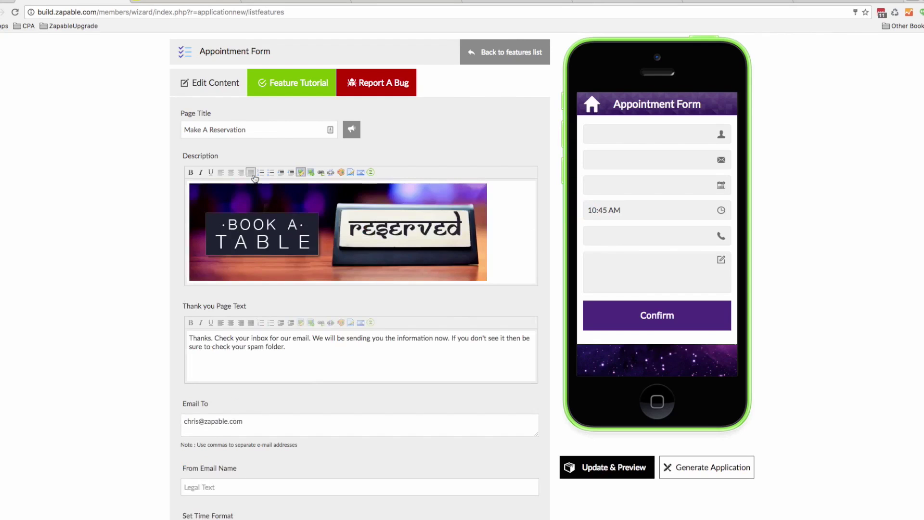
click(231, 172)
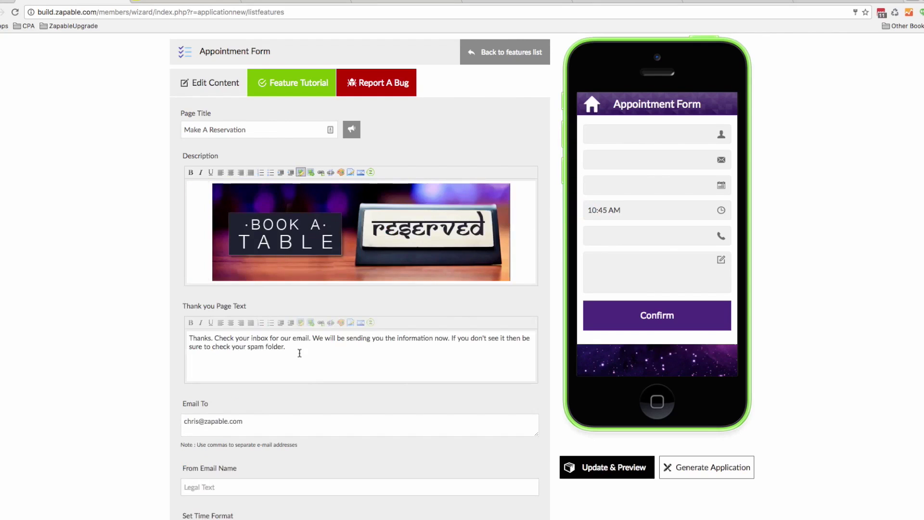
Select the words 'We will be' in the thank-you message
scroll(327, 328, down, 3)
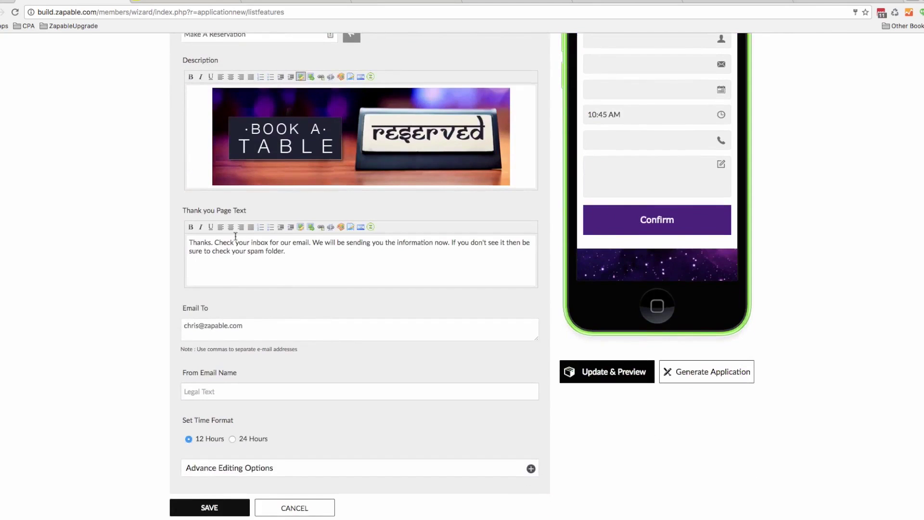
click(289, 250)
drag(312, 242, 345, 242)
scroll(255, 153, up, 3)
scroll(255, 154, up, 1)
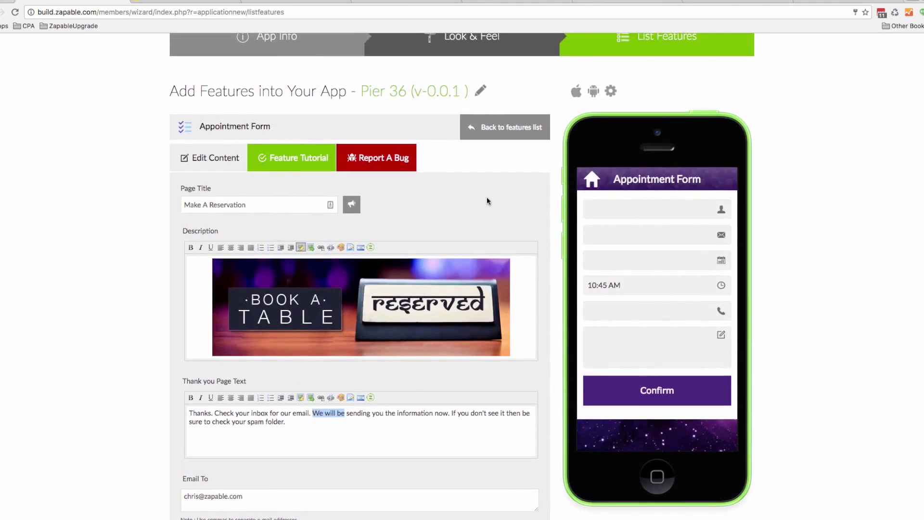
scroll(486, 201, down, 2)
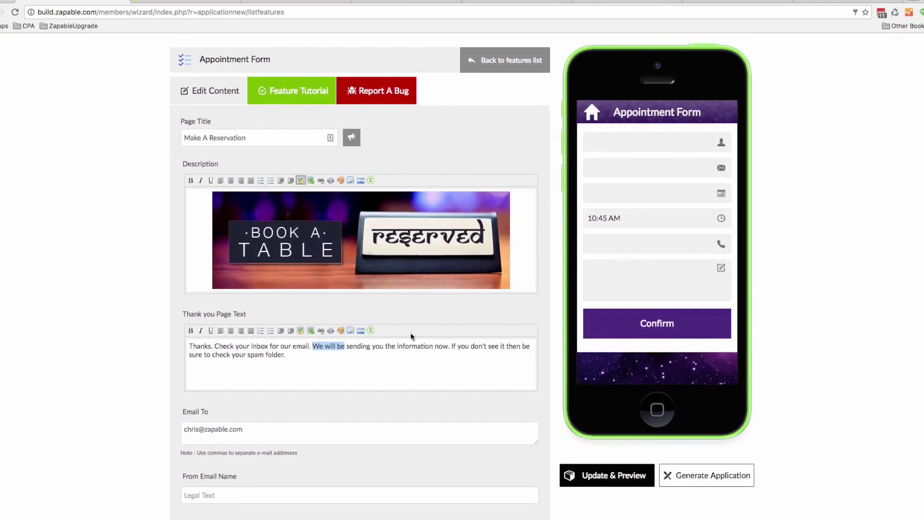
scroll(409, 333, down, 3)
Set the sender name to 'Pier 36 Reservations'
click(192, 395)
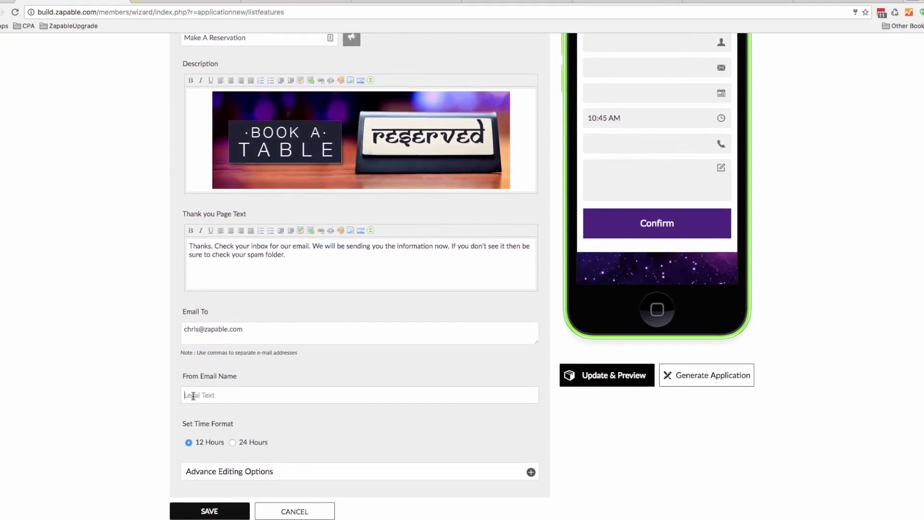
text(Pier 36)
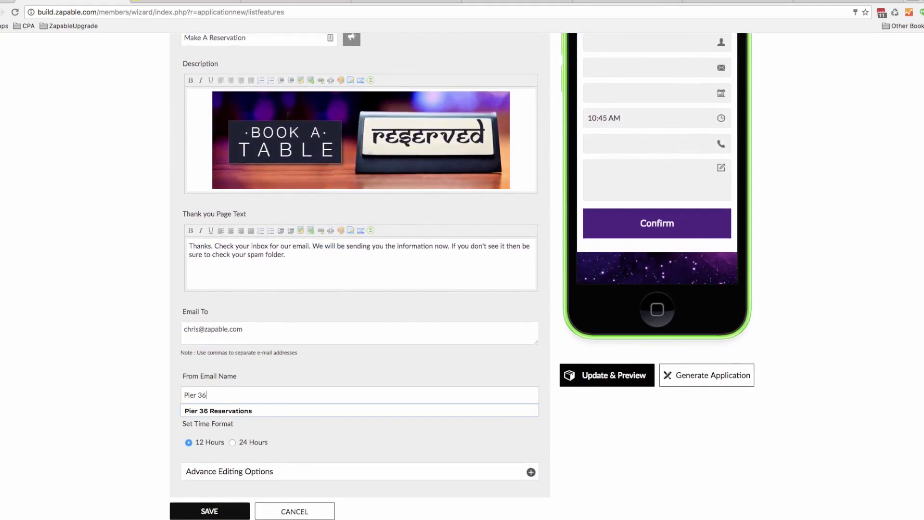
click(248, 370)
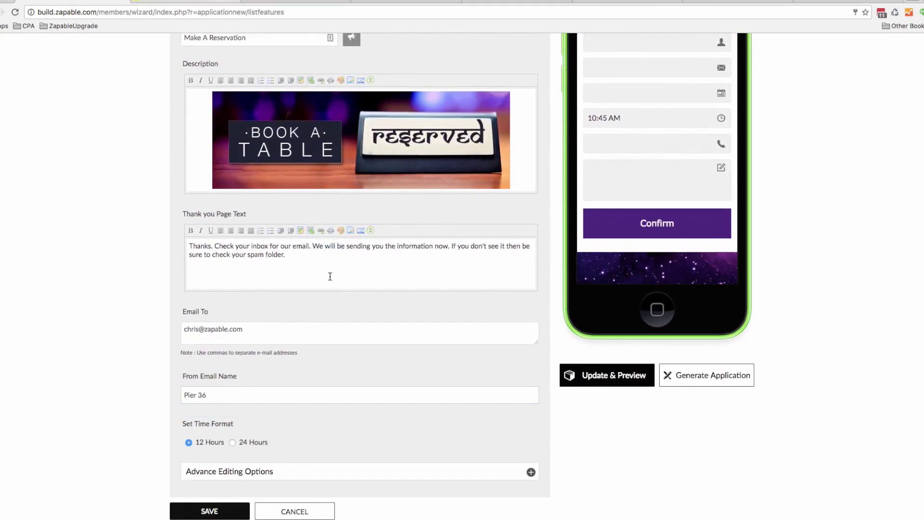
click(248, 396)
text(Re)
click(246, 412)
Replace the recipient address with the restaurant's e-mail and show the advanced editing options
click(249, 331)
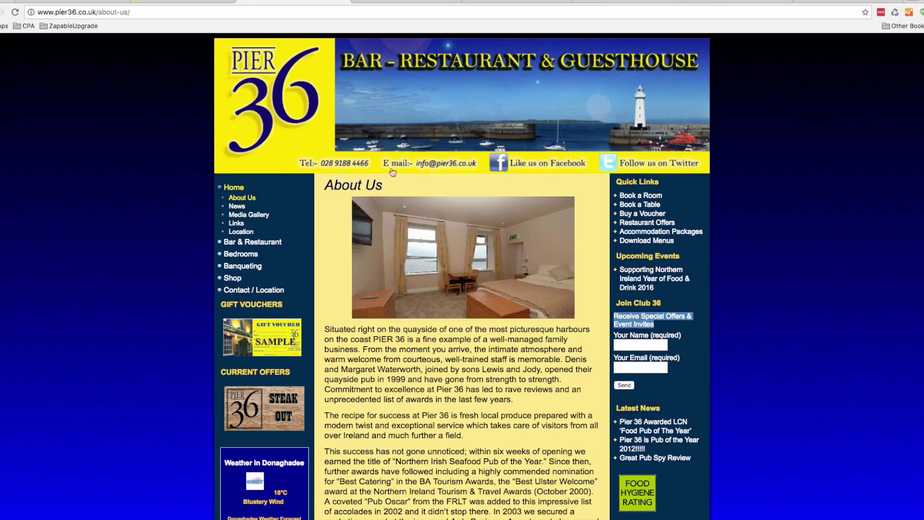
click(58, 2)
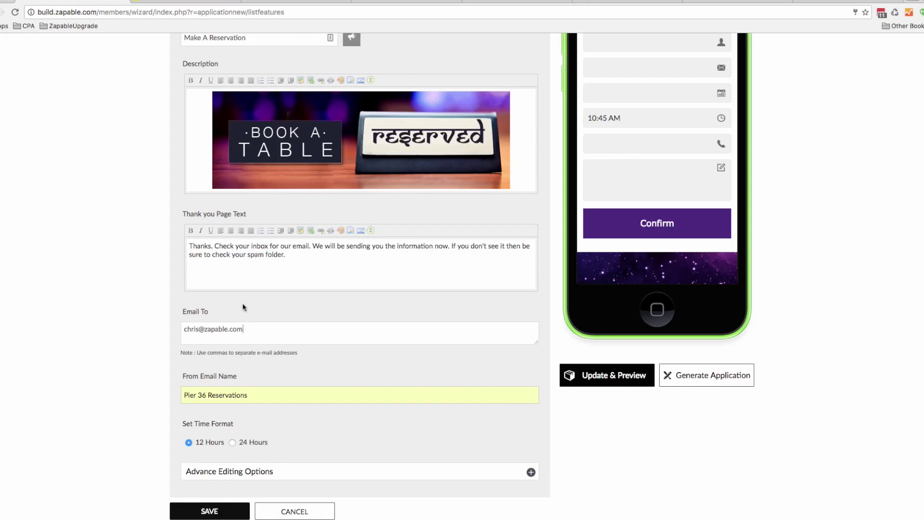
drag(244, 329, 183, 329)
click(531, 472)
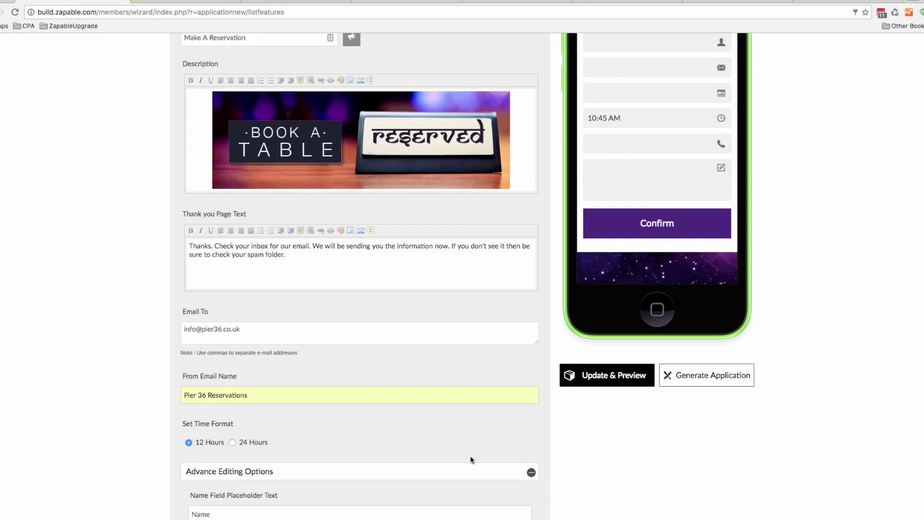
scroll(454, 454, down, 4)
scroll(314, 392, down, 2)
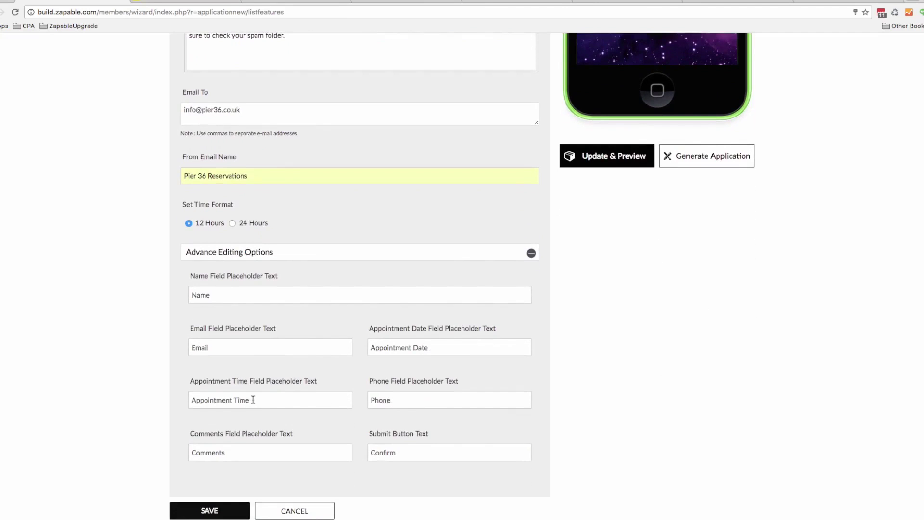
Change the time placeholder from 'Appointment Time' to 'Reservation Time'
drag(254, 400, 162, 399)
click(232, 400)
drag(231, 400, 191, 399)
text(TR)
key(BackSpace)
key(BackSpace)
text(Reservation)
drag(228, 400, 177, 397)
Replace 'Appointment' in the date placeholder and save the form
drag(408, 351, 362, 353)
text(Reservation)
scroll(470, 392, up, 10)
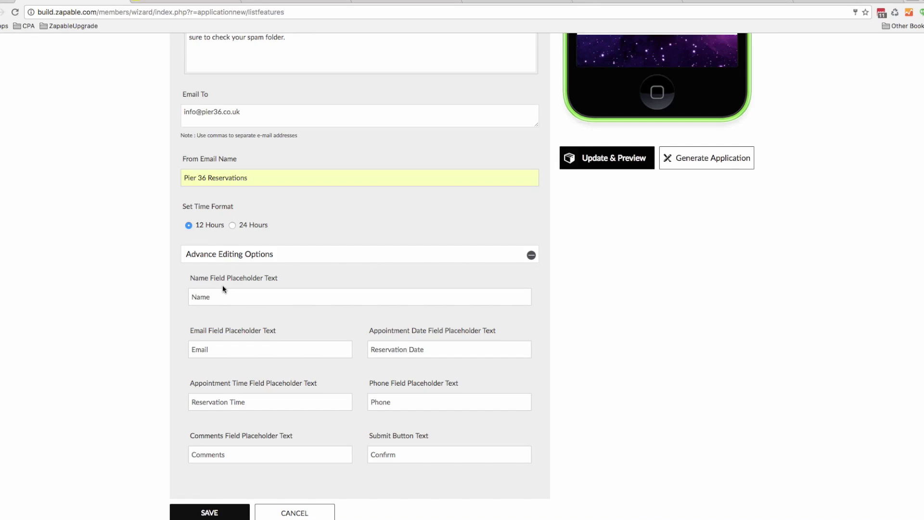
scroll(312, 327, up, 3)
scroll(313, 330, down, 3)
click(219, 503)
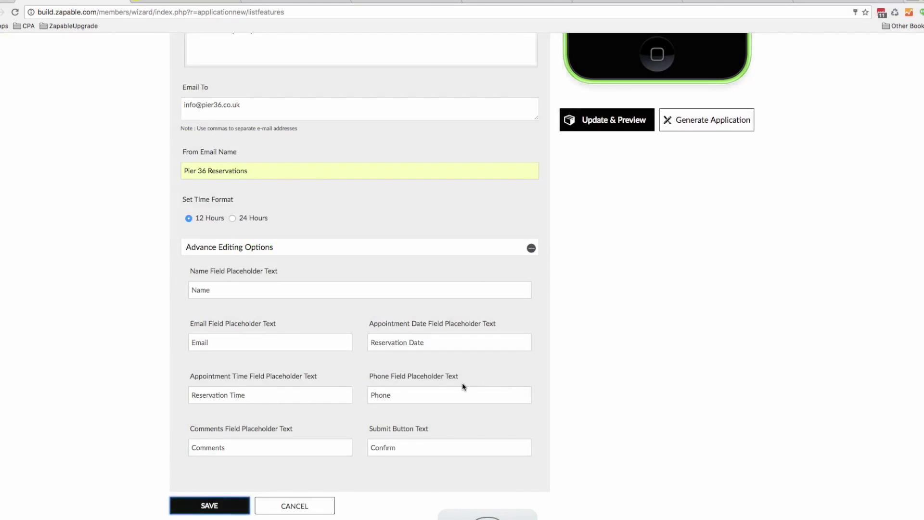
Enter a test name and e-mail address in the previewed reservation form
scroll(579, 255, up, 7)
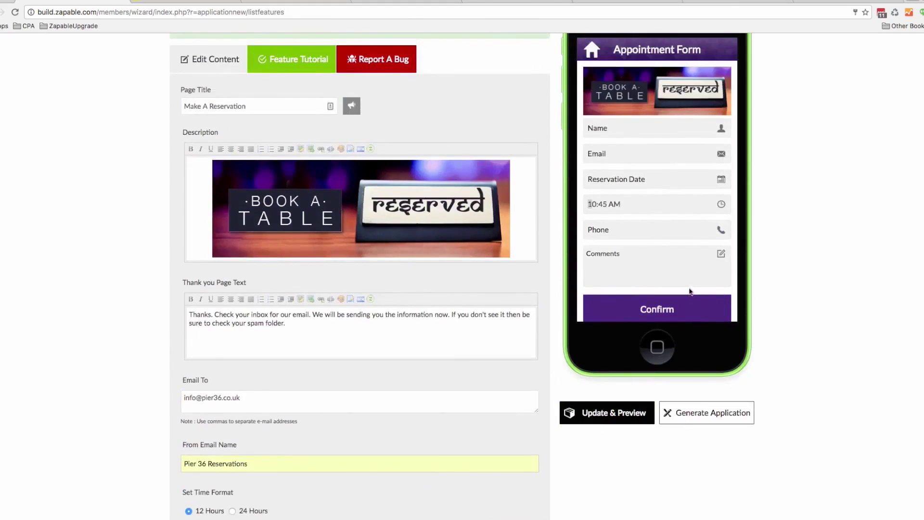
scroll(691, 291, up, 3)
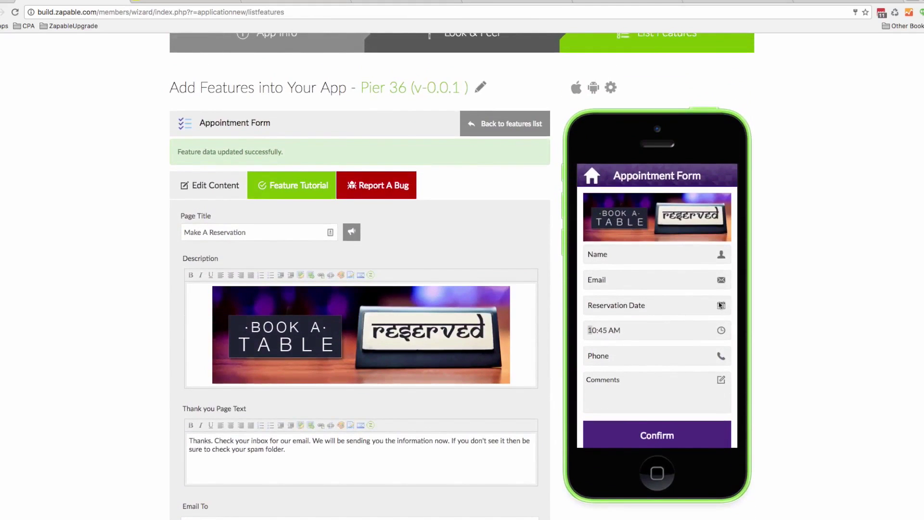
text(Chris)
key(Tab)
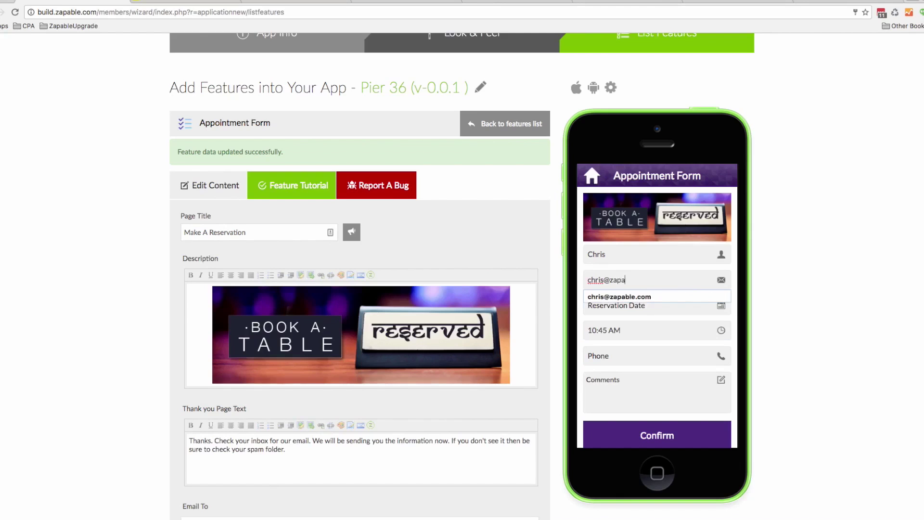
key(Down)
key(Return)
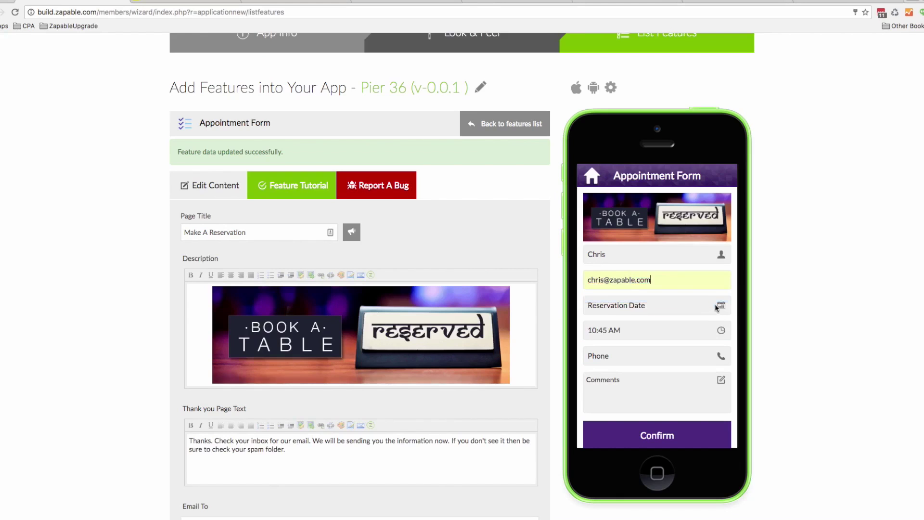
Pick reservation date 09/28/16 and time 7:45 PM with the pickers
click(721, 307)
click(613, 288)
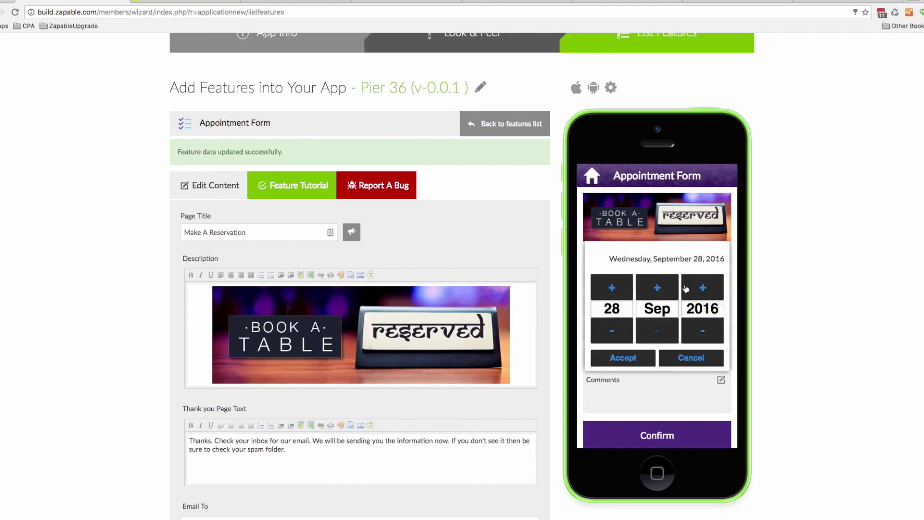
click(640, 356)
click(720, 330)
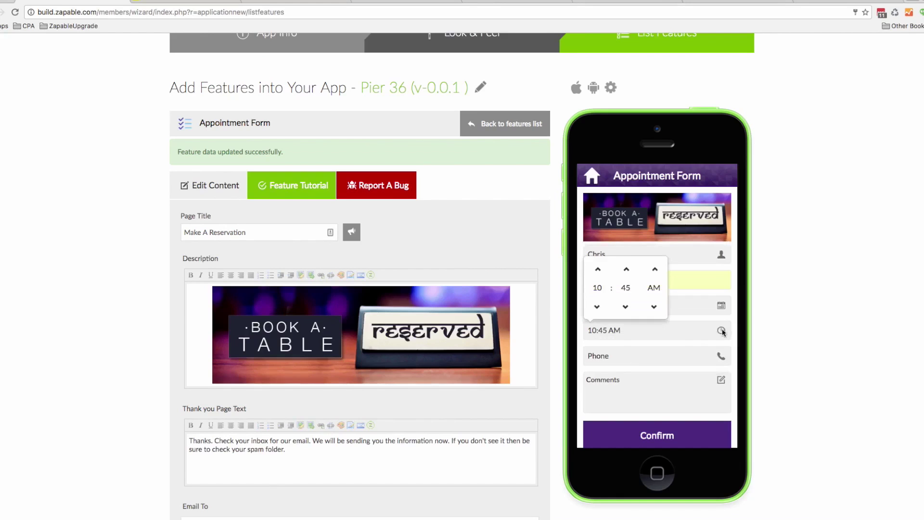
click(655, 268)
click(597, 306)
click(597, 306)
click(597, 307)
click(596, 272)
click(620, 355)
Enter phone number 12345 and move into the comments box
text(12345)
click(618, 381)
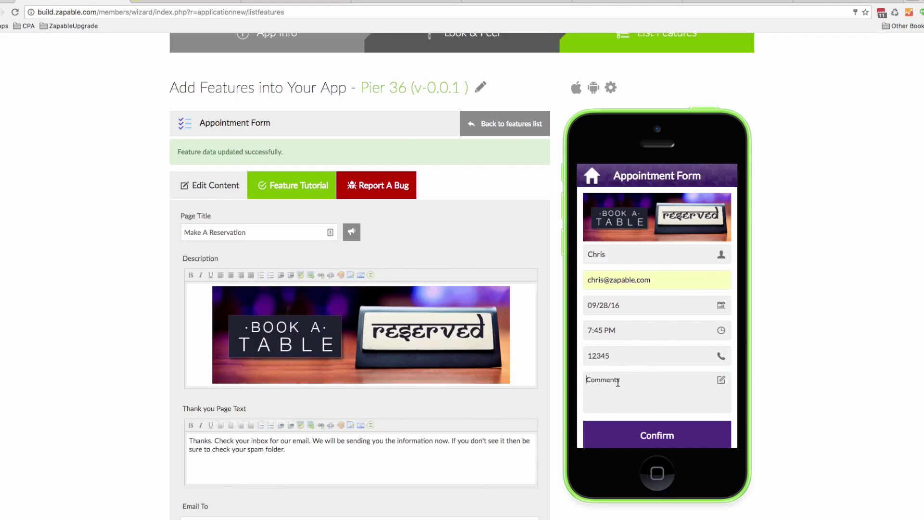
scroll(618, 382, down, 5)
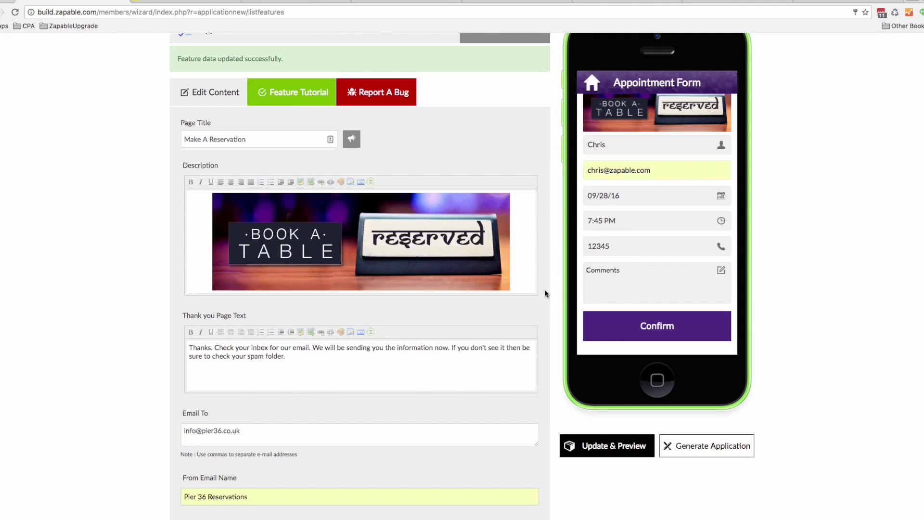
scroll(536, 299, up, 3)
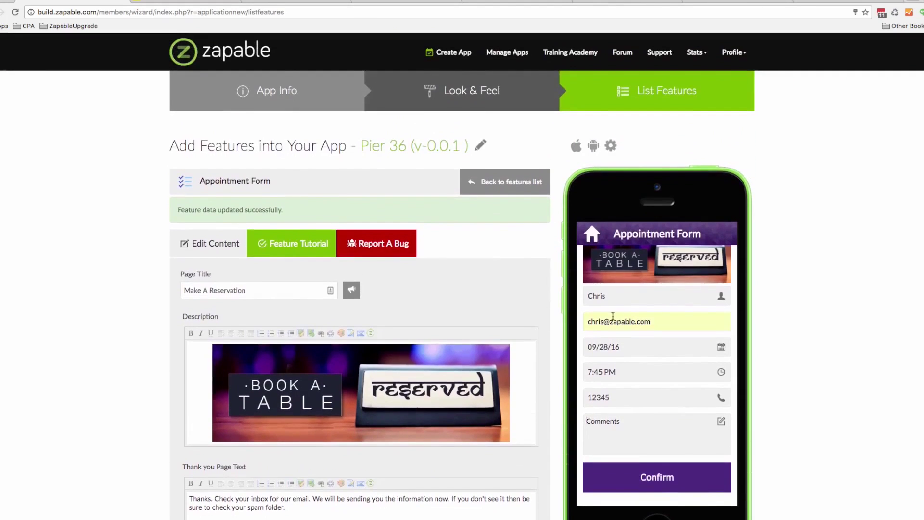
Go back to the features list and open the Location tile's editor
click(511, 190)
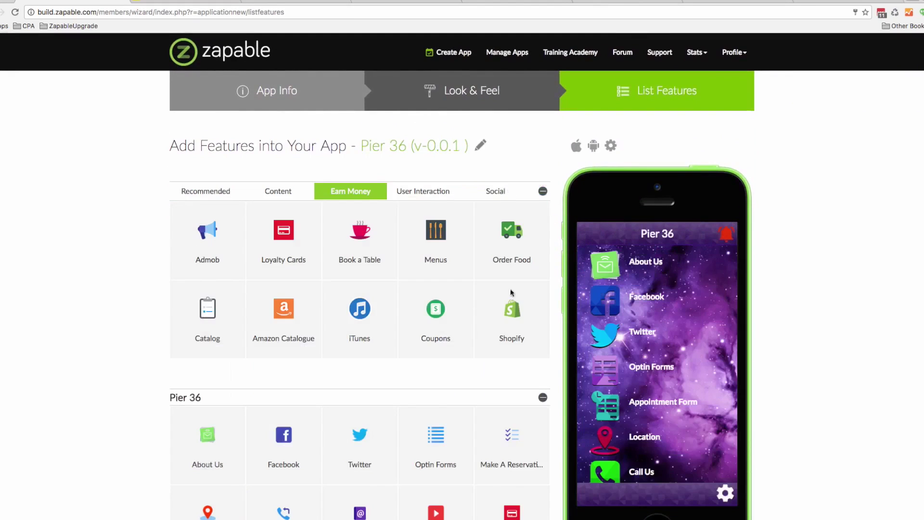
scroll(513, 308, down, 1)
scroll(513, 321, down, 1)
mouse_move(180, 405)
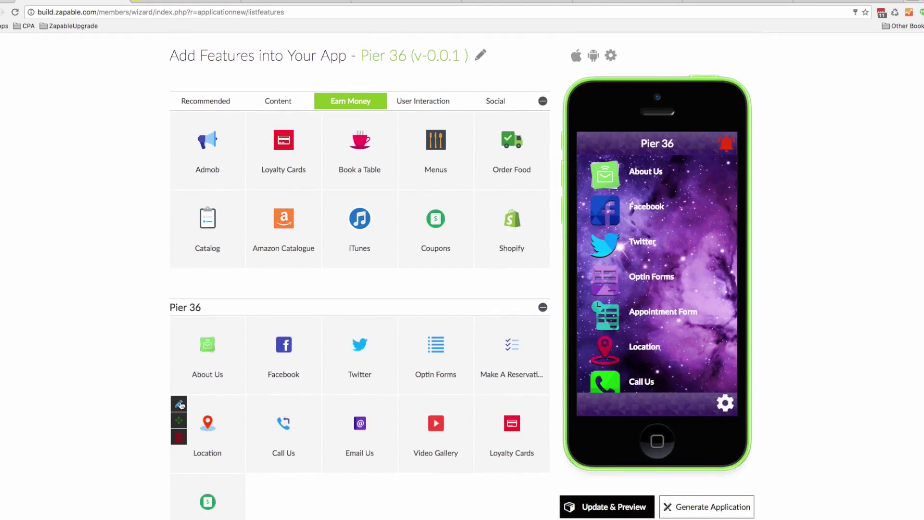
click(181, 404)
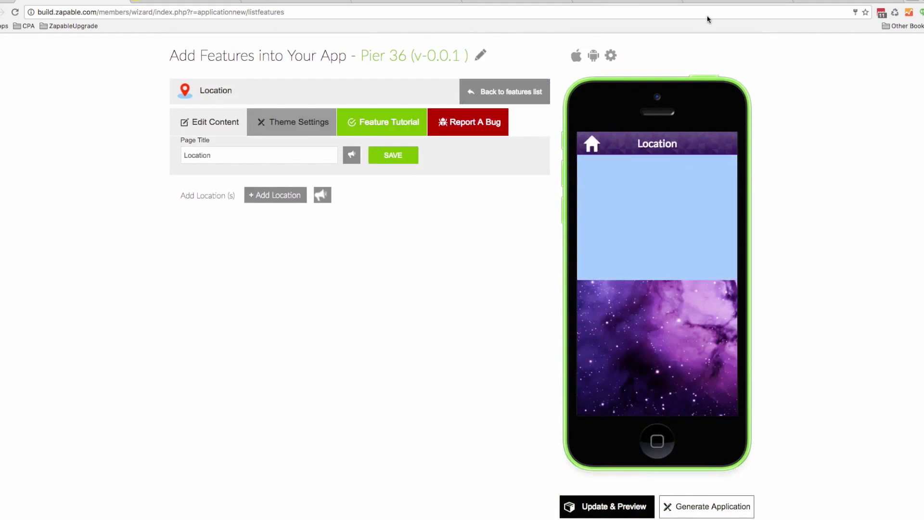
click(300, 1)
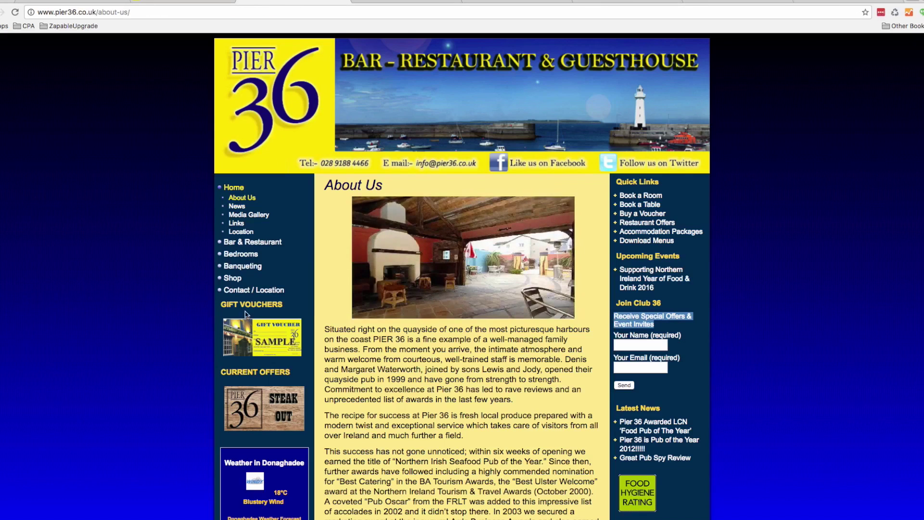
Open the website's Contact / Location page and select the address from town to postcode
click(253, 290)
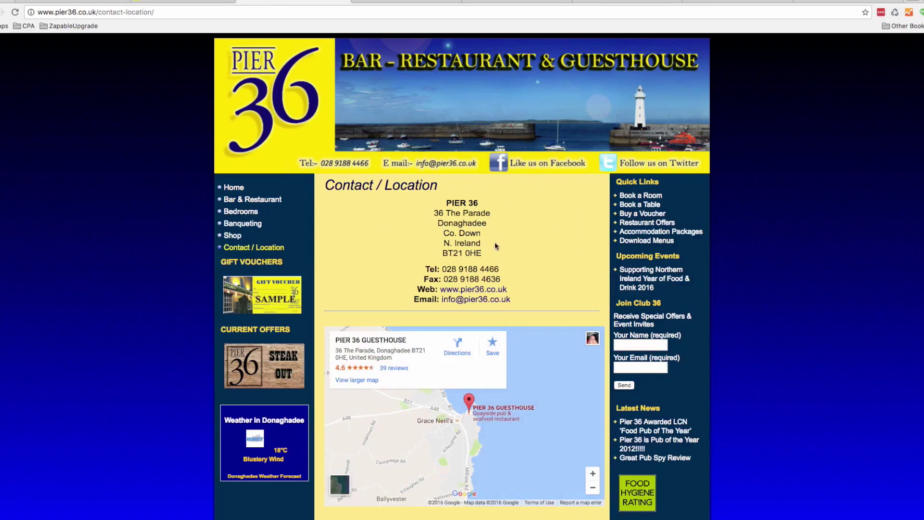
mouse_move(483, 255)
mouse_down()
mouse_move(433, 245)
mouse_move(435, 226)
mouse_up()
key(ctrl+c)
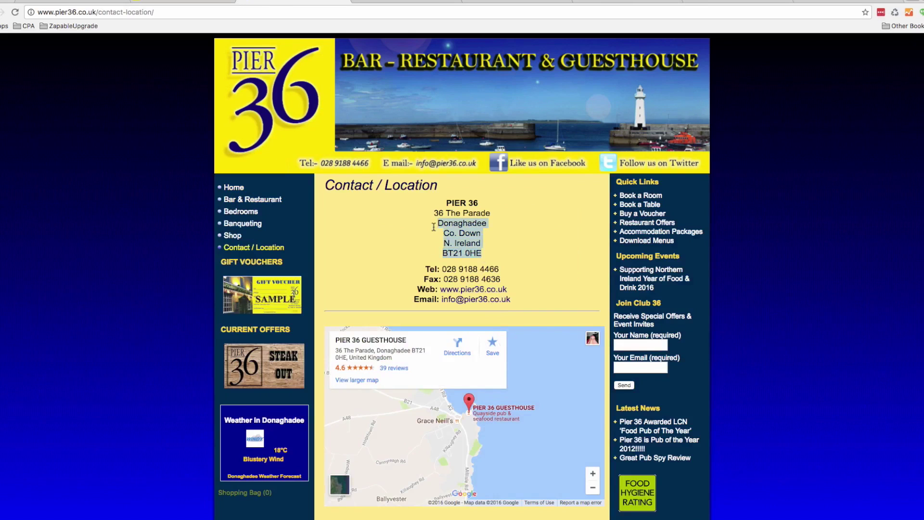
click(67, 2)
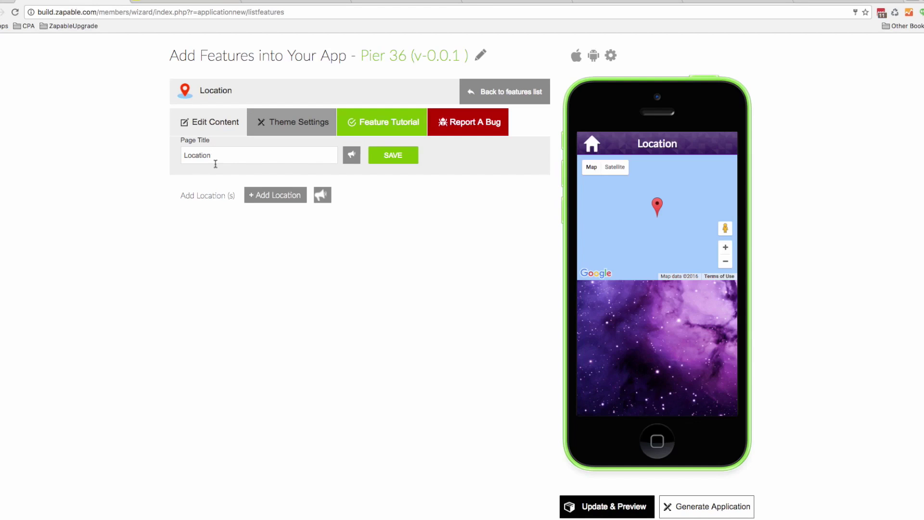
Add a new location with the pasted restaurant address, removing 'N. Ireland' and 'Co.'
click(267, 196)
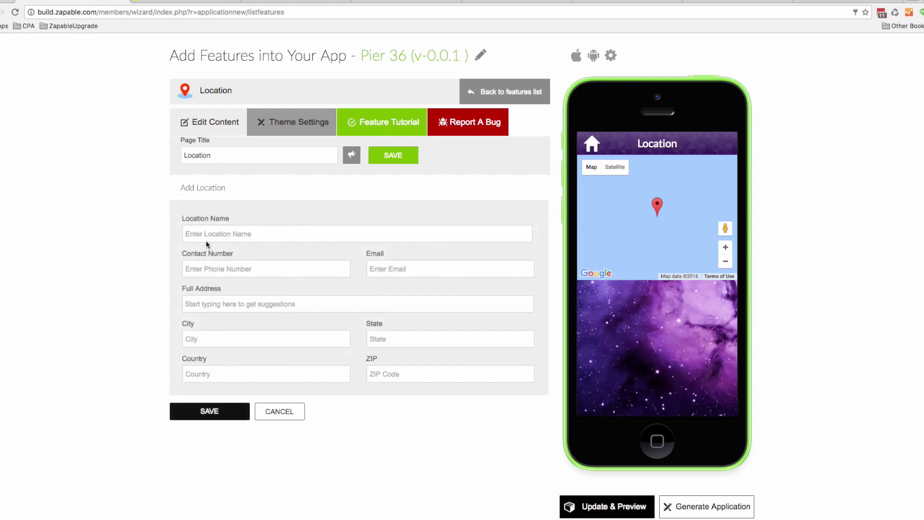
click(204, 303)
key(ctrl+v)
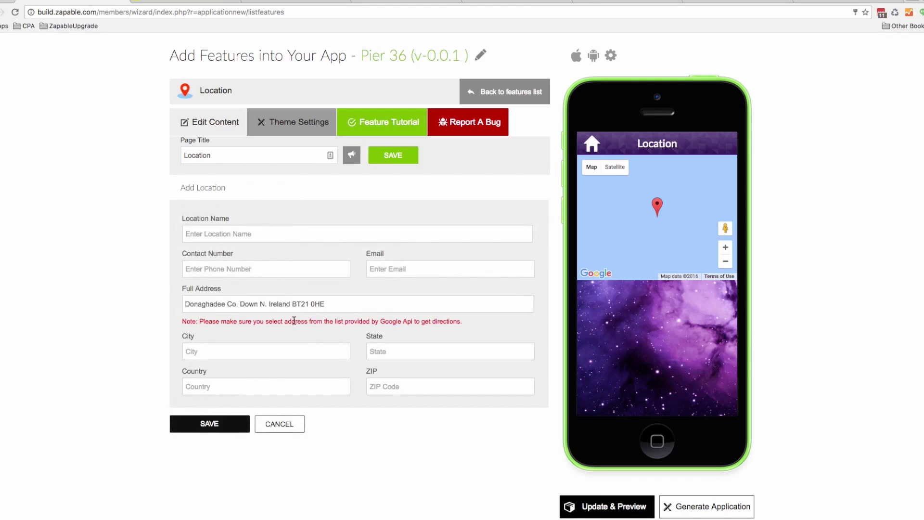
drag(289, 303, 257, 304)
key(BackSpace)
click(306, 303)
drag(239, 306, 227, 306)
key(BackSpace)
key(BackSpace)
Tidy the address commas and fill city and postcode from the suggested address
text(,)
click(247, 305)
text(,)
click(295, 303)
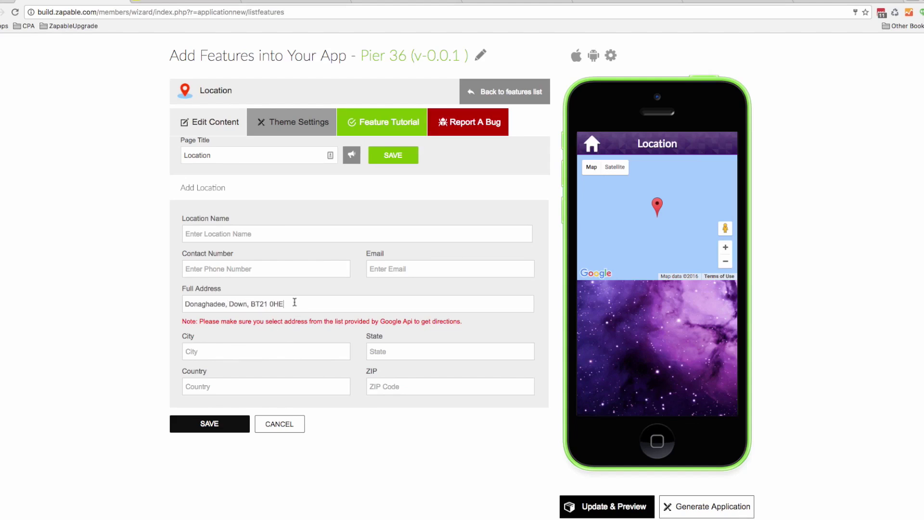
click(249, 305)
key(shift+Home)
key(BackSpace)
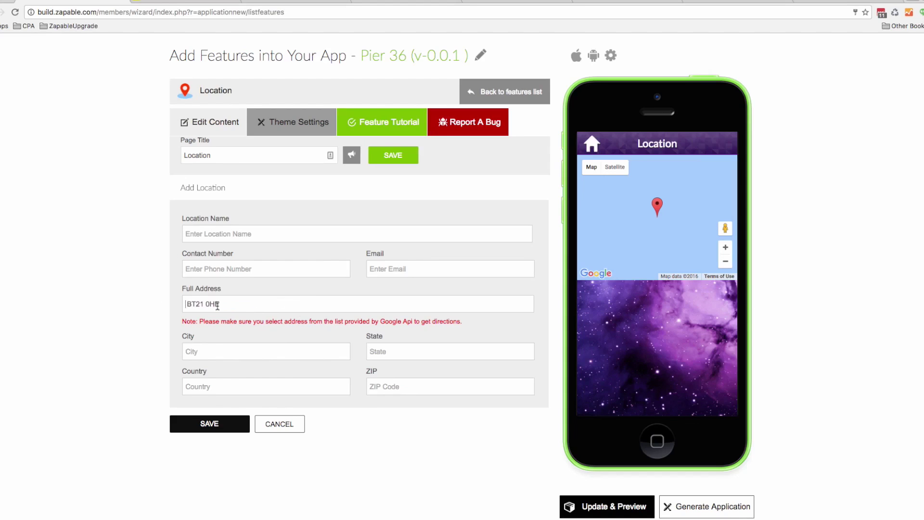
click(236, 323)
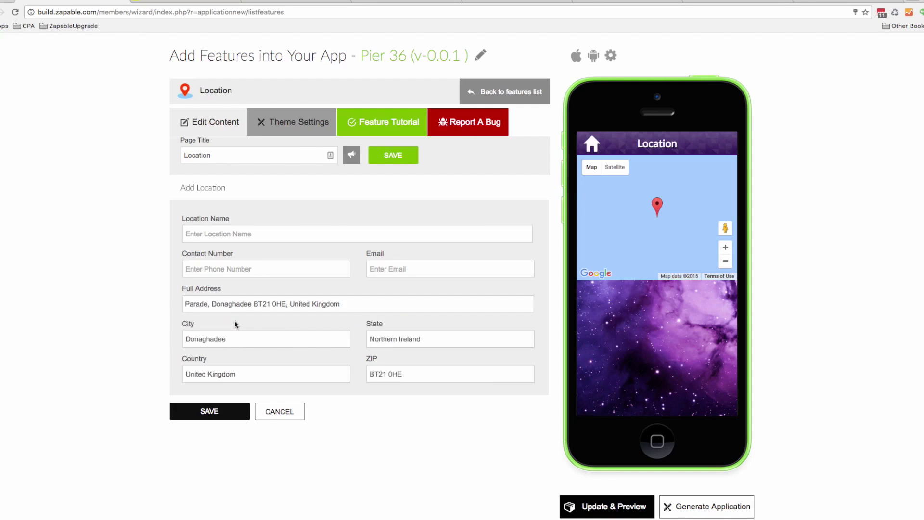
Enter the venue's e-mail, phone number and name 'Pier 36', then save the location
click(374, 272)
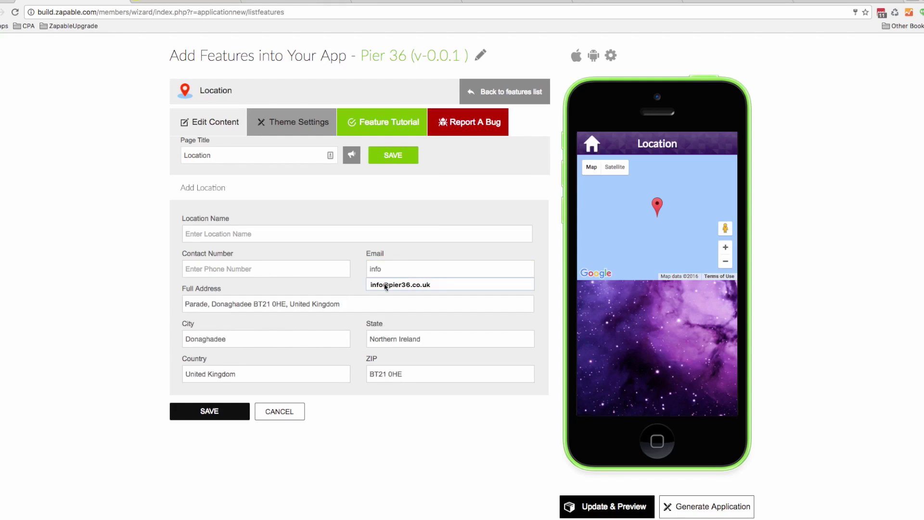
click(386, 285)
click(286, 1)
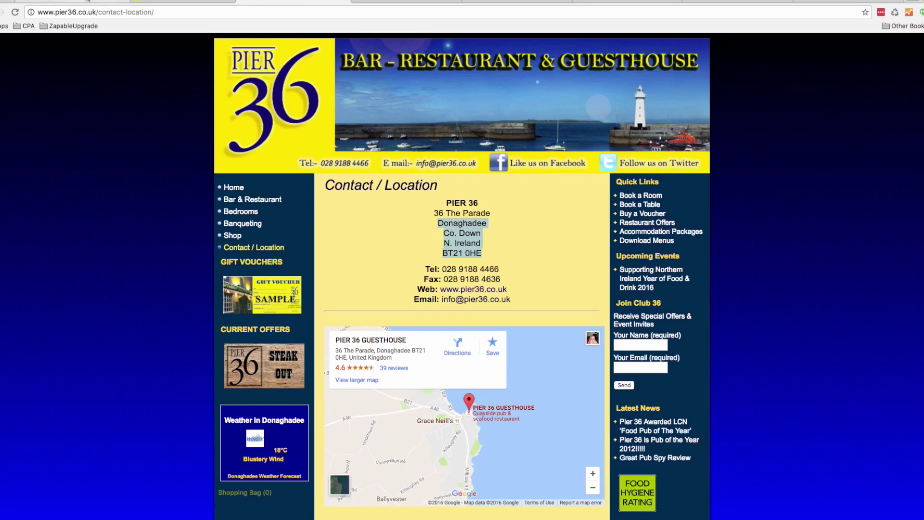
click(89, 2)
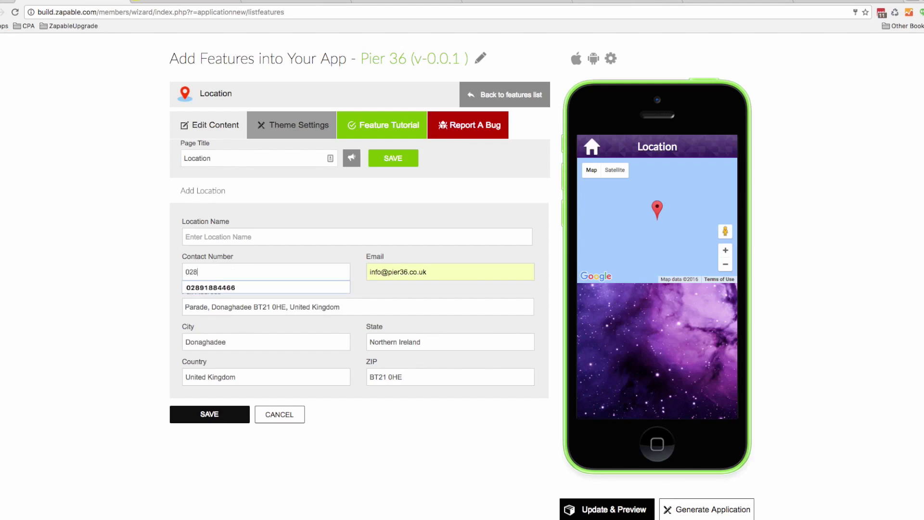
click(200, 237)
text(Pier 36)
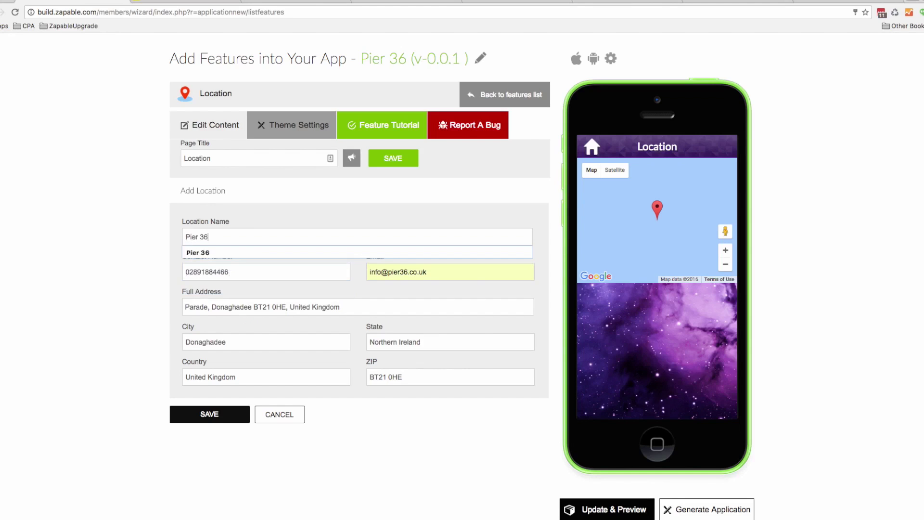
click(207, 413)
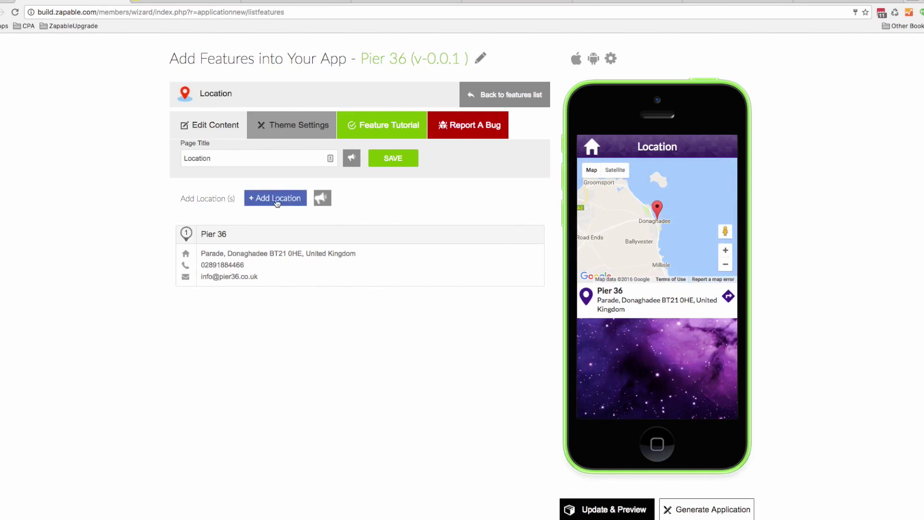
Correct the location name to 'Pier 36 - Donaghadee' and save it
click(498, 234)
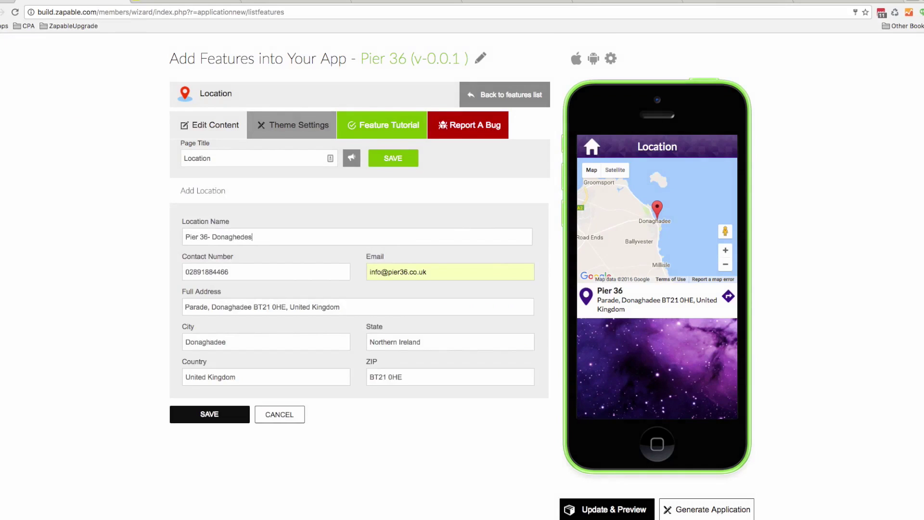
click(241, 237)
key(BackSpace)
text(a)
click(259, 237)
key(BackSpace)
key(BackSpace)
text(ee)
click(207, 236)
click(209, 414)
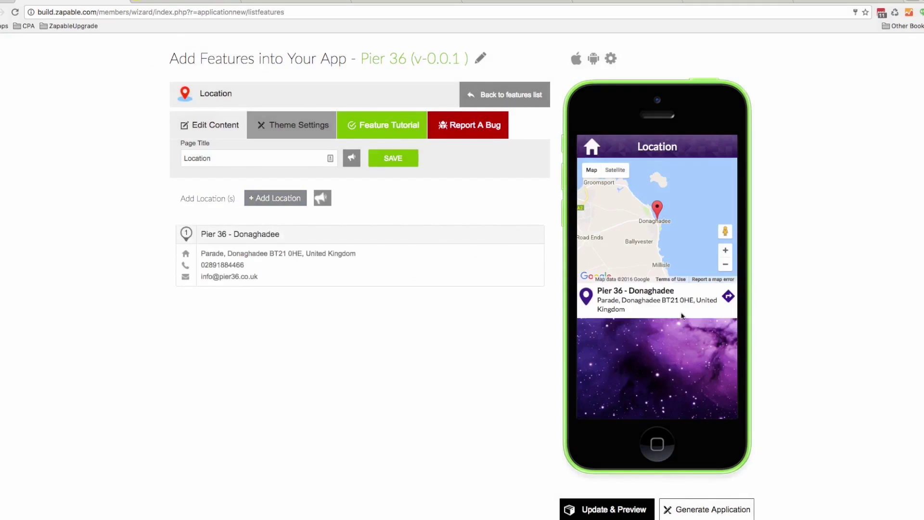
Try the preview's directions link and dismiss the directions warning
click(730, 297)
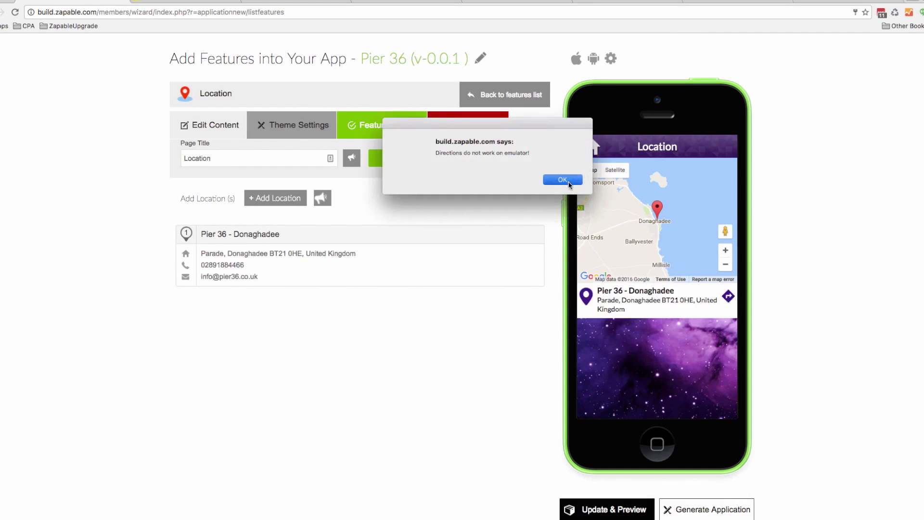
drag(442, 153, 519, 156)
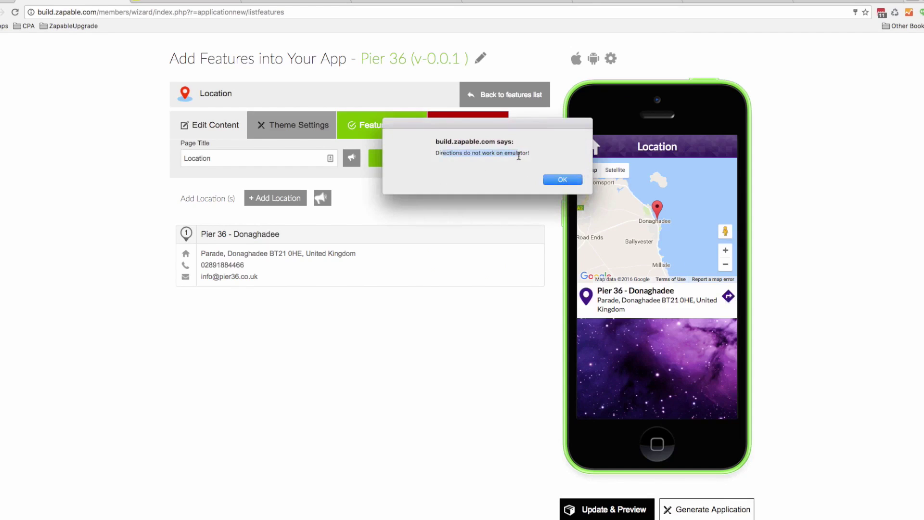
click(554, 180)
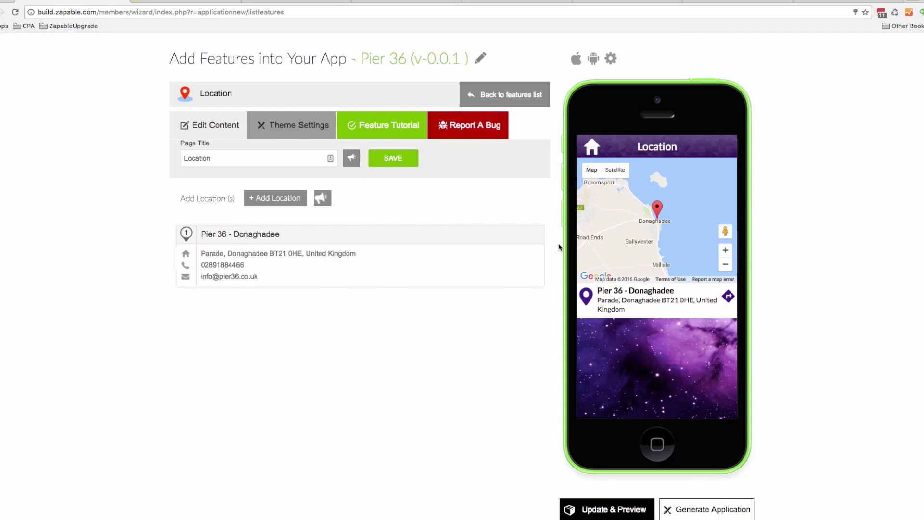
In the features list, move Loyalty Cards ahead of Location and Coupons right after it
mouse_move(524, 274)
click(508, 94)
scroll(509, 374, down, 1)
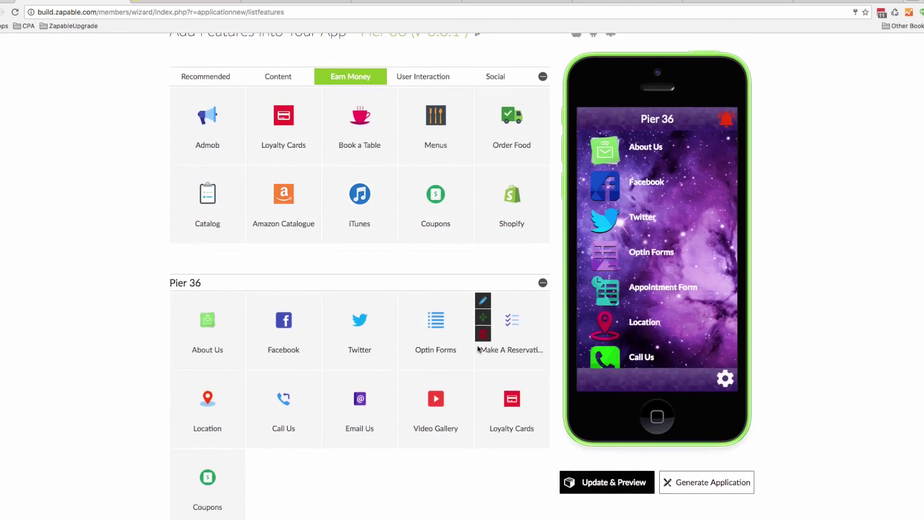
drag(483, 396, 181, 398)
mouse_move(179, 480)
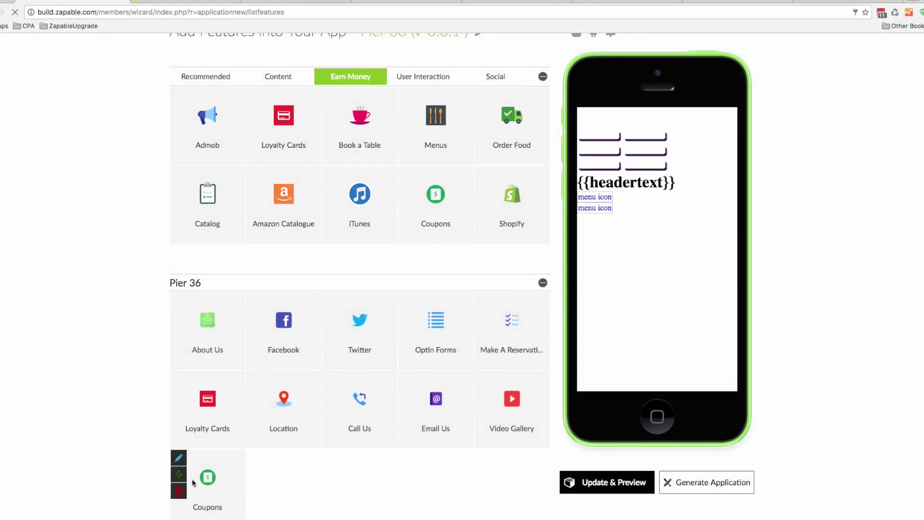
drag(179, 479, 251, 396)
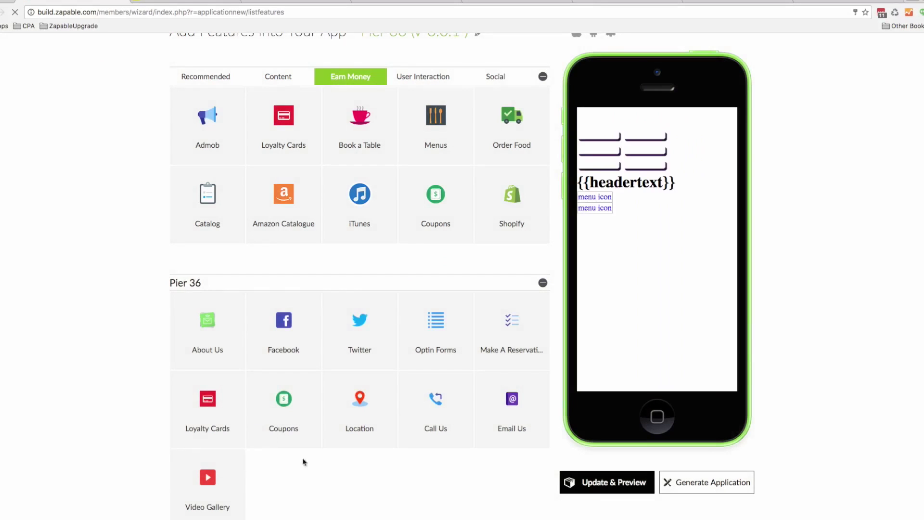
mouse_move(285, 410)
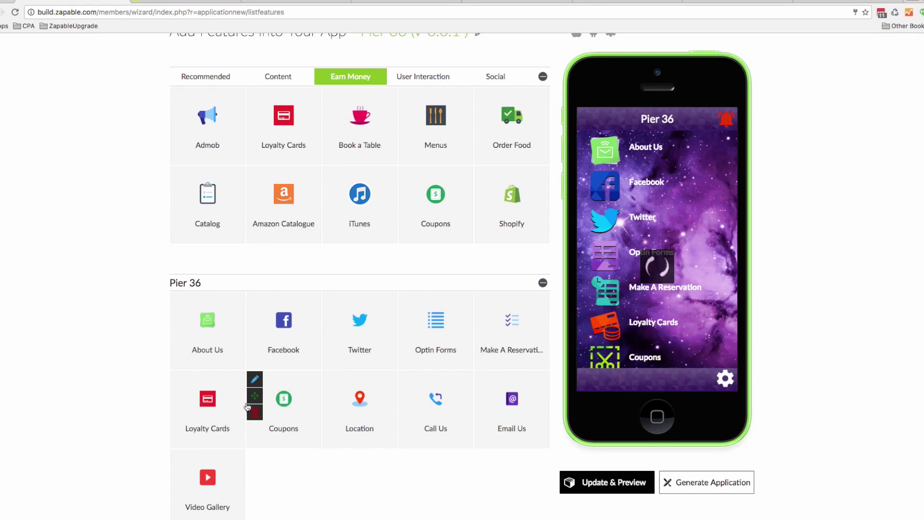
mouse_move(241, 382)
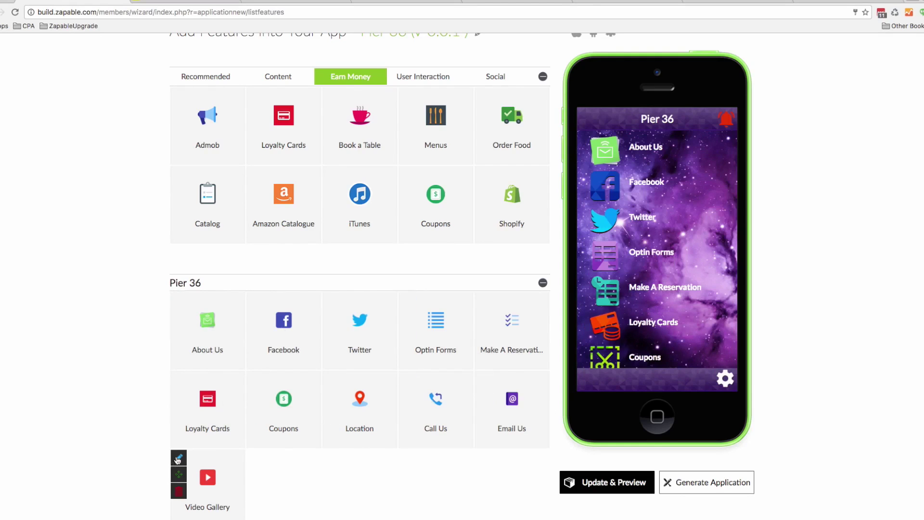
Start a new loyalty card named Wine Club with 6 + 1 FREE stamps
click(182, 384)
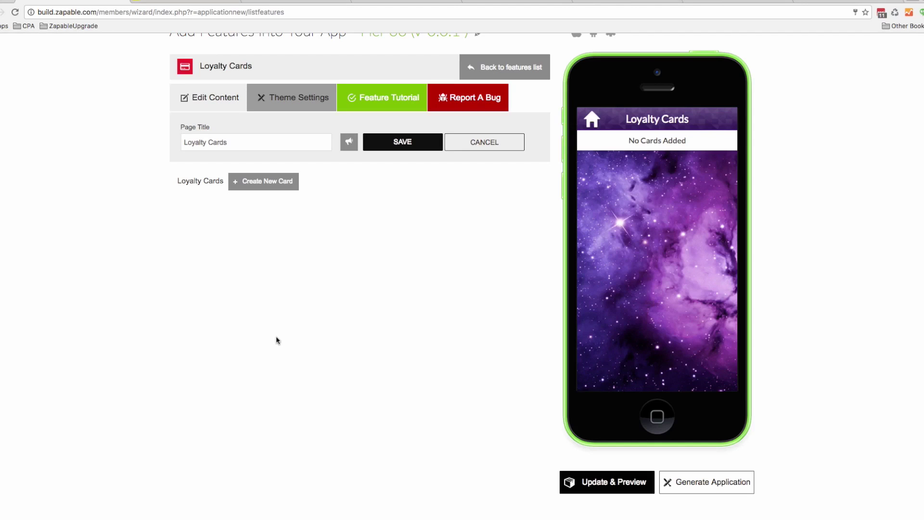
click(273, 182)
click(260, 280)
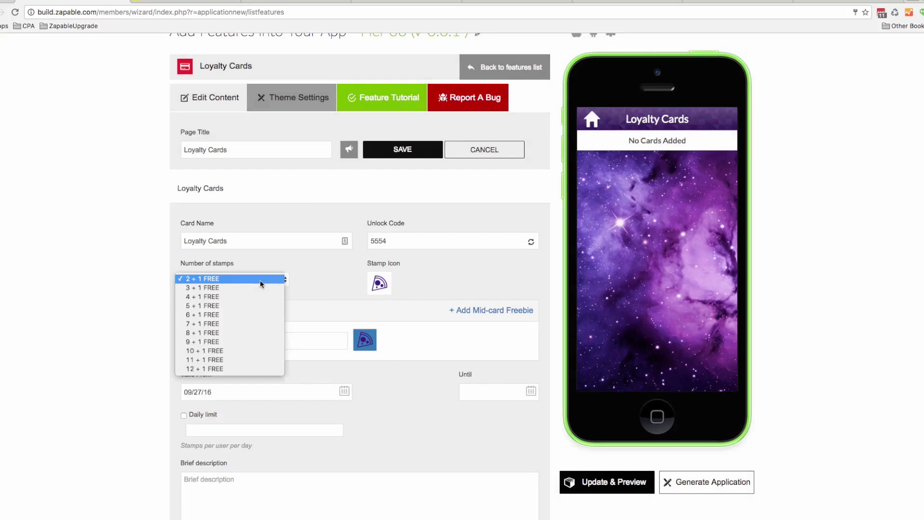
click(245, 315)
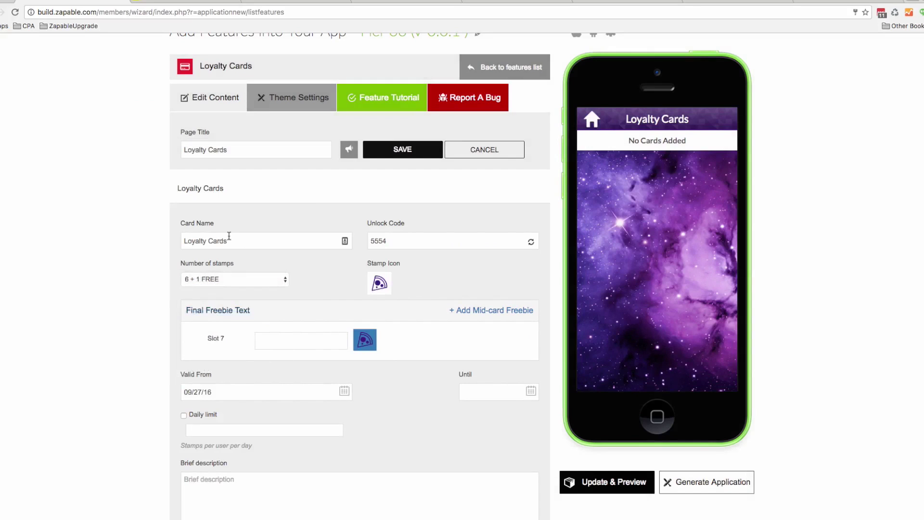
drag(229, 236, 180, 239)
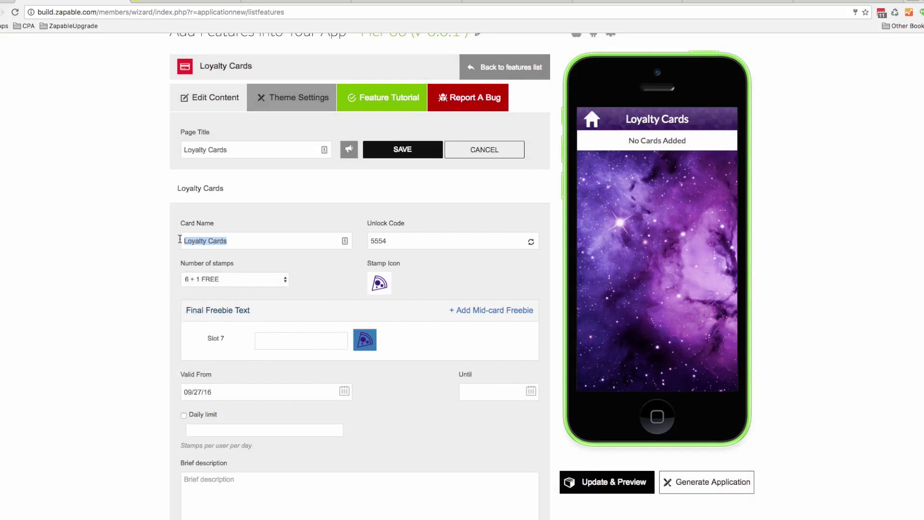
text(Wine Club)
Set 'Free Wine' as the slot 7 reward and leave the daily stamp limit off
click(257, 338)
text(Free Wine)
click(254, 392)
click(272, 377)
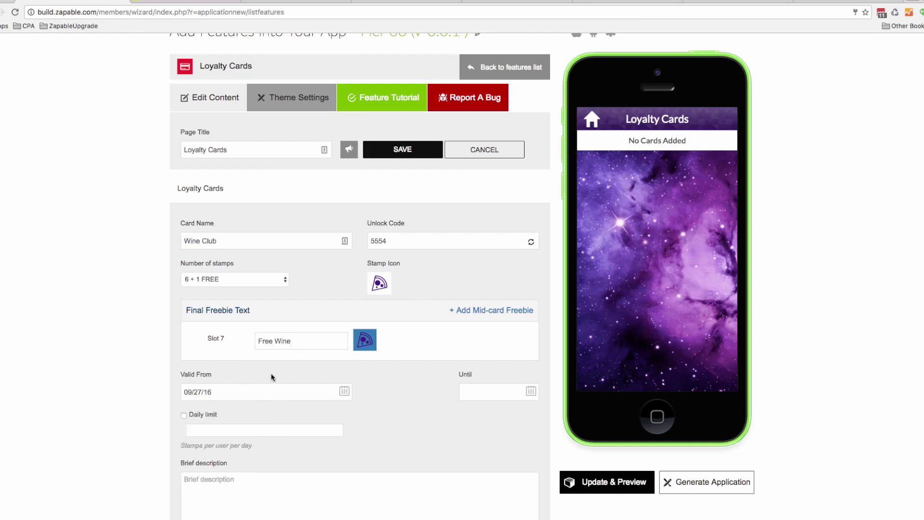
scroll(324, 404, down, 1)
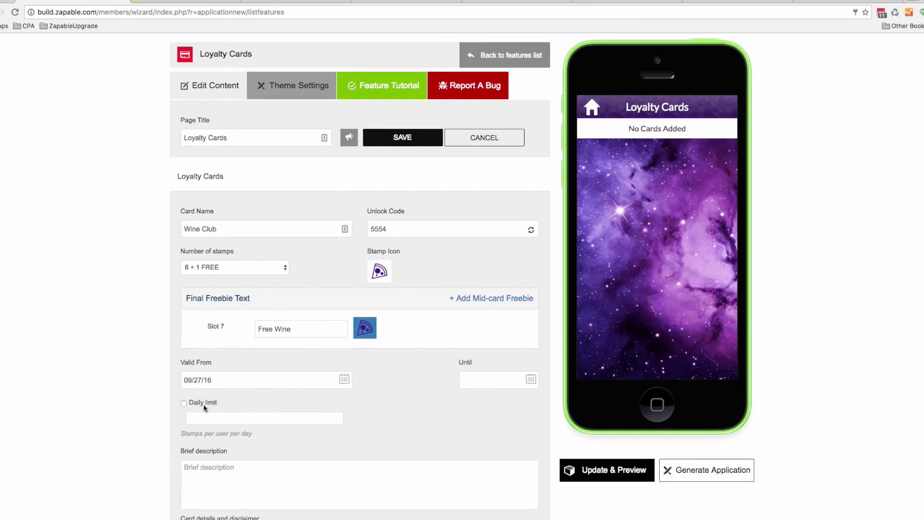
click(184, 404)
click(184, 403)
scroll(277, 436, down, 2)
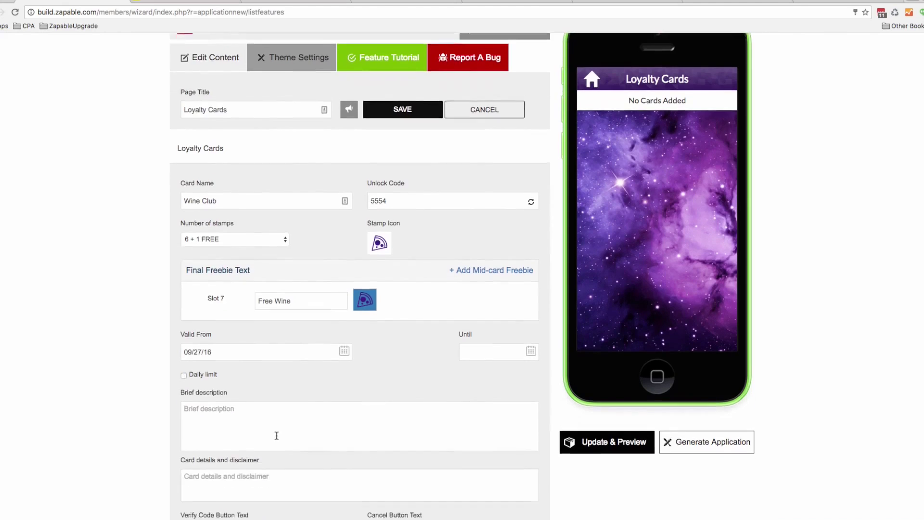
scroll(277, 436, down, 2)
Write the description 'Spend Over £20 And Get A Stamp…Free Glass Of House Wine' and save the card
click(235, 383)
text(Spend )
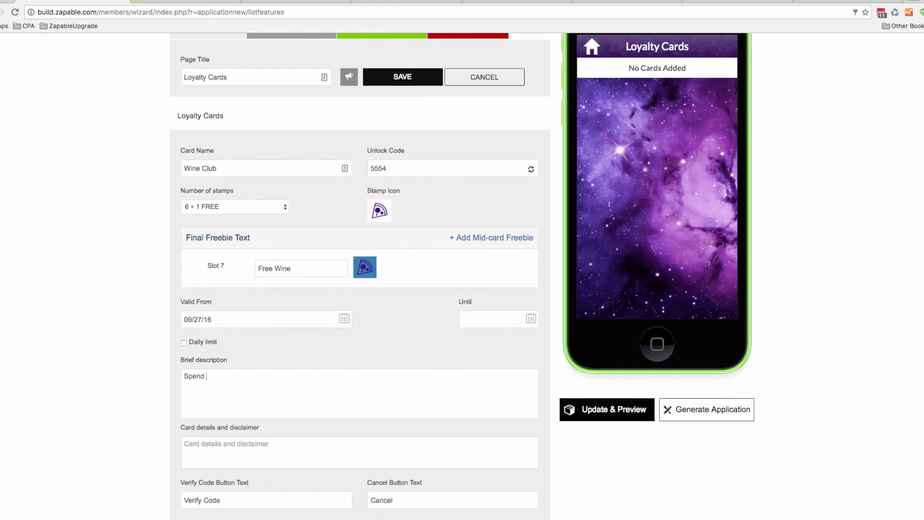
text(Over £20 And Get A Stamp. After 6)
key(Tab)
text(S)
key(BackSpace)
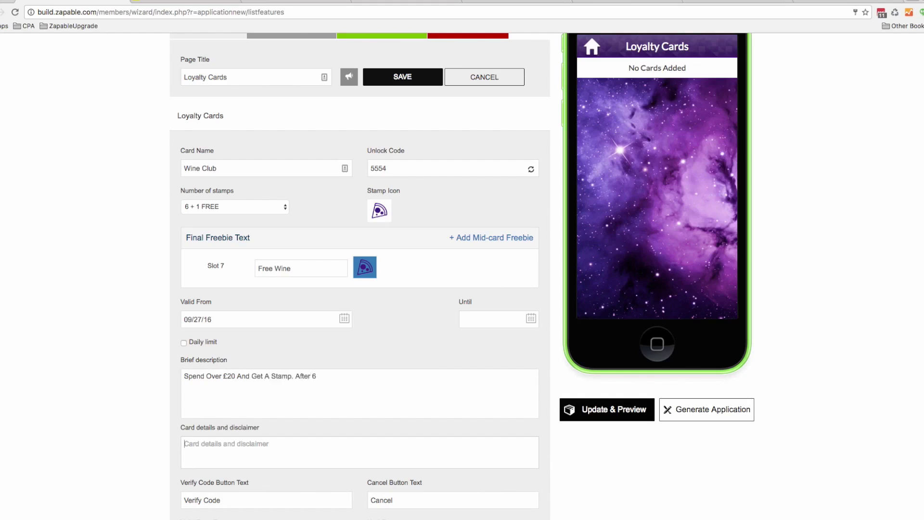
click(338, 384)
text(Stampe Get A Free Glass of)
key(BackSpace)
key(BackSpace)
text(Of hou)
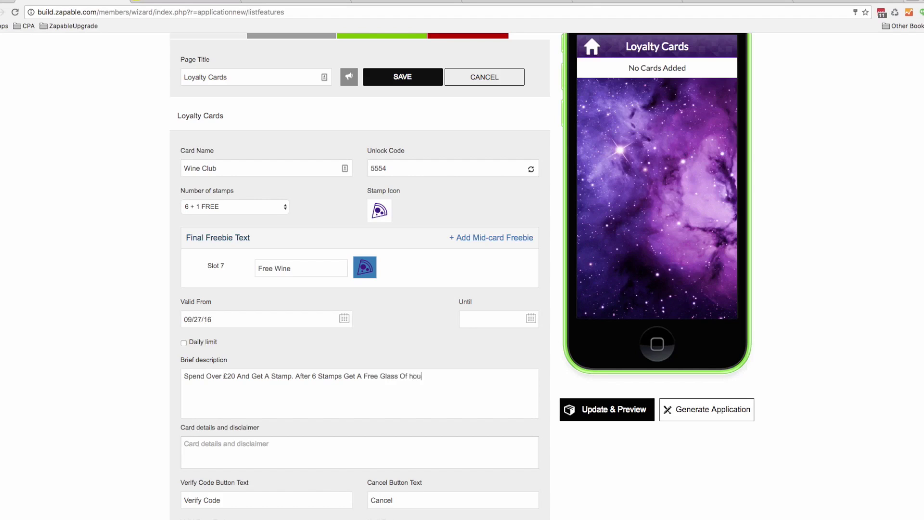
text(House Win)
scroll(337, 410, down, 2)
scroll(333, 420, down, 3)
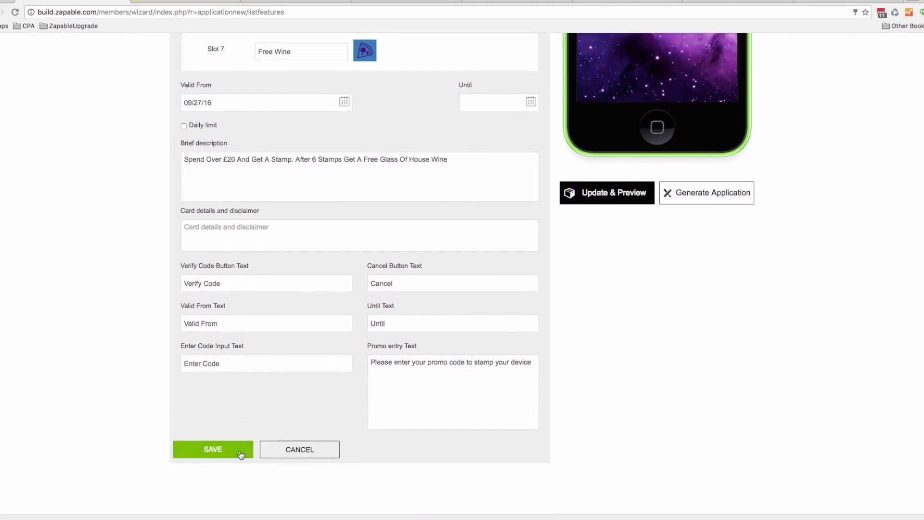
click(241, 450)
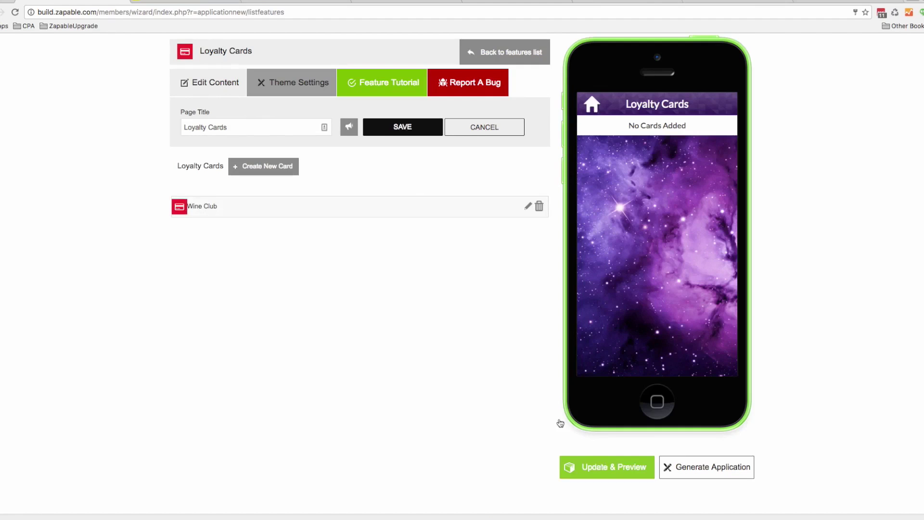
Save the Loyalty Cards page and refresh the phone preview to show the Wine Club card
click(385, 131)
click(585, 467)
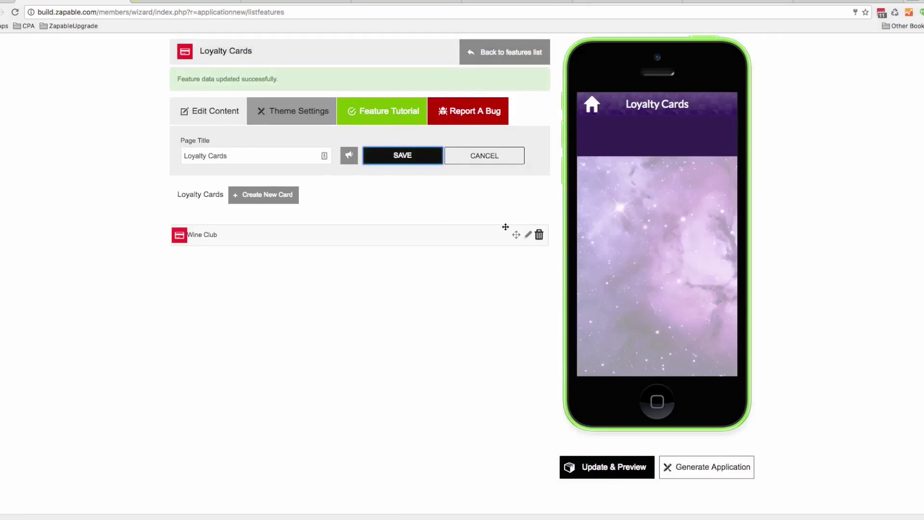
click(528, 235)
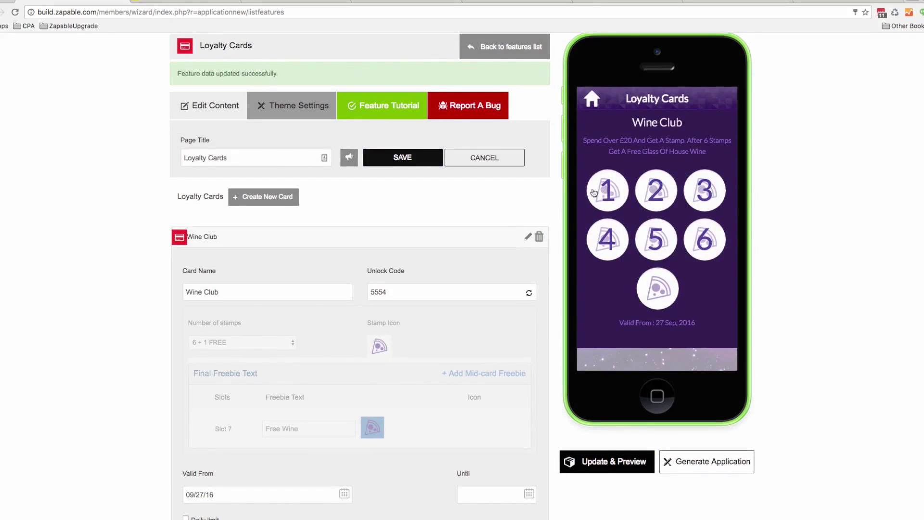
scroll(609, 200, down, 1)
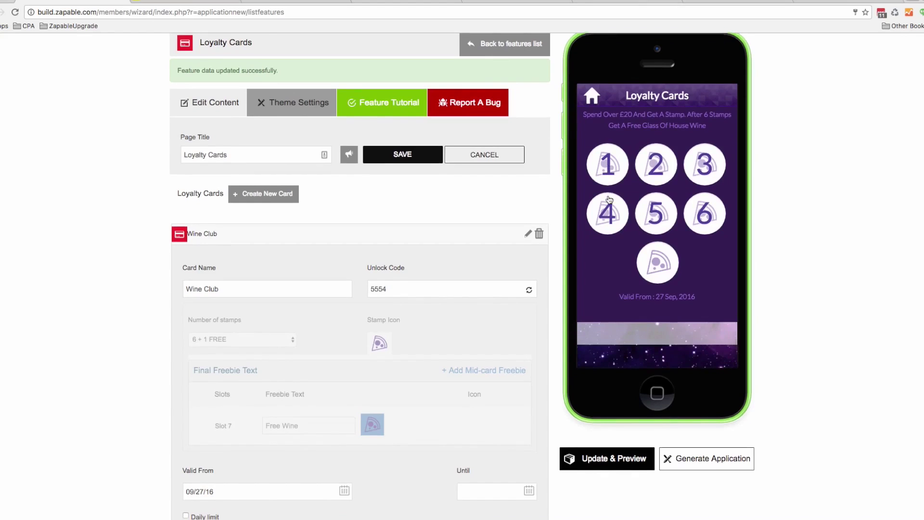
click(292, 4)
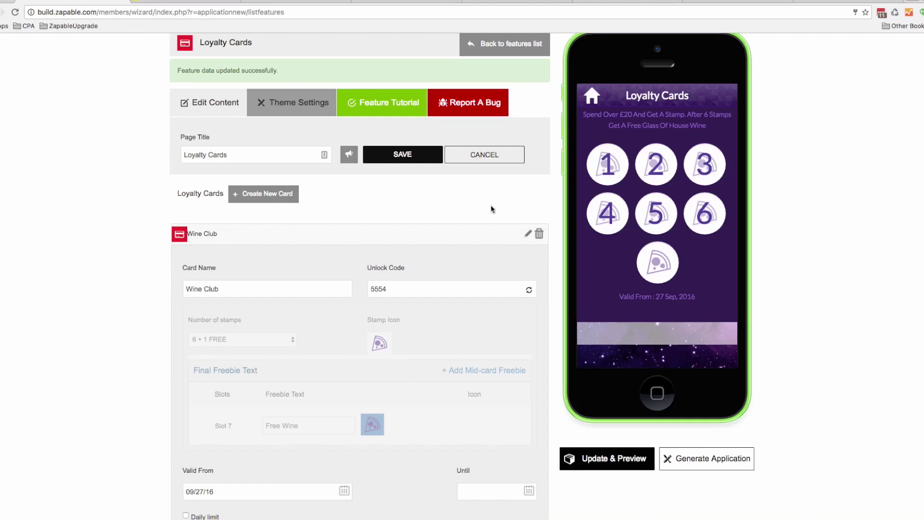
click(87, 6)
scroll(625, 207, up, 3)
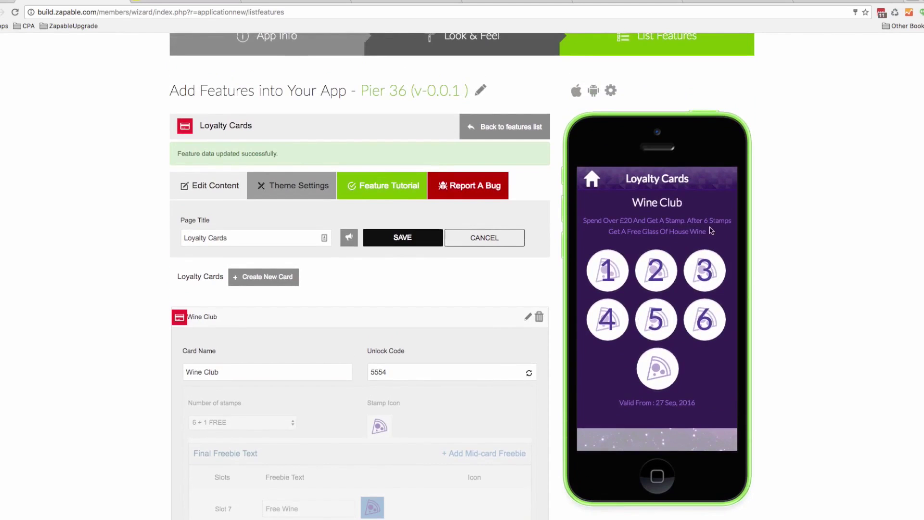
scroll(693, 243, down, 1)
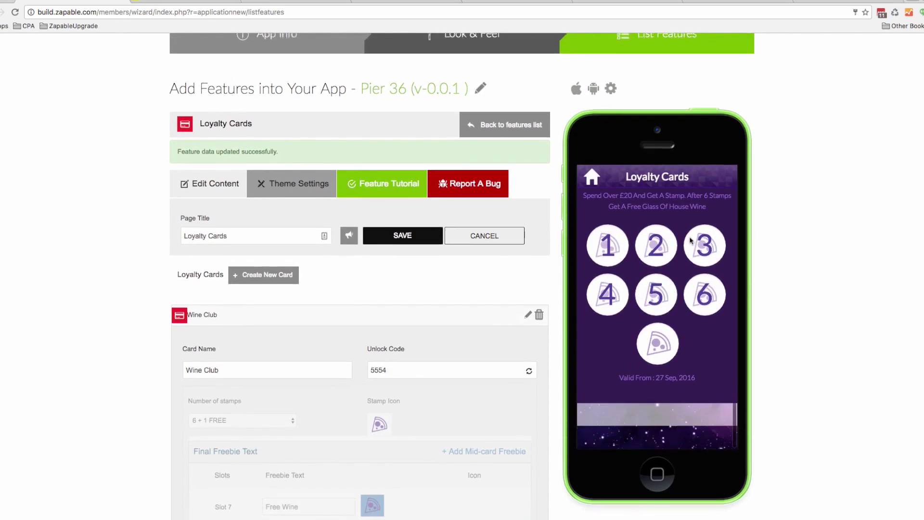
Stamp slot 1 of the Wine Club card in the preview by verifying the unlock code
click(608, 247)
click(646, 289)
text(5554)
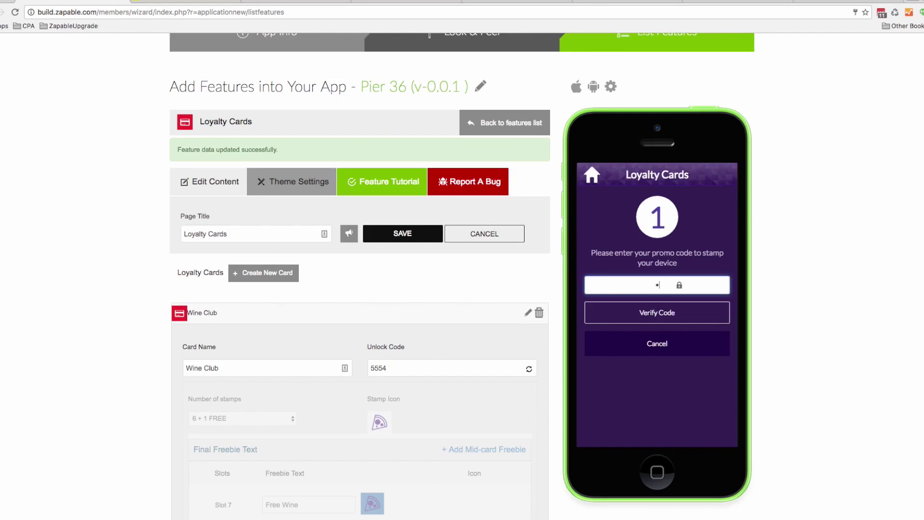
click(645, 313)
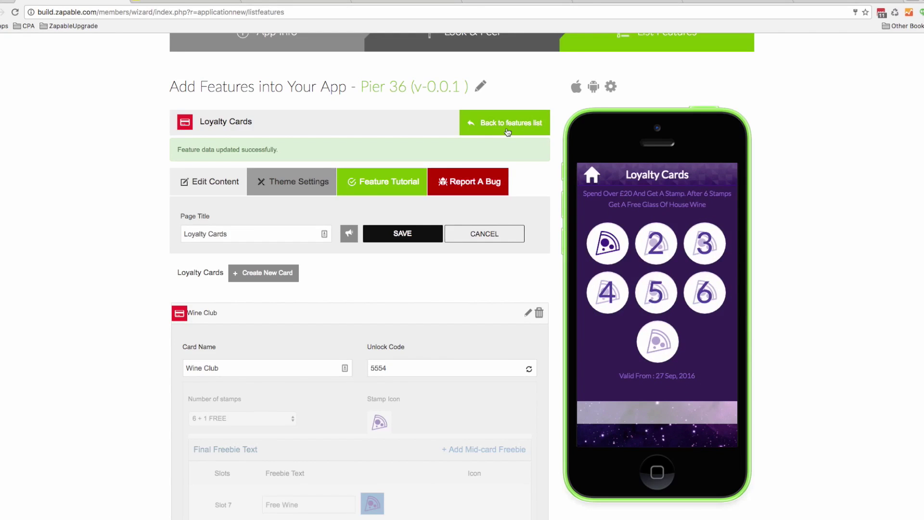
Create a second loyalty card named Free Starter with 6 + 1 FREE stamps
click(509, 132)
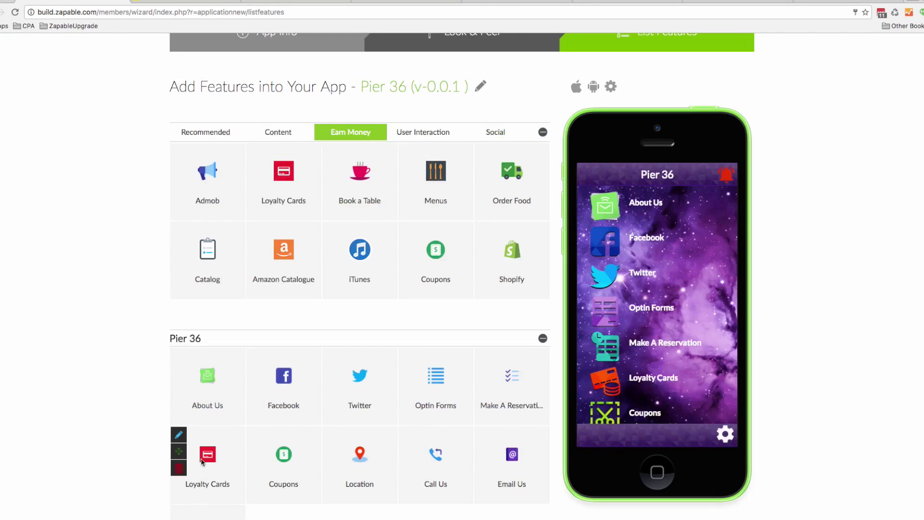
click(180, 435)
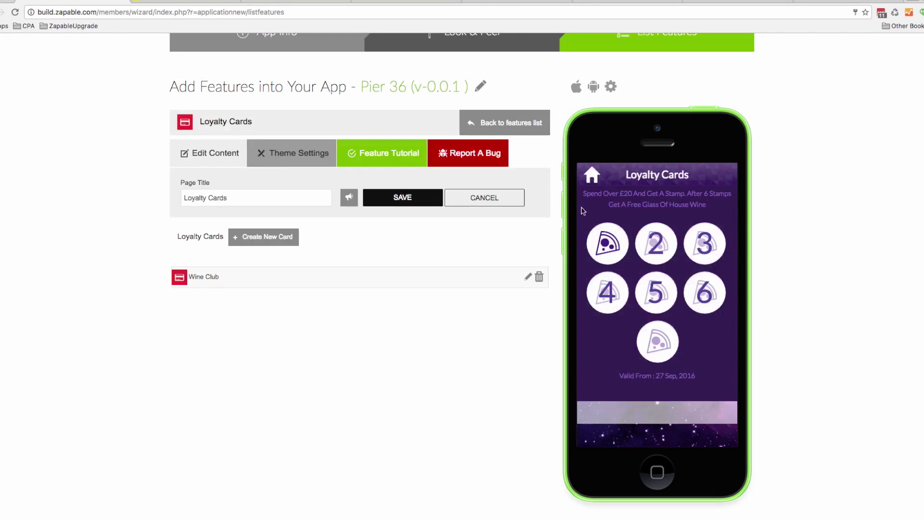
click(278, 239)
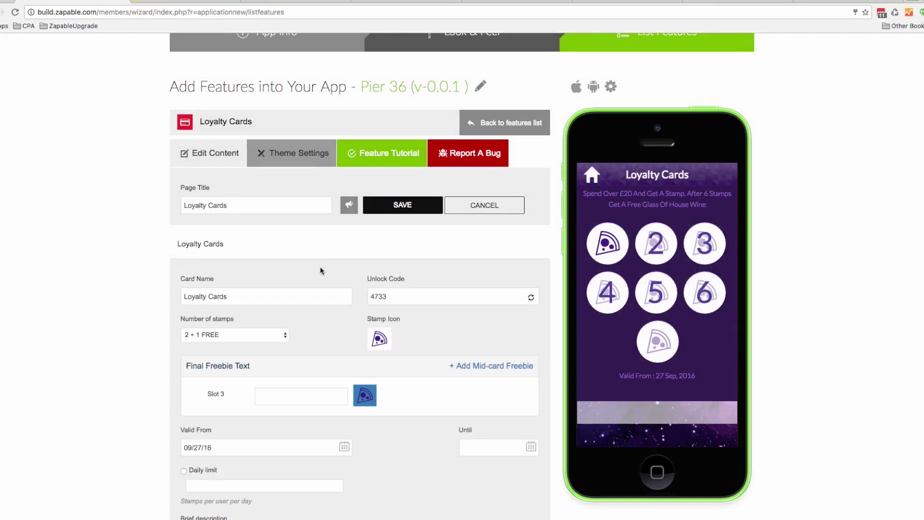
triple_click(188, 297)
key(BackSpace)
text(Free Starter)
click(223, 335)
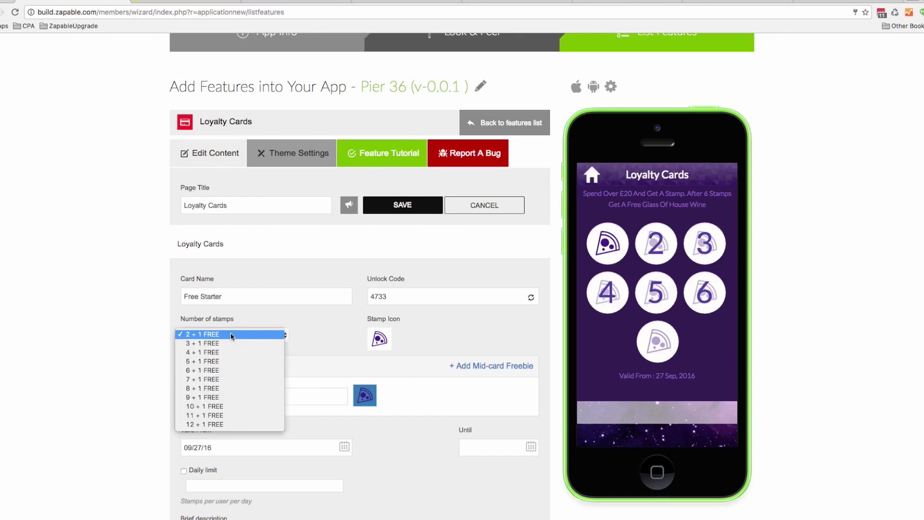
click(229, 371)
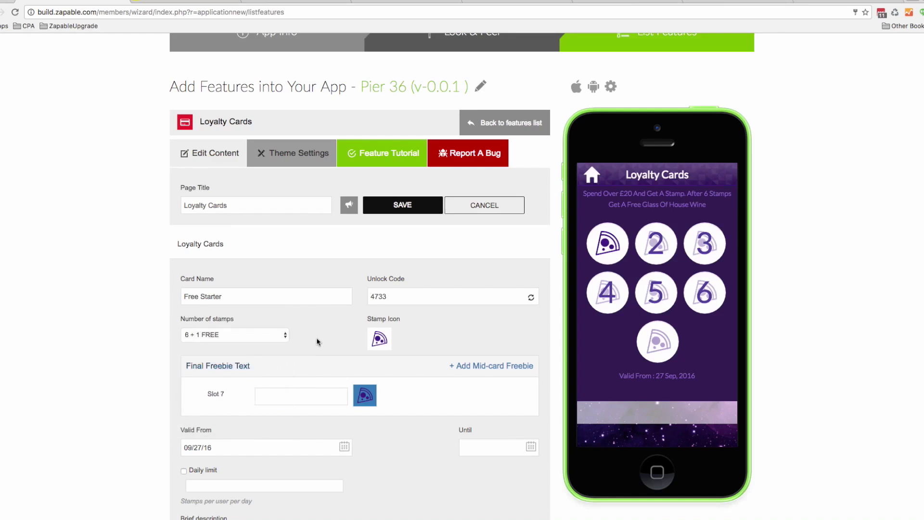
Write the description 'Spend Over £20 And Get A Free Starter On Your Next Visit'
scroll(319, 343, down, 1)
scroll(322, 334, down, 5)
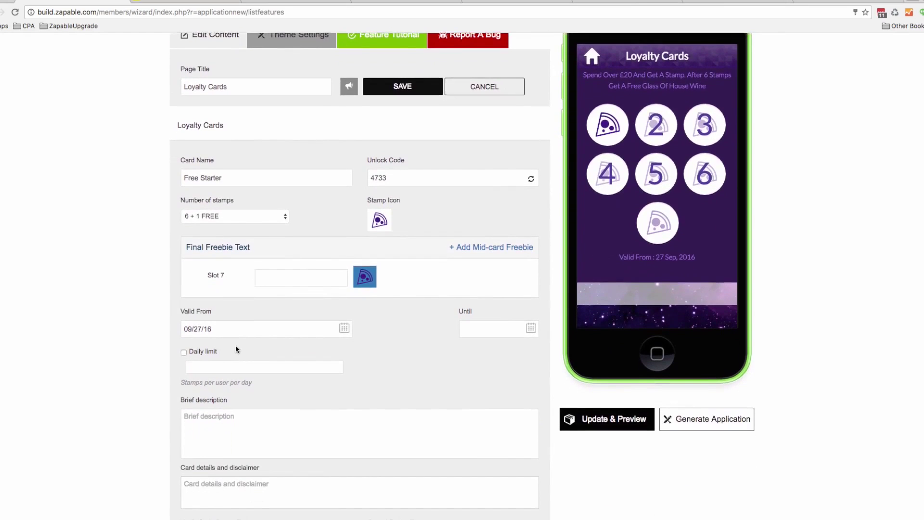
click(237, 424)
text(Spend Over £)
key(super+a)
scroll(360, 276, down, 2)
click(254, 369)
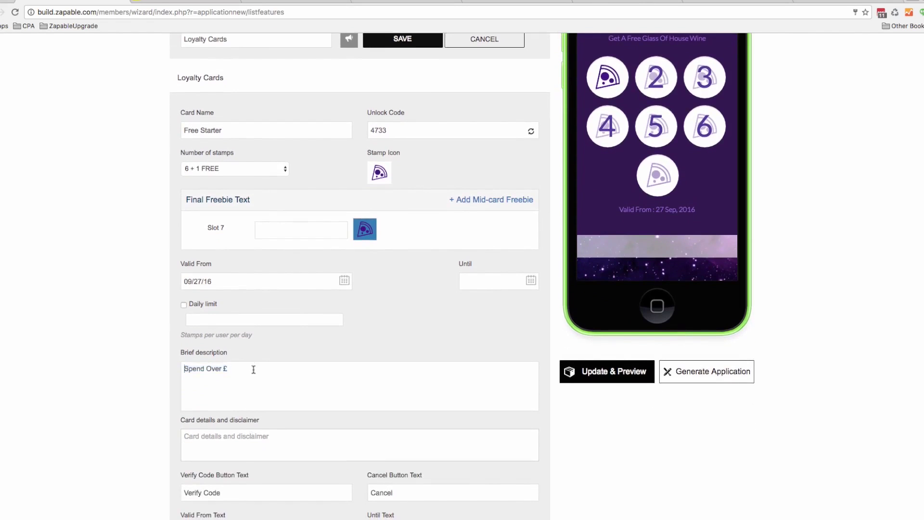
text(20 And Get A Free Starter On Your Next Visit)
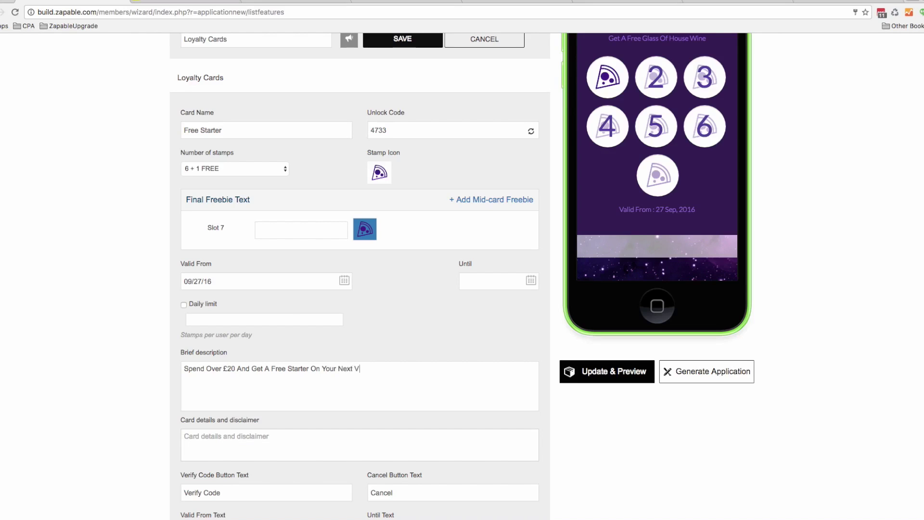
Set 'Free' as the slot 7 reward and bring up the Until date calendar
click(272, 229)
text(Free)
click(537, 281)
Set the Free Starter card's end date to 29 November 2016 (11/29/16)
click(554, 302)
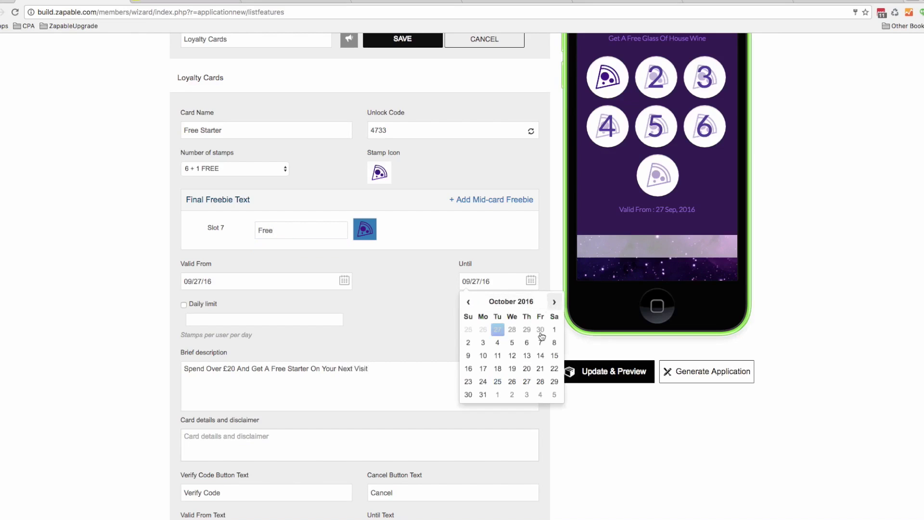
click(554, 301)
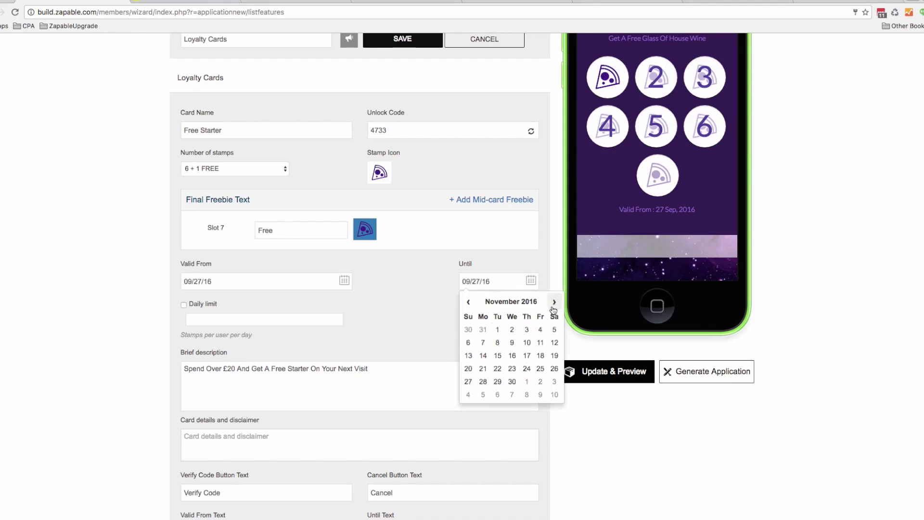
click(499, 382)
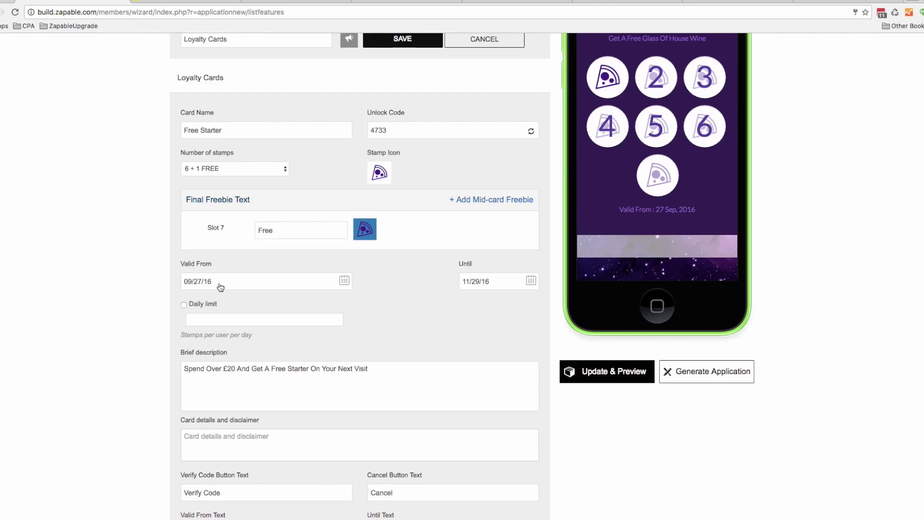
click(531, 280)
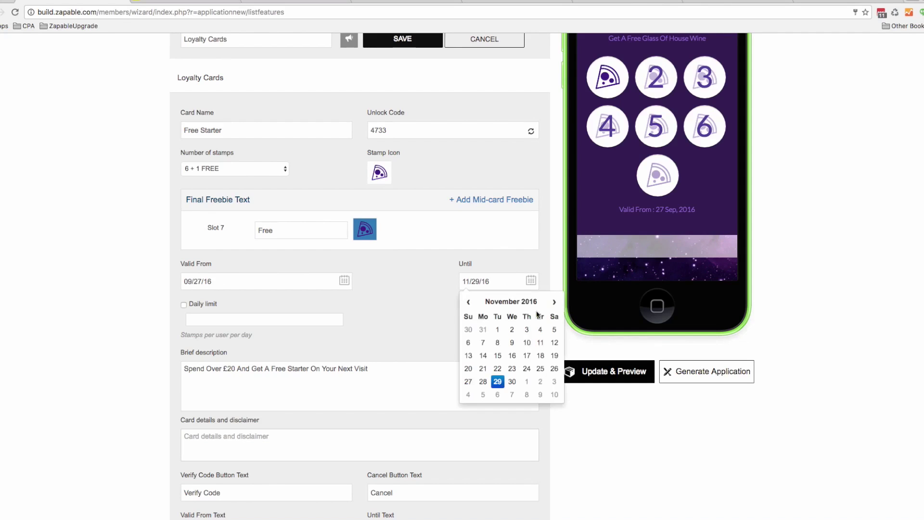
click(418, 306)
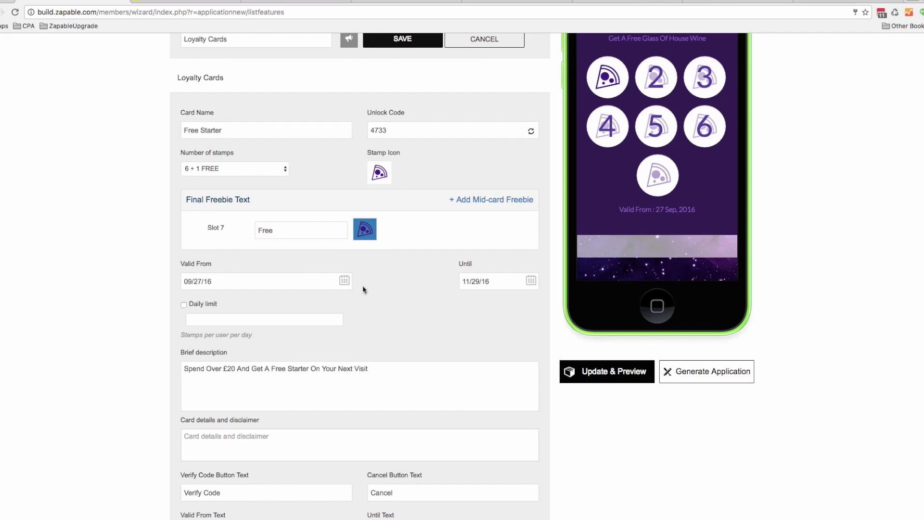
scroll(398, 296, down, 1)
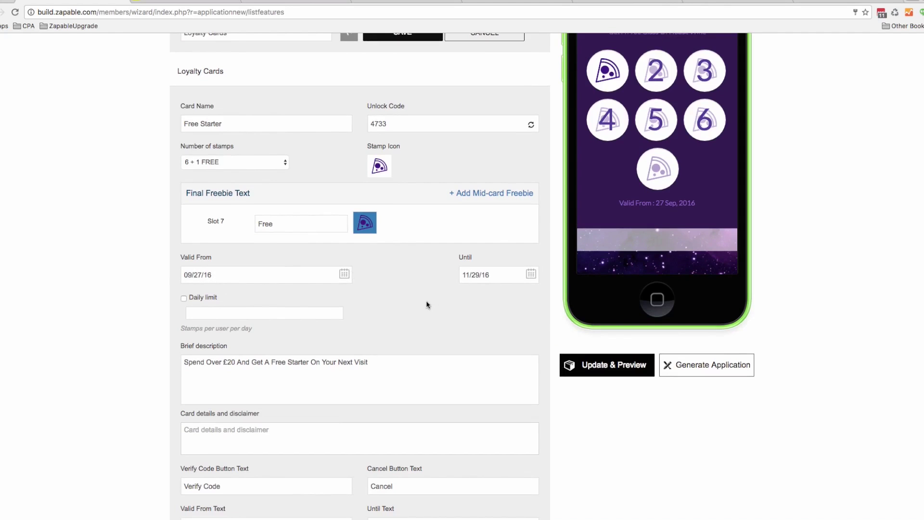
scroll(425, 300, down, 4)
scroll(423, 299, down, 5)
scroll(260, 409, up, 1)
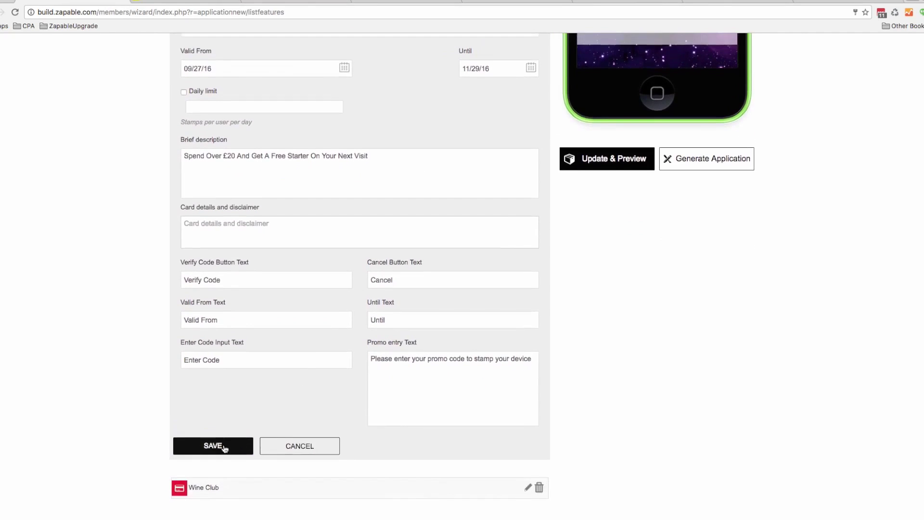
Save the Free Starter card and page, rebuild the preview, and view its Loyalty Cards list
click(223, 445)
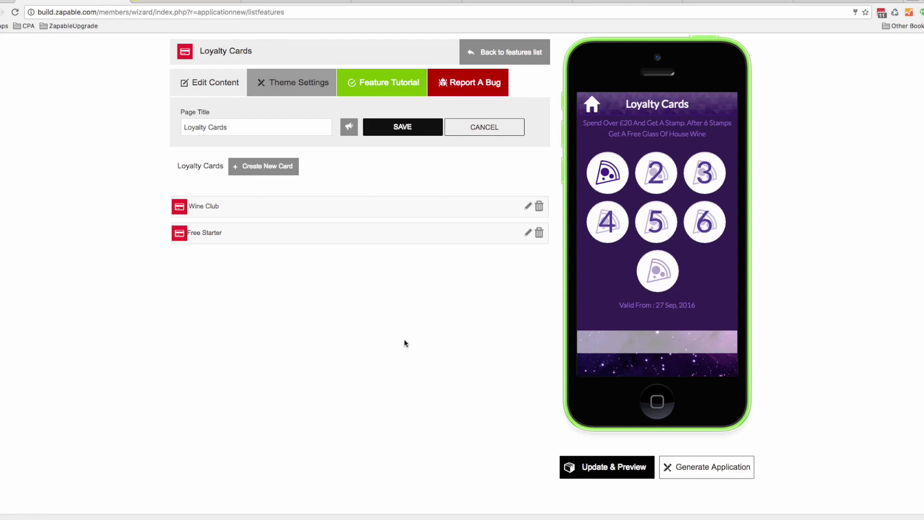
click(413, 129)
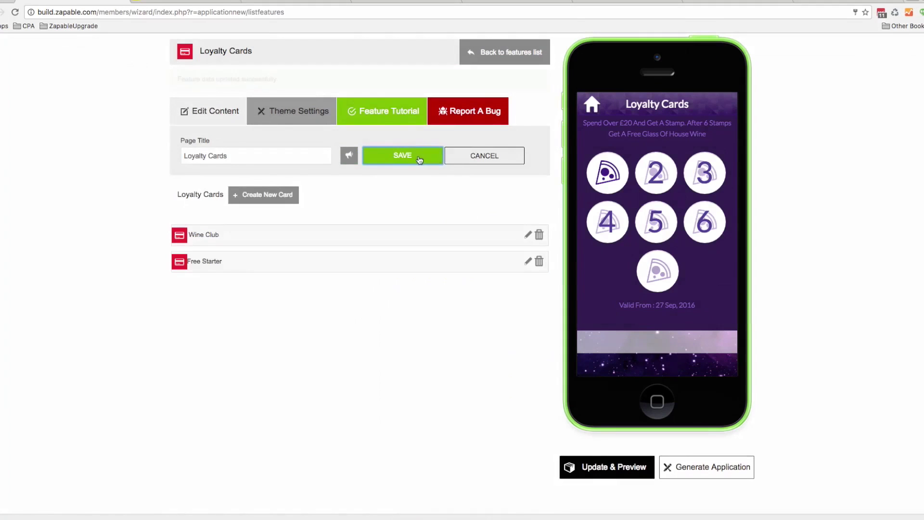
click(588, 465)
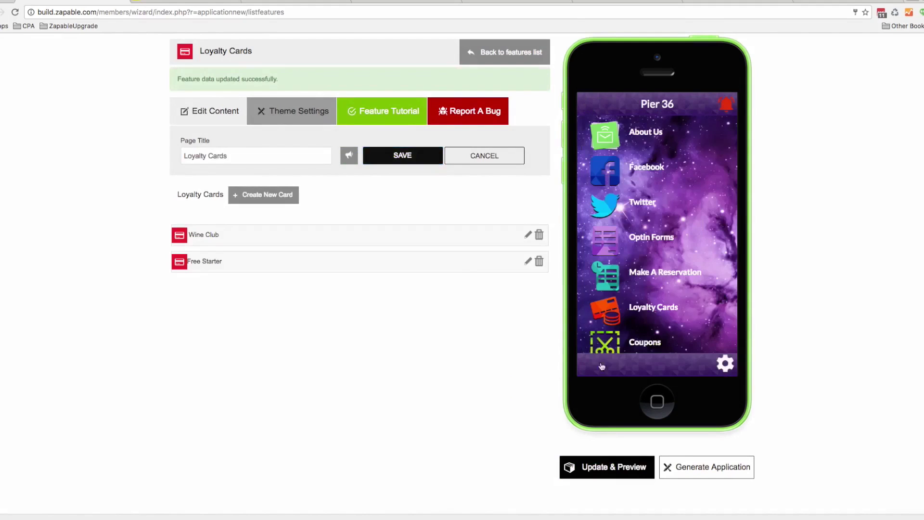
click(588, 464)
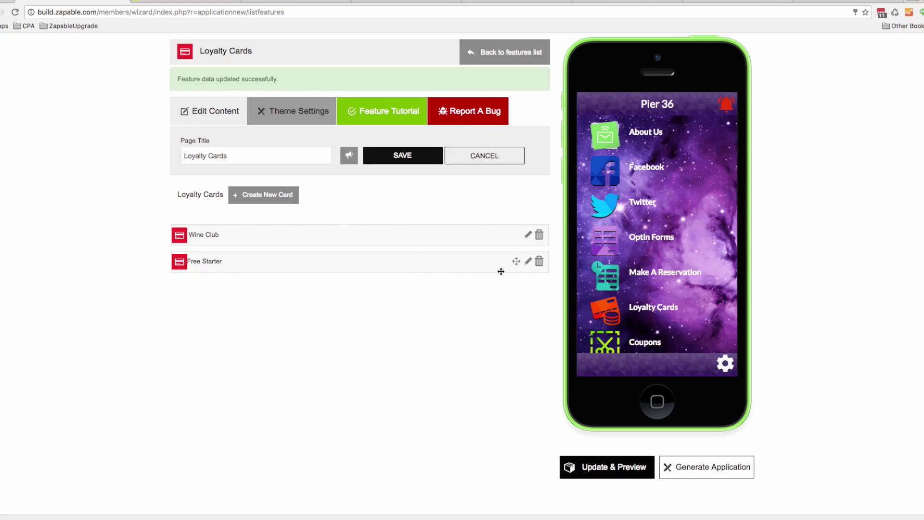
click(634, 310)
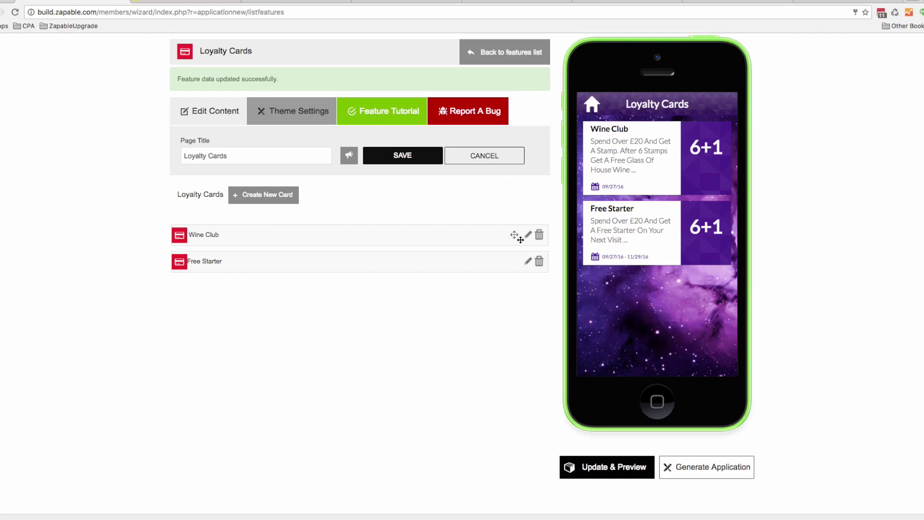
Leave the Loyalty Cards editor for the Pier 36 features list
click(501, 50)
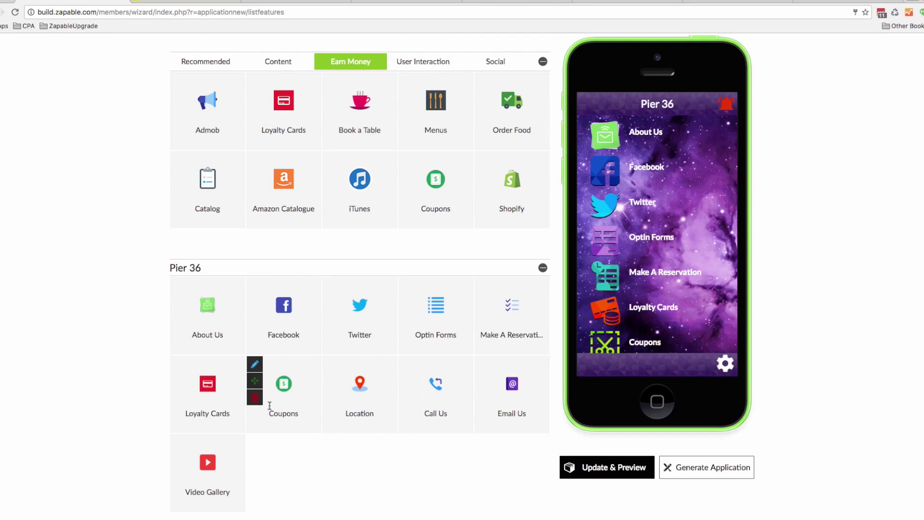
Start a new Custom Off coupon titled 'Save 10%'
click(254, 364)
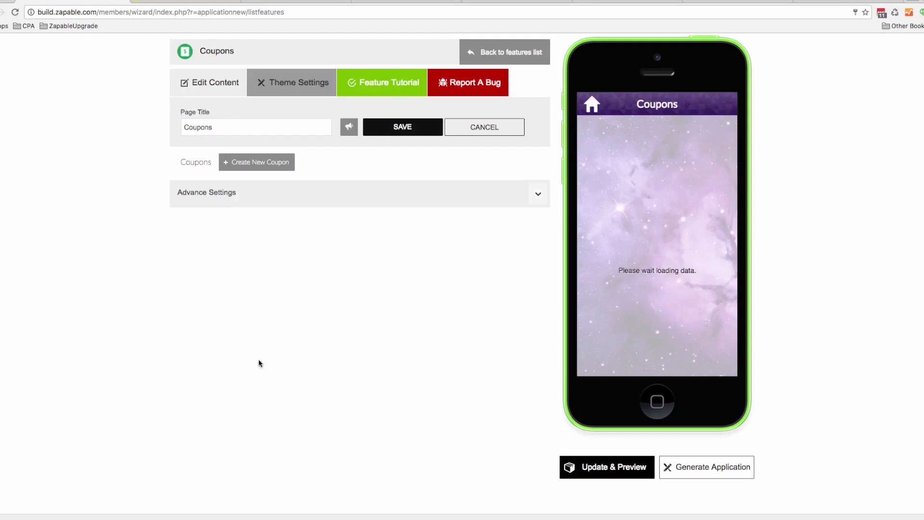
click(257, 164)
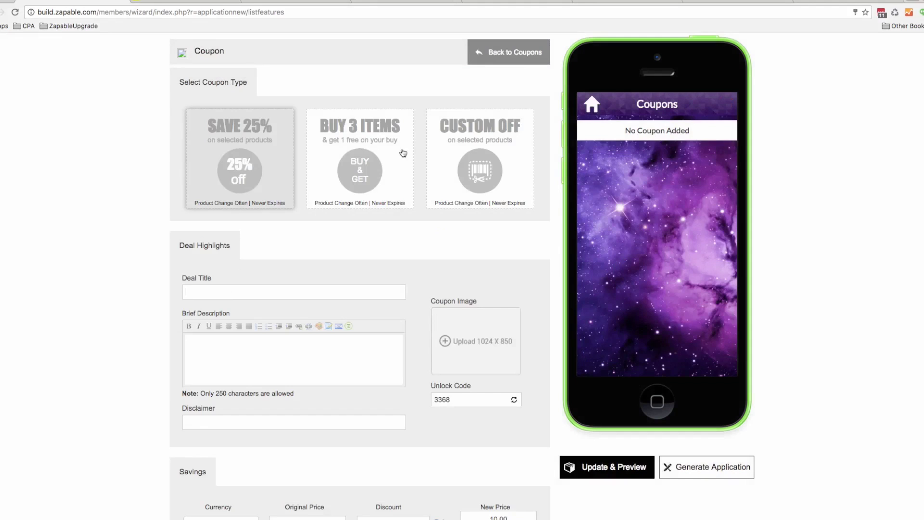
click(457, 154)
click(210, 290)
text(Save 10)
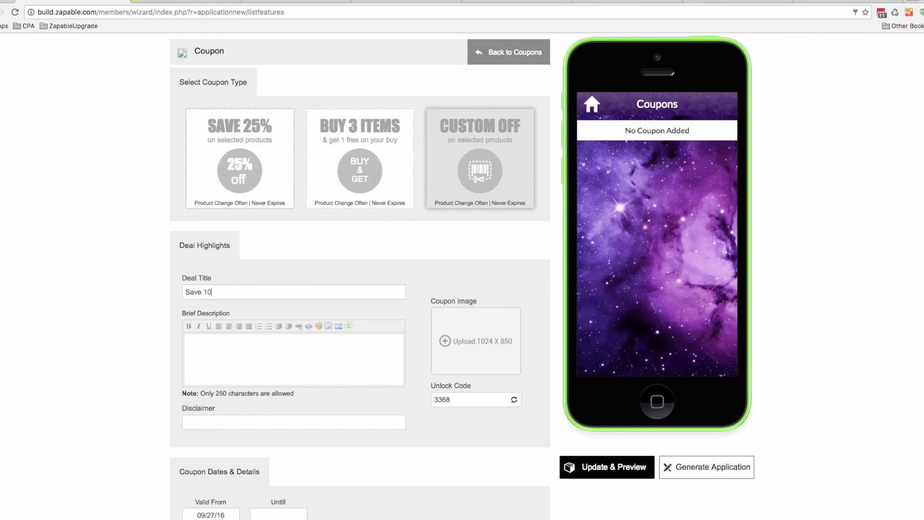
text(%)
Give the coupon the brief description 'Save 10% On Your Next Visit'
click(260, 337)
text(Save 10% )
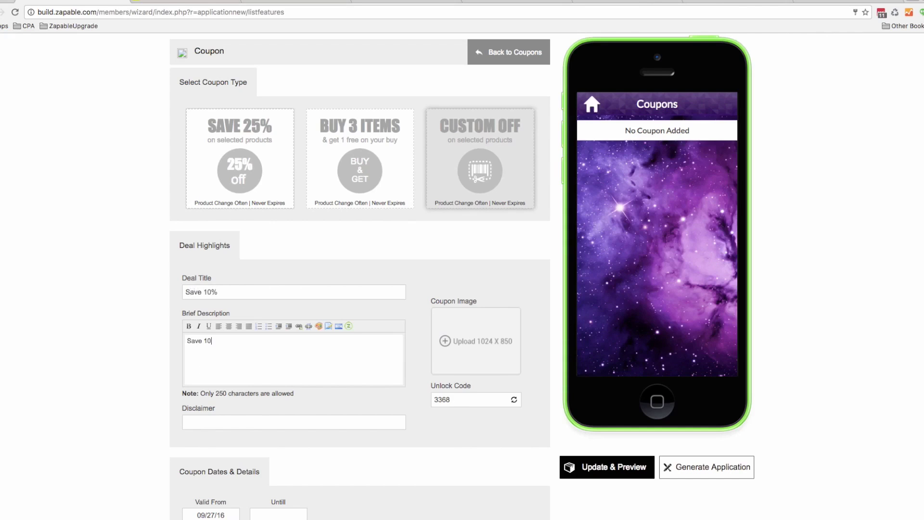
text(On Your next)
key(BackSpace)
key(BackSpace)
key(BackSpace)
key(BackSpace)
text(Next Visit)
Set the red 10% off banner as the coupon image
click(487, 317)
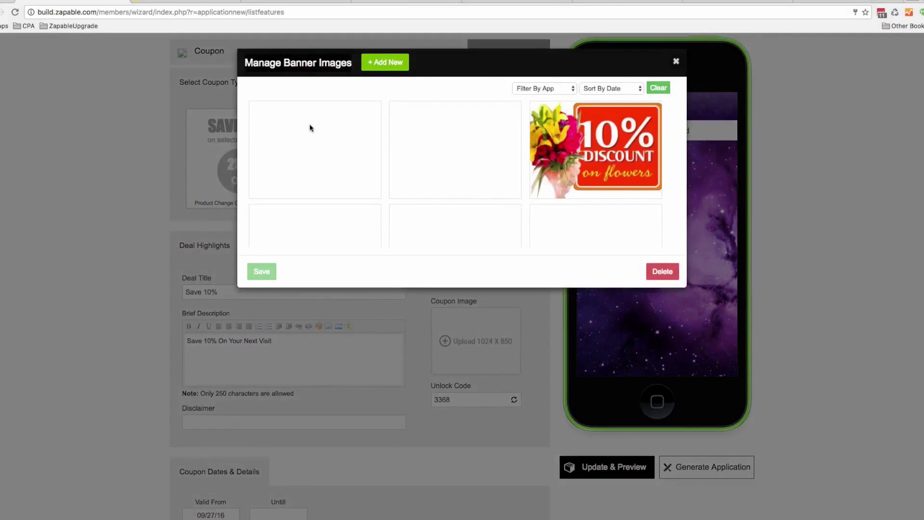
click(332, 140)
click(262, 271)
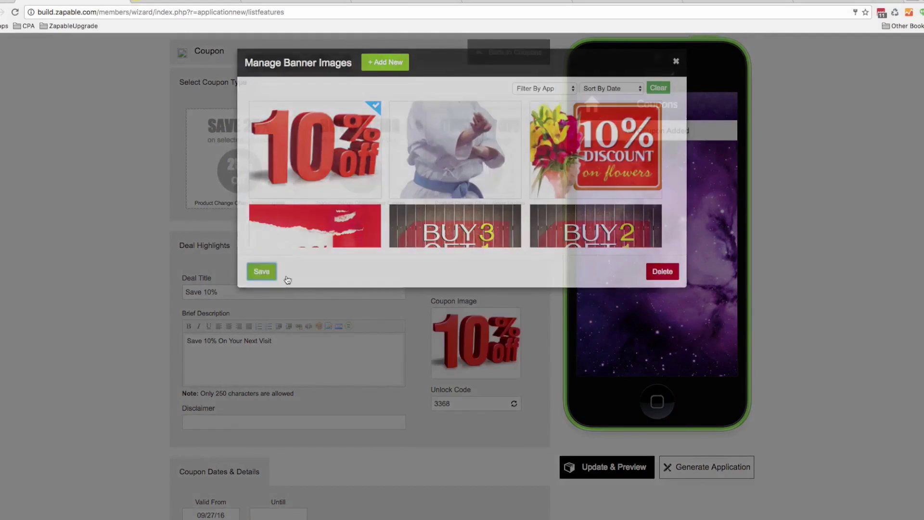
scroll(388, 357, down, 5)
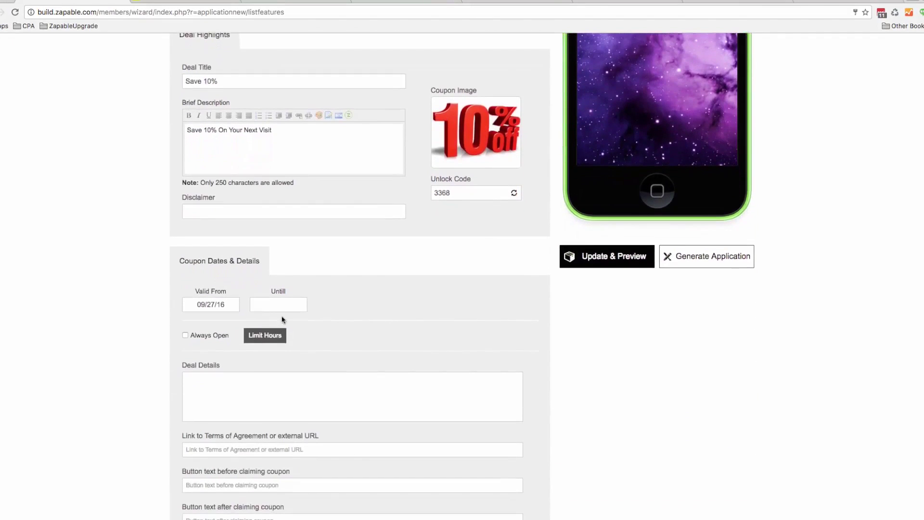
Check the coupon's date calendars, leaving the start date at 09/27/16
click(286, 309)
click(192, 302)
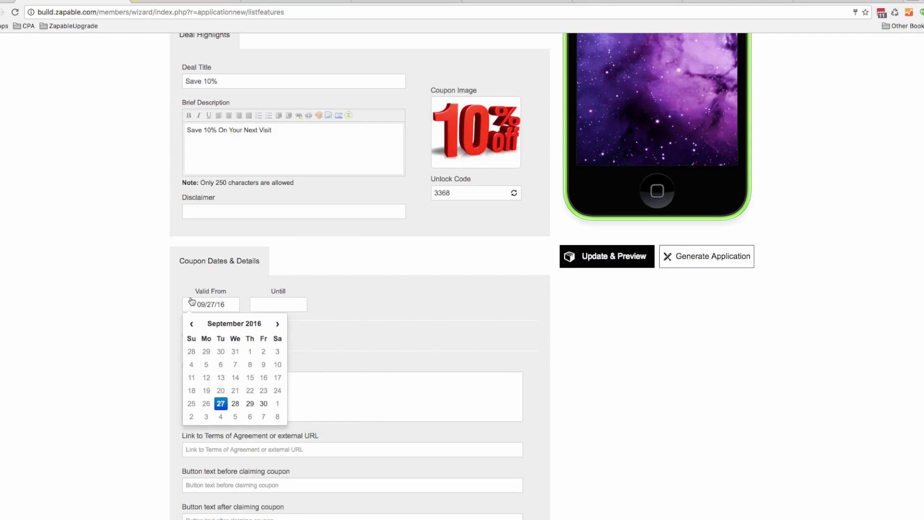
click(231, 305)
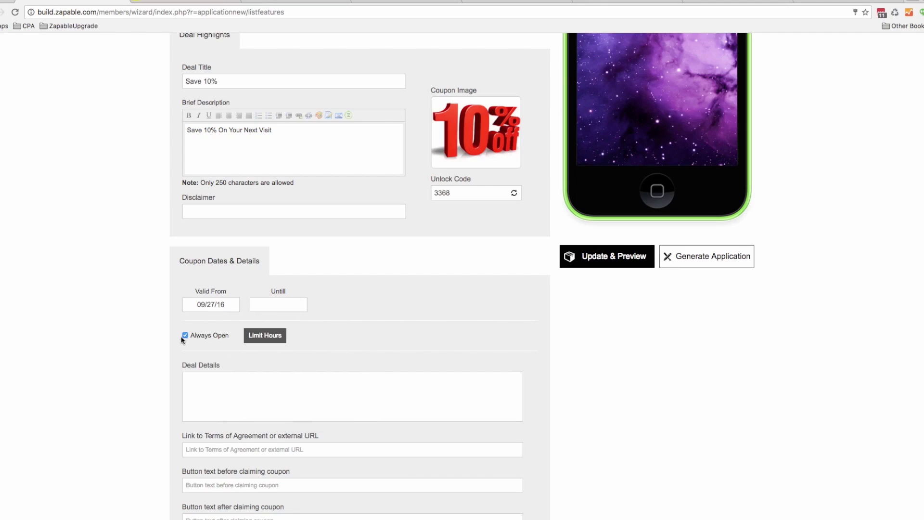
Limit coupon hours from 5:00 PM till 7:00 PM, including Friday and Saturday
click(254, 340)
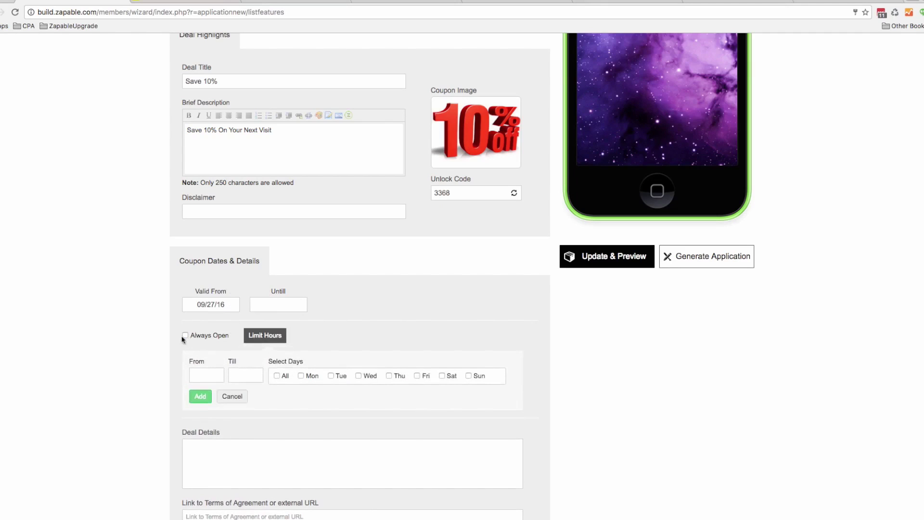
click(200, 374)
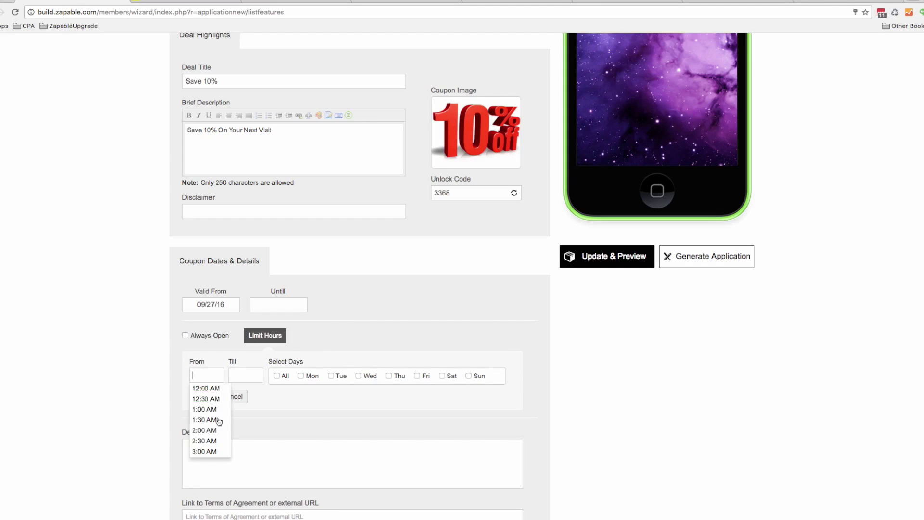
scroll(219, 424, down, 3)
scroll(221, 429, down, 8)
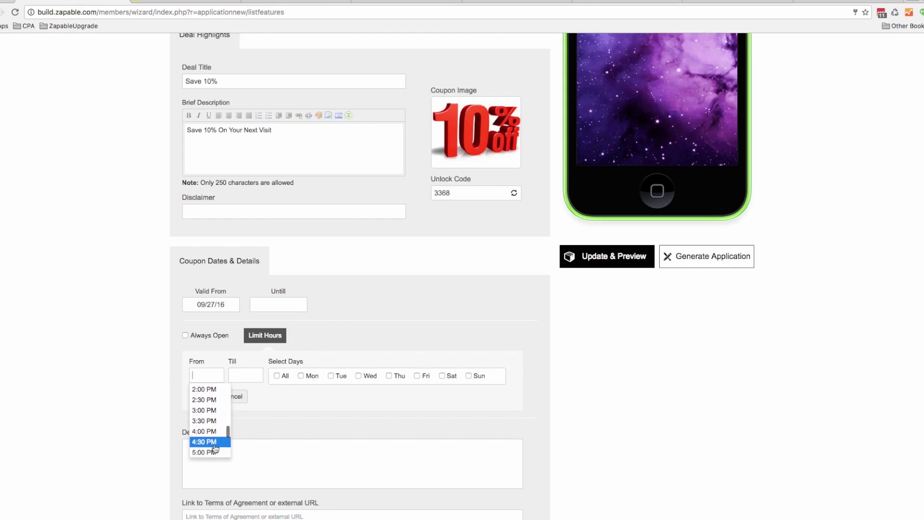
click(213, 443)
click(244, 374)
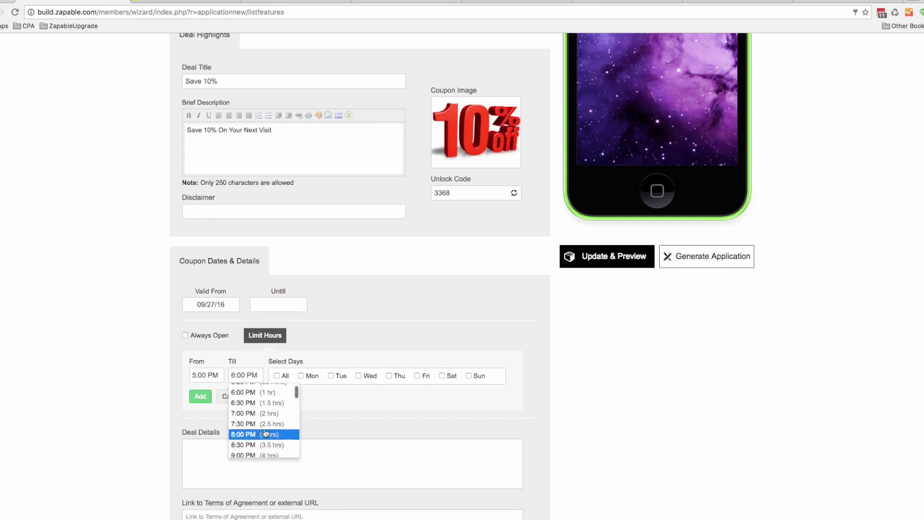
click(270, 417)
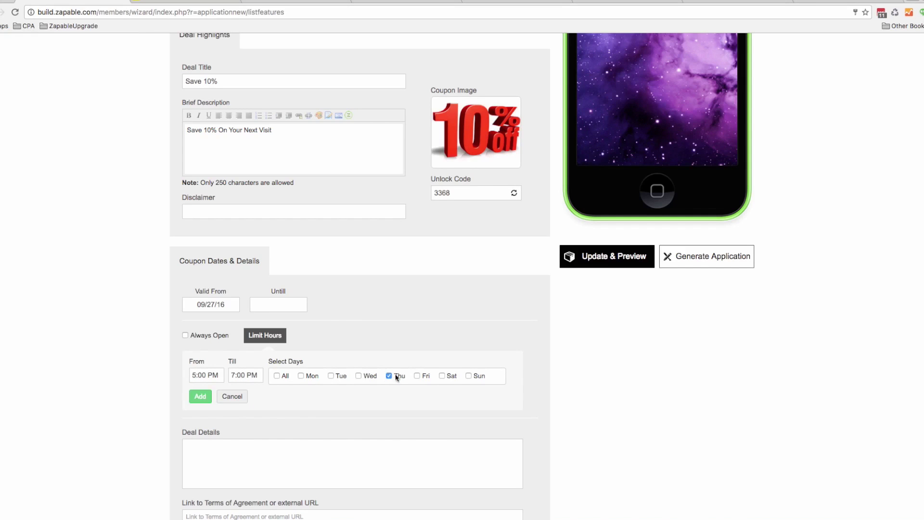
click(417, 376)
click(443, 376)
Cancel the limited hours, add deal details 'Save 10% Off Your Next Meal', and save the coupon
click(240, 398)
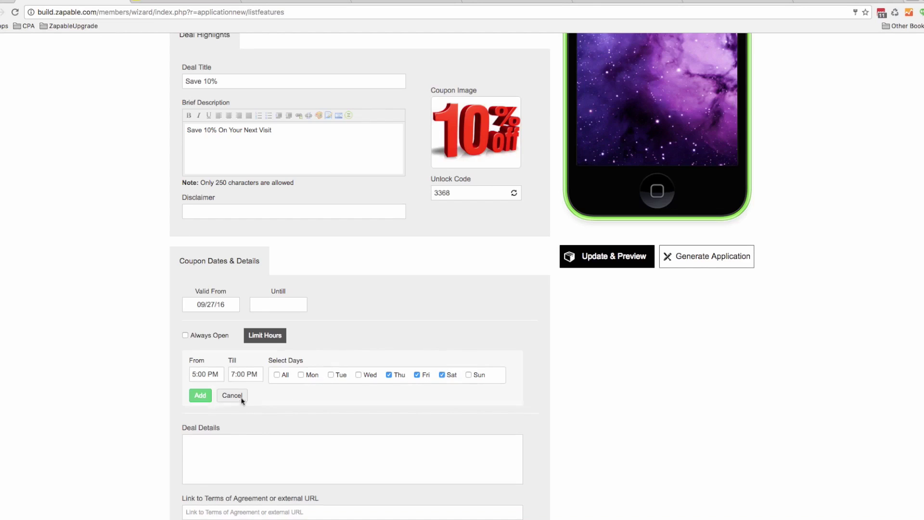
text(Save )
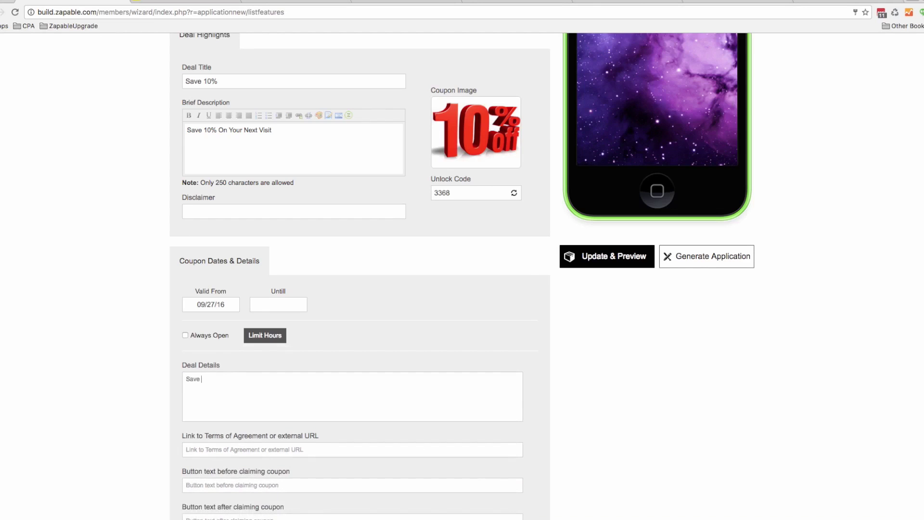
text(10% Off Your Next Meal)
scroll(360, 324, down, 5)
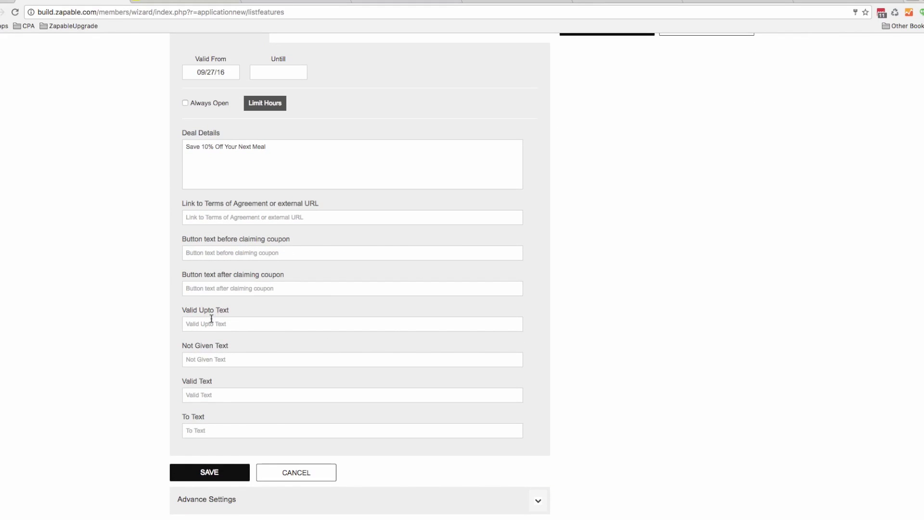
click(210, 473)
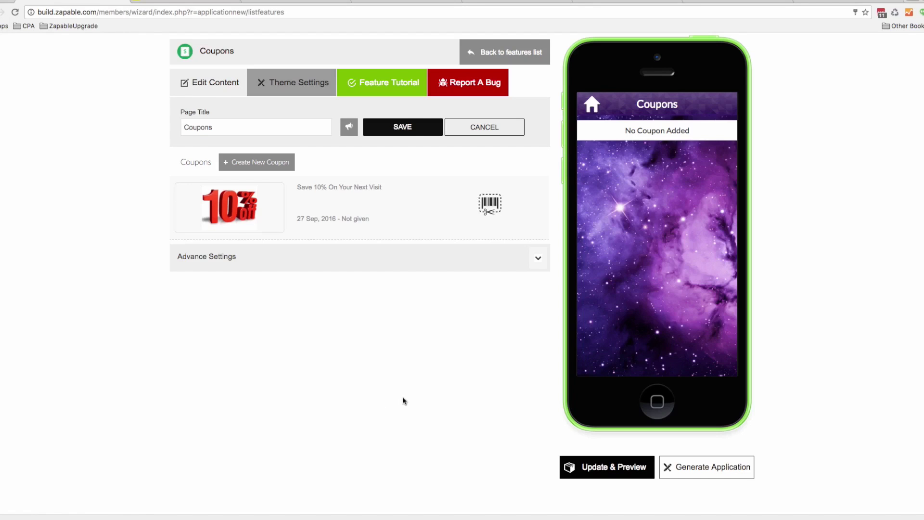
Save the Coupons feature so the phone preview shows the 10% off coupon
click(403, 124)
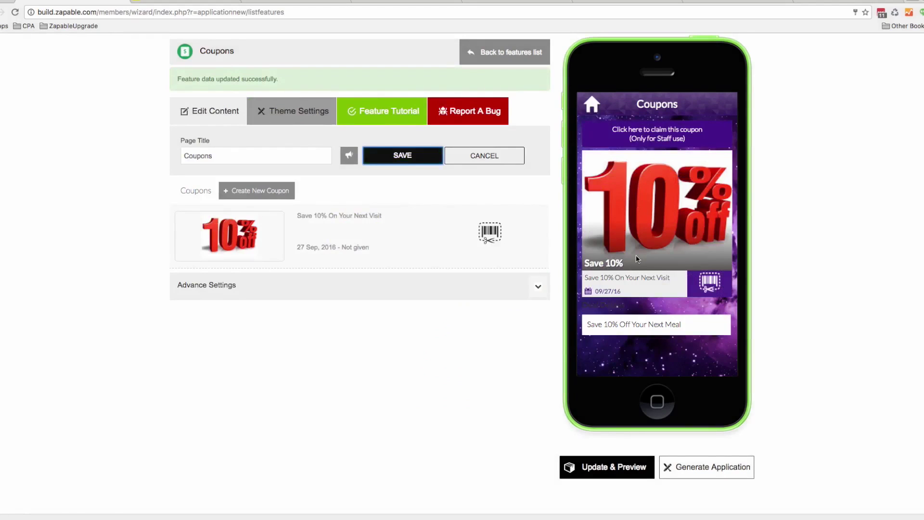
mouse_move(397, 226)
mouse_move(423, 250)
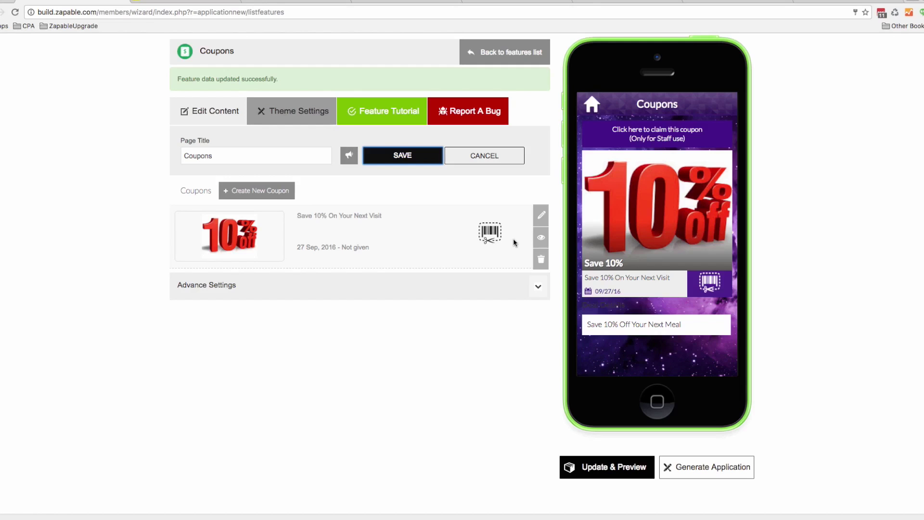
Search the web for 'qrgenerator' in a new browser tab
key(ctrl+t)
text(qrgenerator)
key(Return)
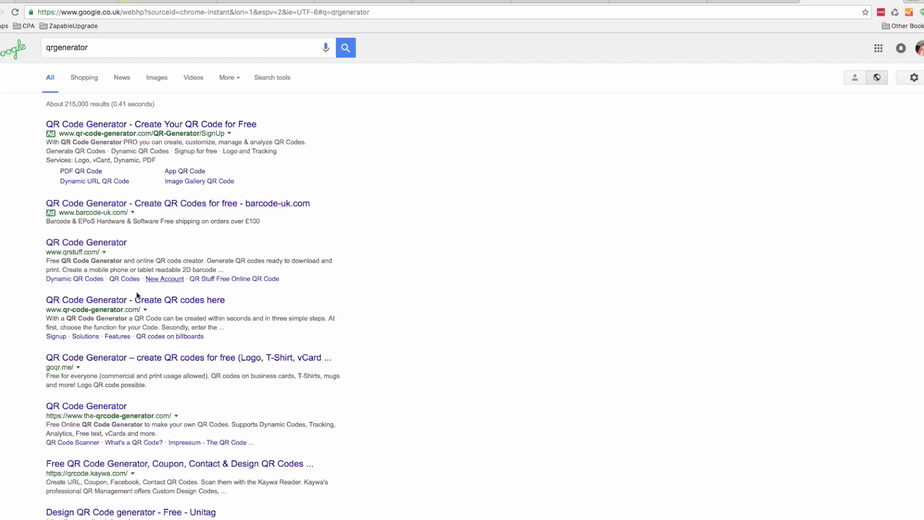
Open the QRStuff QR code generator and set its data type to iTunes Link
click(85, 242)
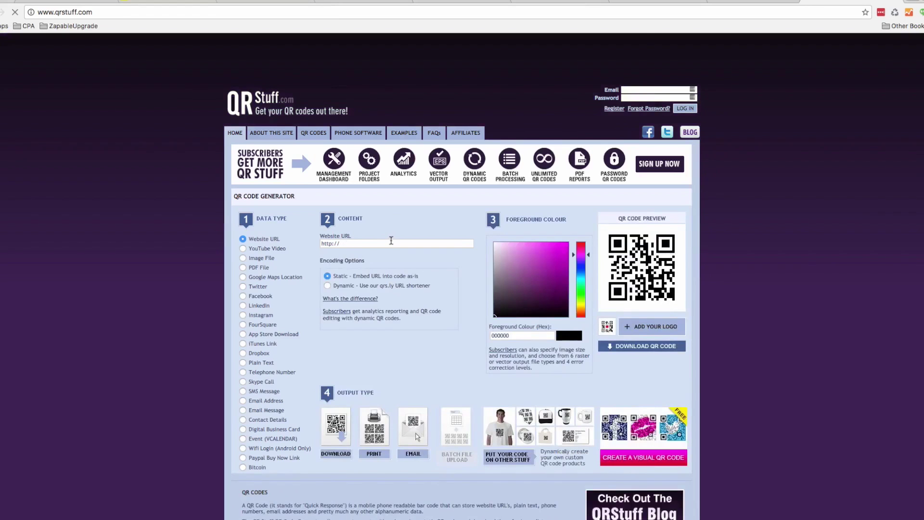
scroll(622, 264, down, 1)
click(358, 215)
click(242, 316)
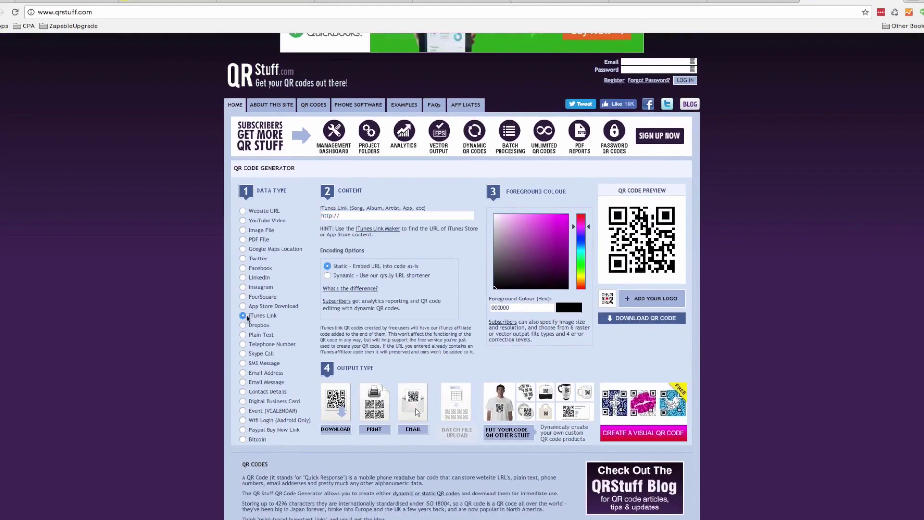
click(323, 217)
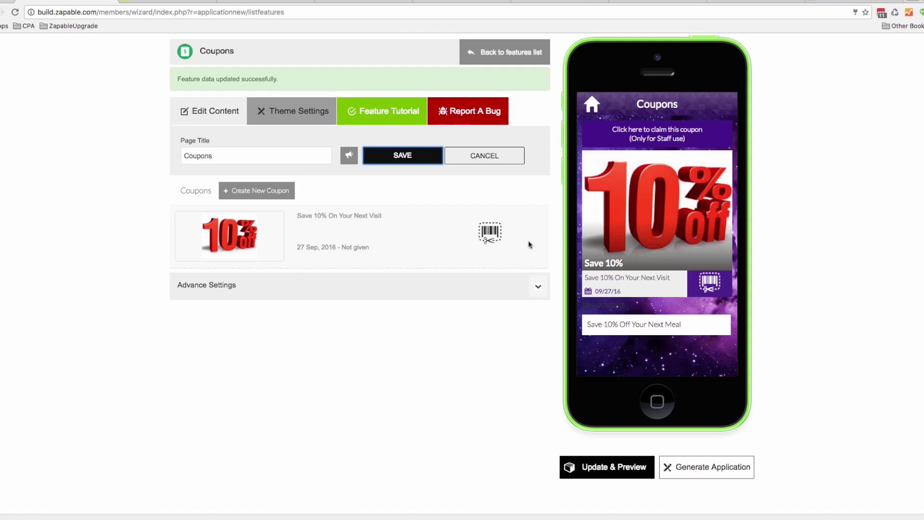
Review the Zapable Coupons page with the 10% off coupon in the phone preview
mouse_move(471, 234)
mouse_move(507, 241)
Open the Call Us feature, checking the Pier 36 contact page for its number
click(503, 53)
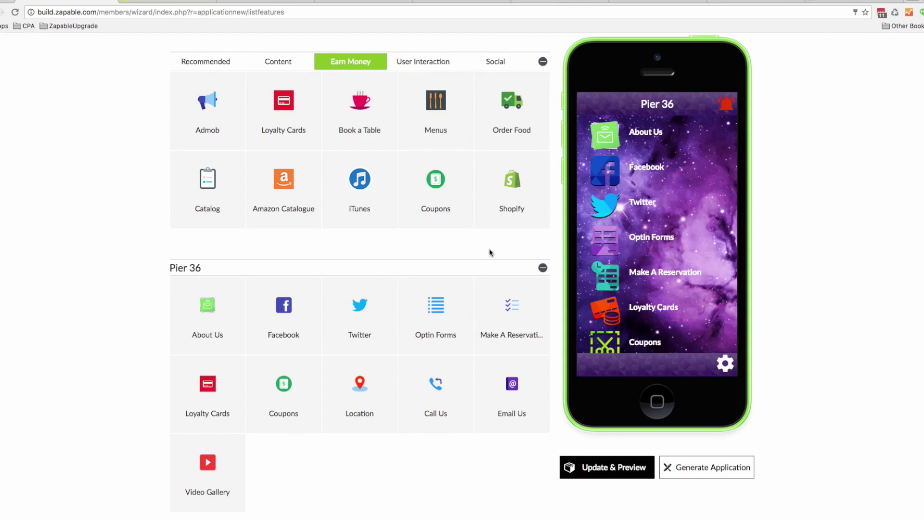
scroll(434, 343, down, 2)
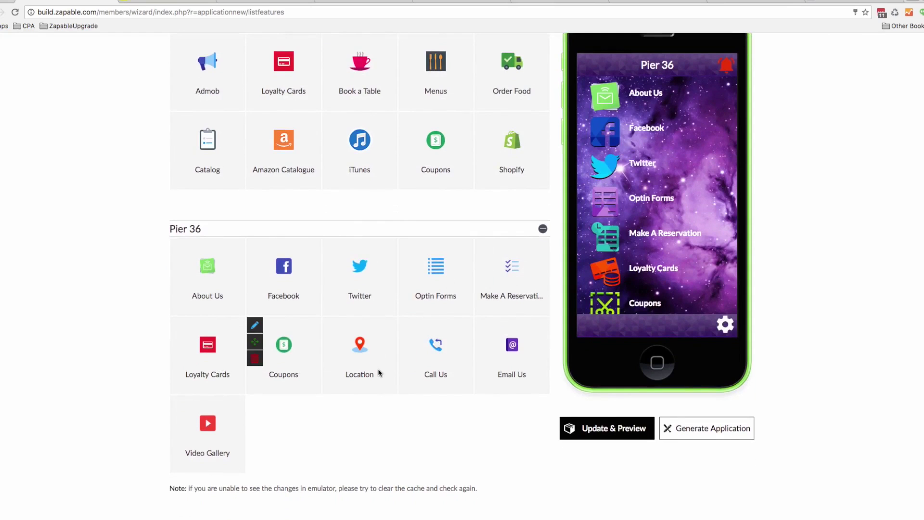
click(408, 326)
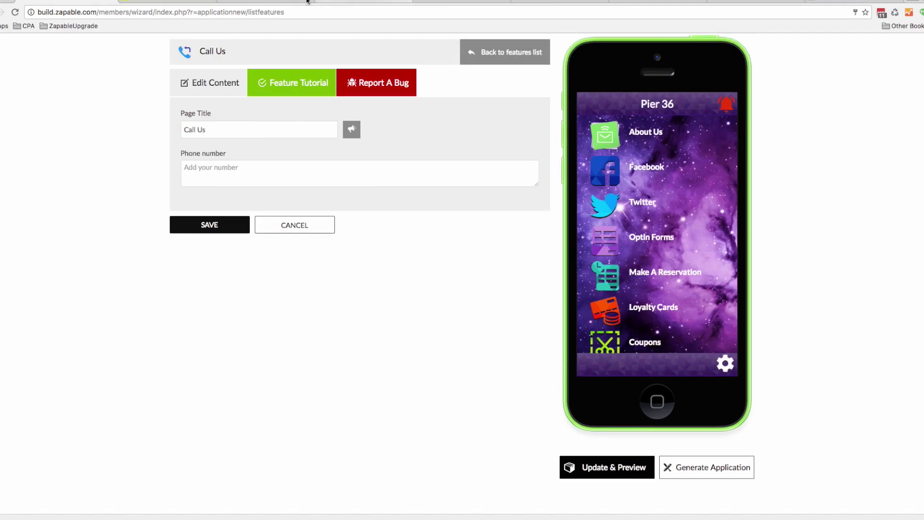
click(72, 2)
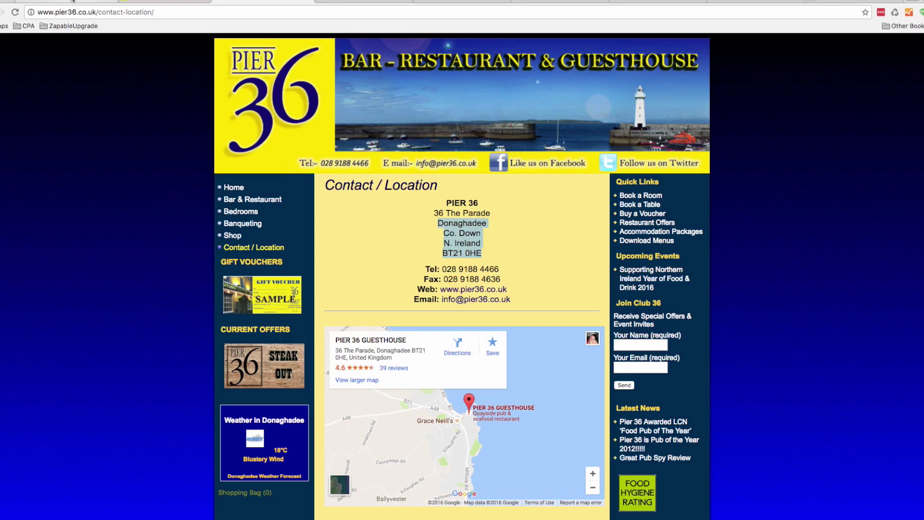
click(73, 1)
Enter and save the venue's phone number in Call Us, then return to the features list
click(211, 172)
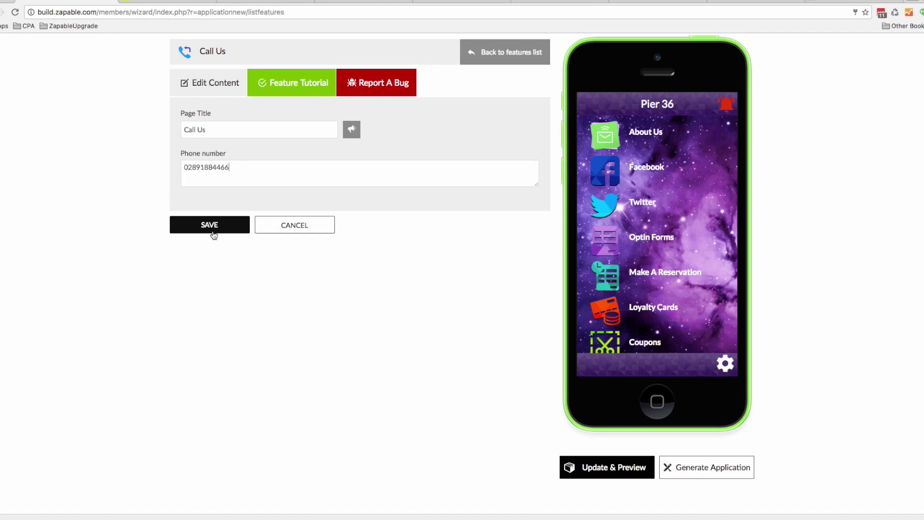
click(213, 230)
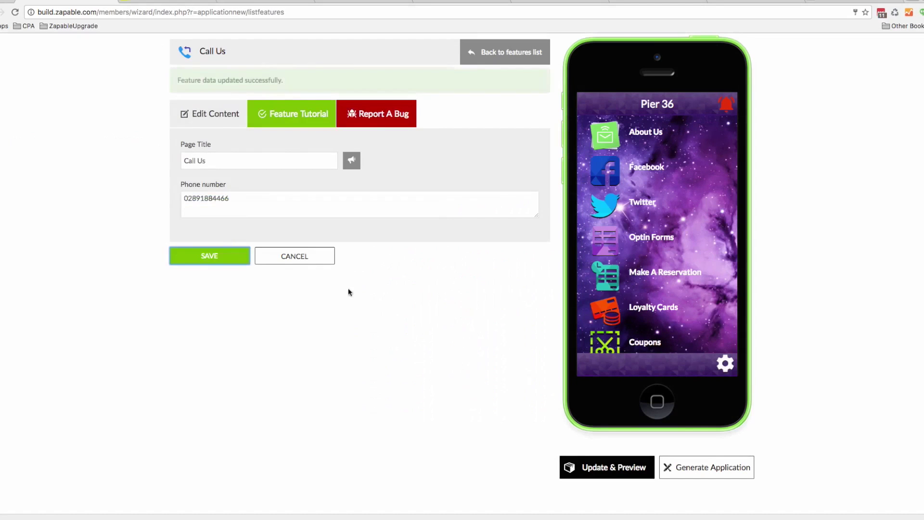
click(487, 62)
Replace the Email Us recipient with the venue's general info e-mail address and save it
scroll(647, 305, down, 4)
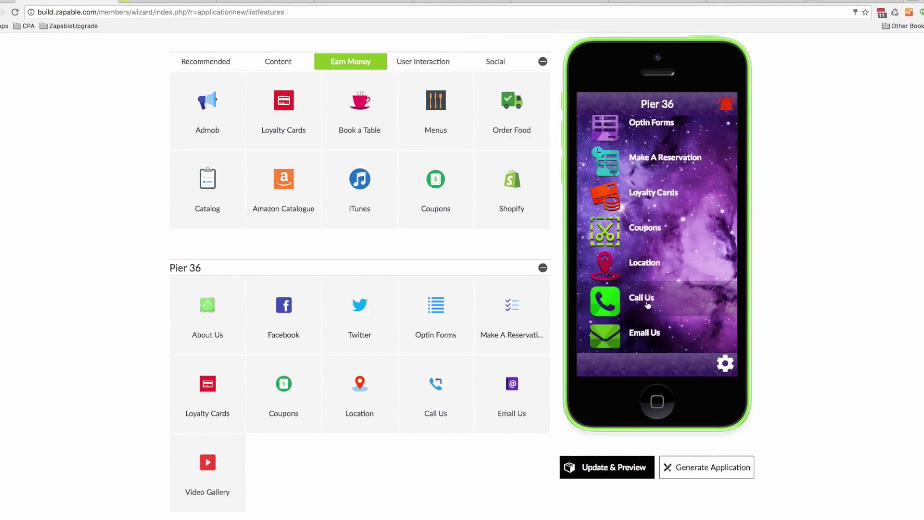
click(483, 365)
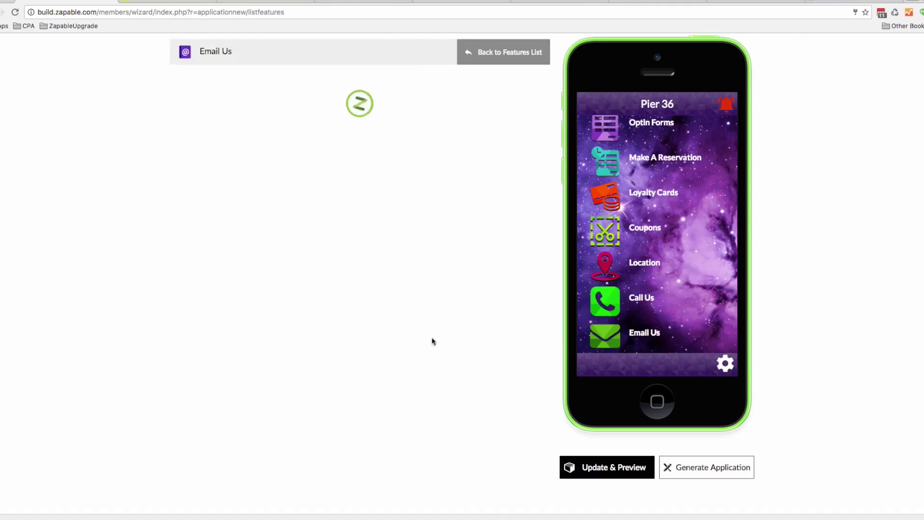
key(super+a)
text(i)
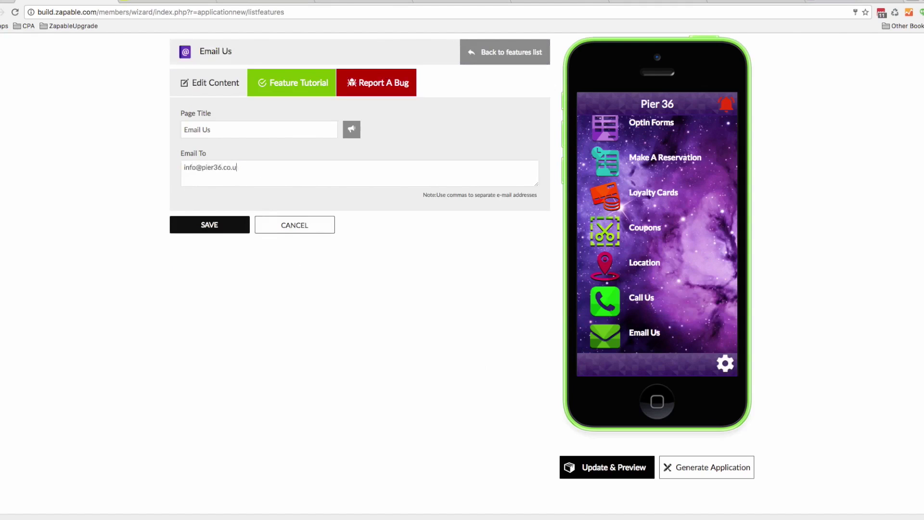
click(189, 231)
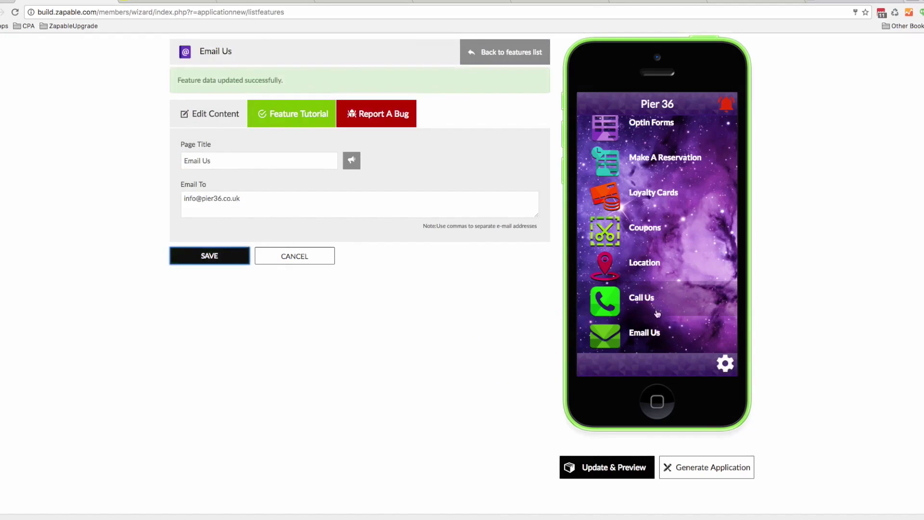
click(477, 57)
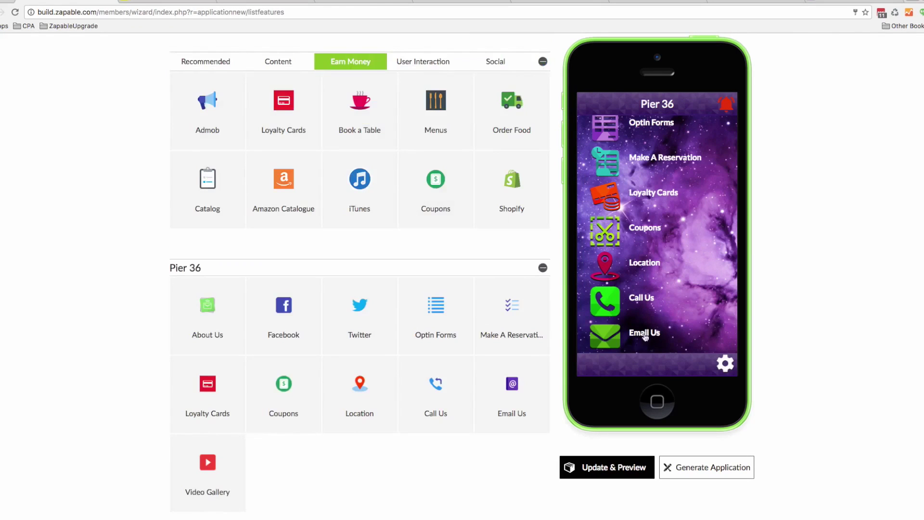
scroll(646, 336, down, 2)
Open Video Gallery and search YouTube for 'pier 36 dongahadee' videos
mouse_move(183, 445)
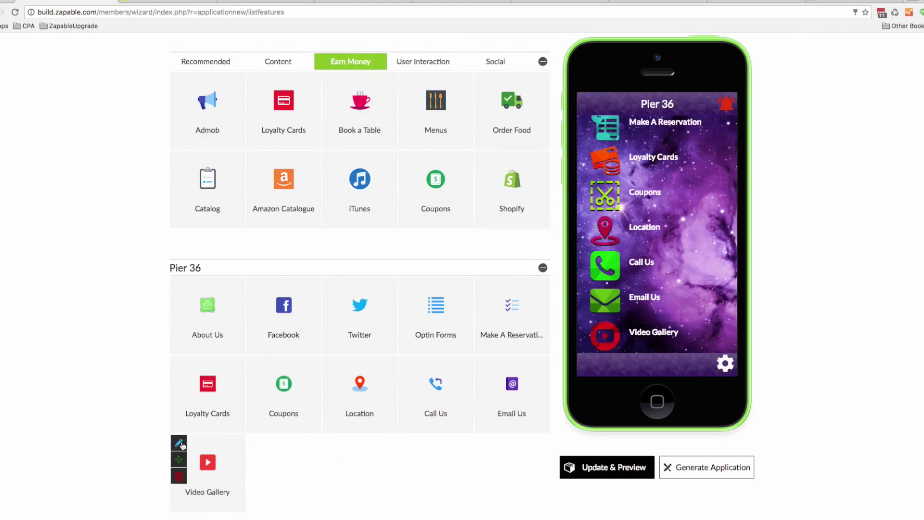
scroll(183, 445, down, 2)
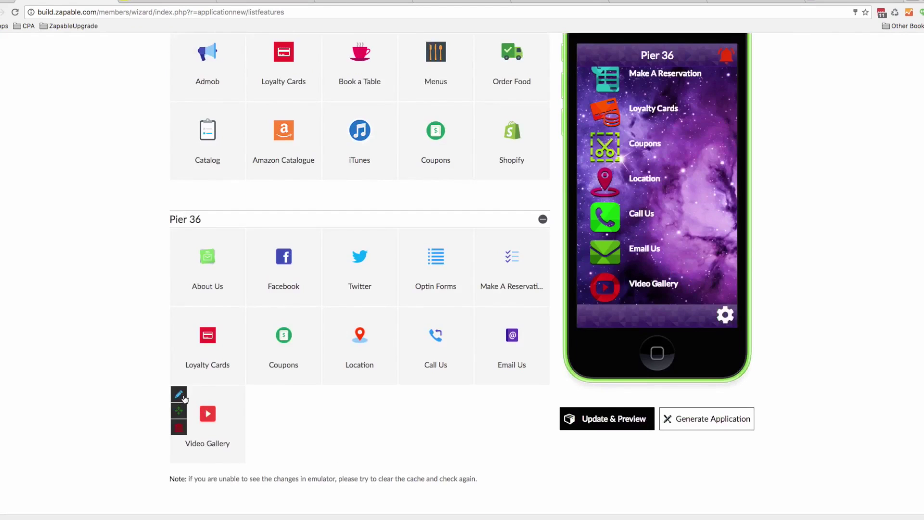
click(181, 395)
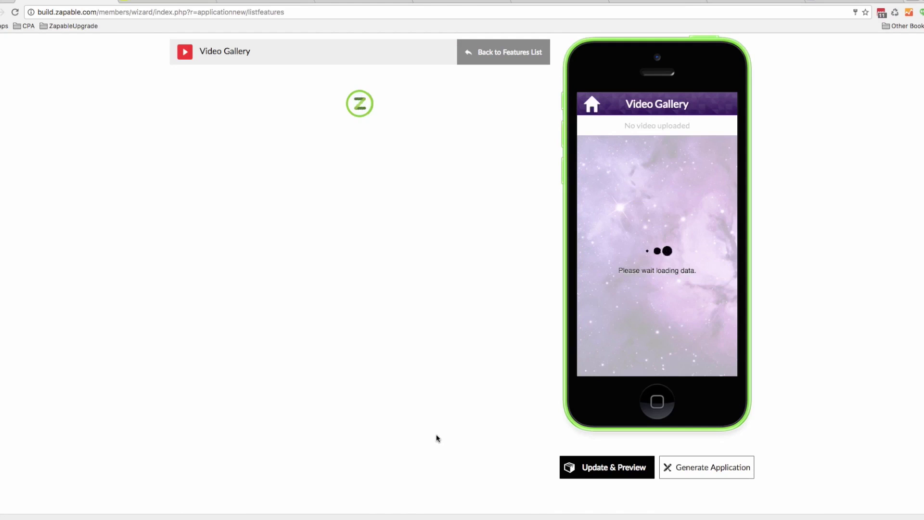
click(414, 115)
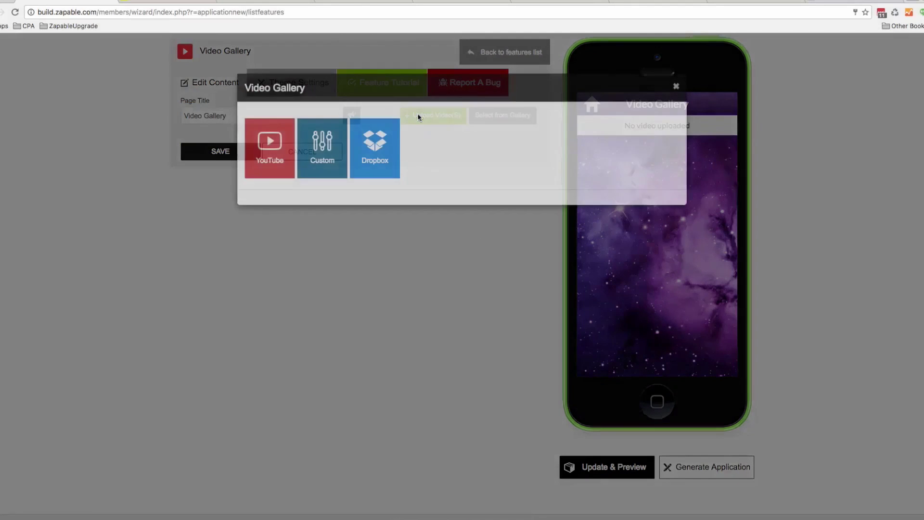
click(270, 157)
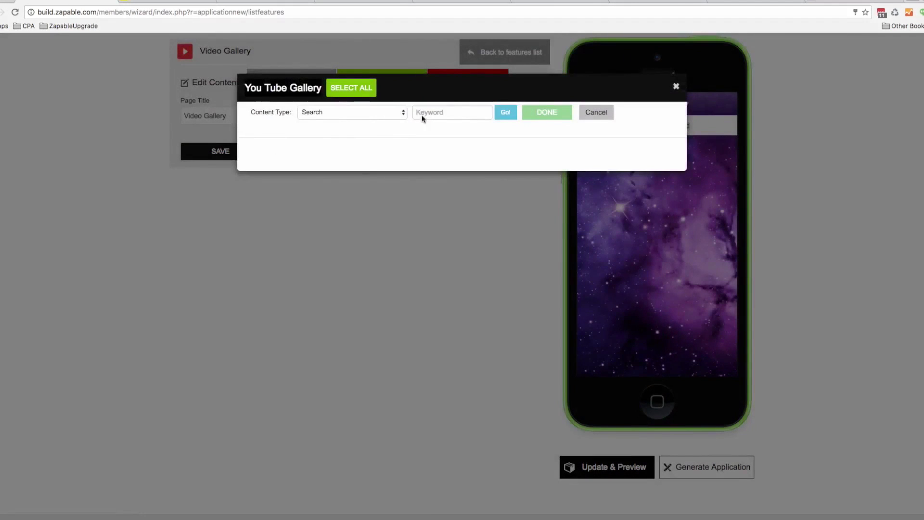
text(pier 36 dongahadee)
click(505, 112)
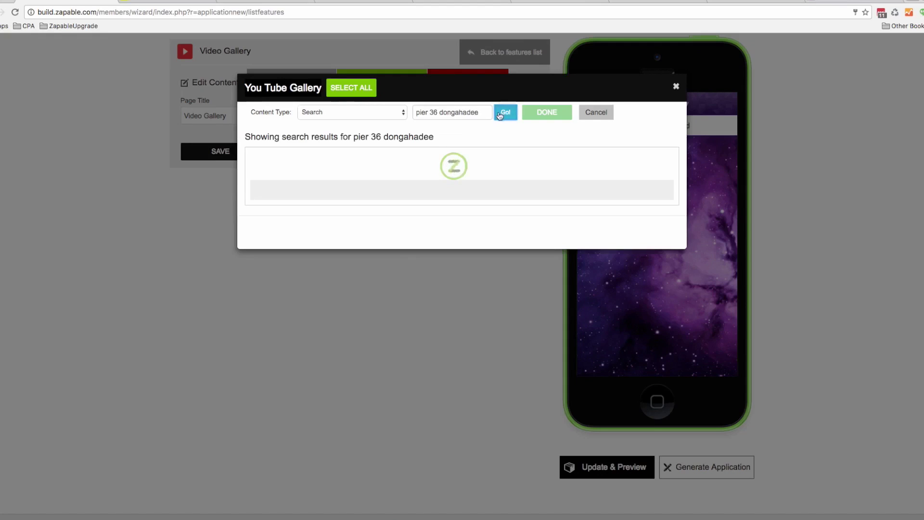
Pick the Keeping it local at Pier 36 and purple car at pier 36 videos for the gallery
click(304, 208)
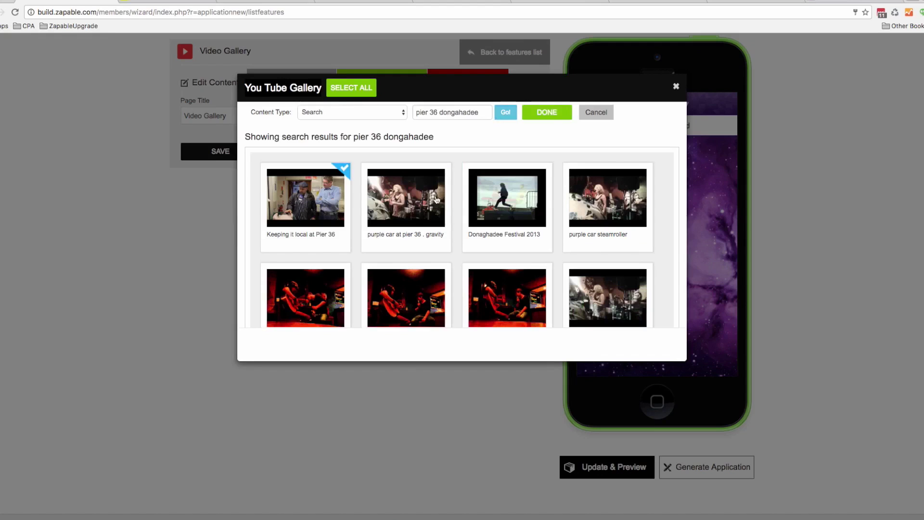
scroll(436, 200, down, 3)
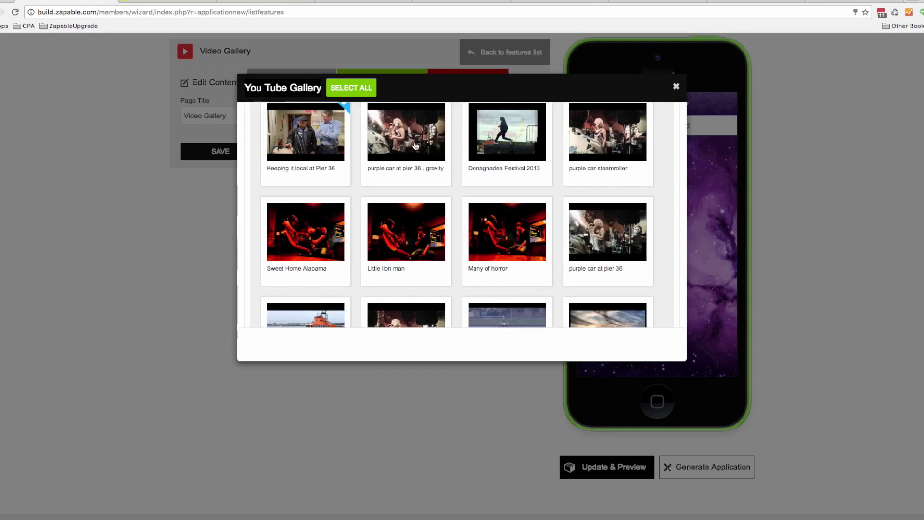
scroll(421, 149, up, 1)
click(433, 154)
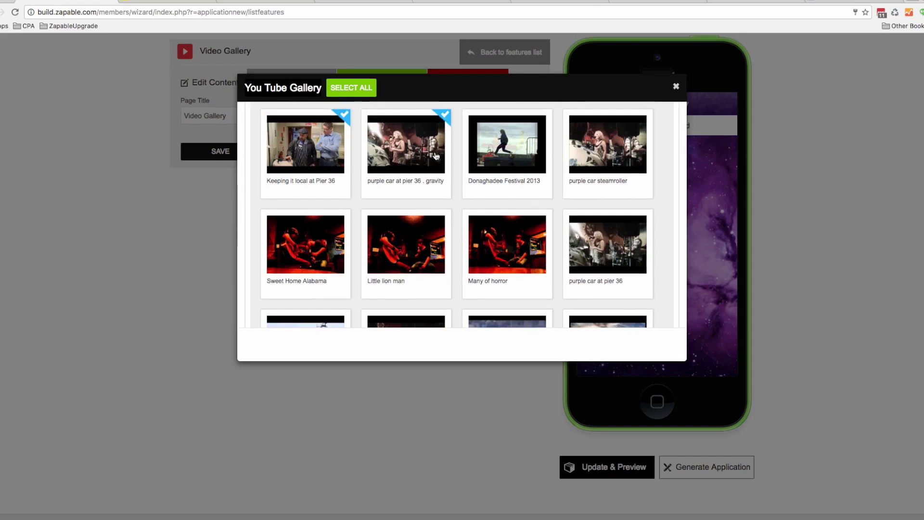
scroll(433, 154, down, 3)
scroll(456, 154, up, 6)
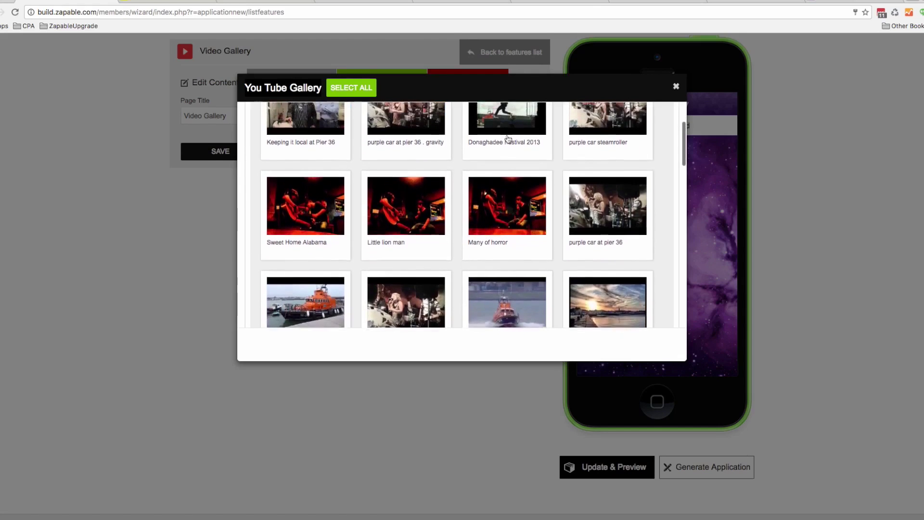
click(544, 117)
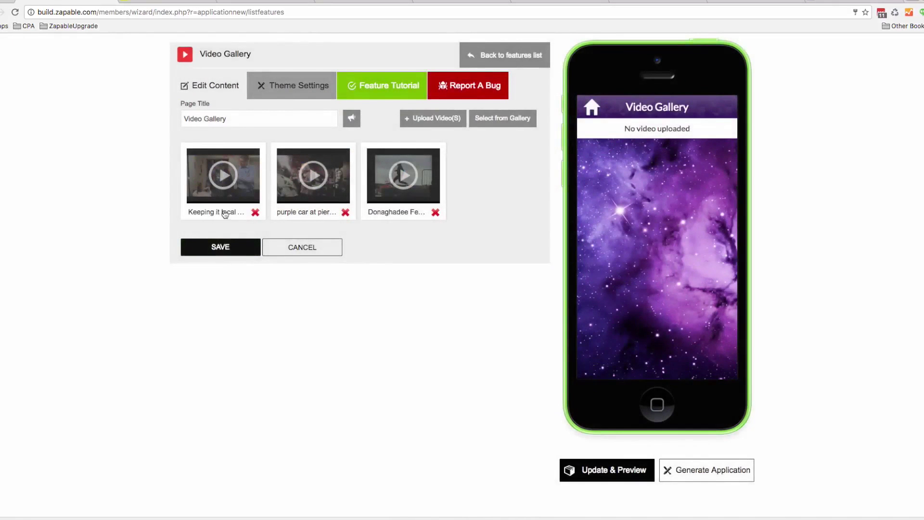
Close the second video's details unchanged and save the Video Gallery with its three videos
click(299, 214)
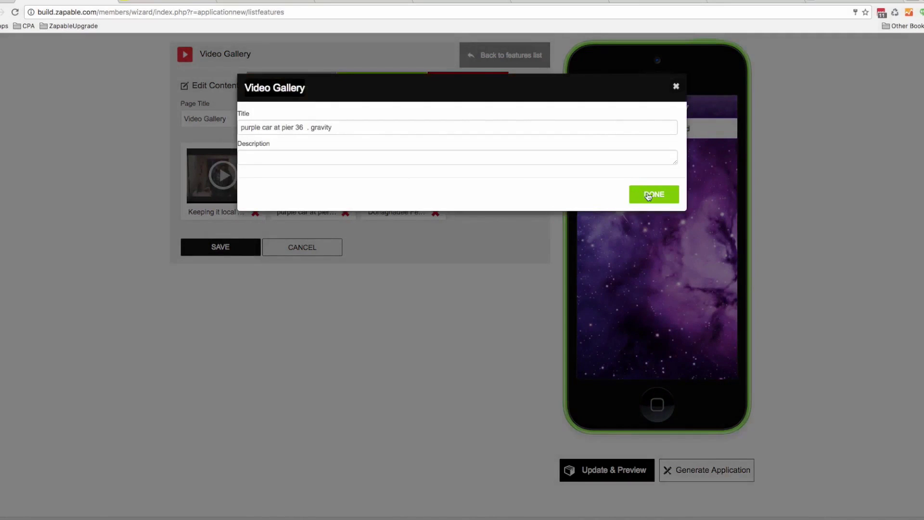
click(653, 196)
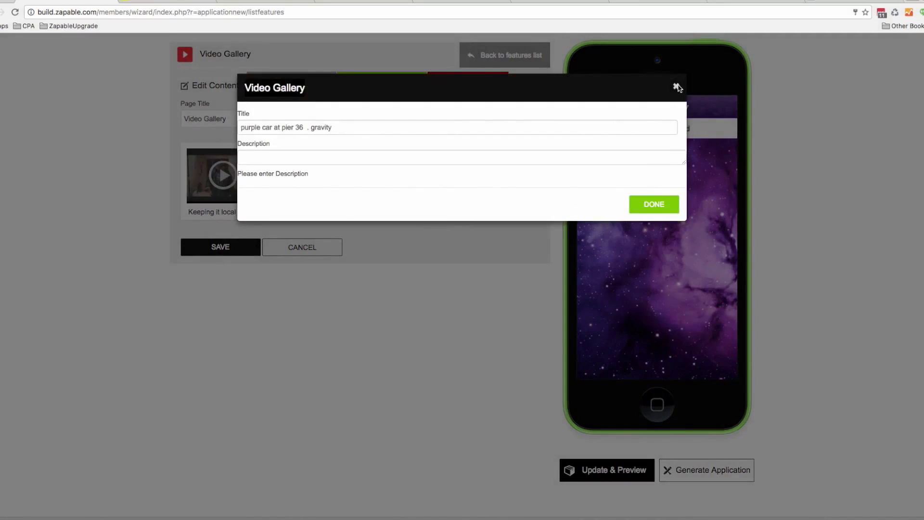
click(676, 86)
click(217, 245)
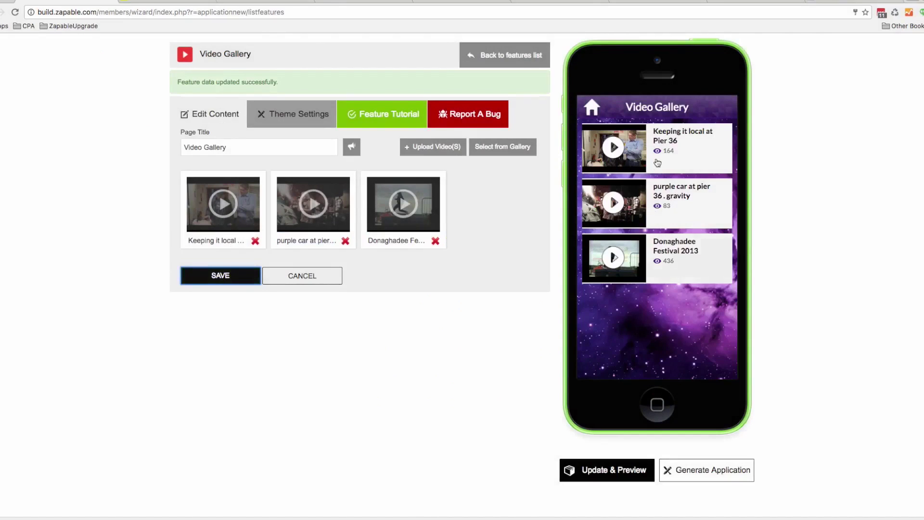
Play the first video in the phone preview, go back to the home menu, then return to the features list
click(654, 156)
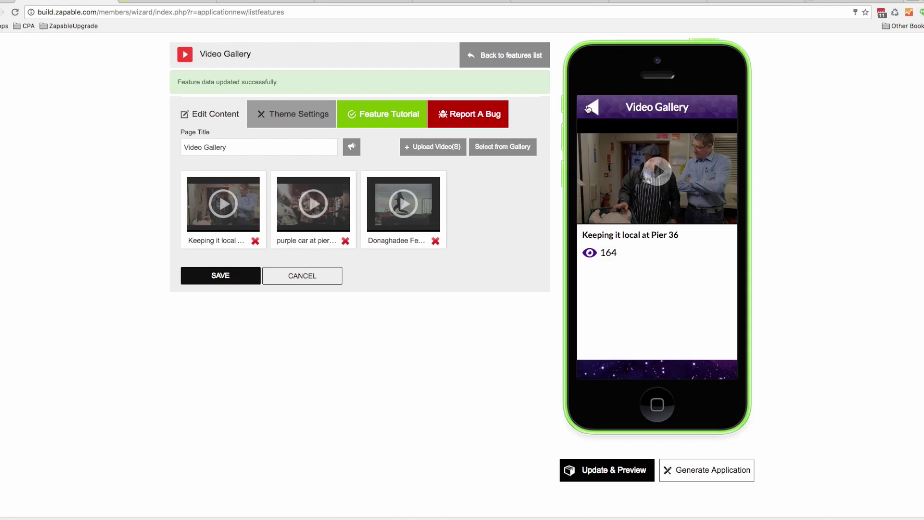
click(588, 109)
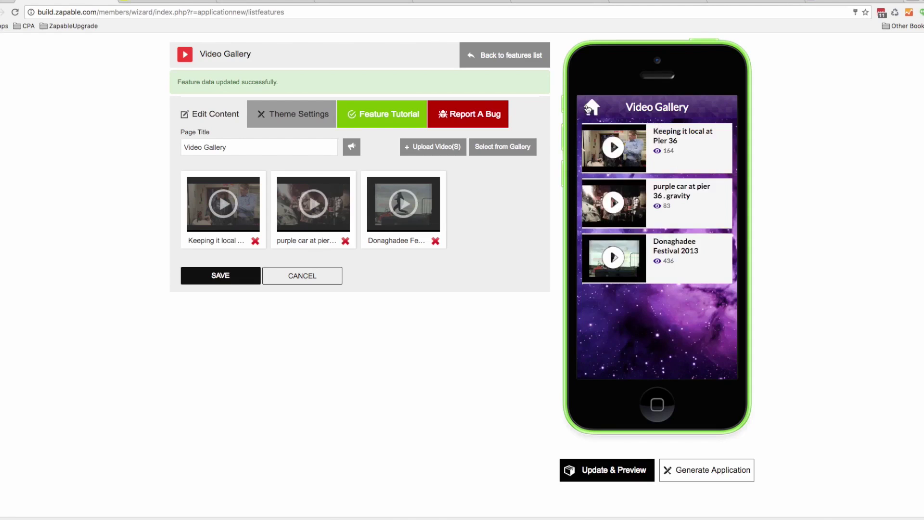
click(588, 109)
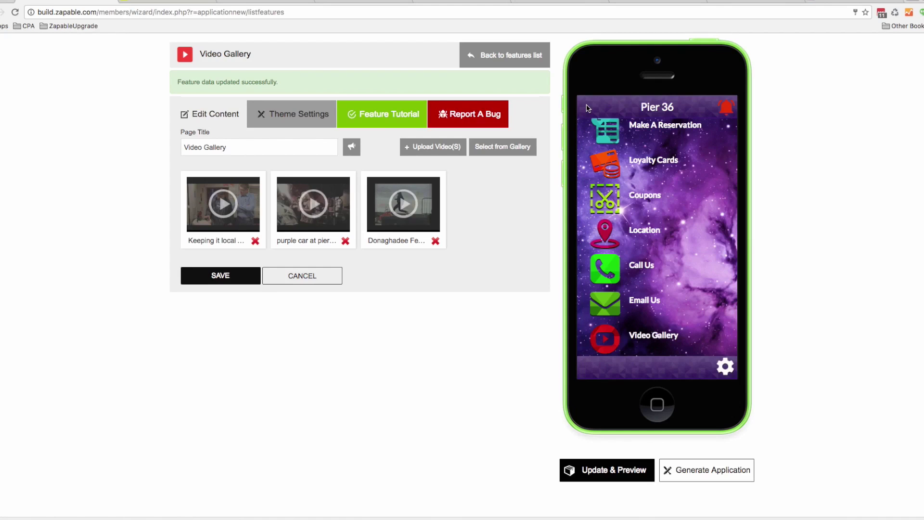
click(524, 55)
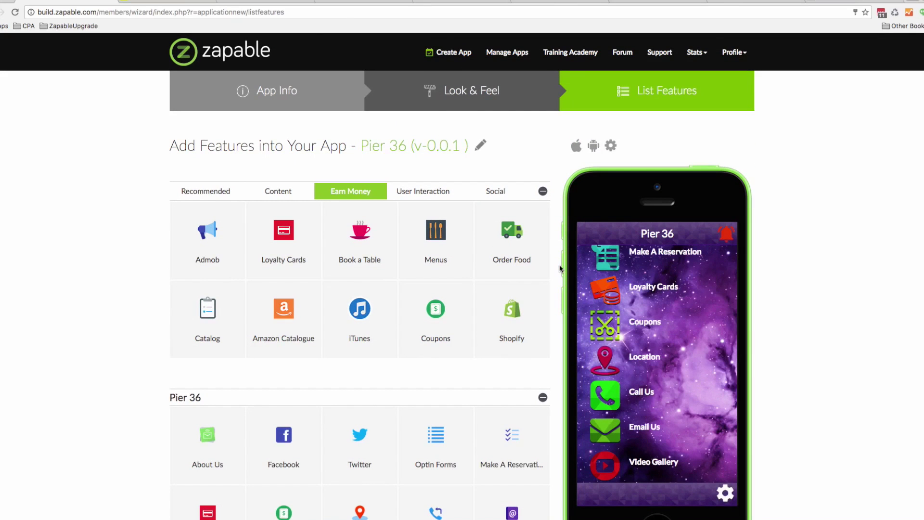
Open the Pier 36 app's Look & Feel step from the wizard bar
scroll(672, 350, up, 5)
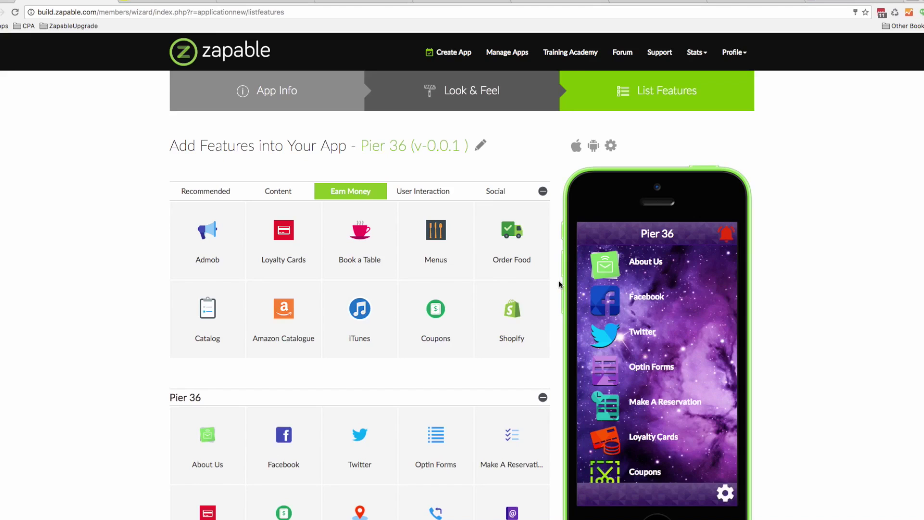
click(522, 106)
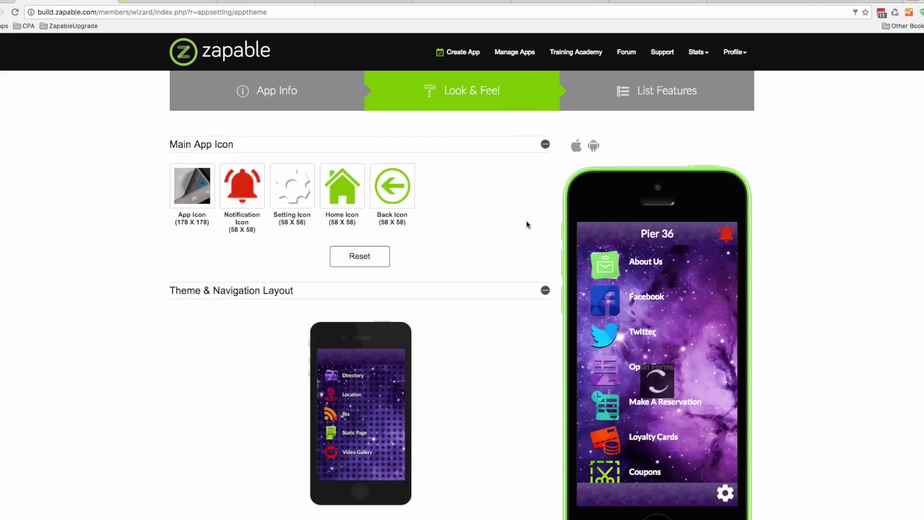
Try the grid, side-menu and bottom-tab layouts, then settle on the list-style navigation layout
scroll(527, 225, down, 5)
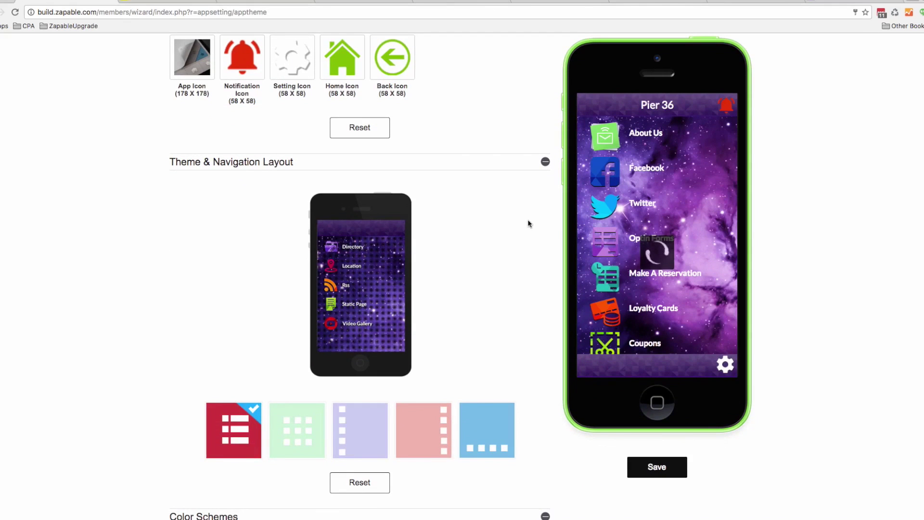
click(281, 448)
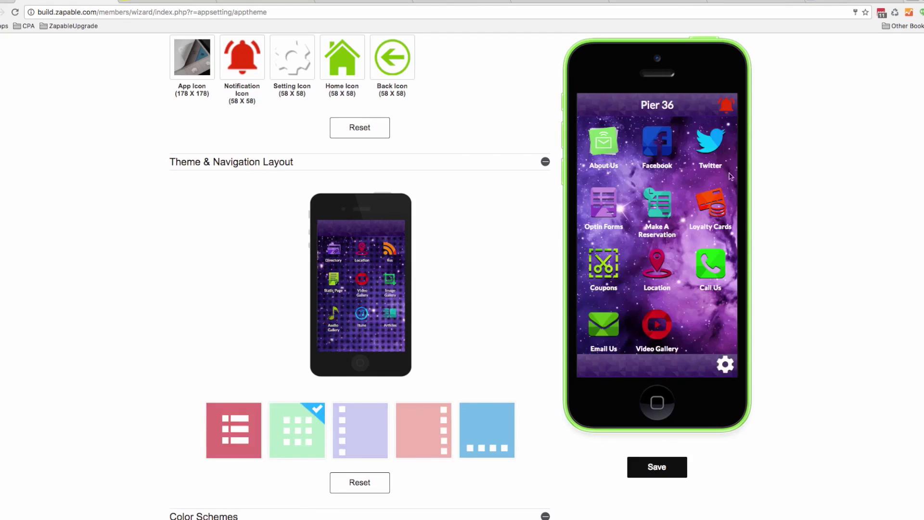
click(372, 419)
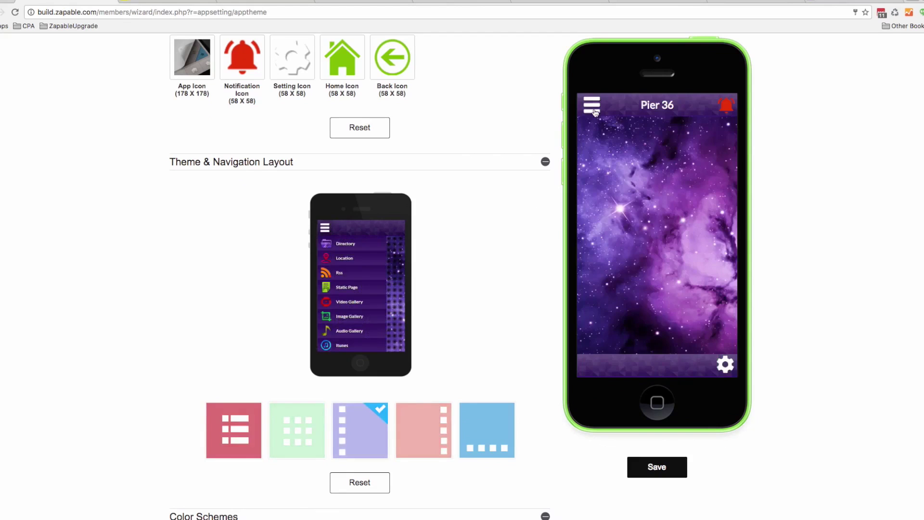
click(594, 107)
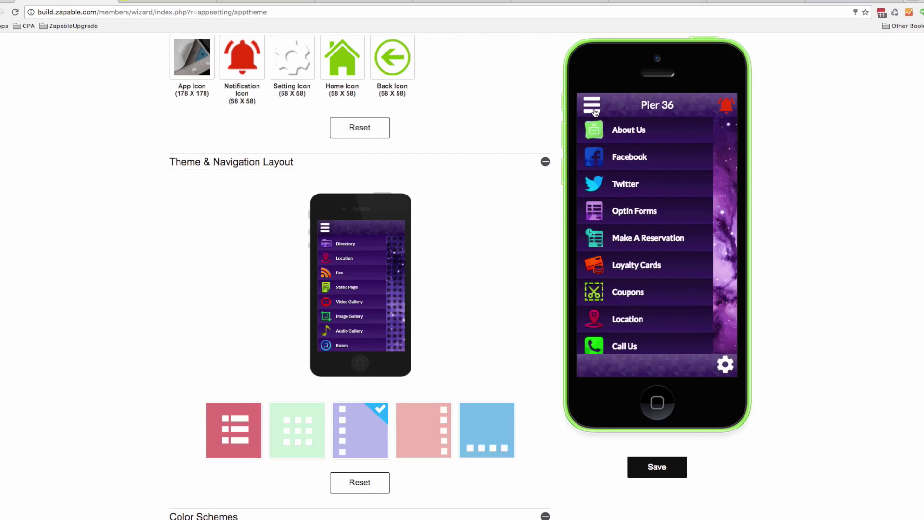
click(595, 112)
click(482, 439)
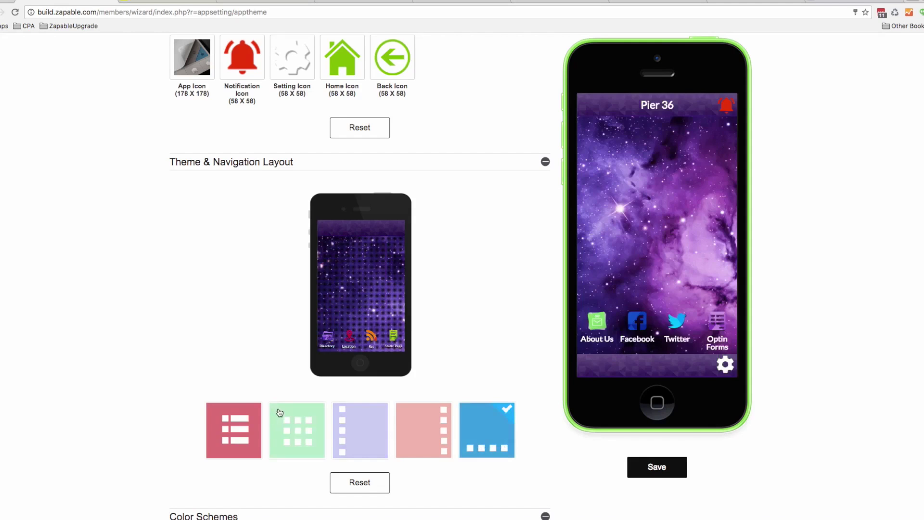
click(234, 430)
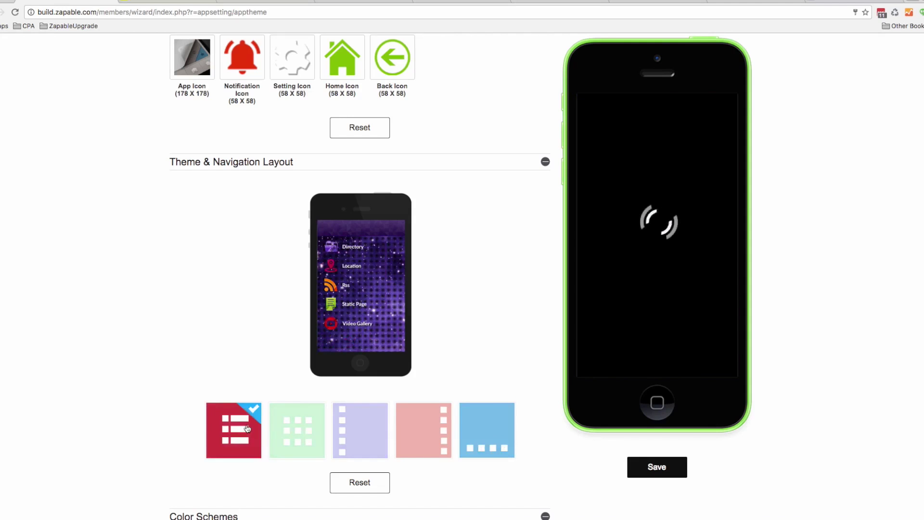
scroll(475, 337, down, 5)
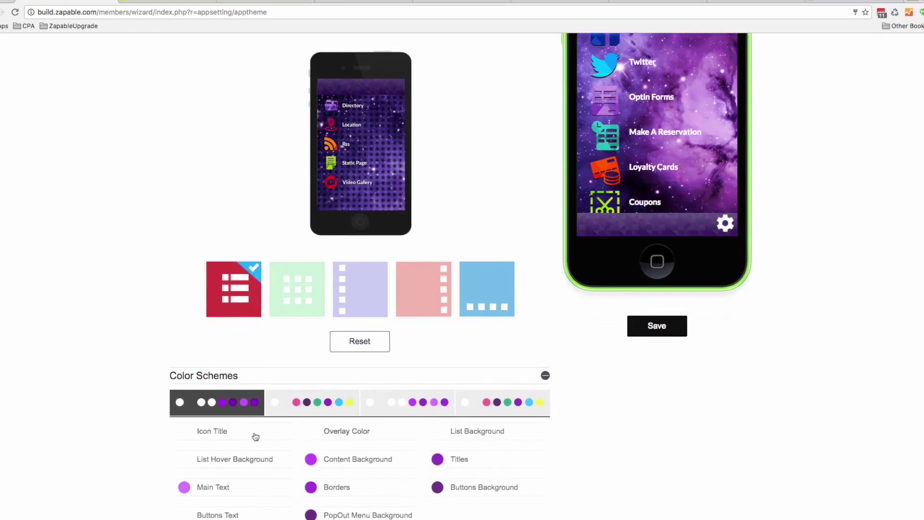
Keep the Content Background colour and darken the Main Text colour to black
click(311, 460)
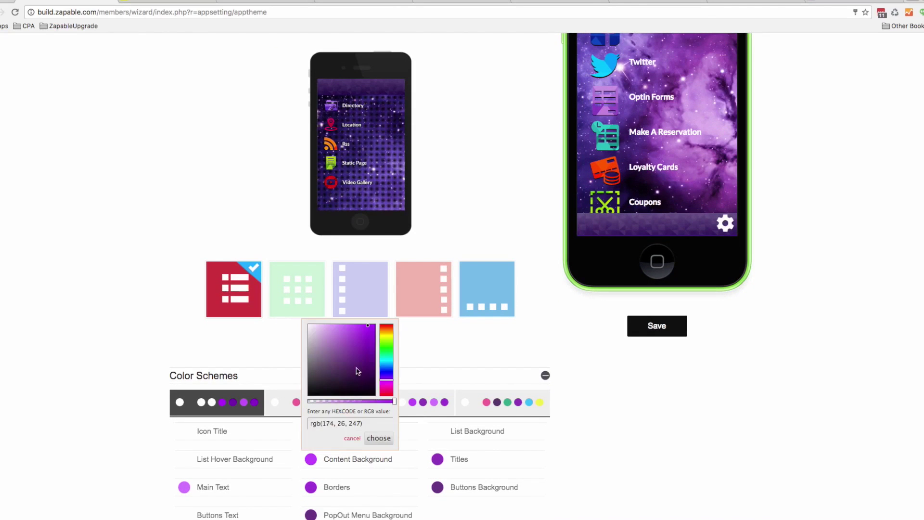
click(381, 433)
click(437, 458)
mouse_move(520, 401)
mouse_down()
mouse_move(499, 402)
mouse_move(519, 402)
mouse_up()
click(505, 438)
scroll(429, 433, down, 3)
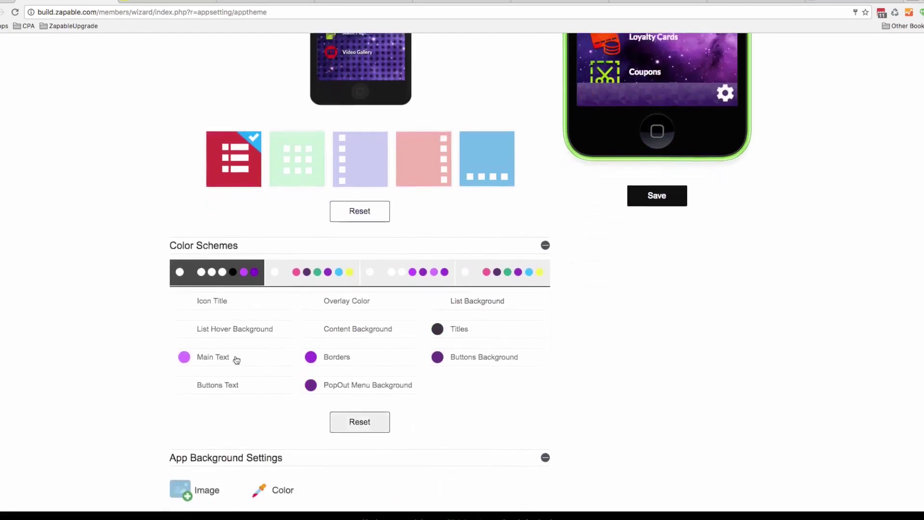
click(187, 341)
drag(243, 362, 255, 435)
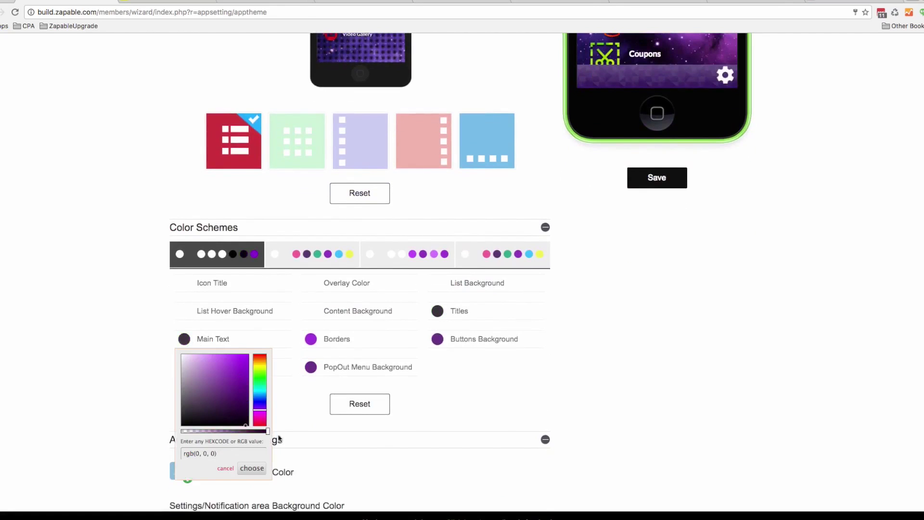
click(252, 468)
Set the Titles colour to a vivid blue
click(437, 312)
click(437, 312)
click(438, 312)
click(511, 370)
drag(499, 351, 505, 345)
click(505, 440)
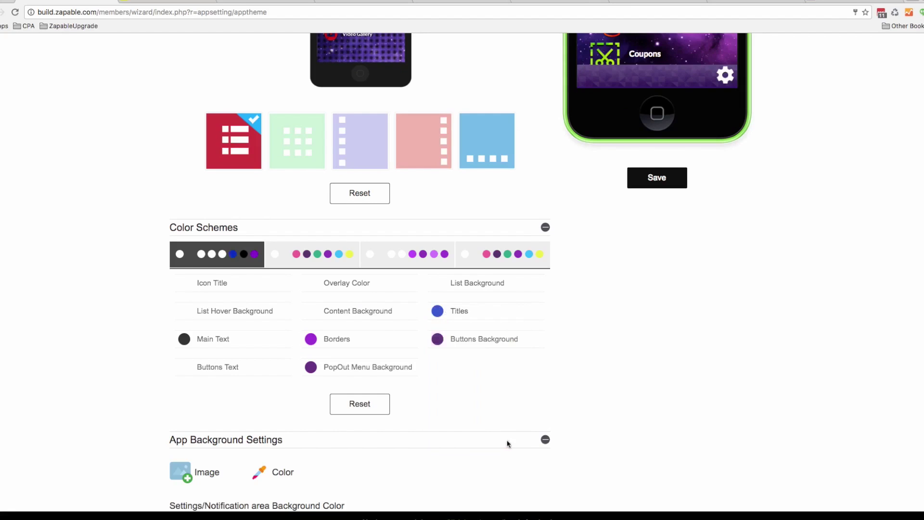
Make the PopOut Menu Background black
double_click(336, 367)
drag(365, 428, 372, 460)
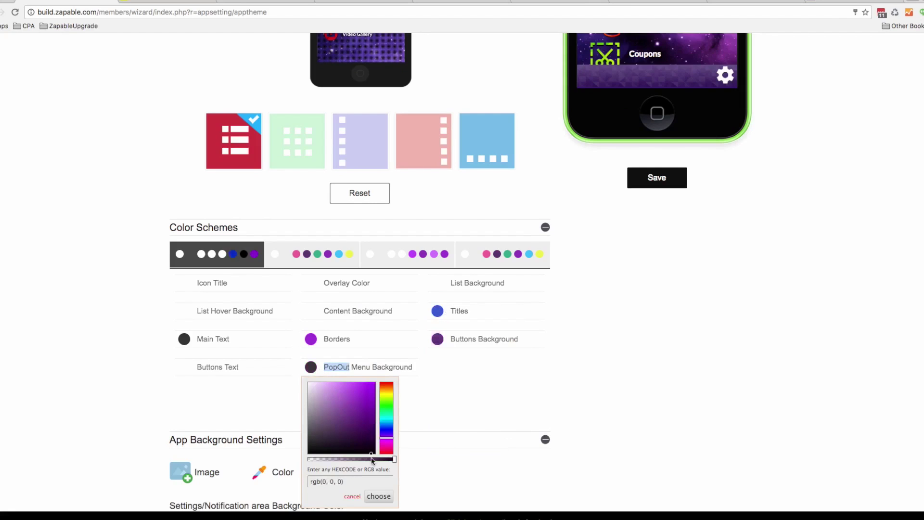
click(379, 497)
click(454, 383)
Give the Buttons Background a bright green colour
click(437, 340)
click(486, 385)
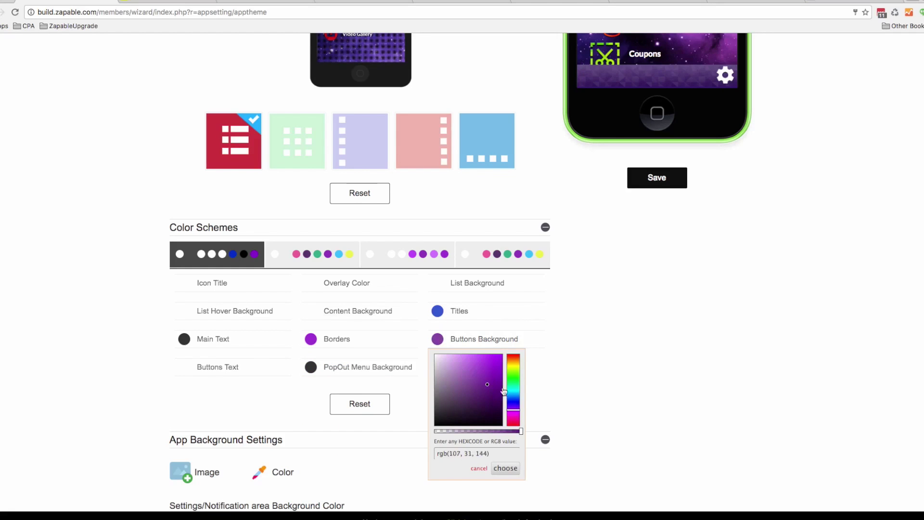
click(514, 379)
click(498, 381)
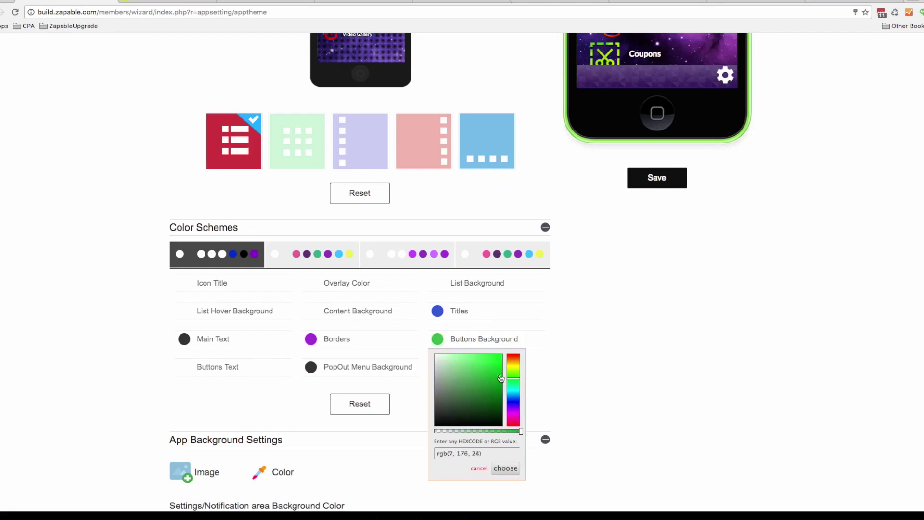
click(588, 369)
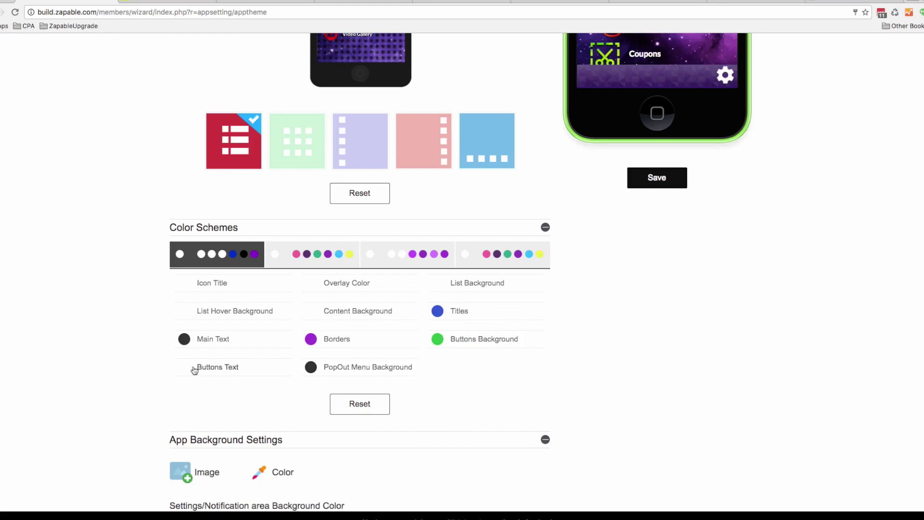
Try red for the Icon Title colour, then set it back to white
scroll(222, 298, up, 5)
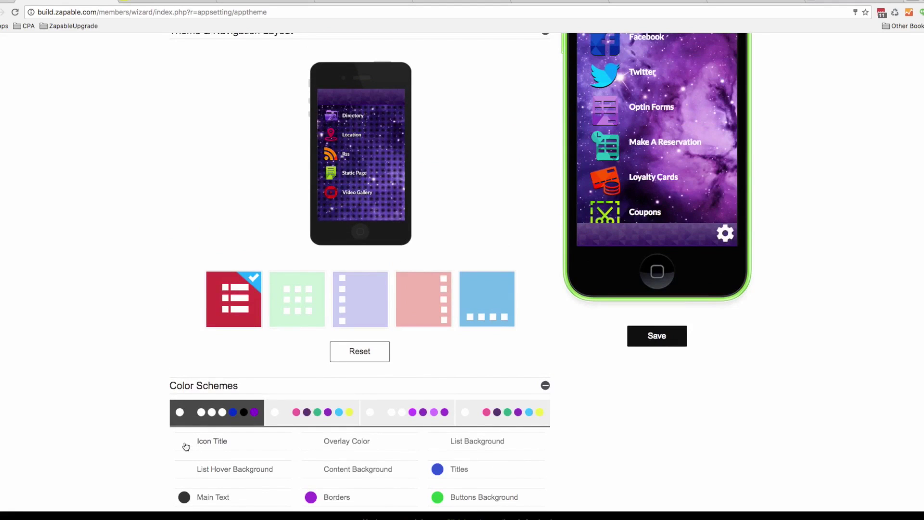
click(184, 442)
mouse_move(229, 341)
mouse_down()
mouse_move(264, 302)
mouse_move(247, 321)
mouse_move(244, 381)
mouse_move(249, 329)
mouse_move(182, 307)
mouse_up()
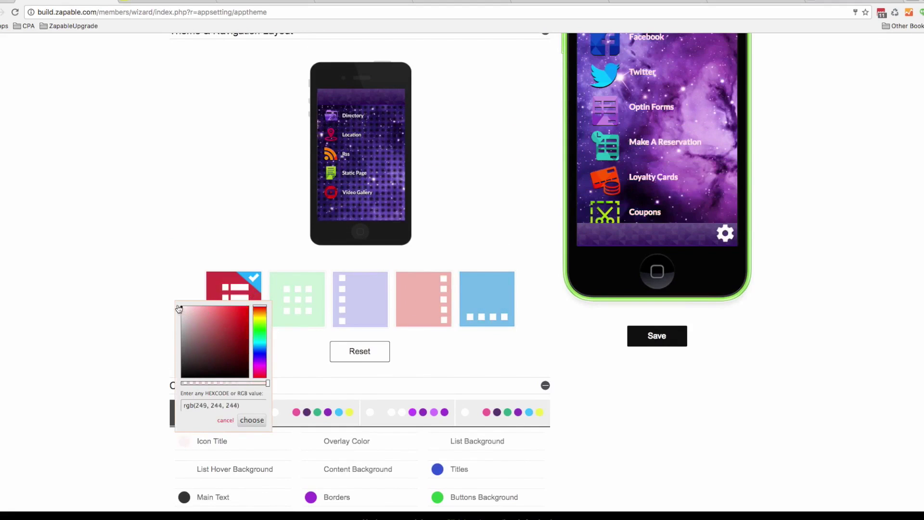
click(168, 303)
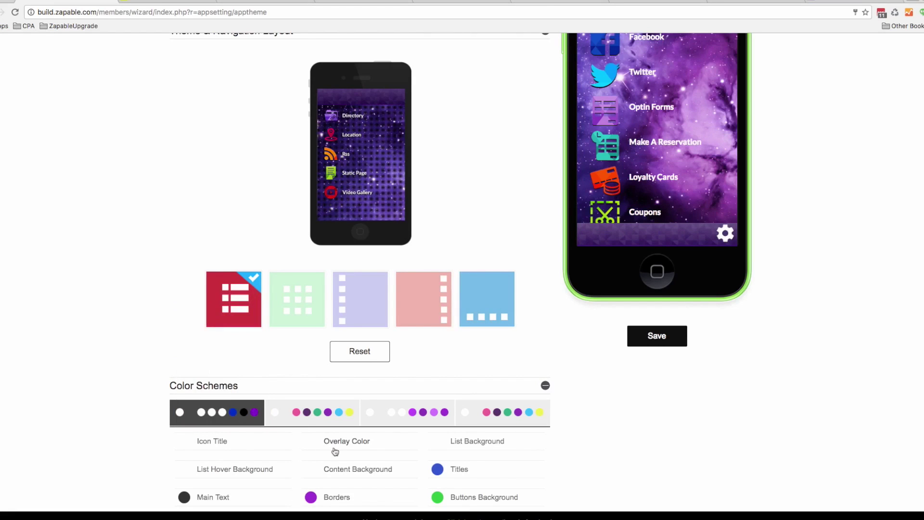
scroll(331, 445, down, 10)
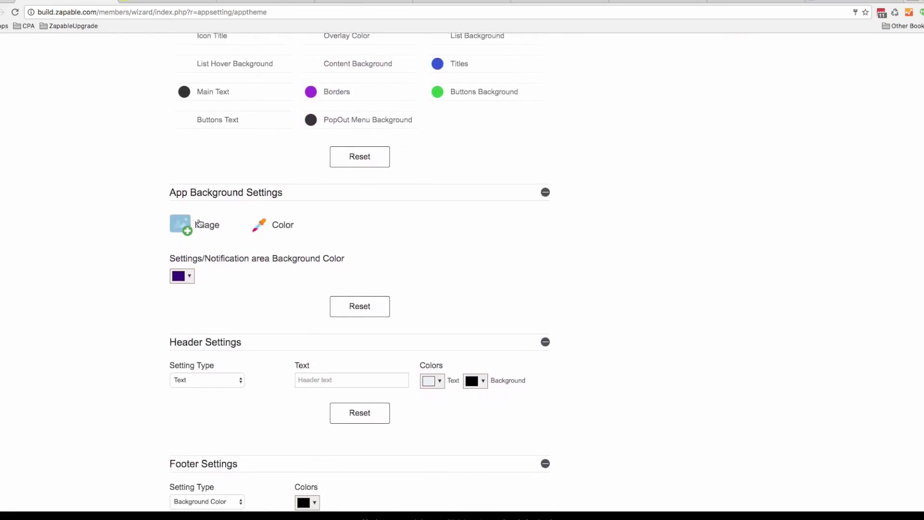
scroll(525, 295, up, 1)
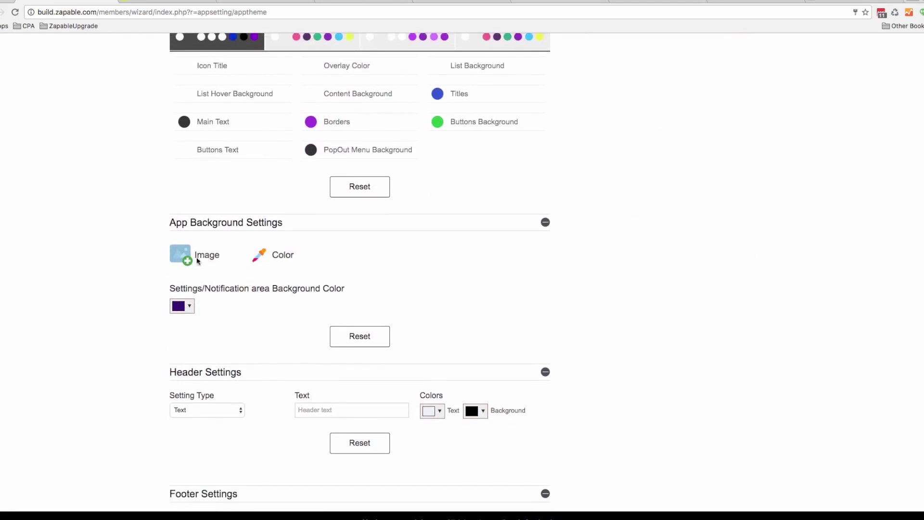
Set the coffee-cup photo as the app's portrait background image
click(210, 260)
mouse_move(245, 325)
click(241, 305)
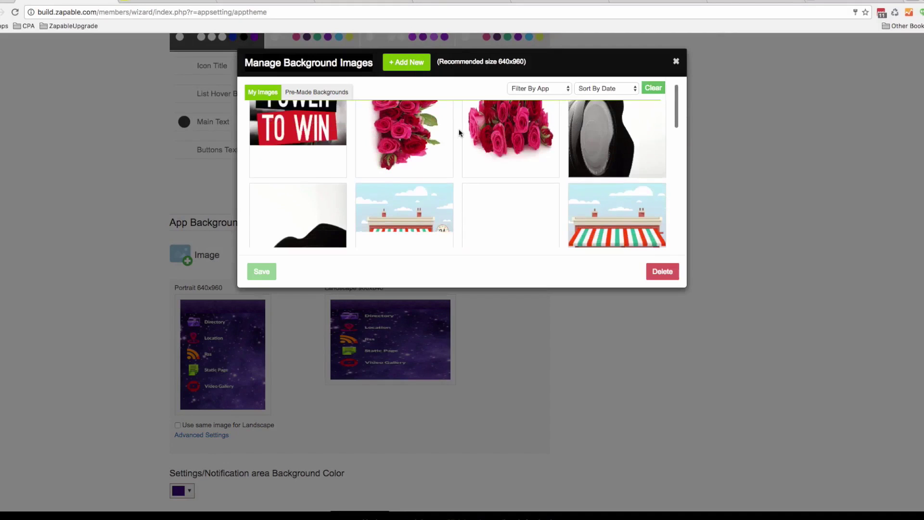
scroll(459, 133, down, 3)
scroll(459, 133, down, 5)
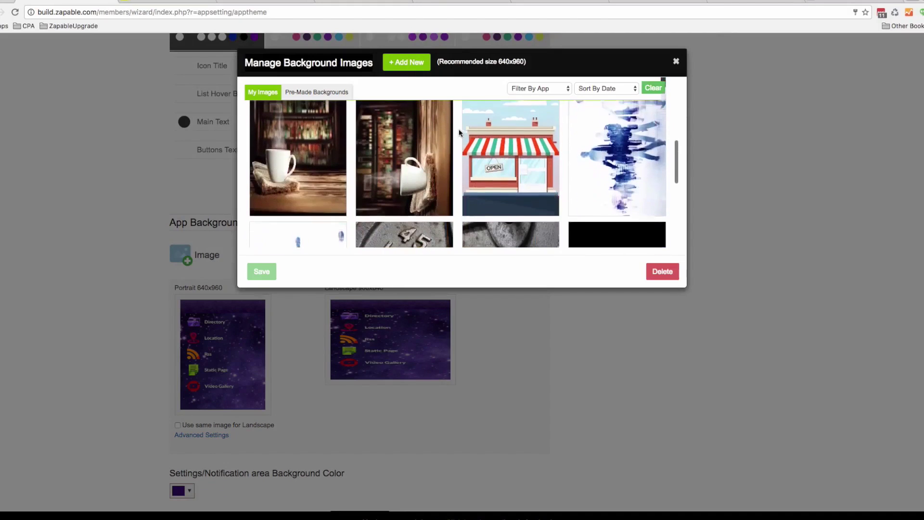
click(431, 138)
click(269, 272)
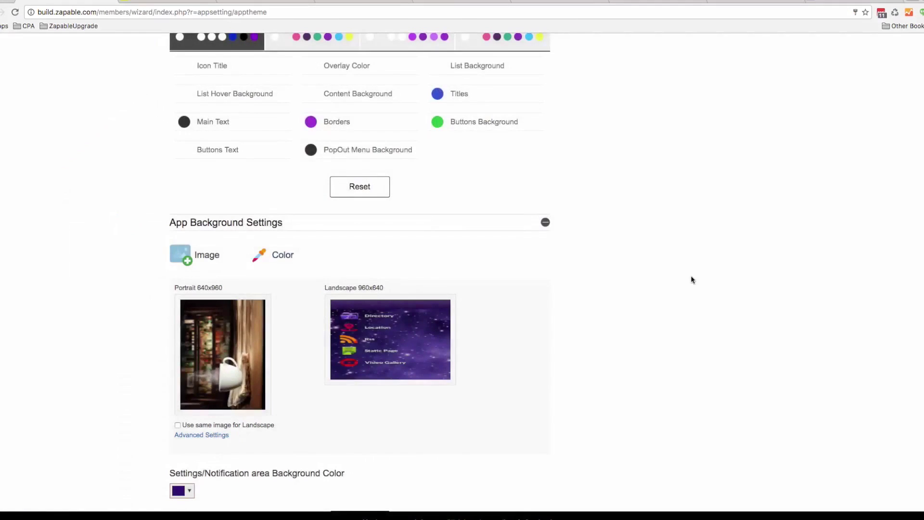
Tint the background with a translucent red overlay, rgba(206, 0, 0, 0.37)
scroll(810, 309, up, 2)
scroll(810, 305, down, 3)
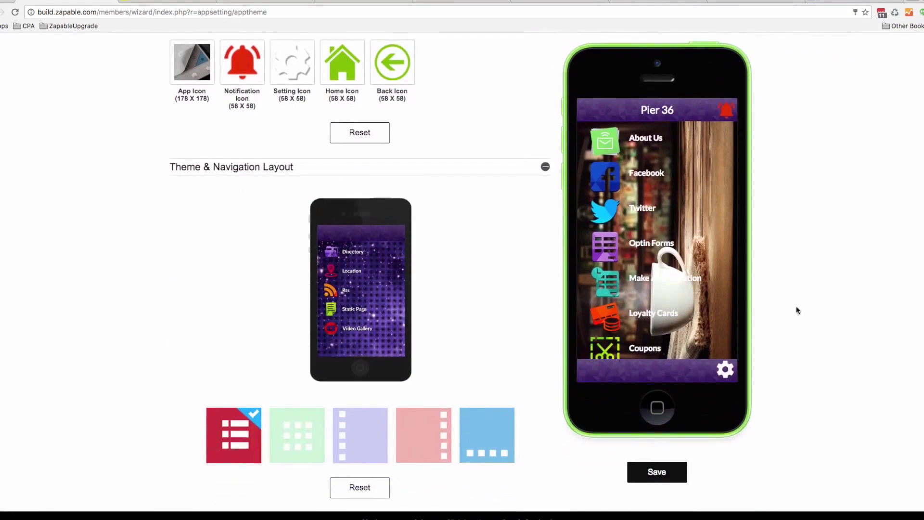
scroll(484, 310, down, 2)
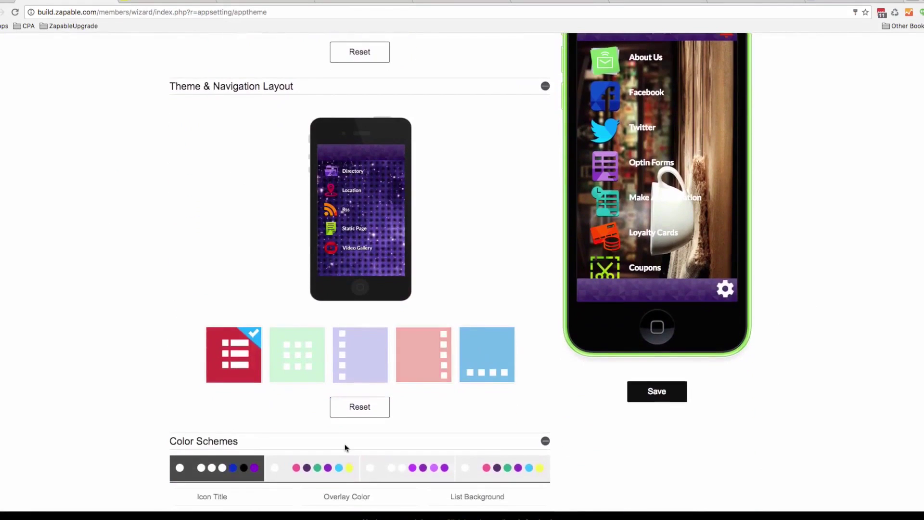
scroll(344, 446, down, 1)
double_click(317, 455)
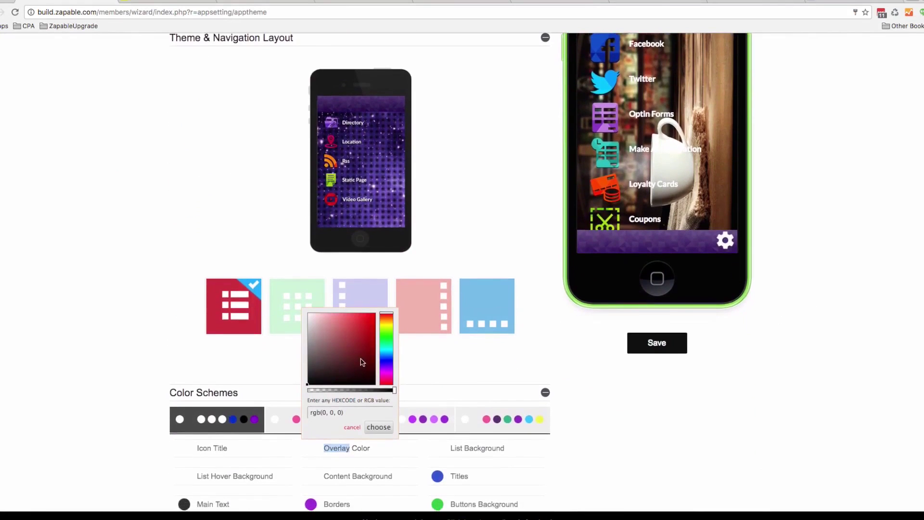
click(375, 328)
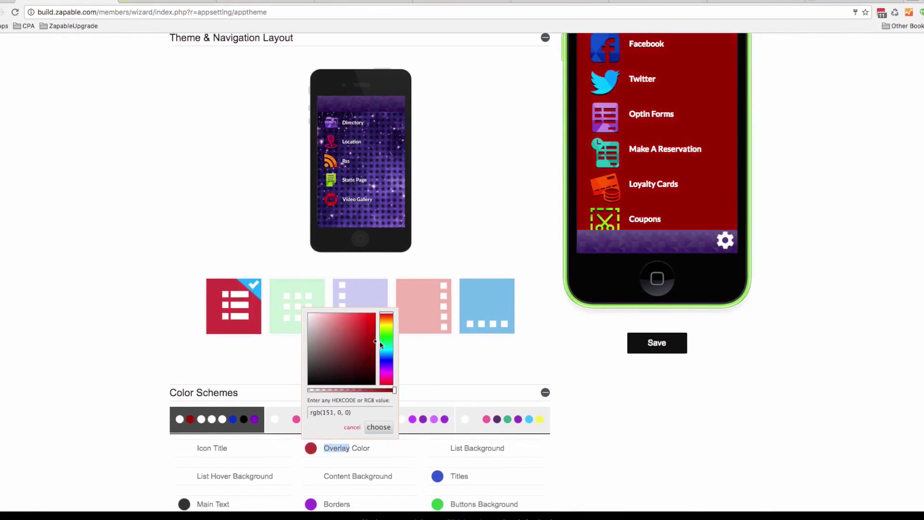
drag(383, 324, 383, 329)
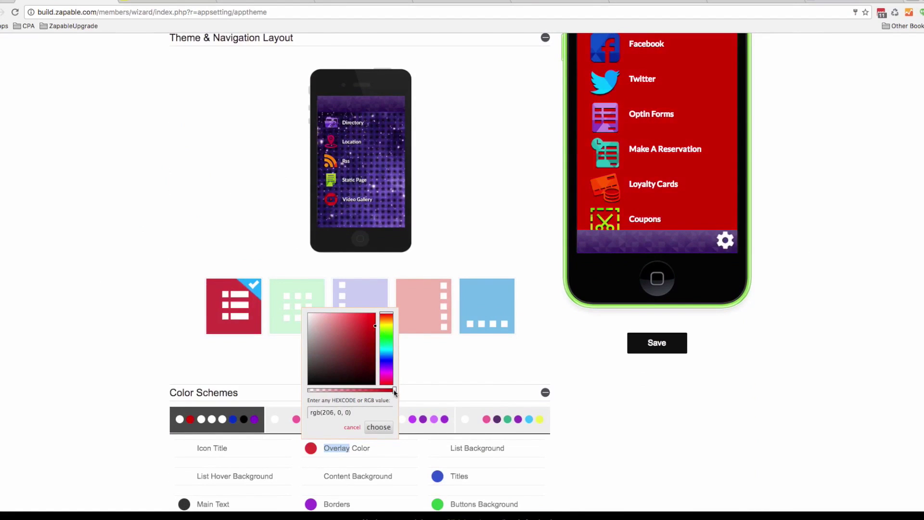
drag(395, 394, 347, 393)
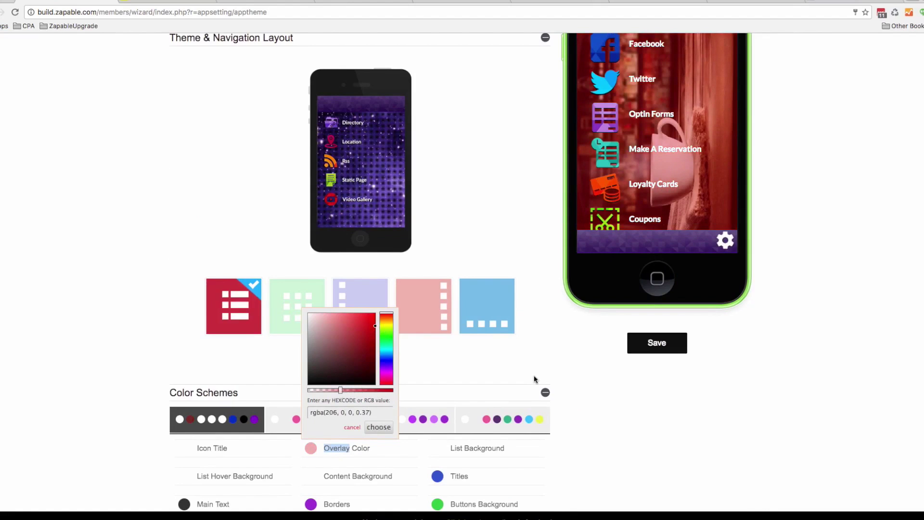
Try the header types, keep it as text, and type 'Pie' into the header title
click(522, 369)
scroll(510, 369, down, 10)
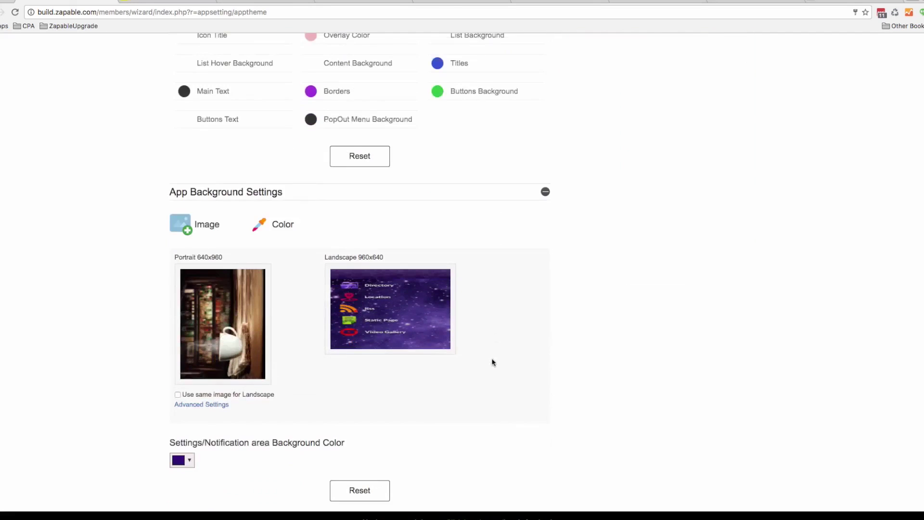
scroll(491, 367, down, 4)
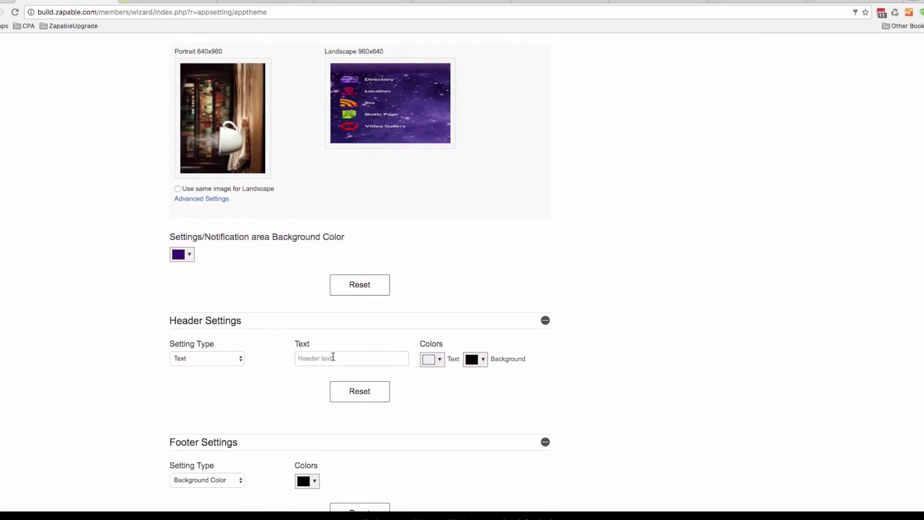
click(228, 360)
click(223, 368)
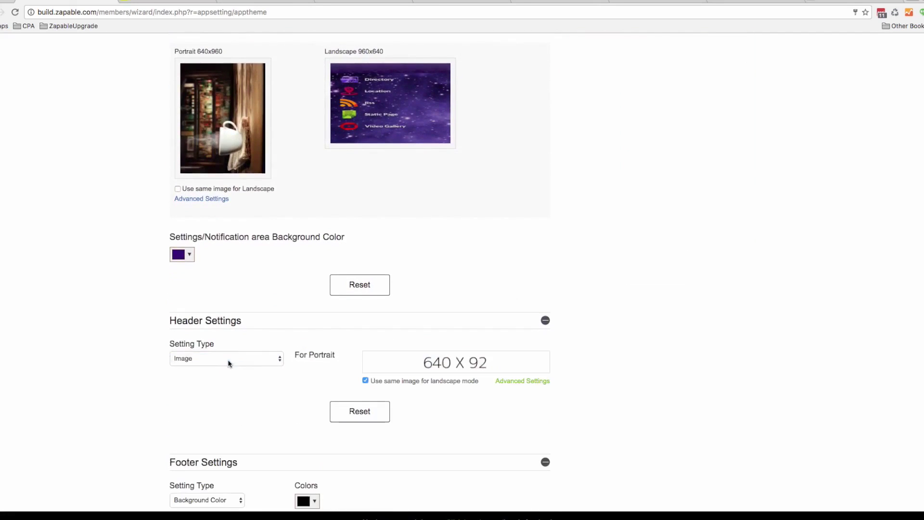
click(231, 361)
click(230, 367)
click(231, 360)
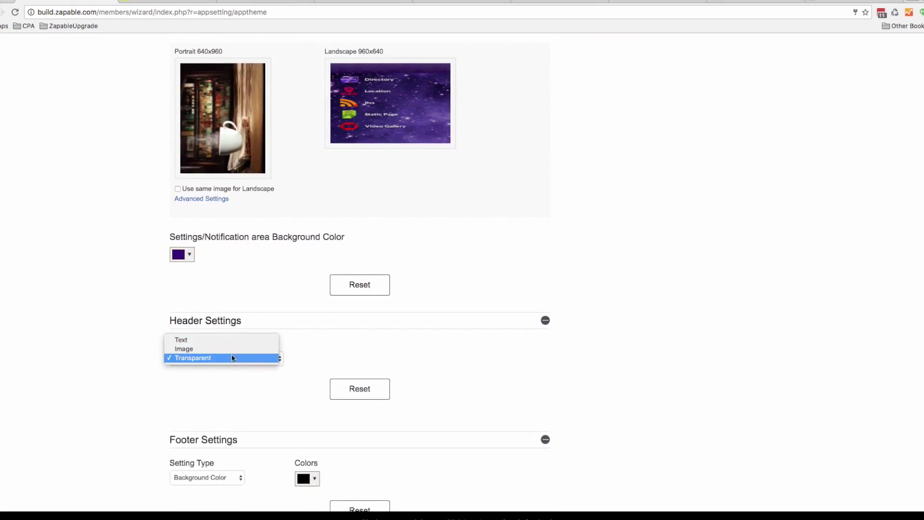
click(268, 340)
click(342, 359)
text(Pier 36)
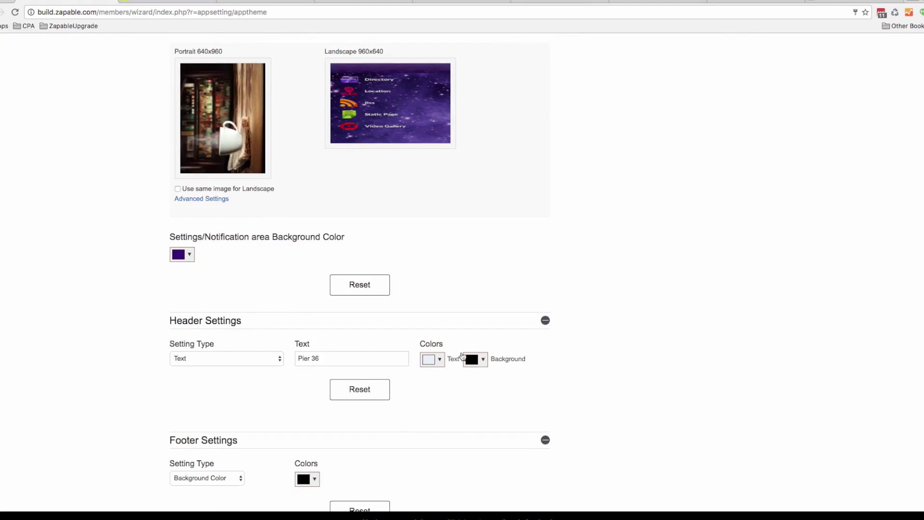
Darken the header text to near-black and make the header background fully transparent
click(433, 359)
drag(449, 389, 490, 444)
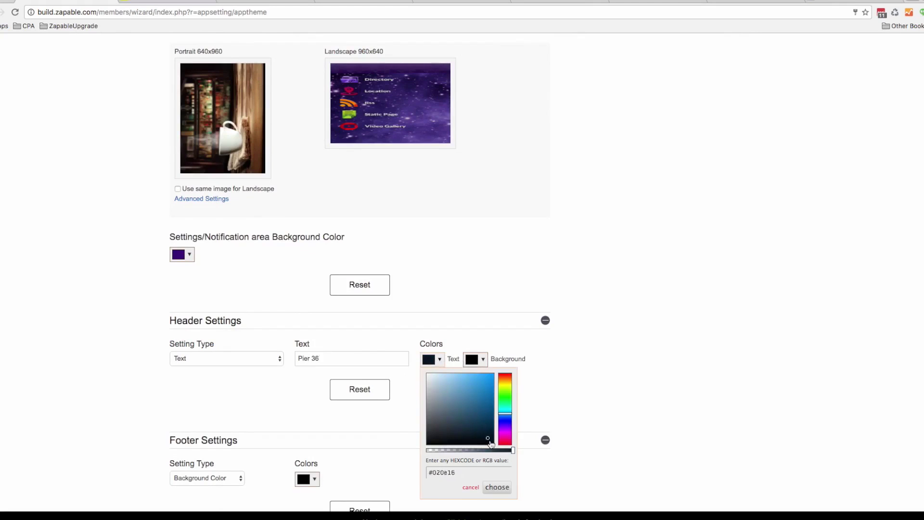
click(480, 361)
drag(556, 451, 479, 449)
click(541, 487)
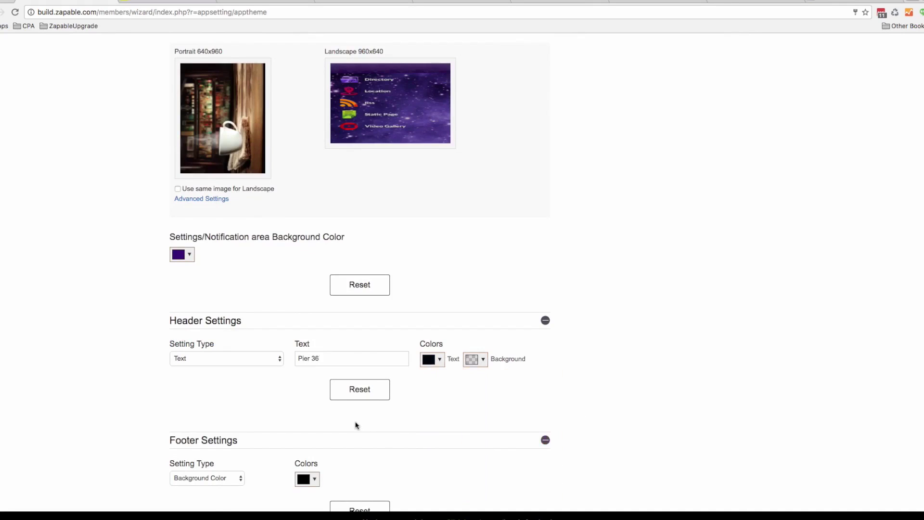
Make the footer background fully transparent with alpha 0
click(232, 477)
click(294, 454)
click(315, 481)
drag(388, 423, 303, 425)
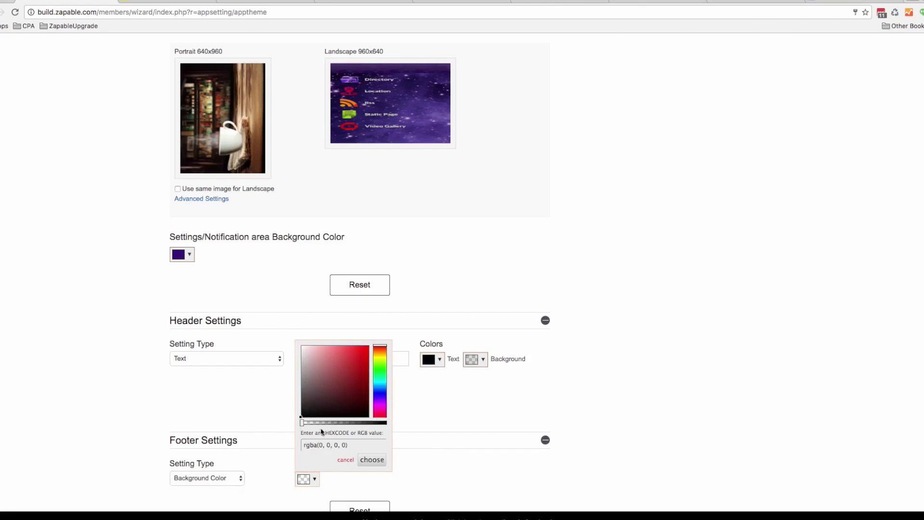
click(506, 472)
Change the header text colour to white
scroll(512, 472, up, 15)
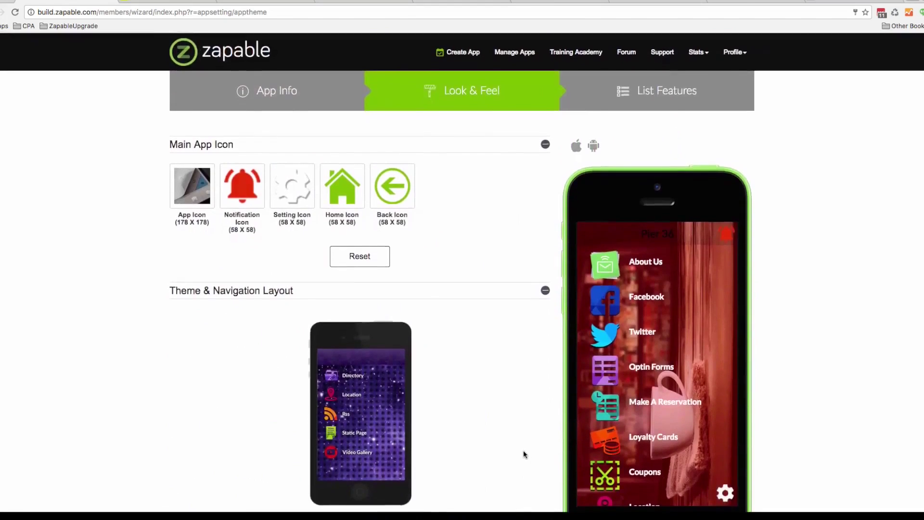
scroll(524, 451, down, 3)
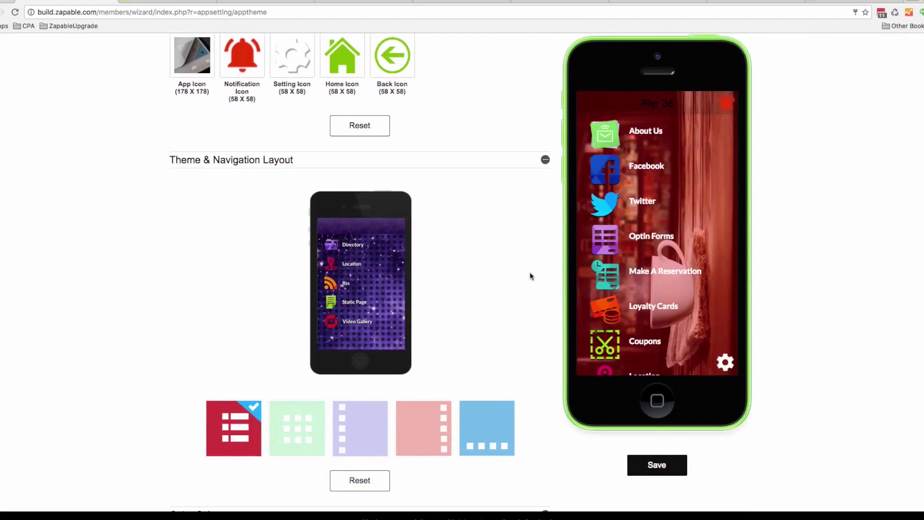
scroll(530, 277, down, 4)
scroll(530, 278, down, 10)
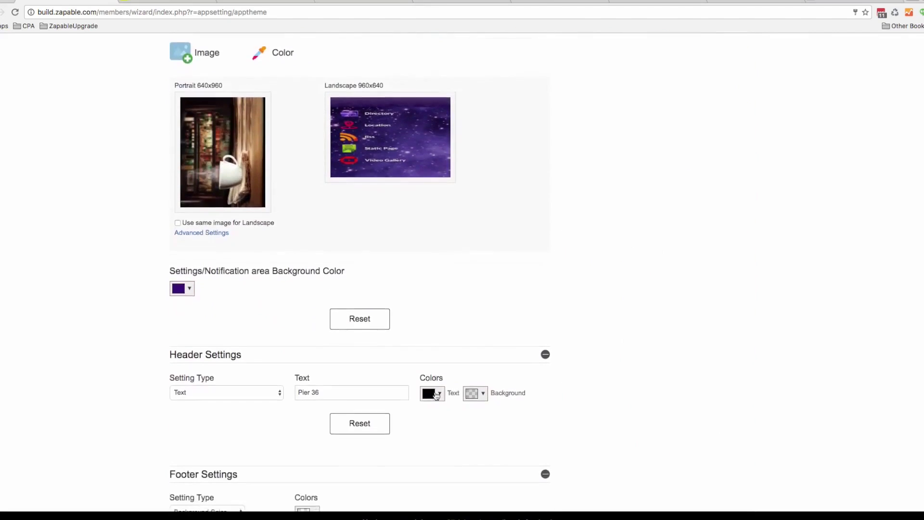
click(440, 385)
click(423, 393)
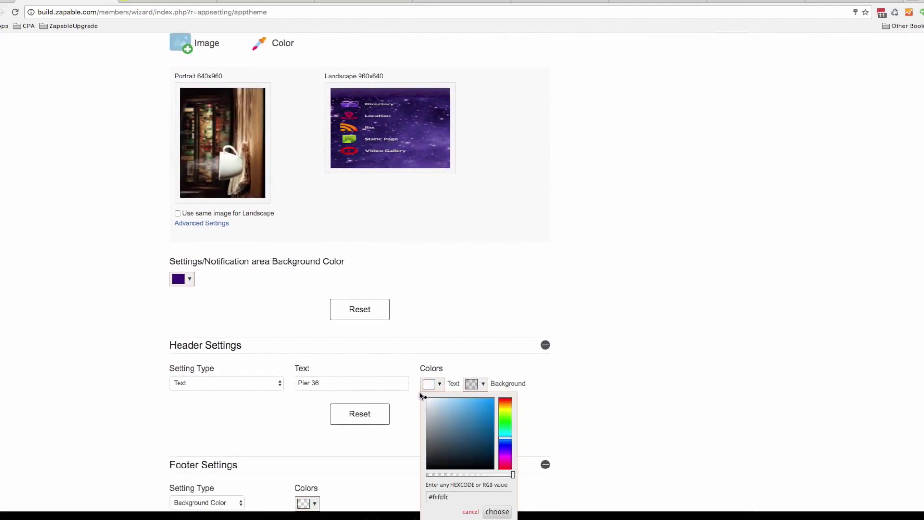
click(479, 354)
scroll(607, 342, up, 18)
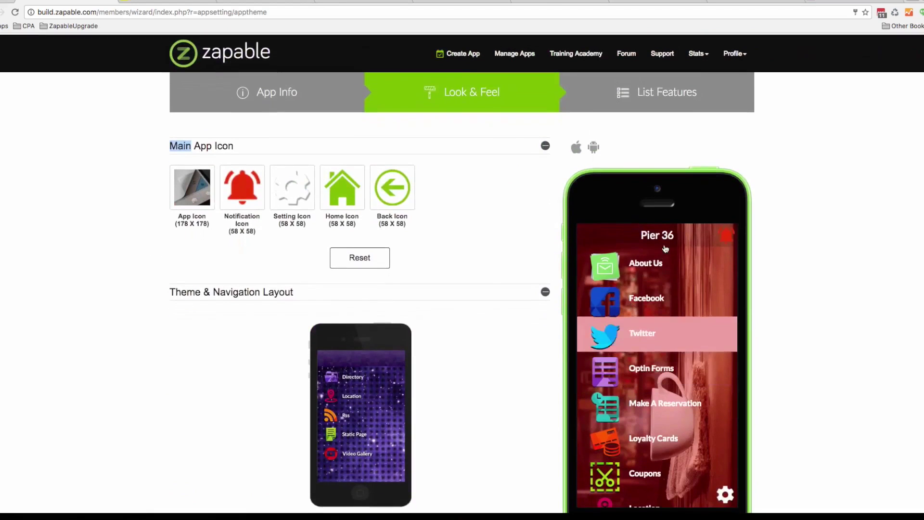
scroll(625, 308, down, 2)
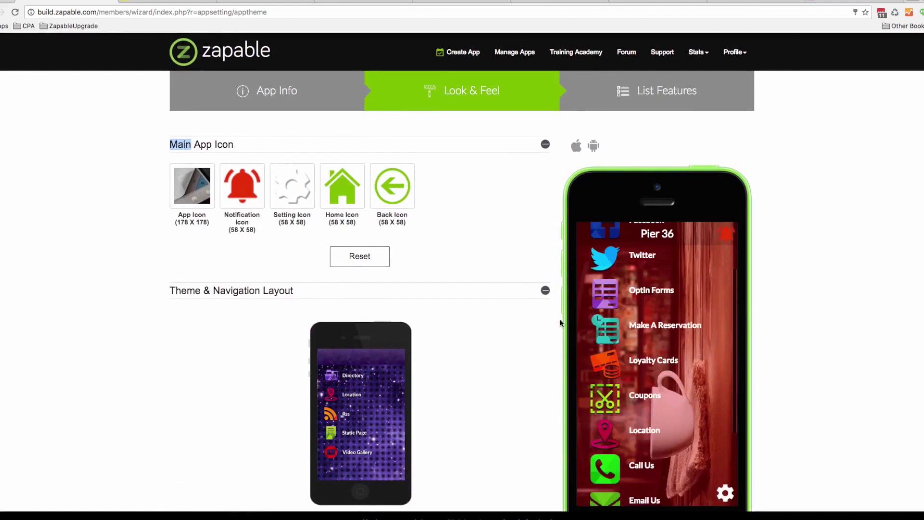
scroll(558, 319, down, 10)
scroll(558, 320, down, 8)
scroll(556, 318, up, 4)
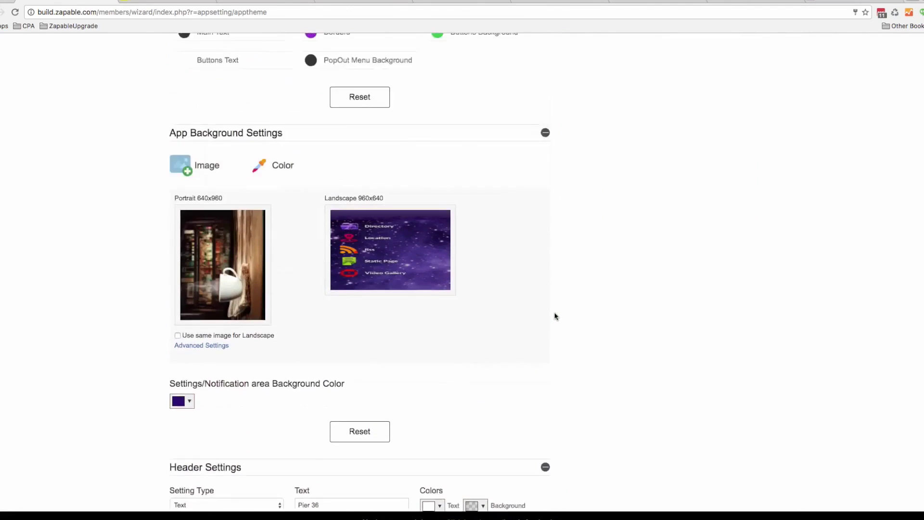
scroll(426, 433, down, 3)
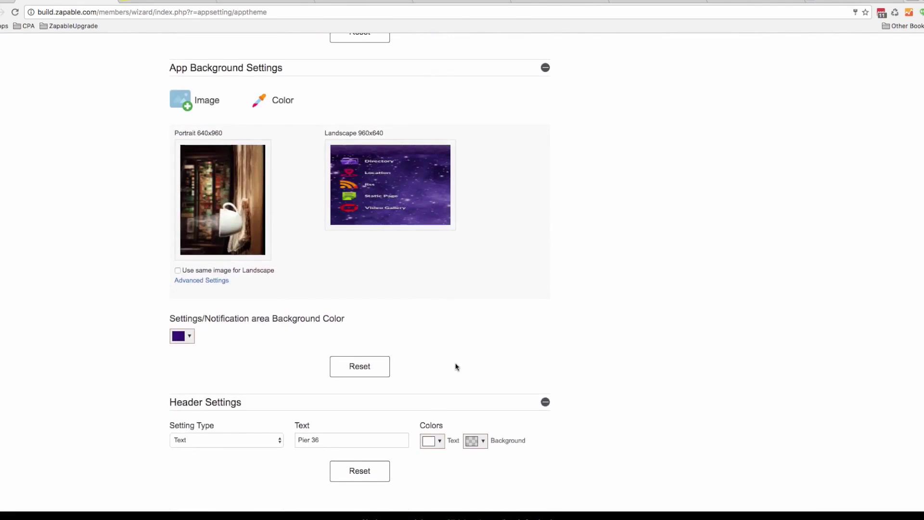
scroll(456, 367, up, 4)
scroll(464, 334, up, 1)
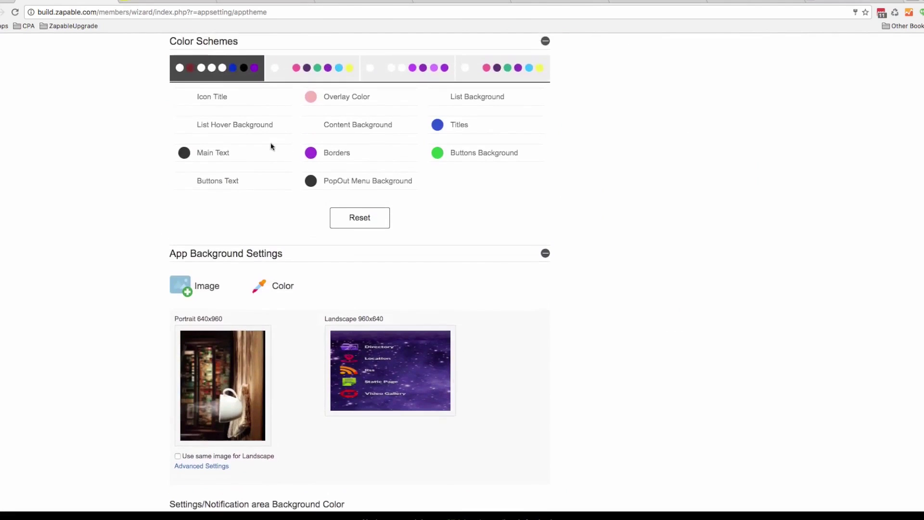
Set the overlay to translucent dark rgba(15,1,1,0.37) and save the look and feel
click(310, 96)
drag(353, 129, 372, 182)
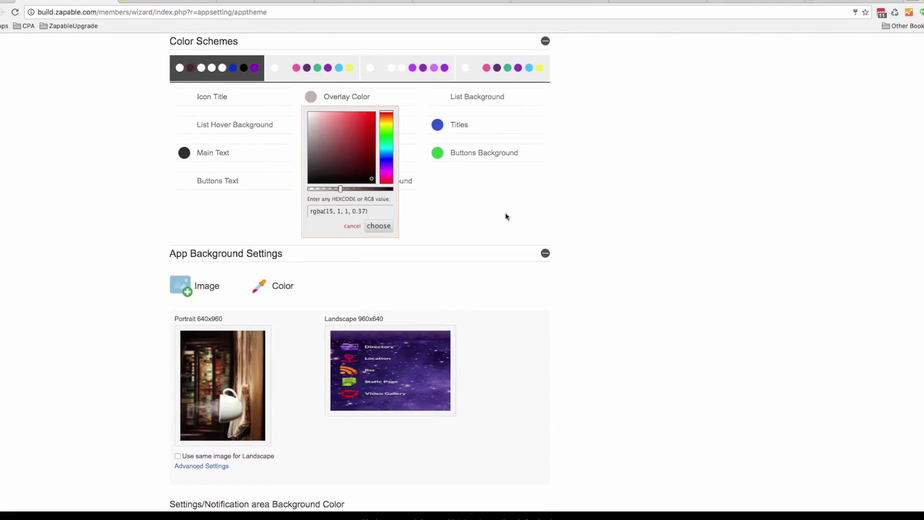
scroll(529, 241, up, 15)
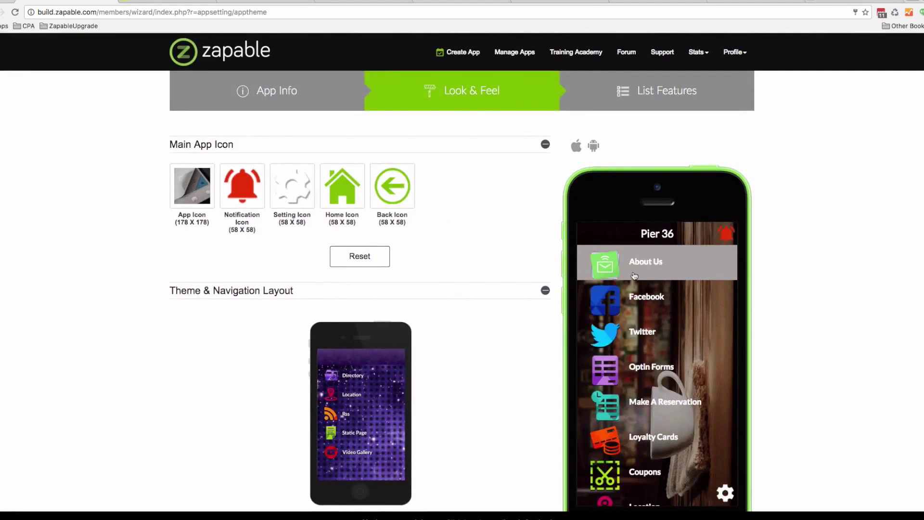
scroll(634, 275, down, 5)
scroll(474, 250, down, 1)
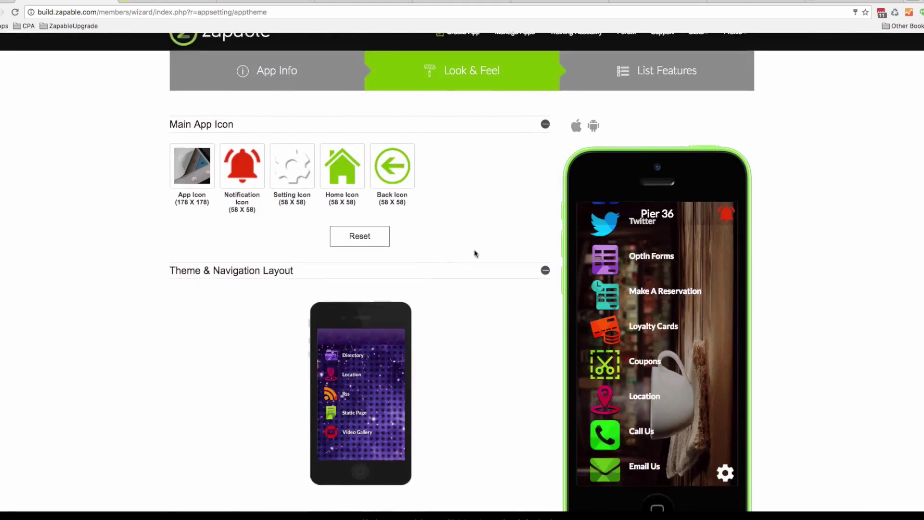
scroll(475, 249, down, 5)
click(666, 410)
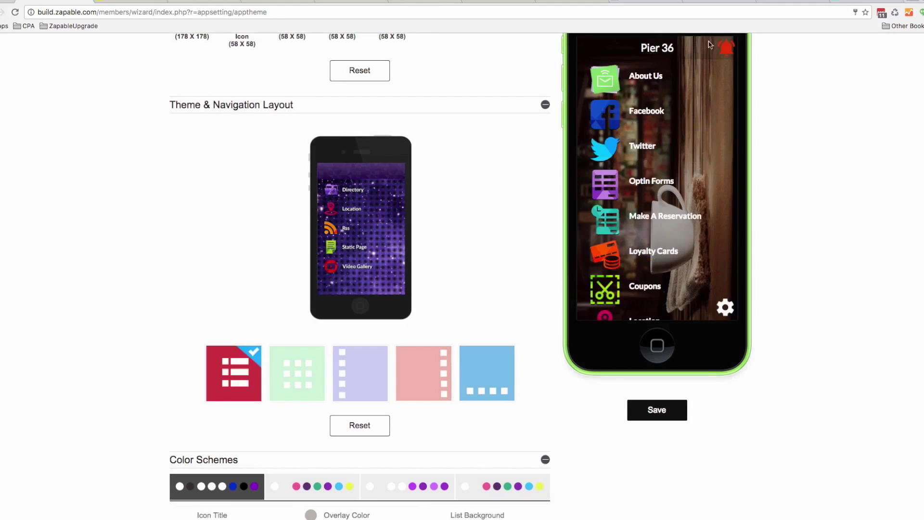
Preview the About Us and Facebook pages on the phone, then go to List Features
click(655, 85)
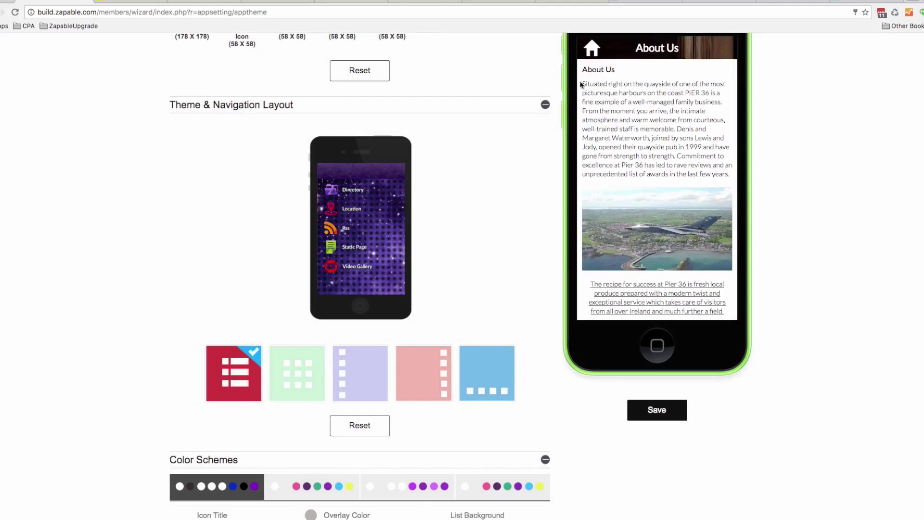
click(592, 49)
click(643, 120)
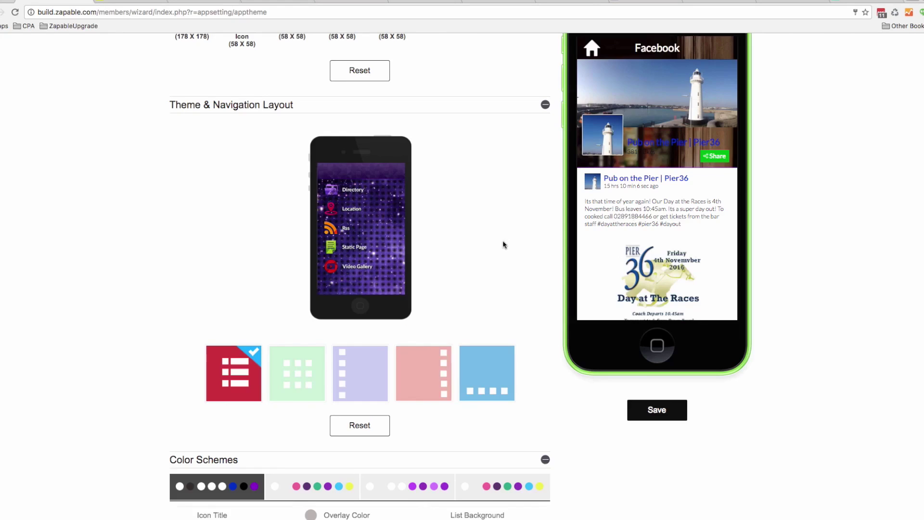
scroll(503, 243, down, 3)
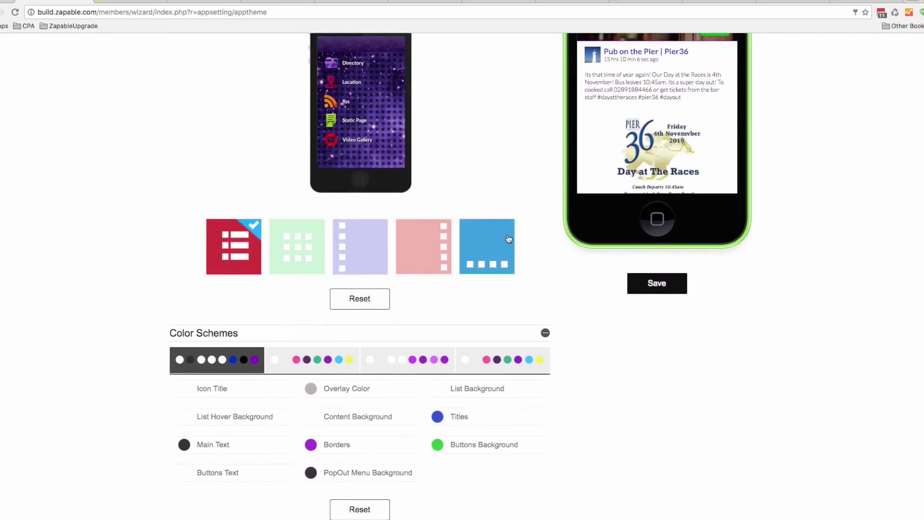
scroll(508, 240, up, 4)
click(592, 81)
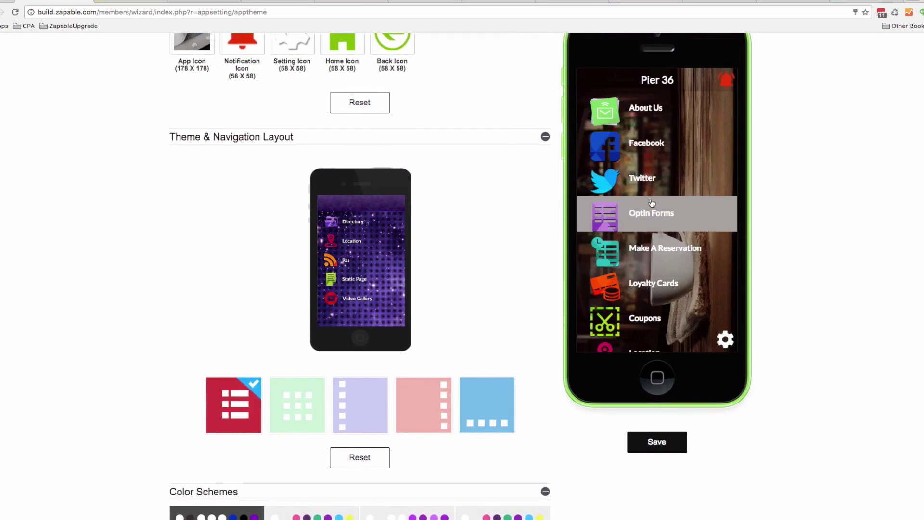
scroll(509, 153, up, 3)
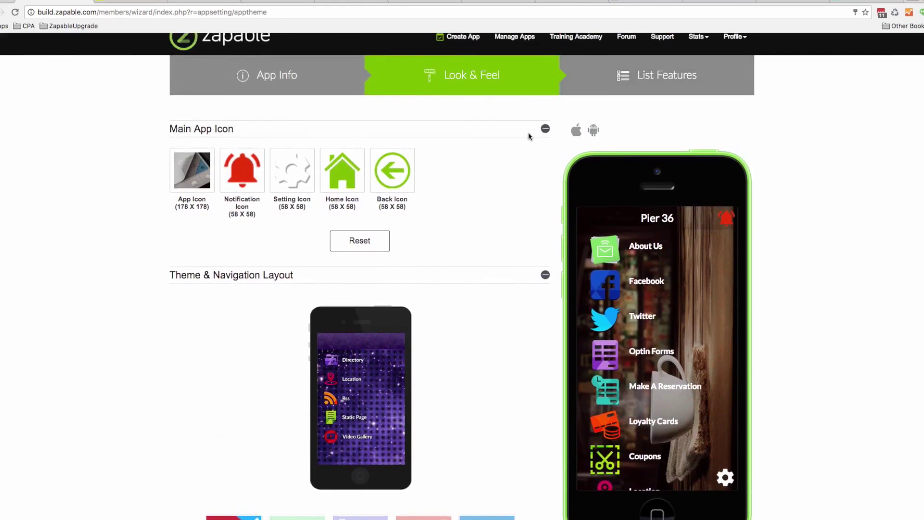
click(601, 77)
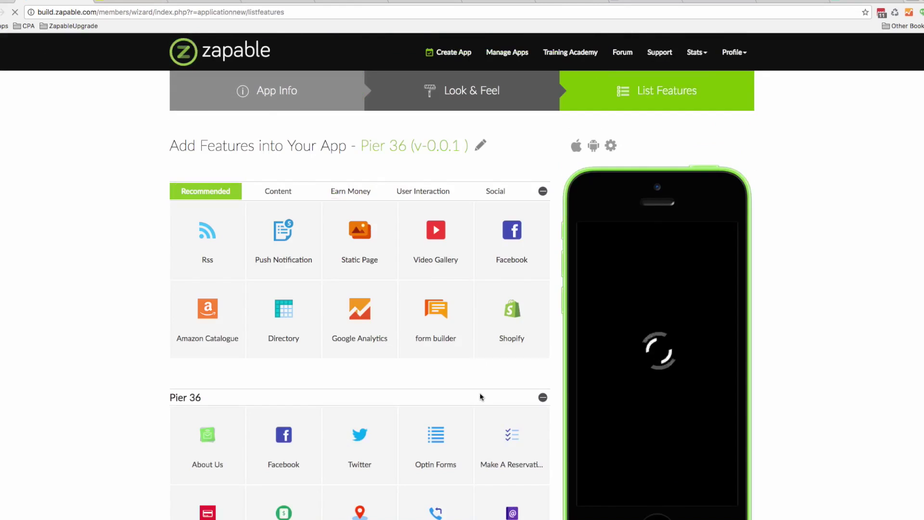
Open the Loyalty Cards feature's theme settings, save its background colour, and save the feature
scroll(483, 393, down, 2)
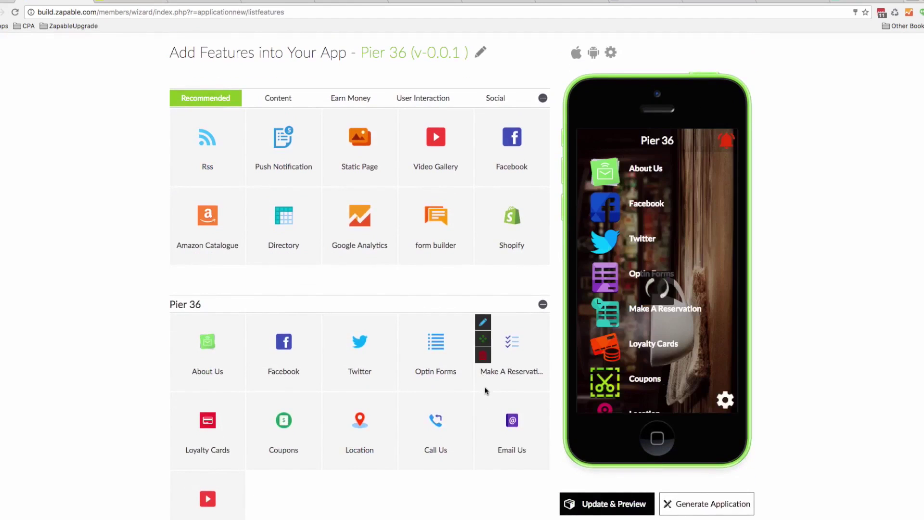
click(179, 402)
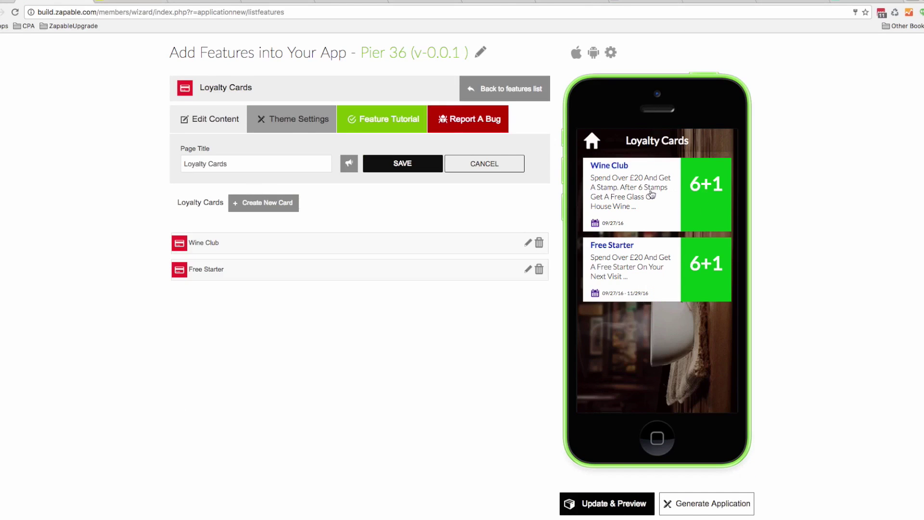
click(287, 128)
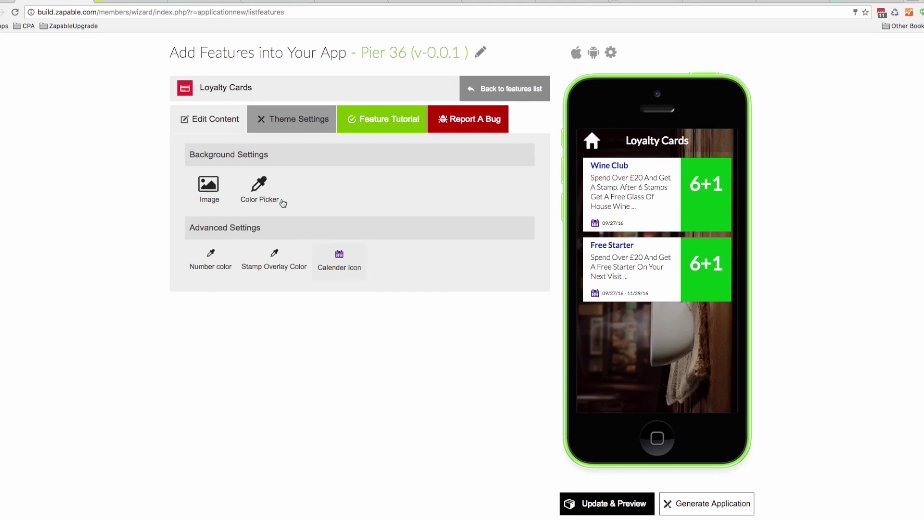
click(257, 194)
click(210, 302)
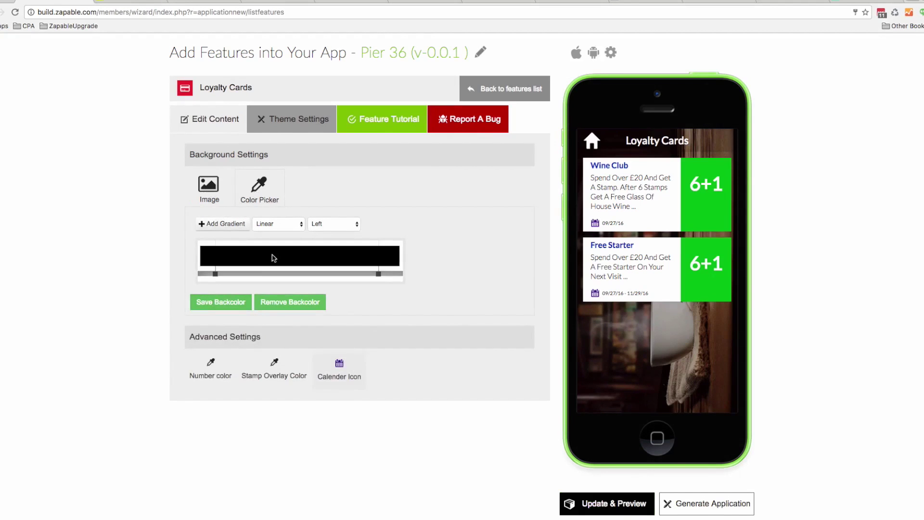
click(213, 307)
click(215, 122)
click(407, 167)
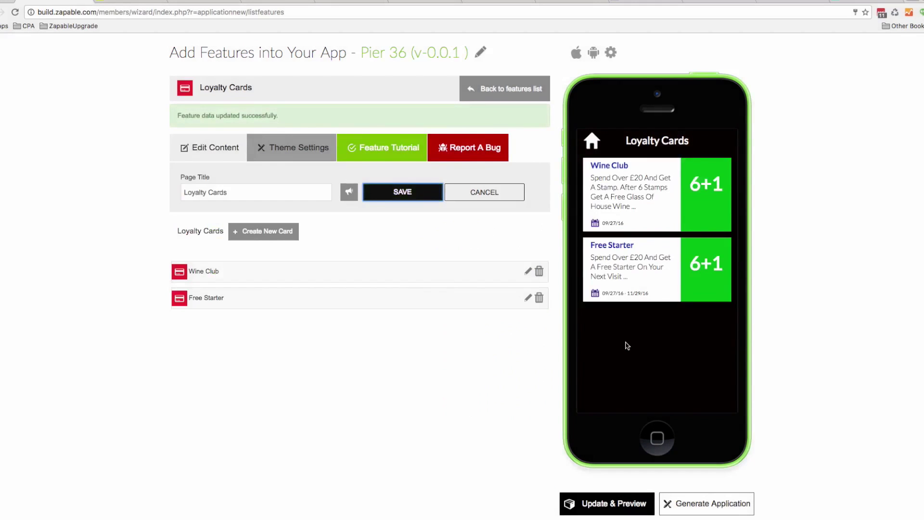
Make the background gradient's end colour red and save so the black-to-red gradient applies
click(284, 149)
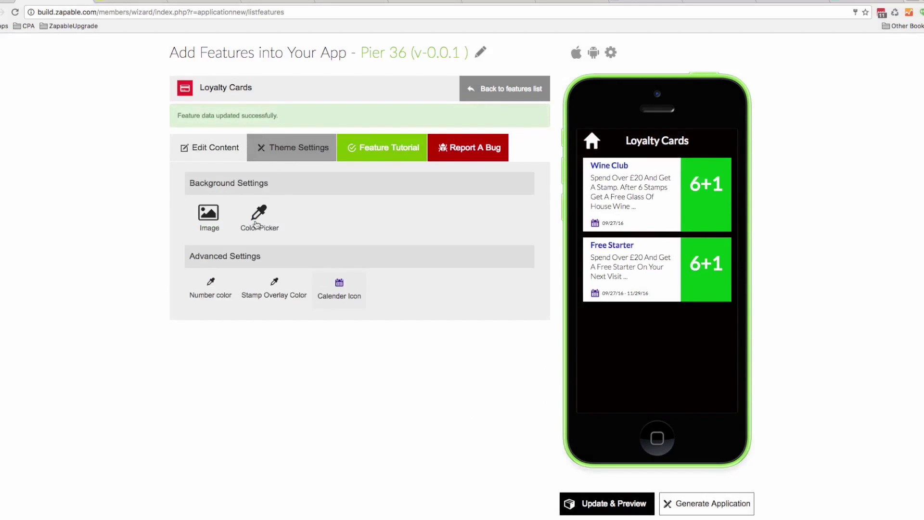
click(256, 225)
click(377, 304)
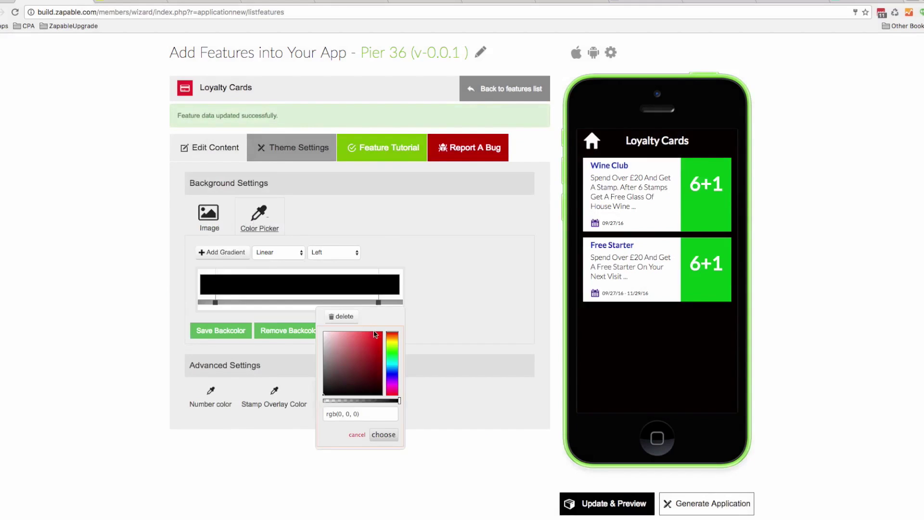
click(374, 339)
click(483, 341)
click(215, 332)
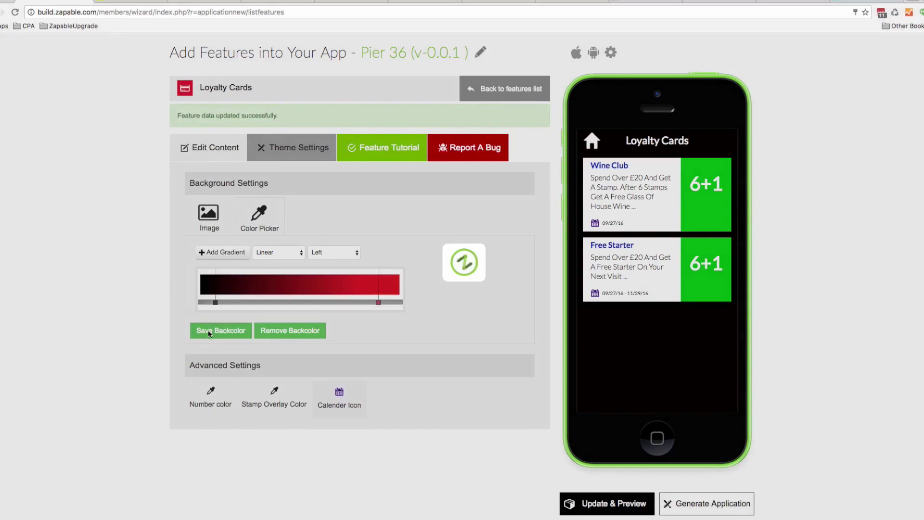
click(208, 144)
click(421, 192)
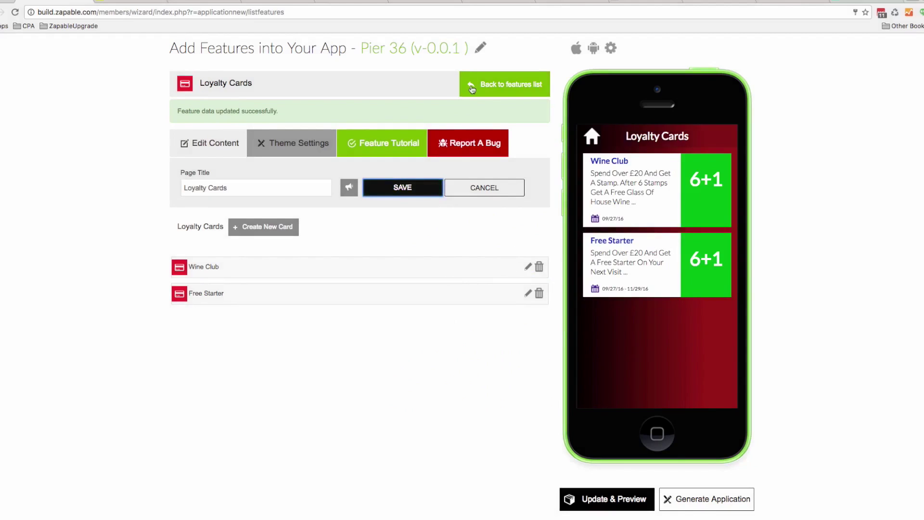
scroll(495, 237, up, 2)
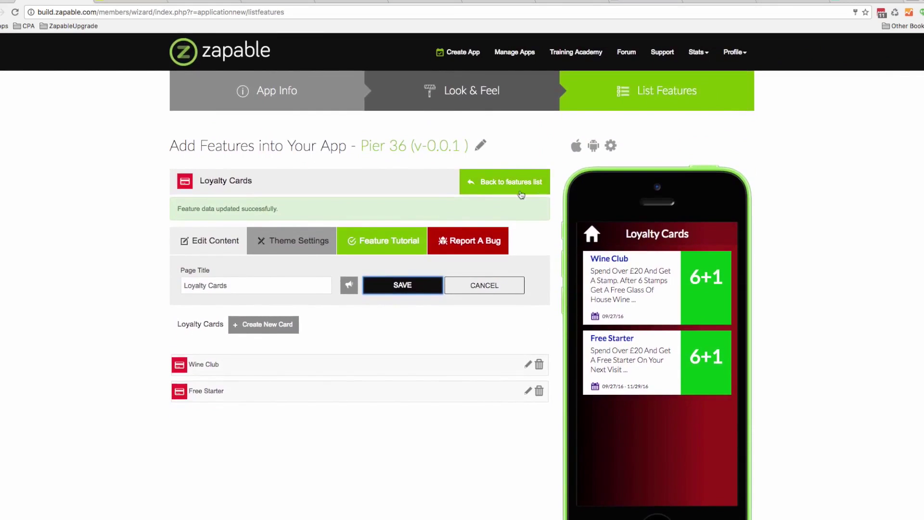
mouse_move(576, 147)
click(655, 150)
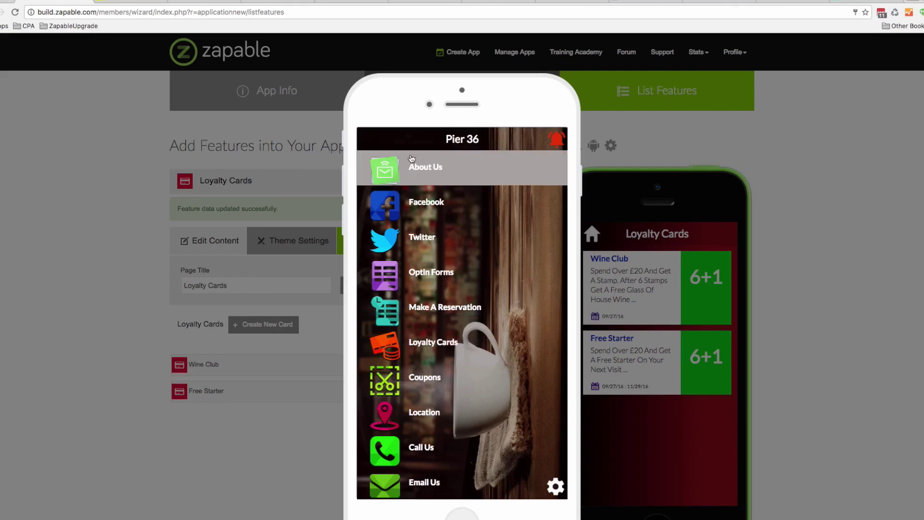
scroll(463, 217, down, 3)
scroll(463, 217, up, 3)
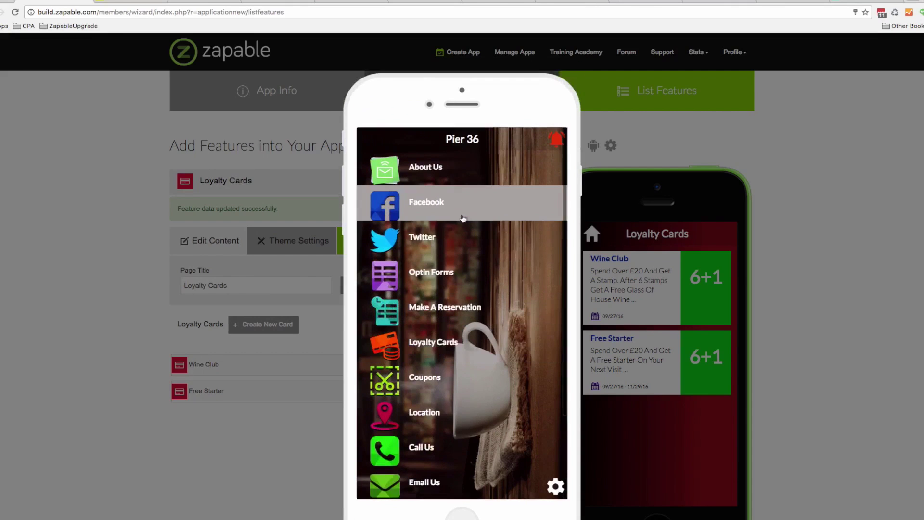
click(448, 168)
scroll(490, 210, down, 1)
scroll(490, 209, down, 15)
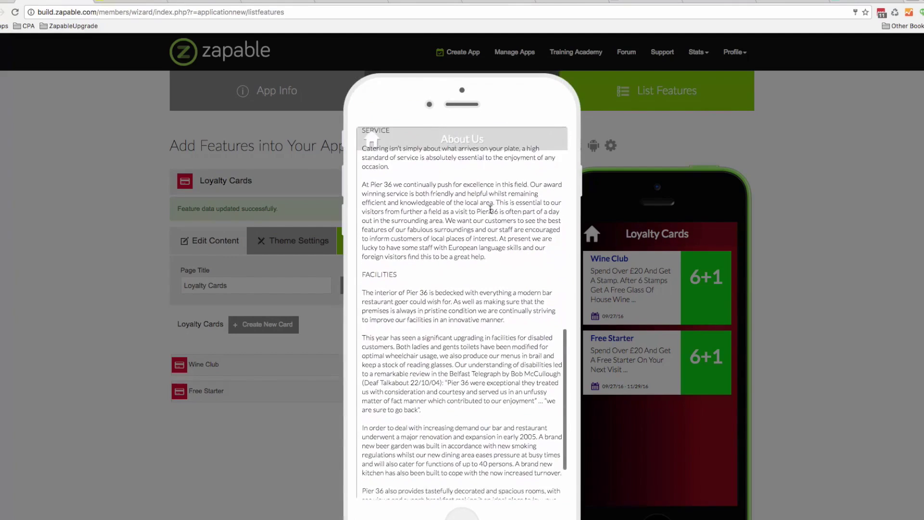
scroll(490, 210, up, 15)
click(374, 139)
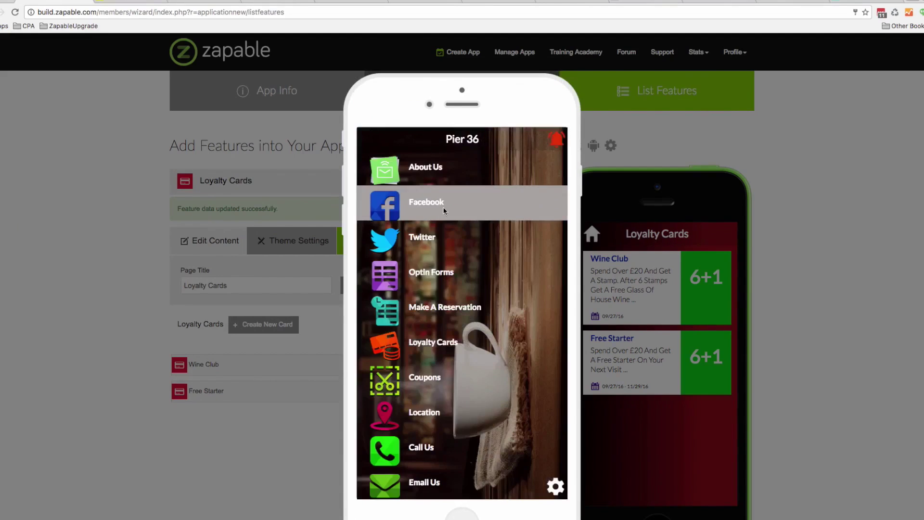
click(444, 211)
scroll(449, 209, down, 5)
scroll(451, 211, down, 5)
click(458, 227)
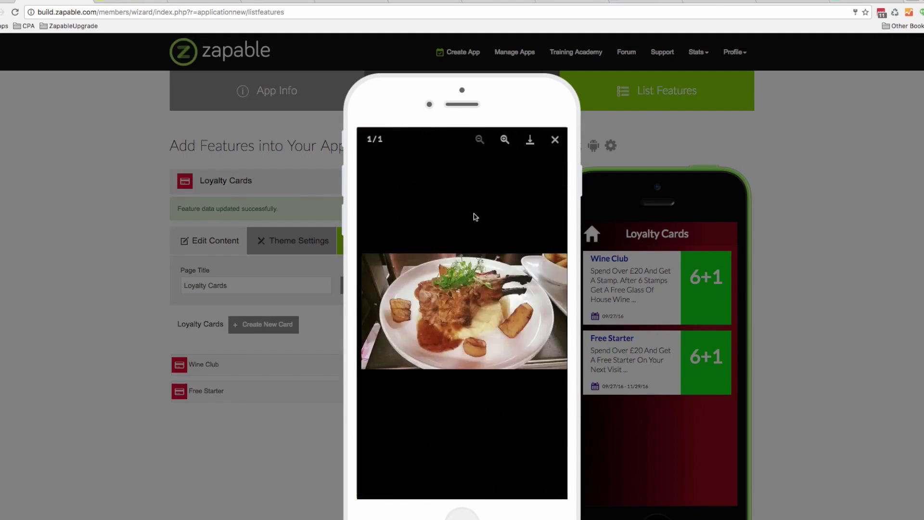
click(554, 140)
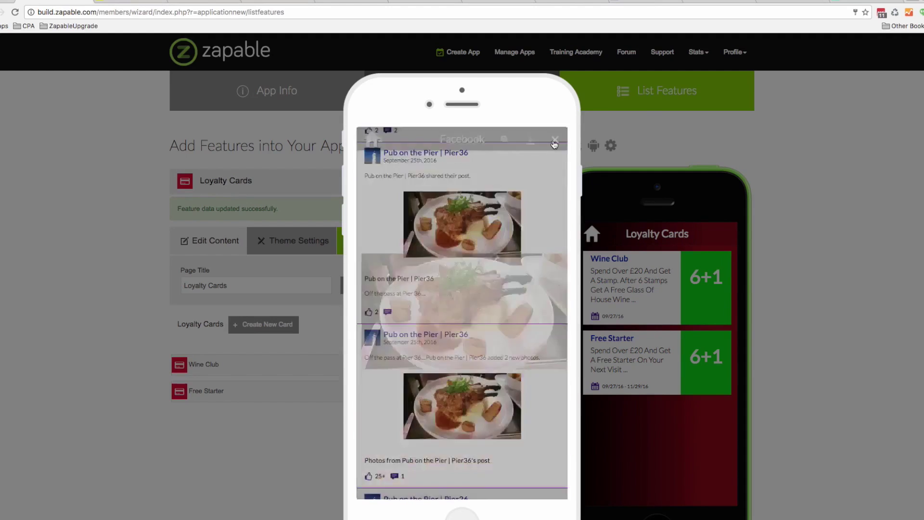
click(368, 140)
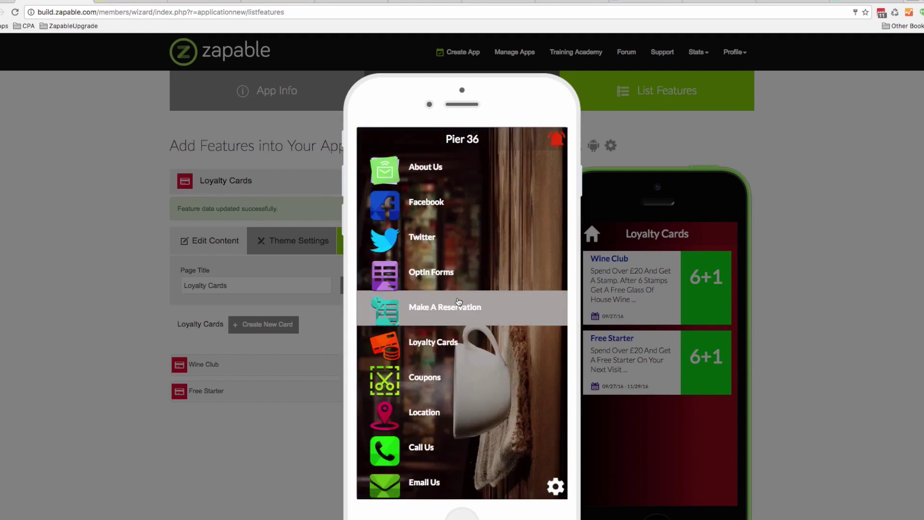
click(470, 304)
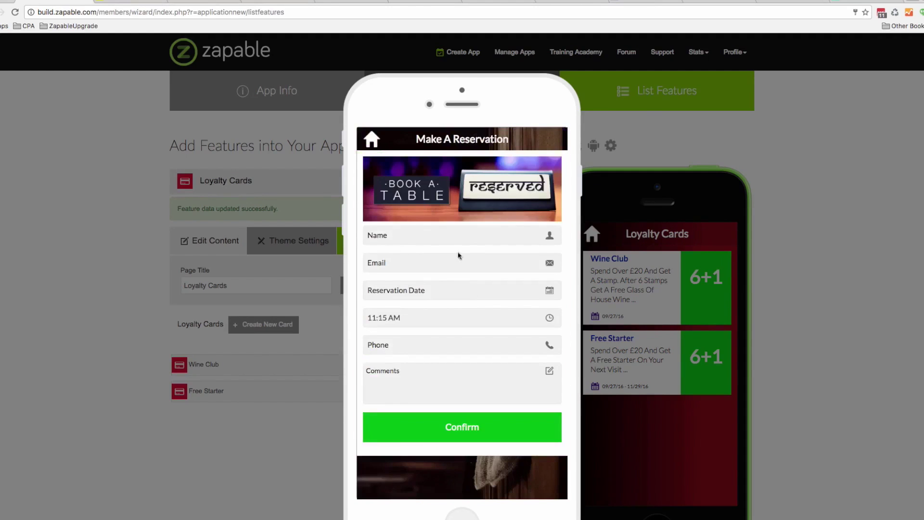
click(372, 139)
click(440, 315)
click(460, 200)
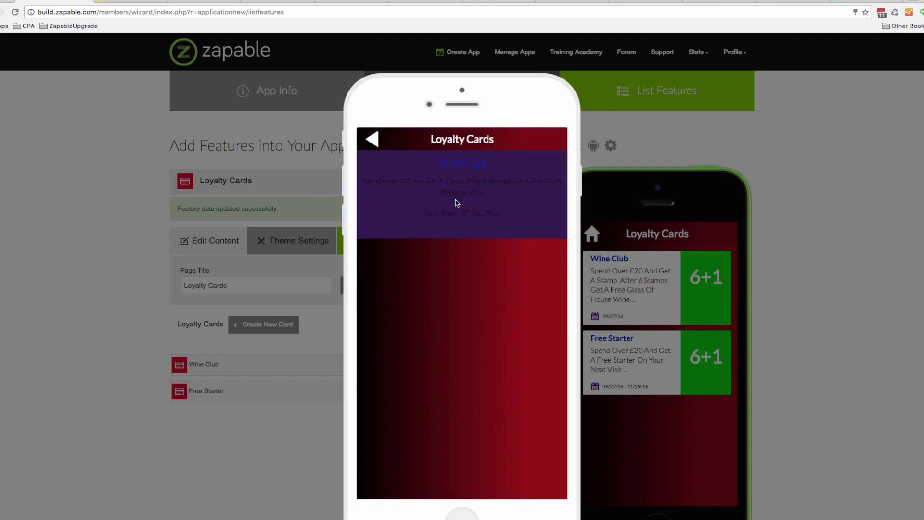
click(373, 141)
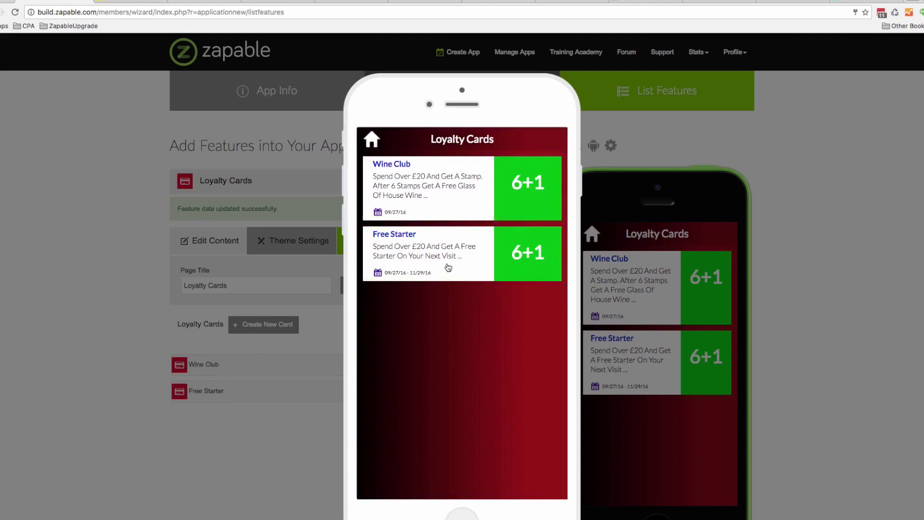
click(370, 140)
scroll(453, 263, down, 2)
click(450, 308)
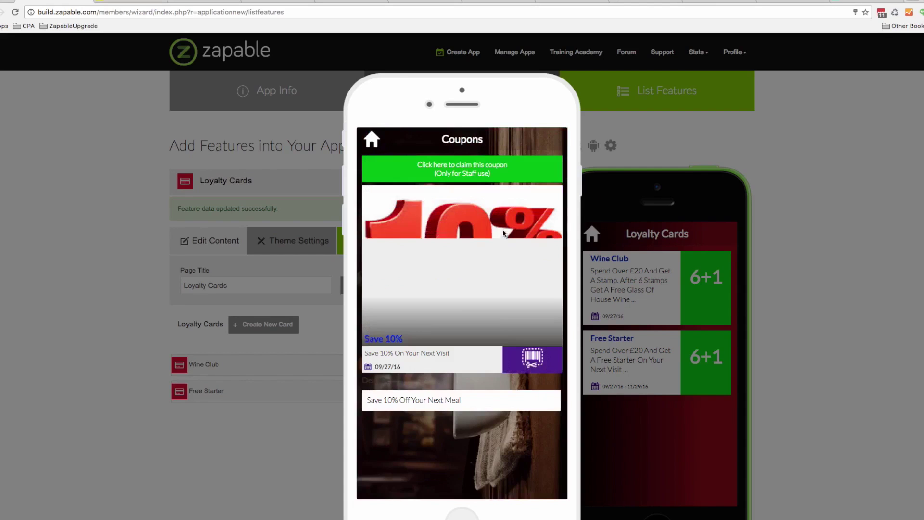
click(369, 142)
scroll(467, 269, down, 1)
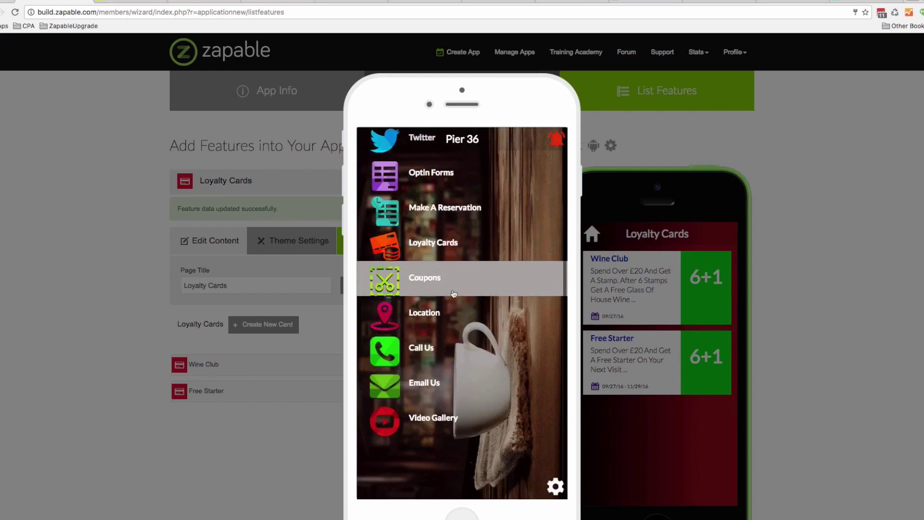
click(440, 312)
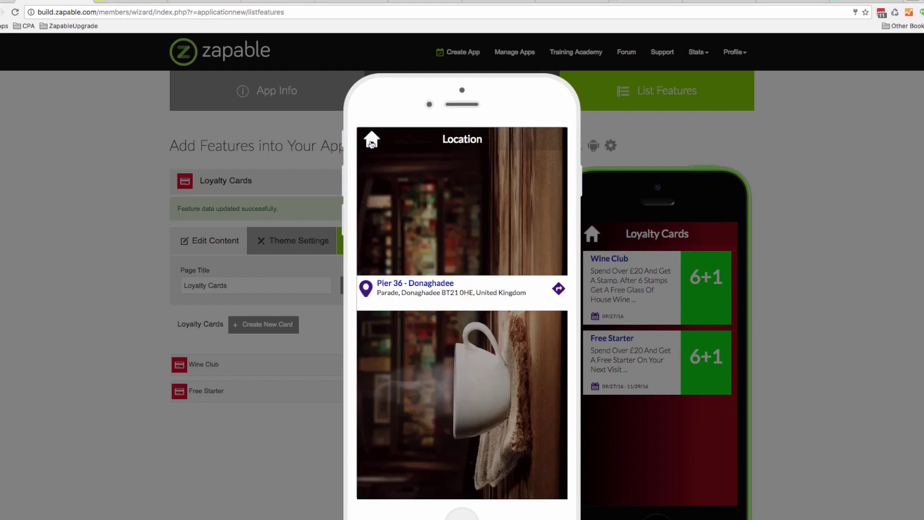
click(372, 142)
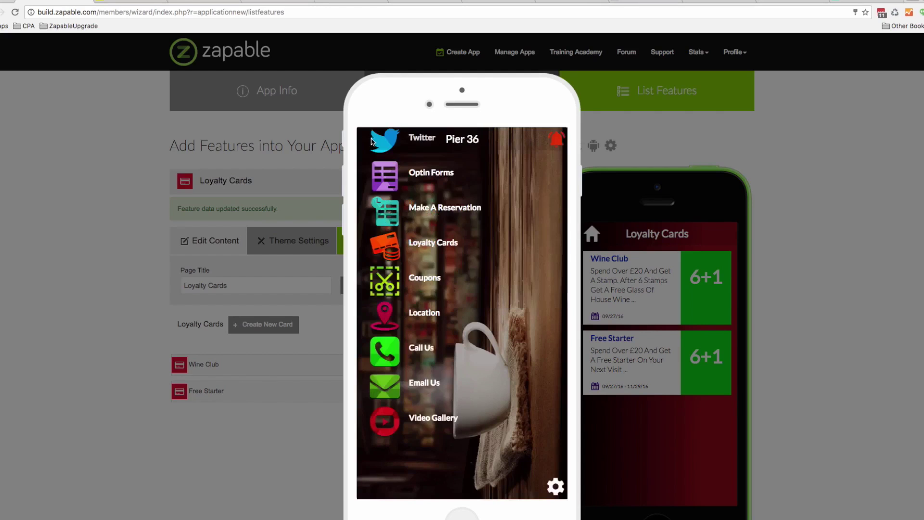
click(448, 412)
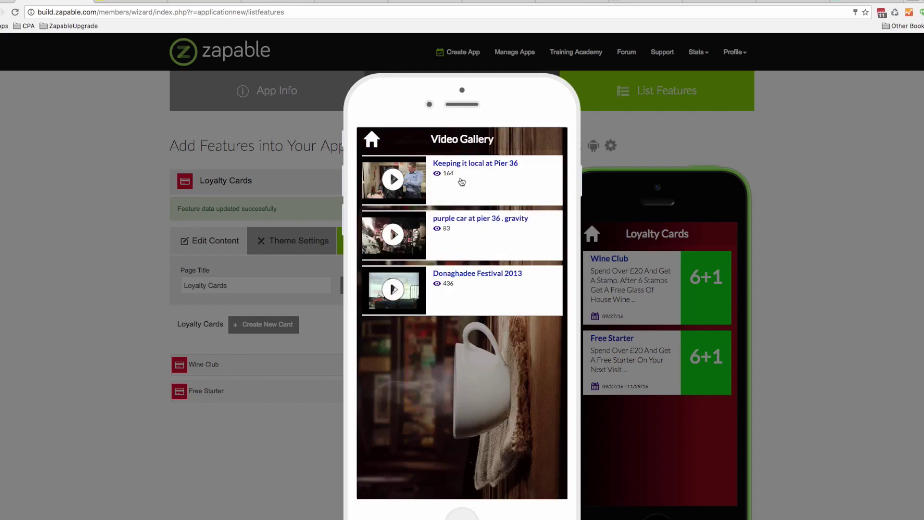
click(372, 140)
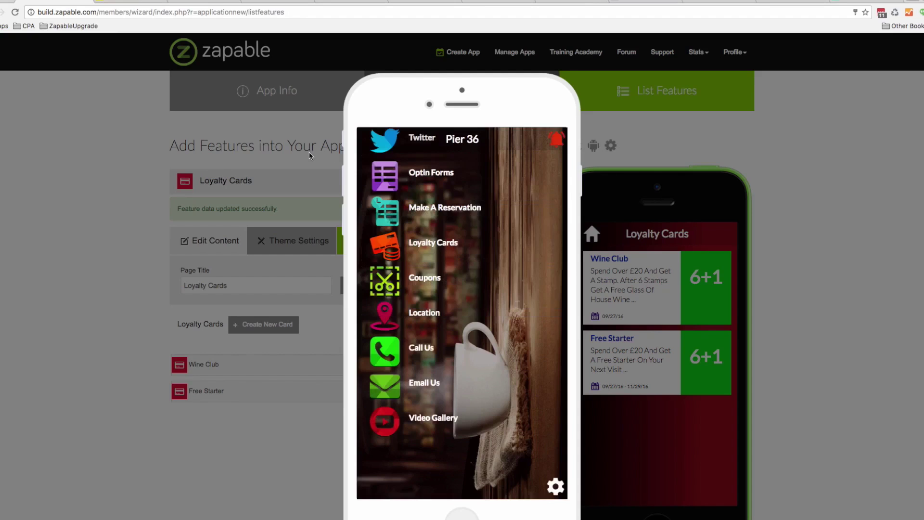
click(310, 156)
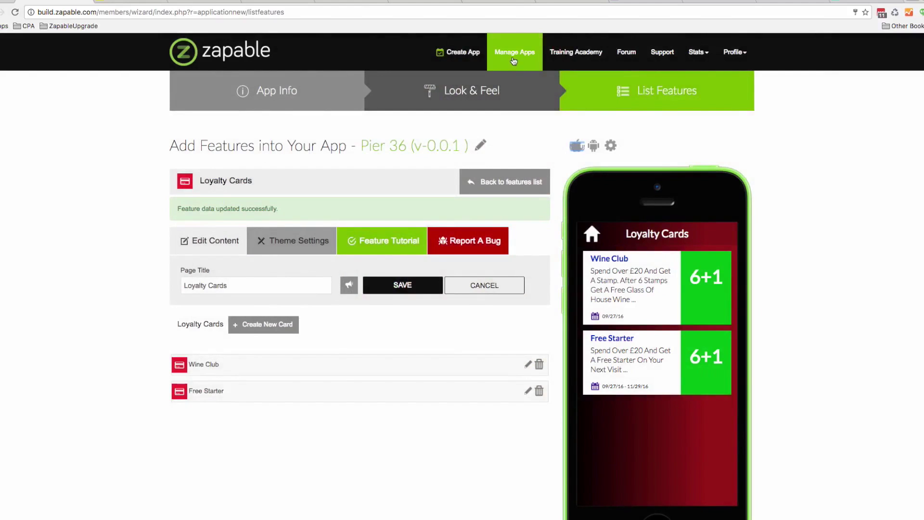
Open Manage Apps and show the options dropdown for the Photo Clone app
click(513, 58)
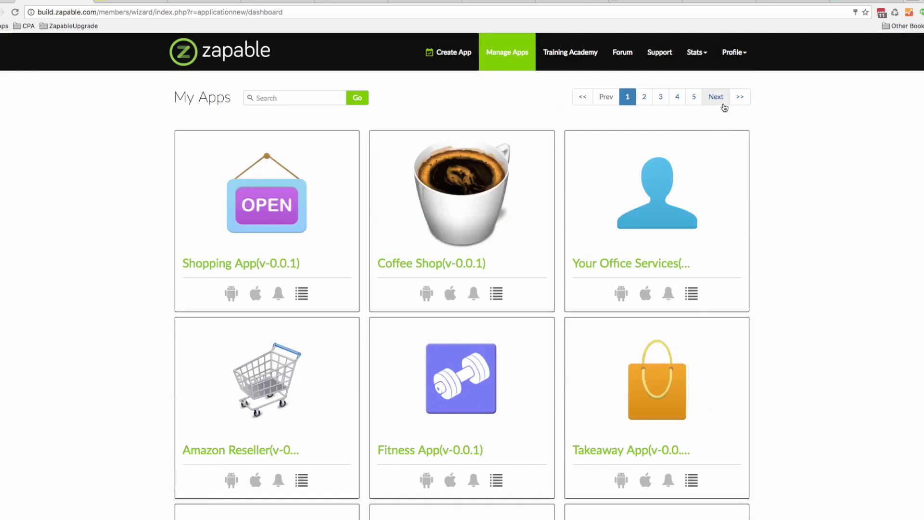
scroll(736, 101, down, 10)
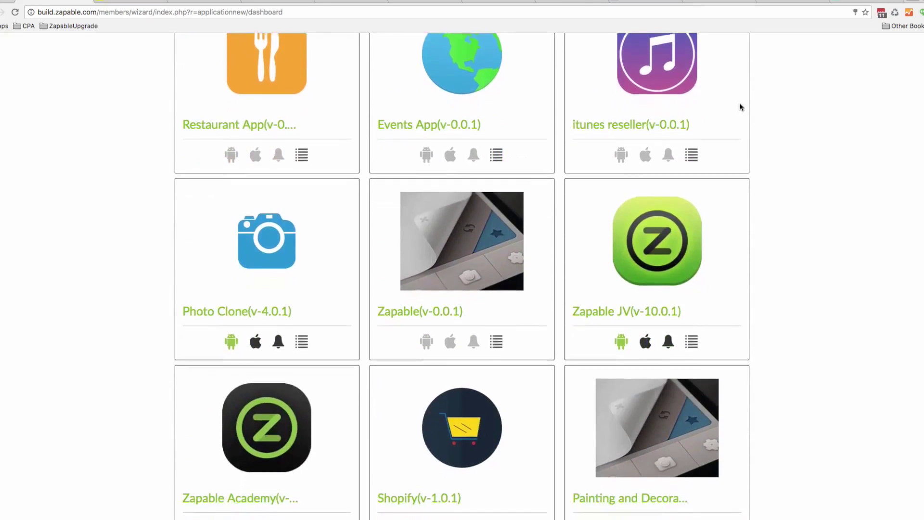
scroll(741, 107, down, 1)
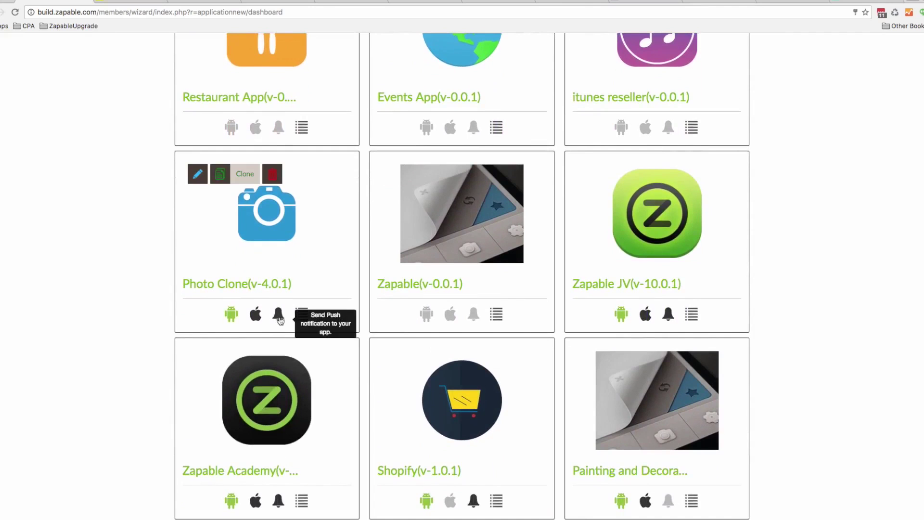
click(302, 315)
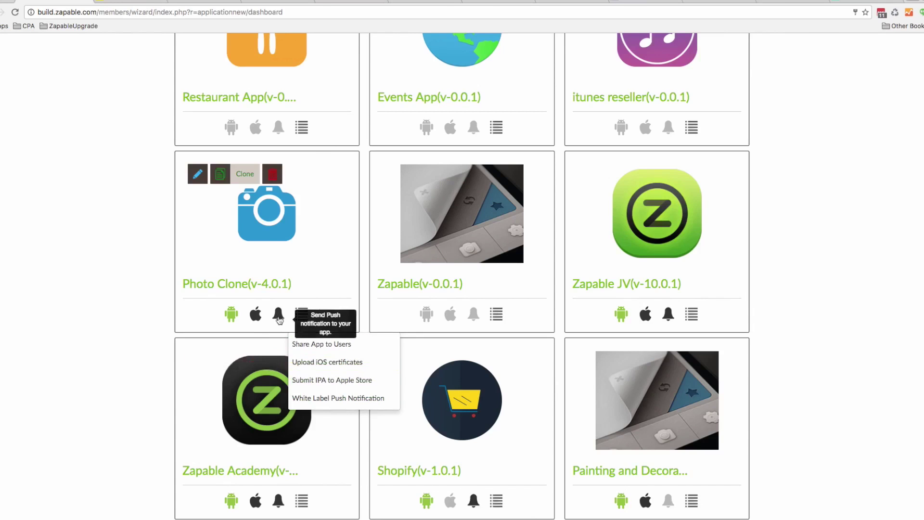
Open the White Label Push Notification details and load its URL in a new browser tab
click(329, 399)
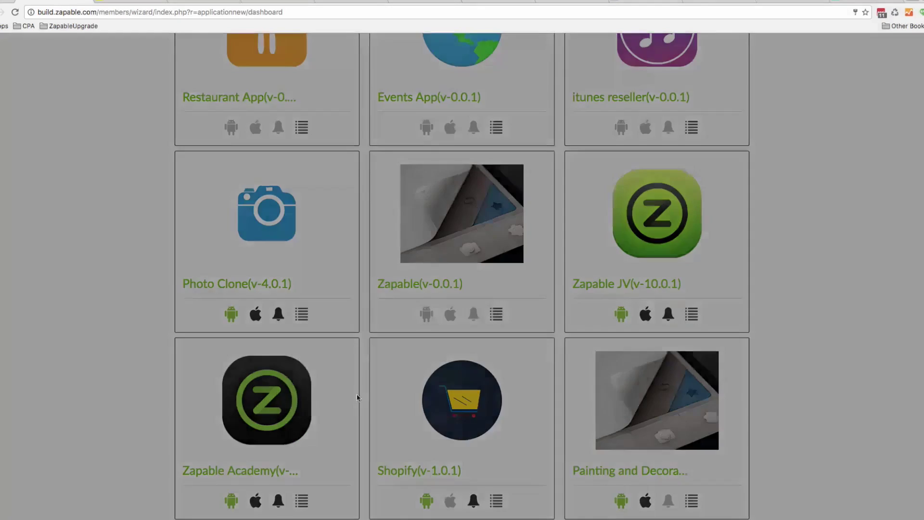
double_click(430, 151)
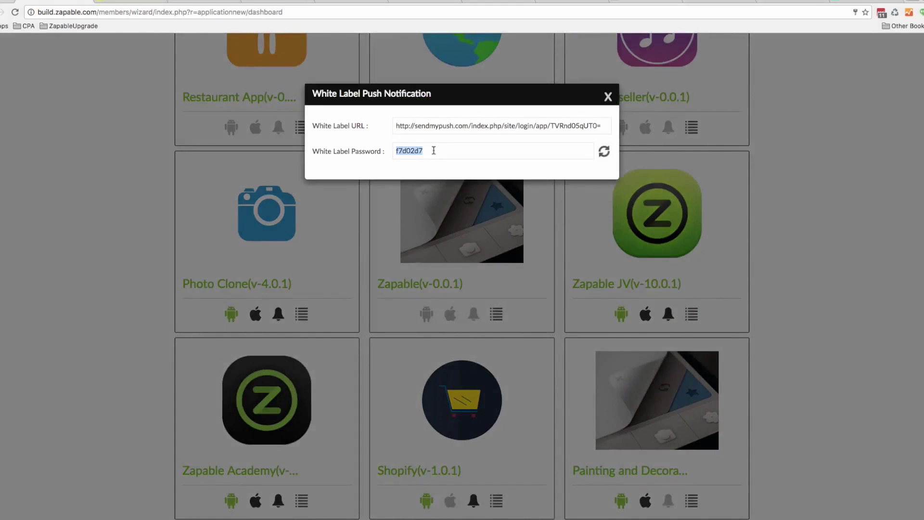
triple_click(427, 130)
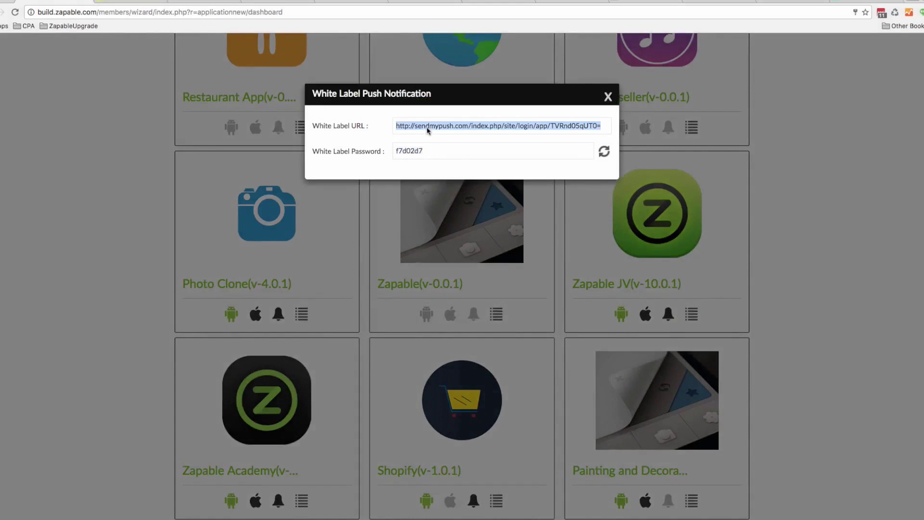
key(ctrl+c)
key(ctrl+t)
key(ctrl+v)
key(Return)
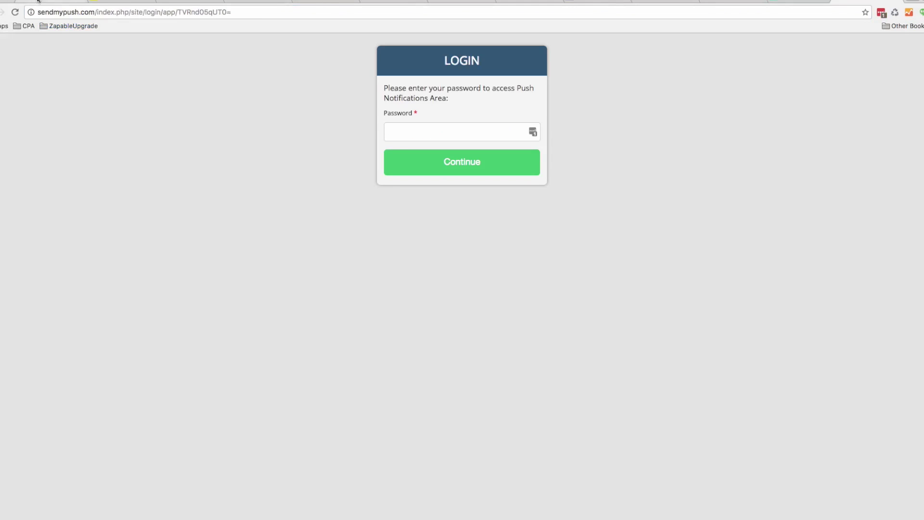
Back on the white-label details, select the push notification password for copying
click(37, 1)
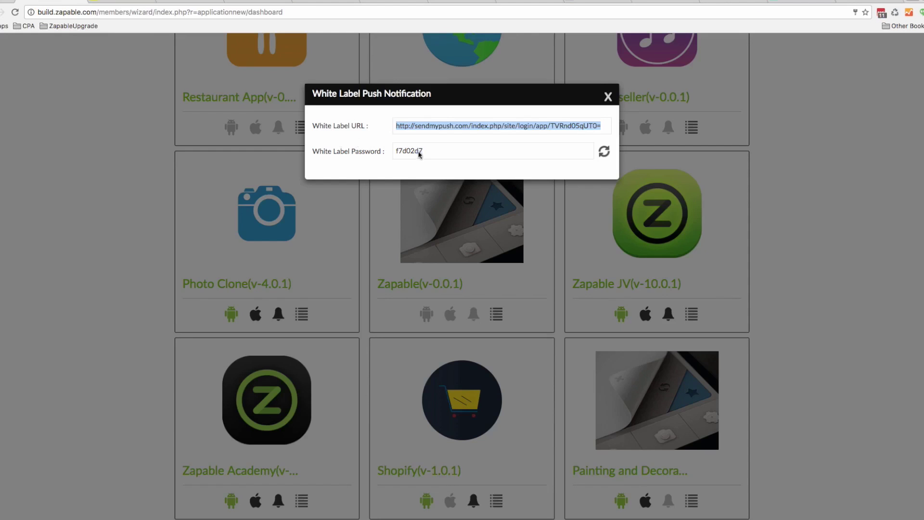
double_click(410, 151)
click(426, 153)
drag(426, 153, 394, 151)
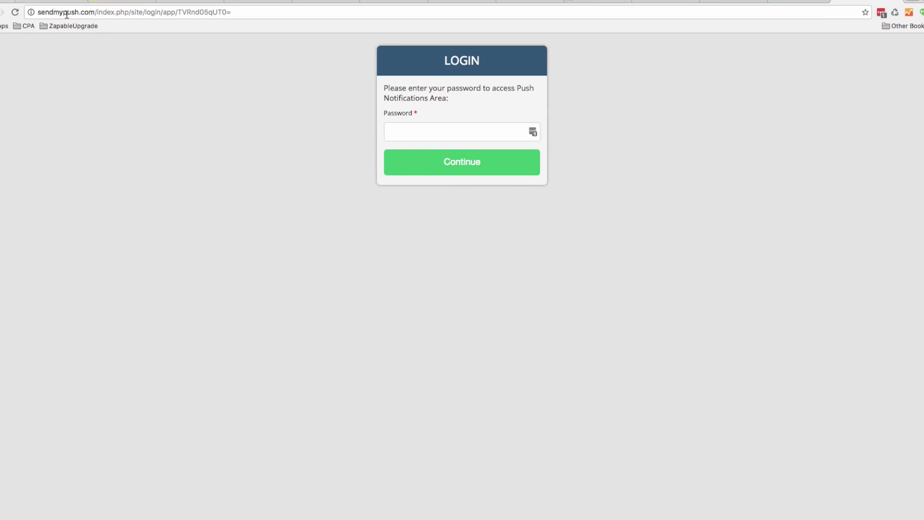
Log in to the SendMyPush Push Notifications Area with the pasted password, declining to save it
click(416, 128)
key(super+v)
click(458, 164)
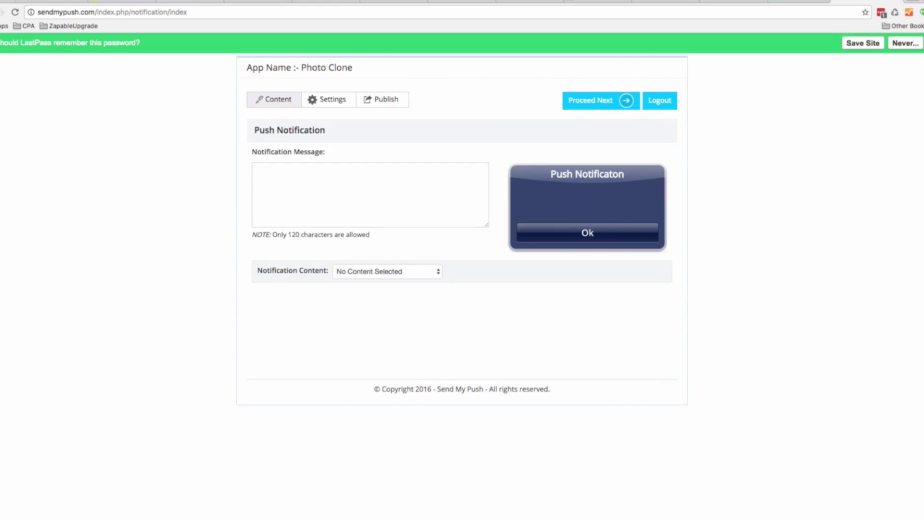
click(905, 43)
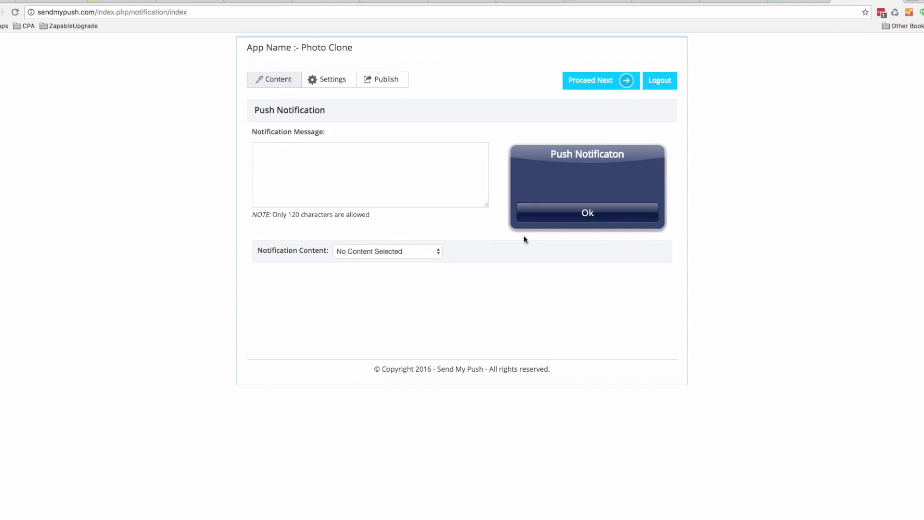
Write the notification message 'Get 10% Of Your Next Meal. Offer Valid Till Saturday'
click(307, 176)
text(Get 10)
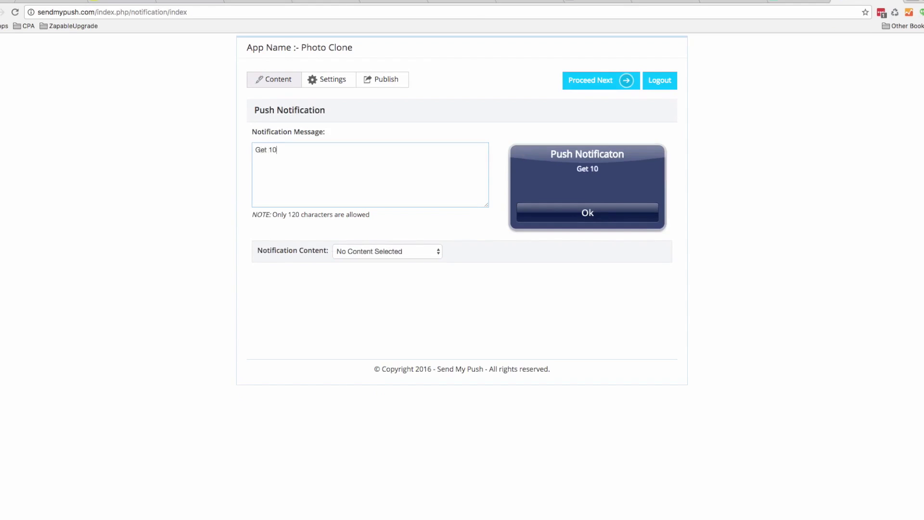
text(% Of Your Next Meal)
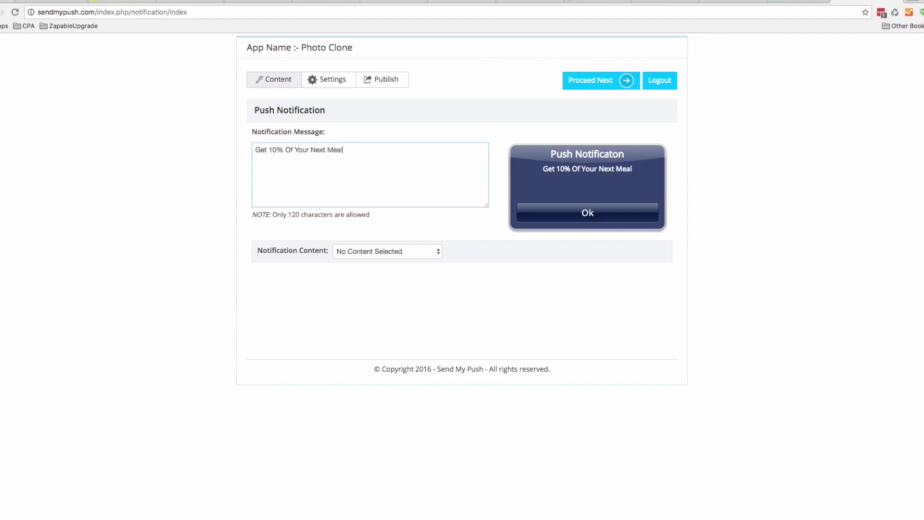
text(. Offer valid)
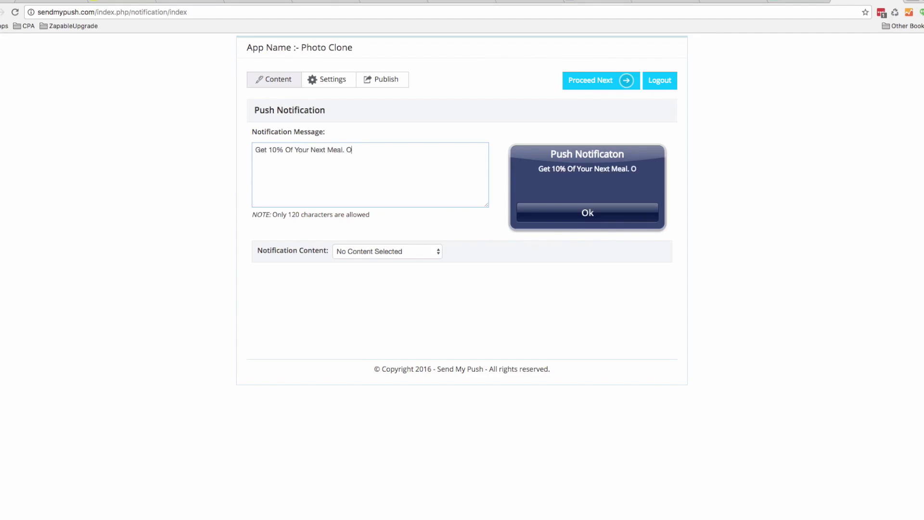
key(BackSpace)
key(BackSpace)
key(BackSpace)
key(BackSpace)
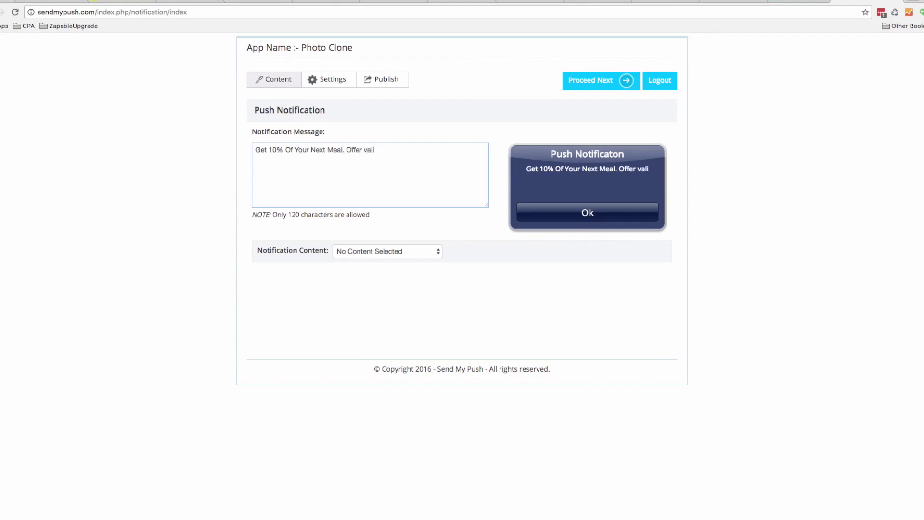
key(BackSpace)
text(Valid )
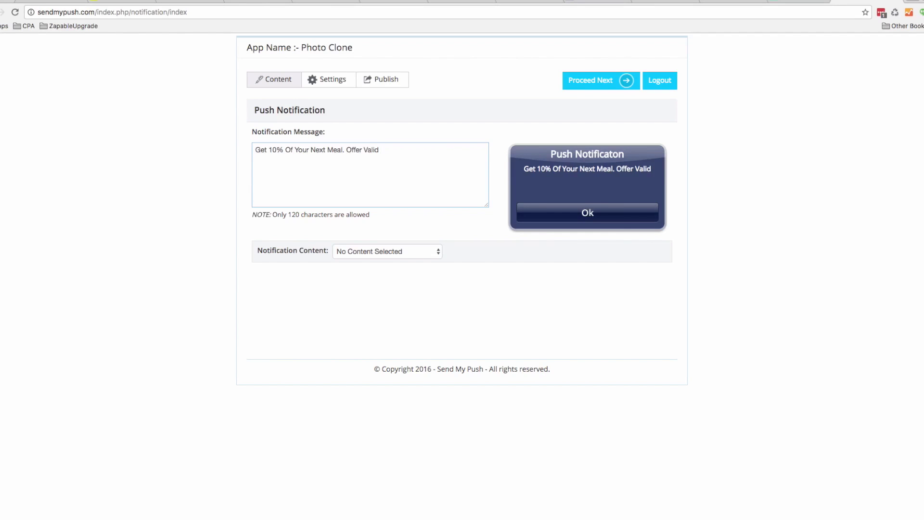
text(Till)
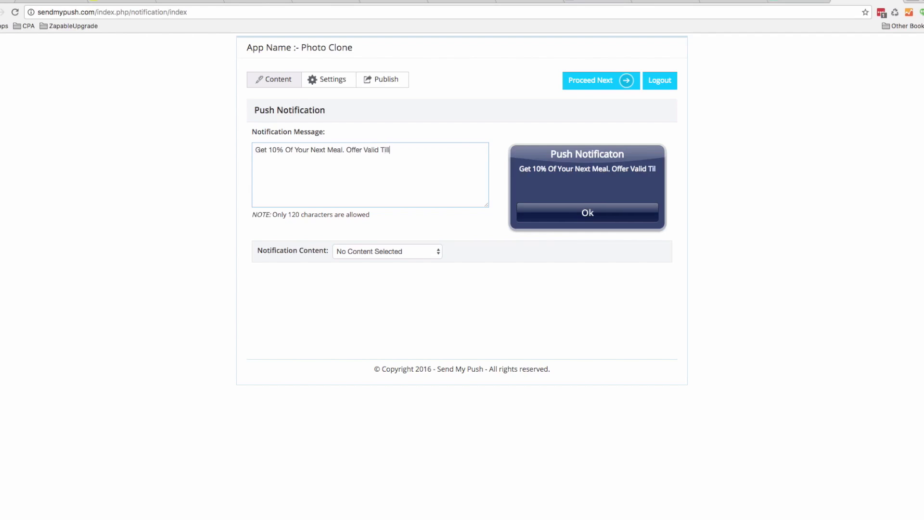
text( Saturdau)
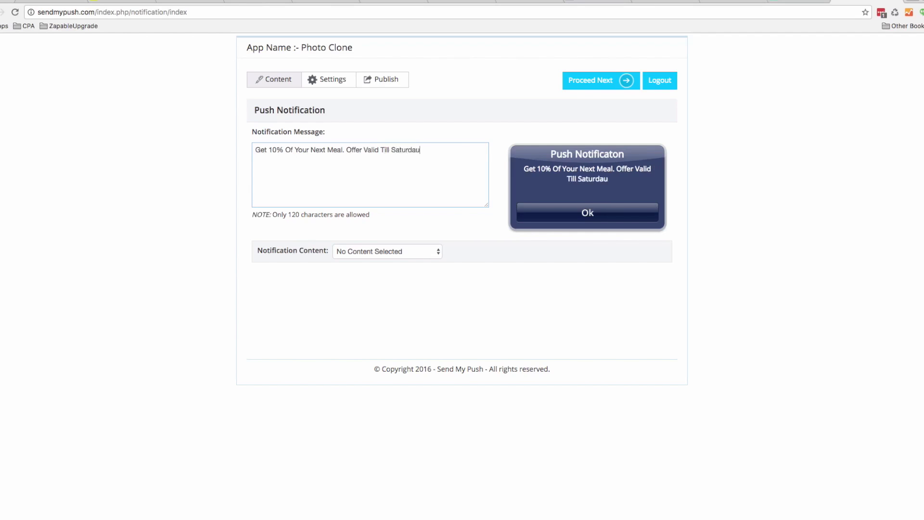
key(BackSpace)
text(y)
Set Notification Content to Link an App Tab, pointing to the Coupons tab, and proceed
click(385, 252)
click(388, 262)
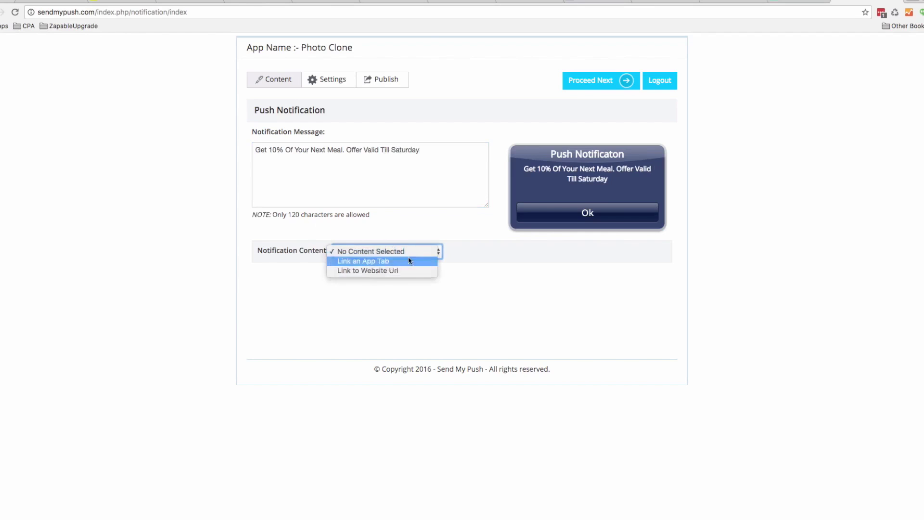
click(435, 252)
click(435, 252)
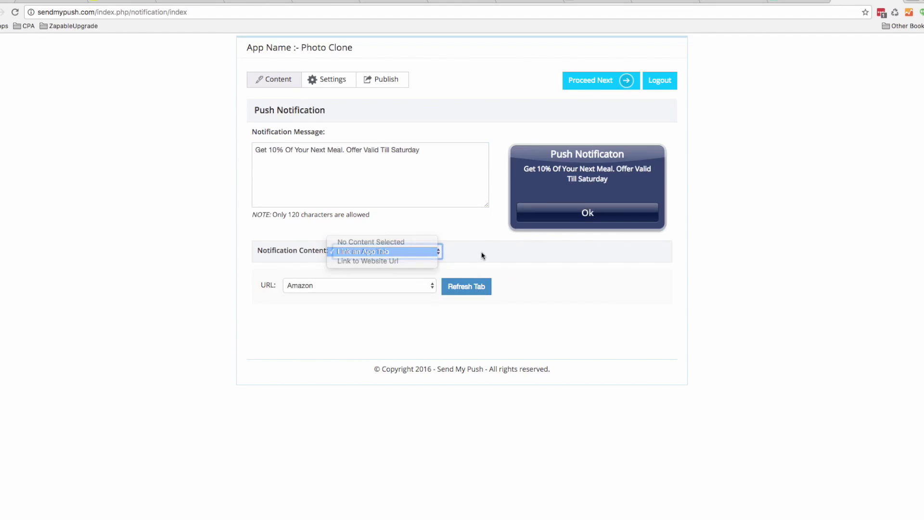
click(412, 284)
click(424, 259)
click(411, 251)
click(404, 263)
click(382, 256)
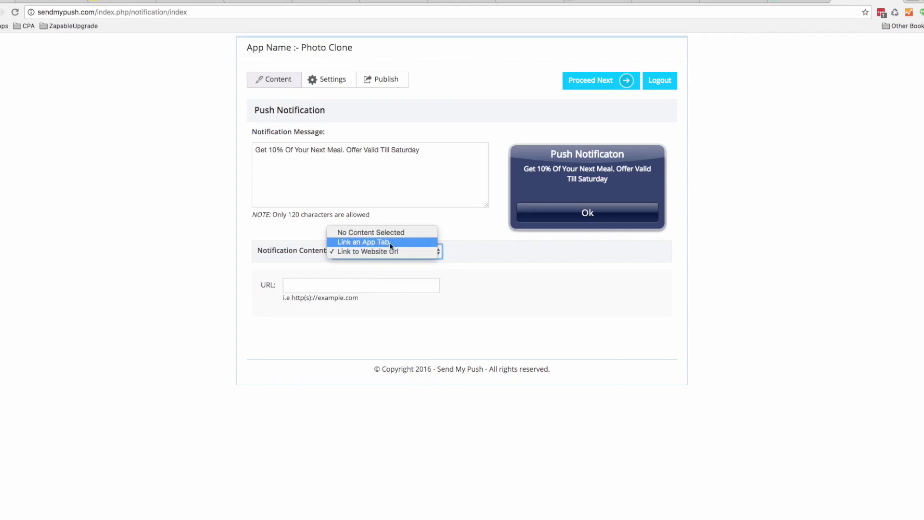
click(385, 242)
click(355, 290)
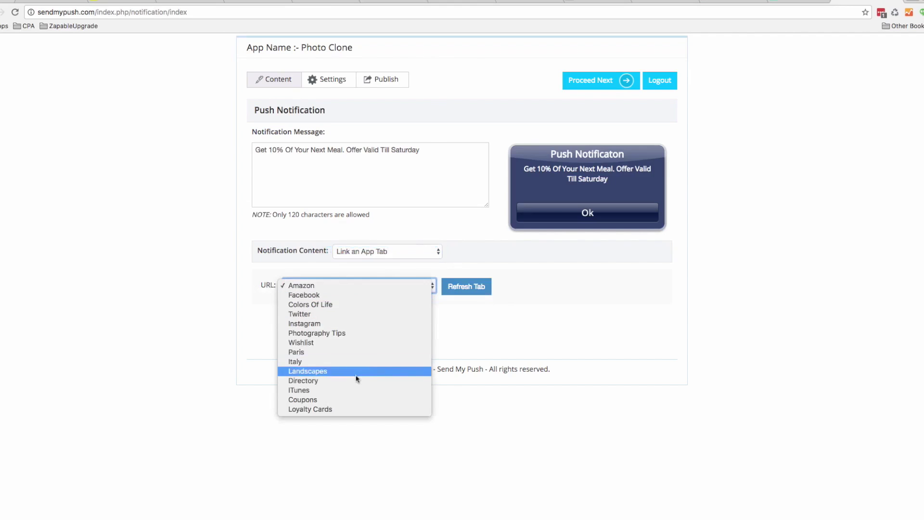
click(423, 398)
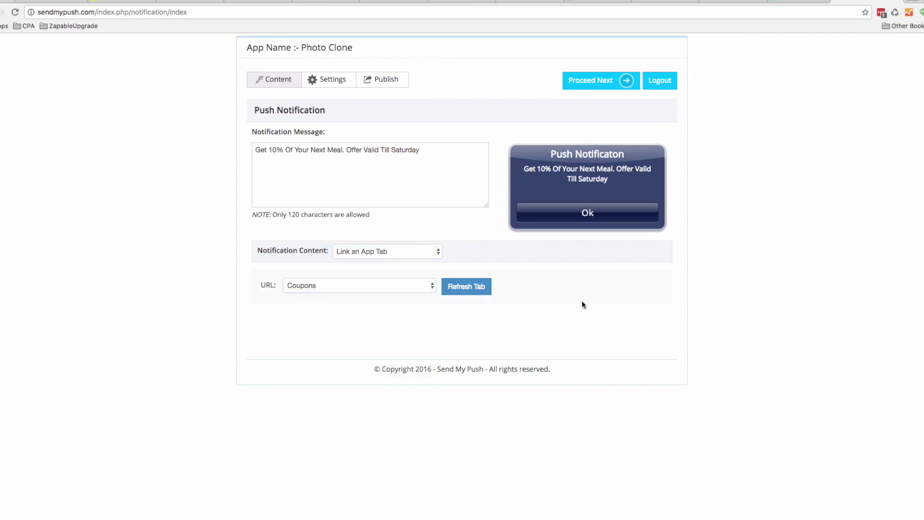
click(589, 83)
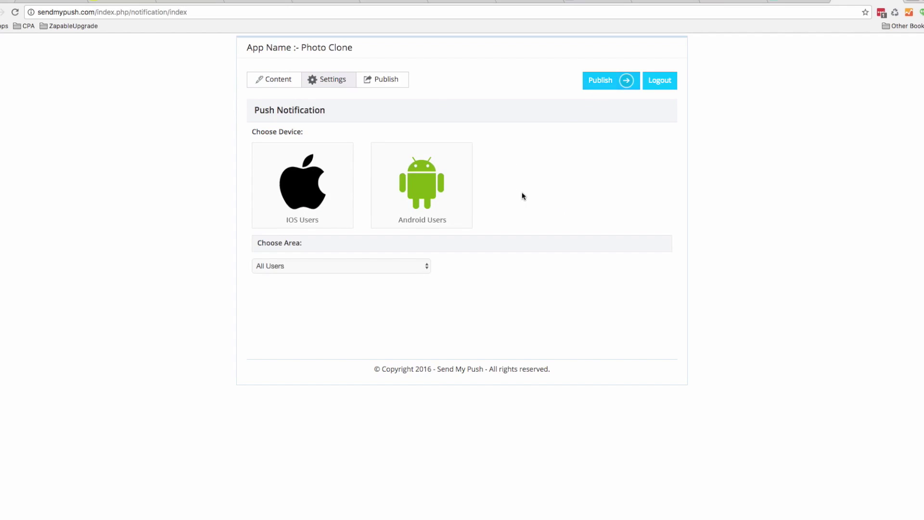
Target both iOS and Android users
click(306, 174)
click(429, 172)
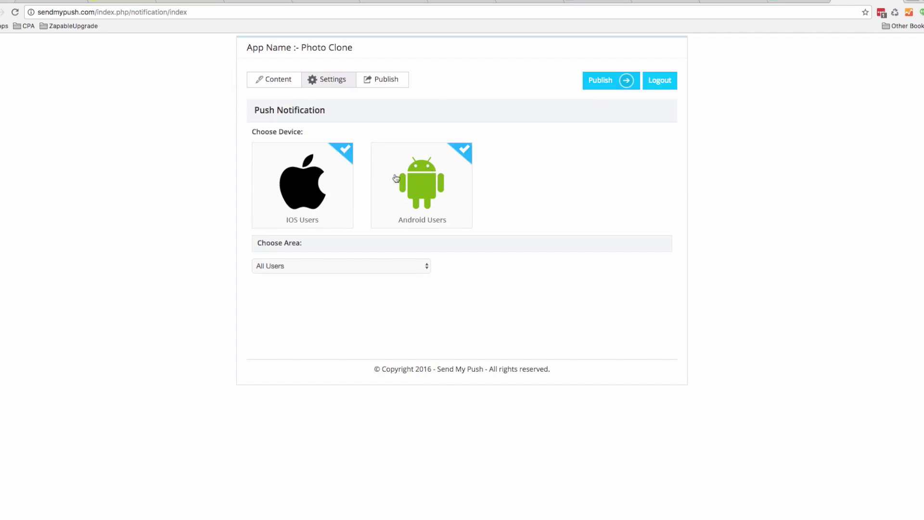
click(314, 182)
click(421, 178)
click(449, 183)
click(320, 175)
Limit the audience to a chosen area centred on Donaghadee, United Kingdom
click(299, 266)
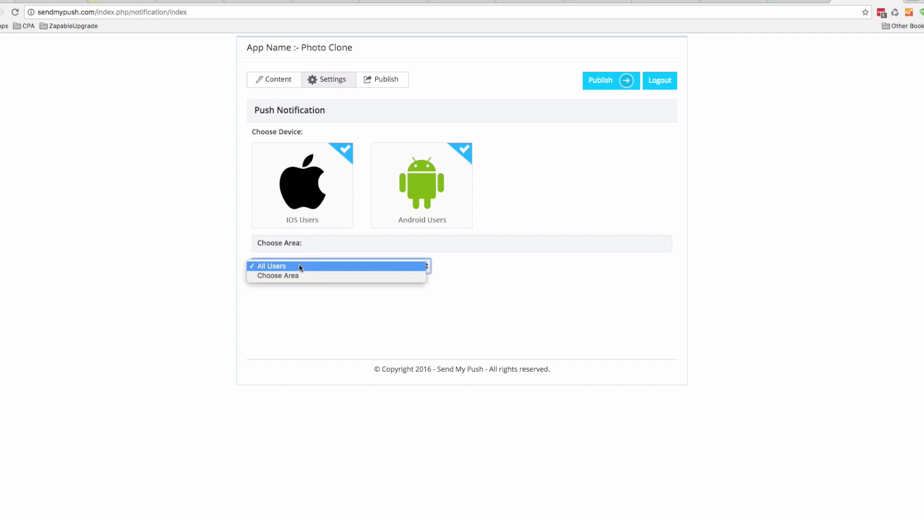
click(299, 275)
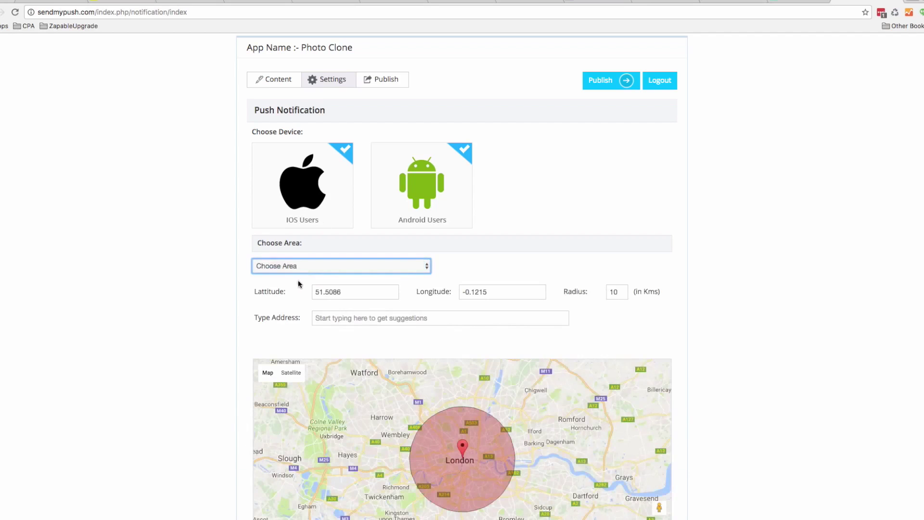
click(356, 320)
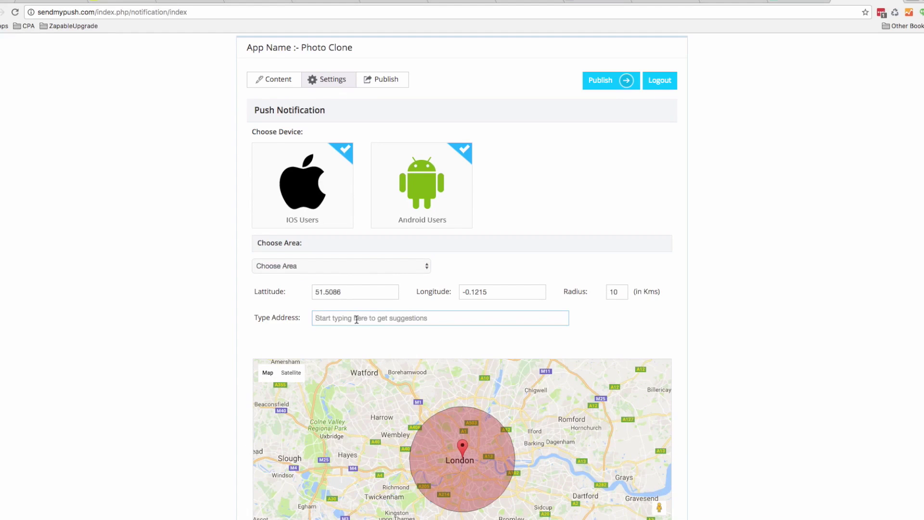
text(donag)
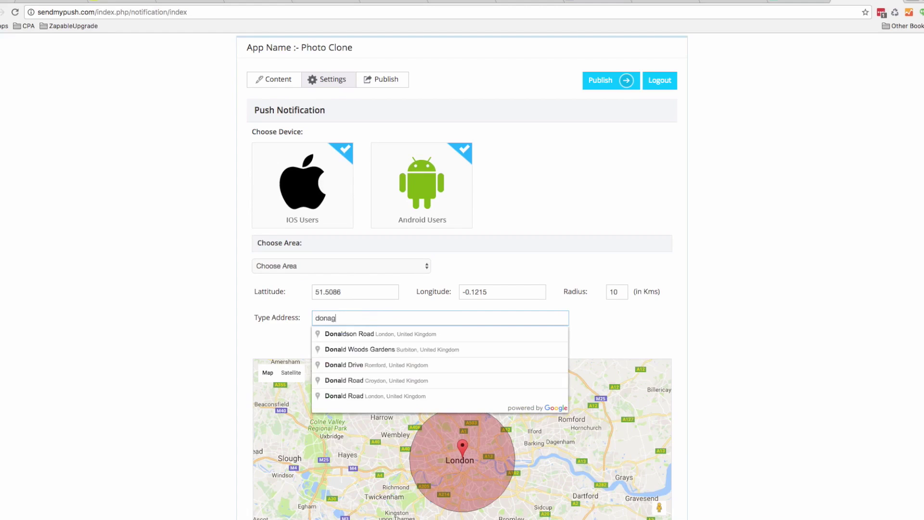
text(ah)
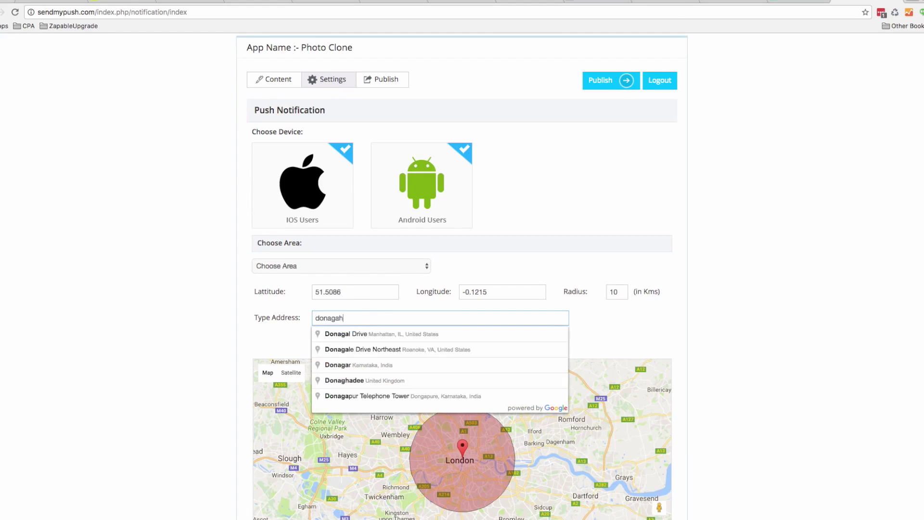
text(adee)
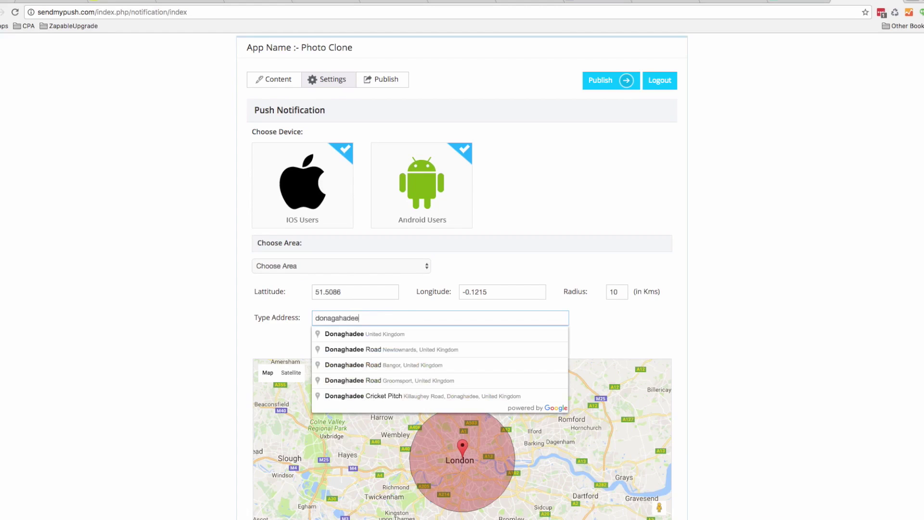
click(372, 336)
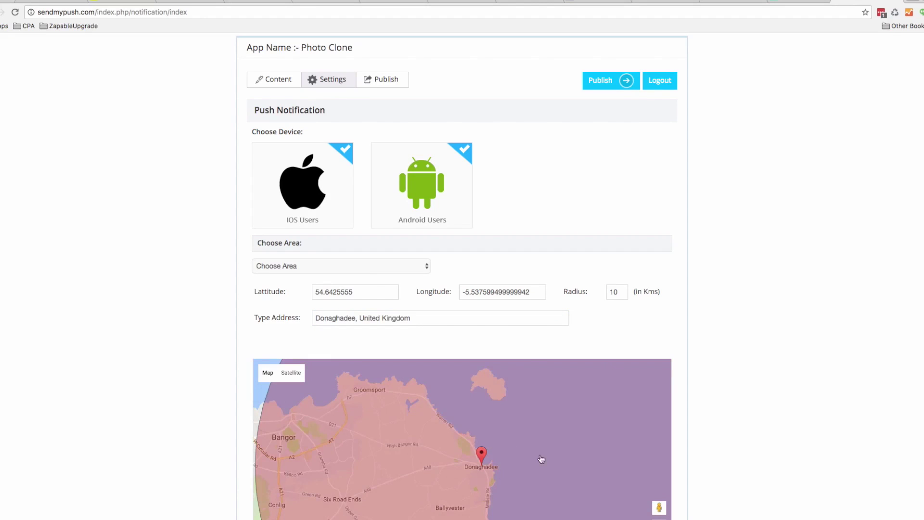
Set the radius to 7 km, zoom the map out, and nudge the centre marker
double_click(613, 292)
text(7)
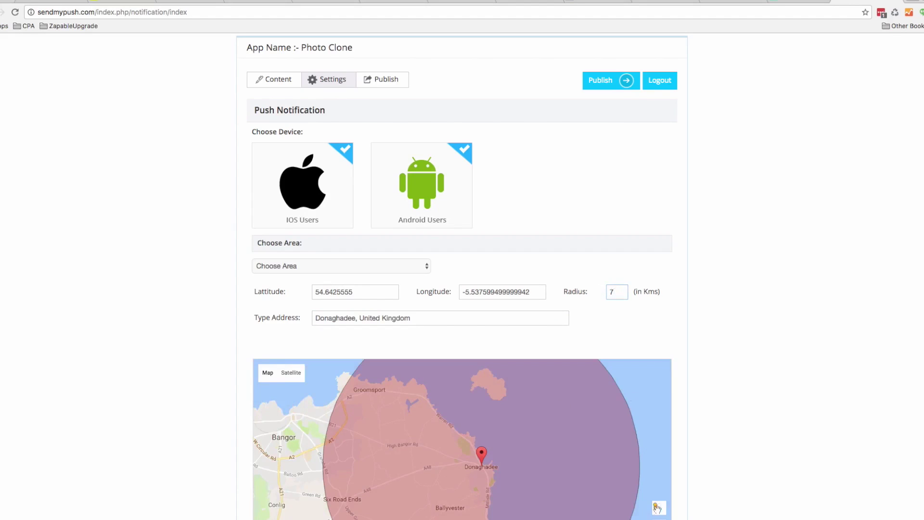
scroll(693, 402, down, 3)
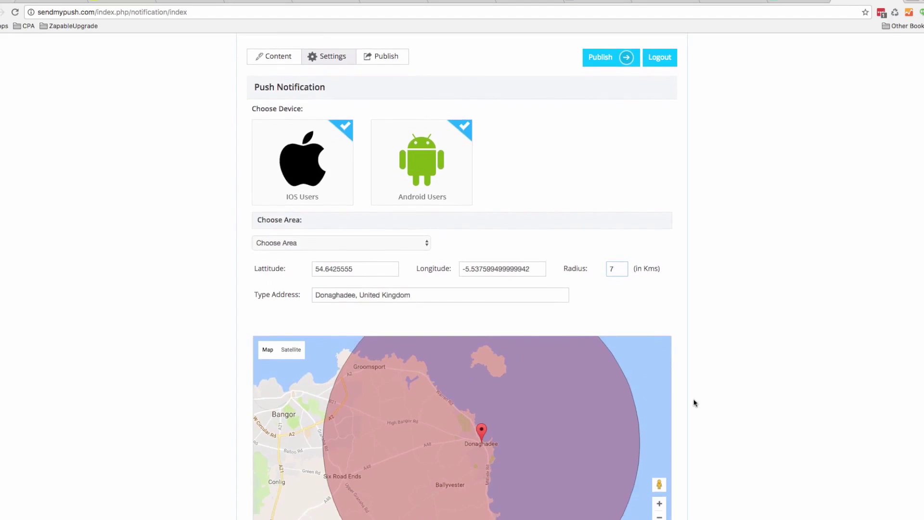
click(659, 458)
click(659, 459)
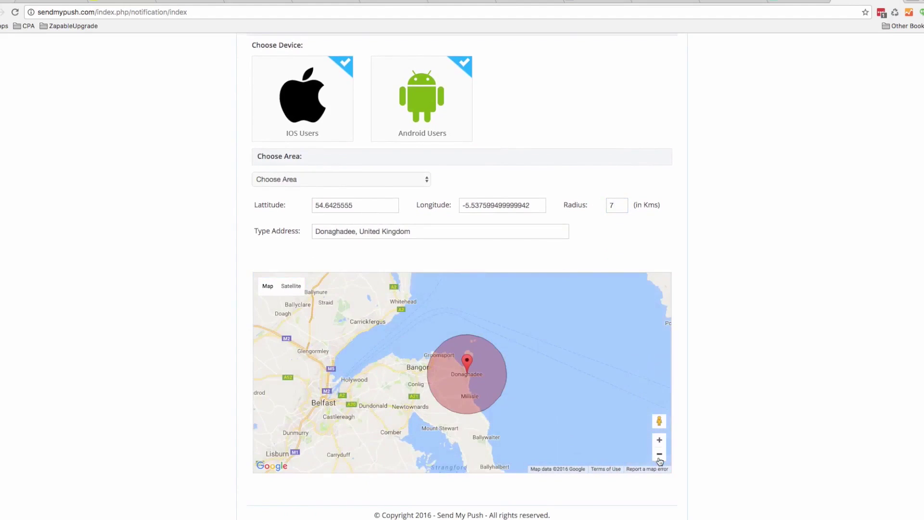
drag(472, 360, 471, 356)
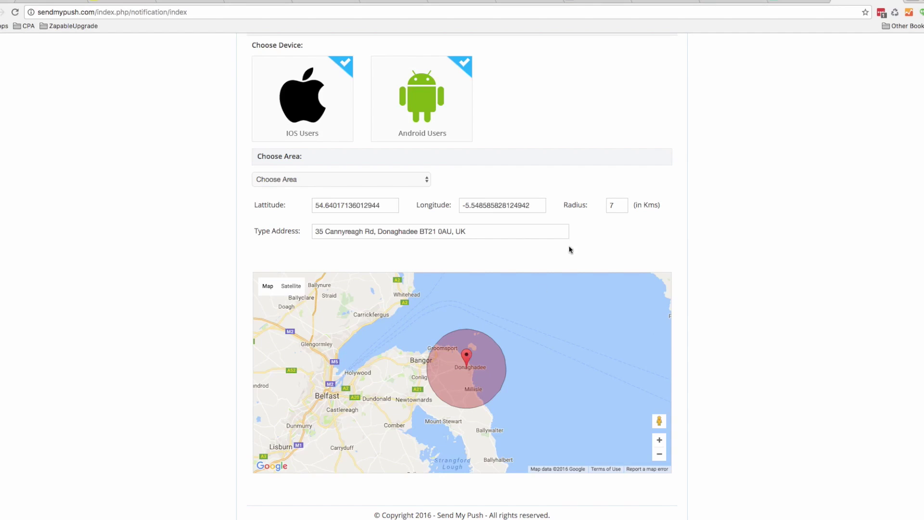
Replace the 7 km radius value with 12
double_click(620, 205)
text(12)
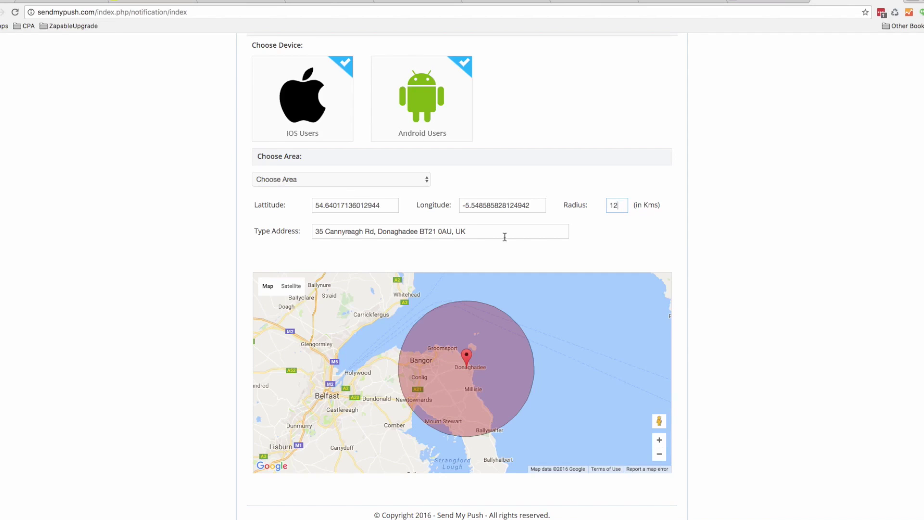
Back in Zapable, go to page 11 of my apps and open Fitness Center for editing
click(66, 1)
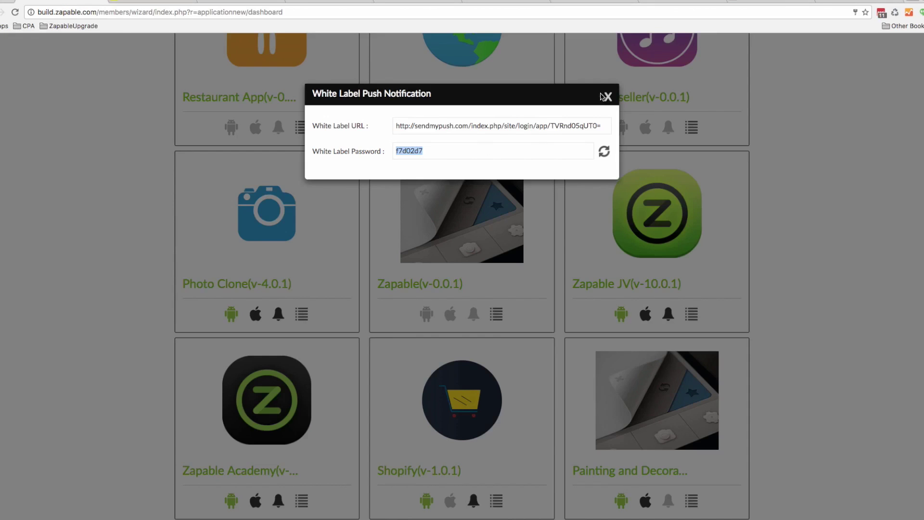
click(609, 97)
click(738, 98)
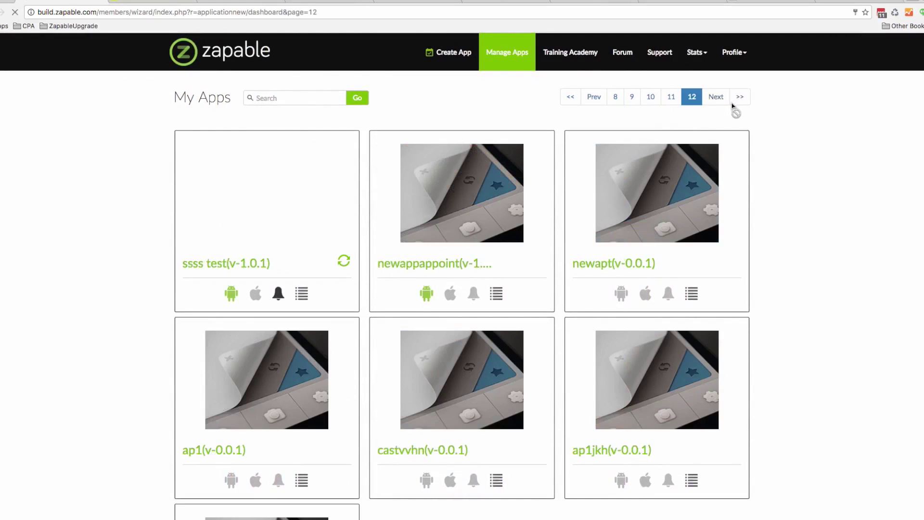
click(671, 97)
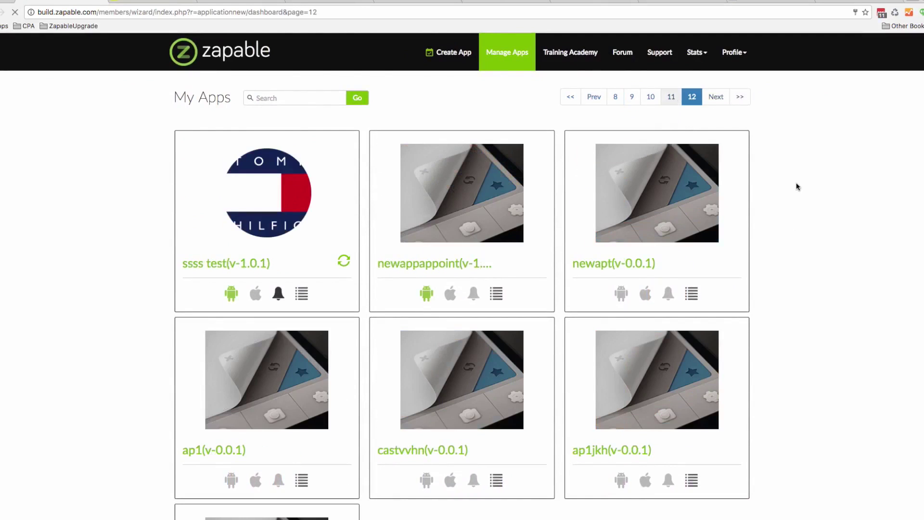
scroll(809, 189, down, 10)
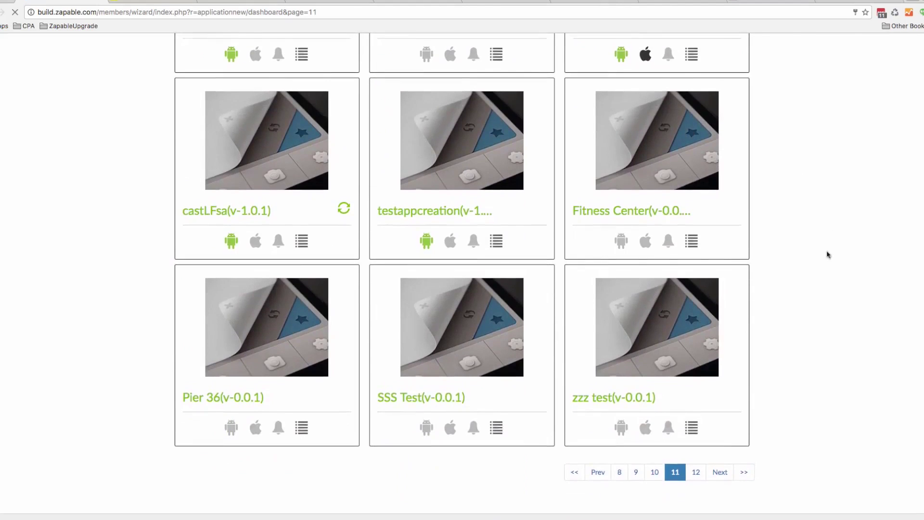
scroll(823, 284, up, 2)
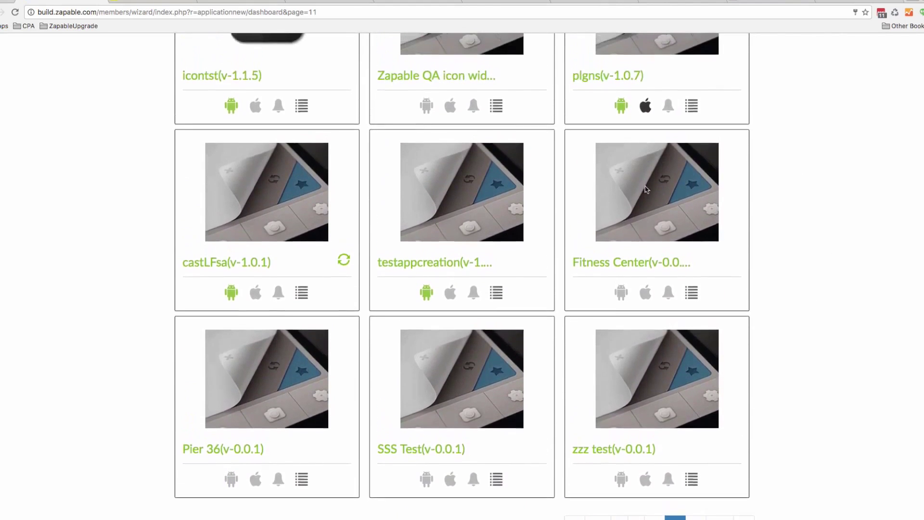
click(588, 162)
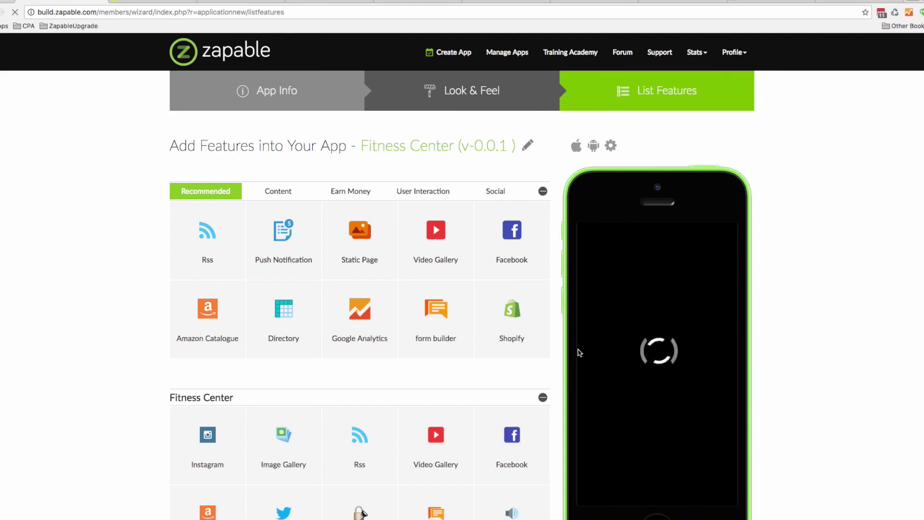
Log into the previewed Fitness Center app with its app password
scroll(559, 373, down, 2)
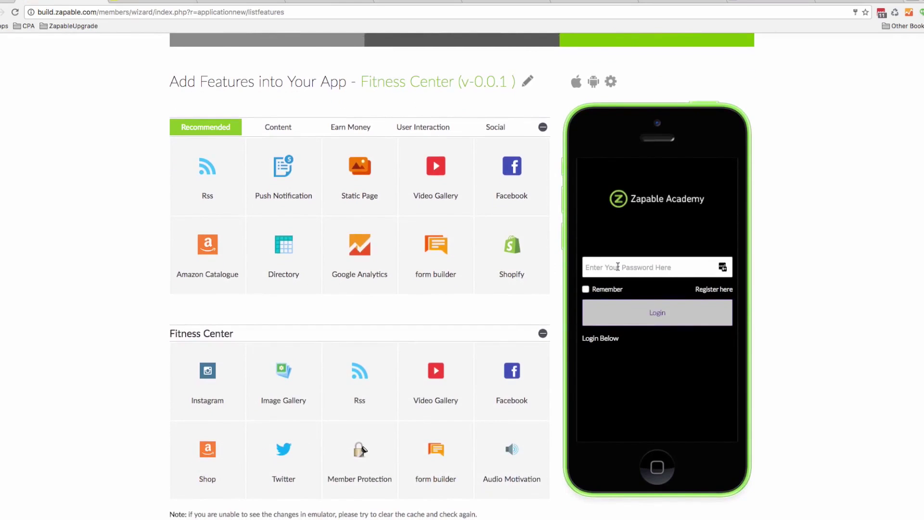
click(623, 267)
text(•••••••)
click(683, 313)
Open the Member Protection feature's settings and inspect the App password field
mouse_move(492, 388)
scroll(434, 433, down, 2)
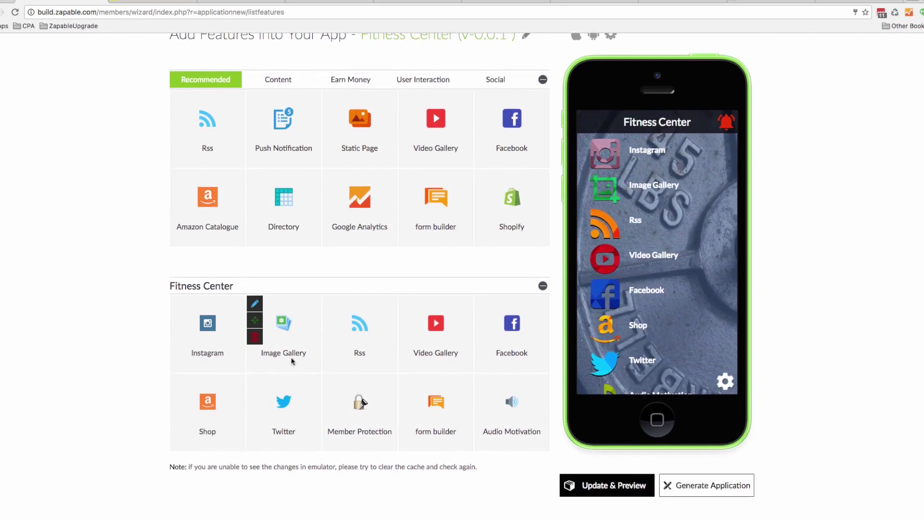
click(332, 383)
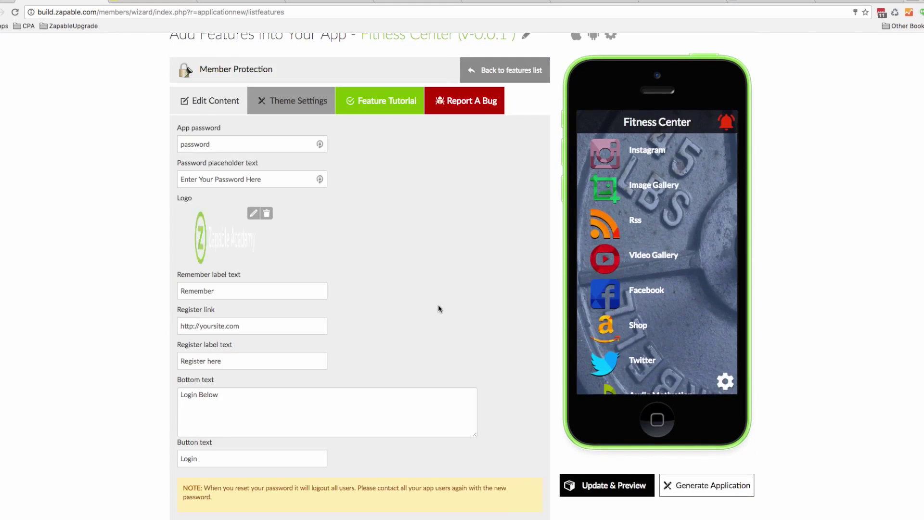
click(220, 143)
Return to the features list and view an Instagram photo in the preview, then go home
click(508, 70)
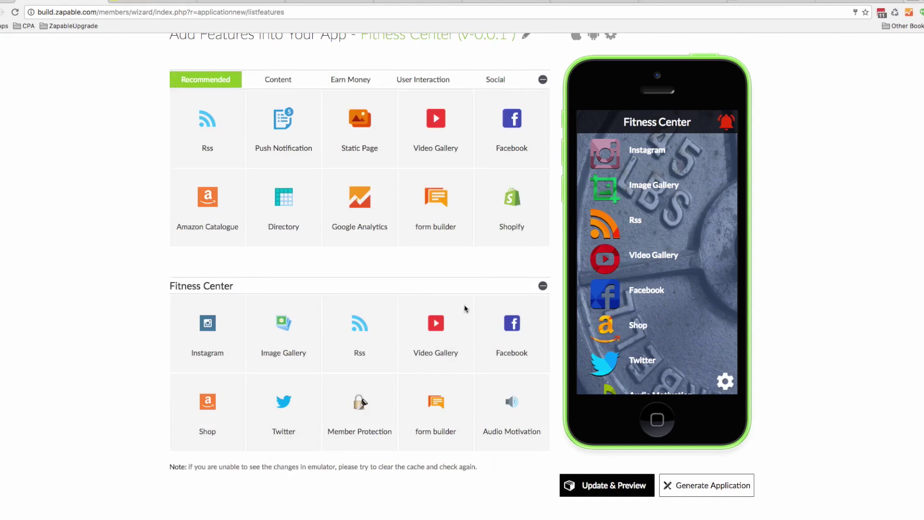
click(640, 150)
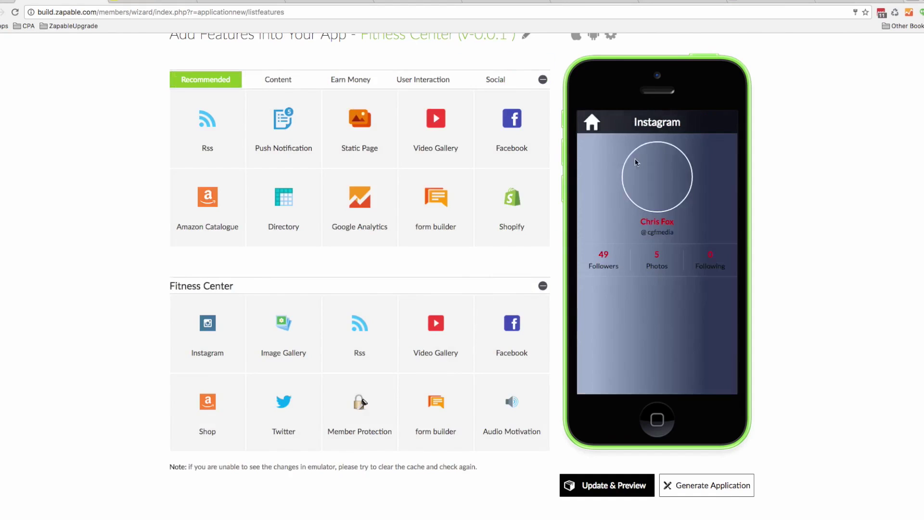
click(638, 312)
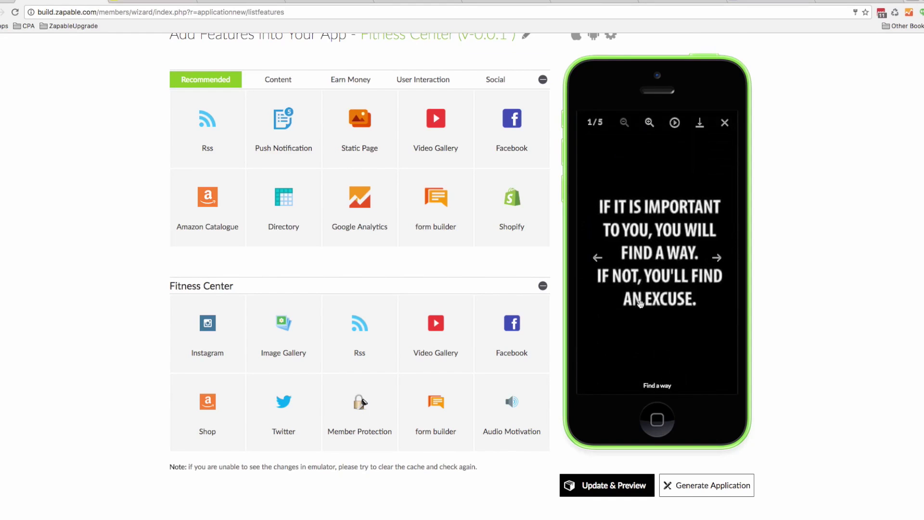
click(725, 123)
click(596, 121)
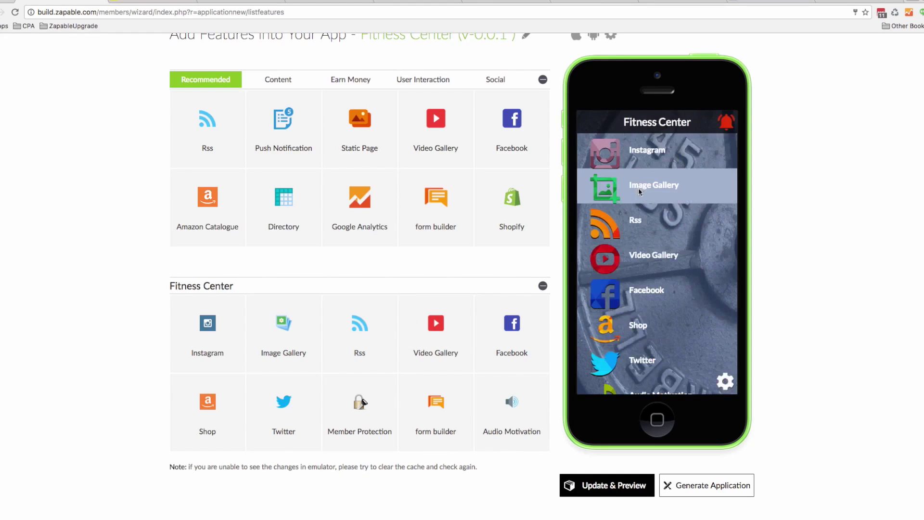
Play the Image Gallery slideshow in the preview, then return to the home menu
click(639, 191)
click(618, 175)
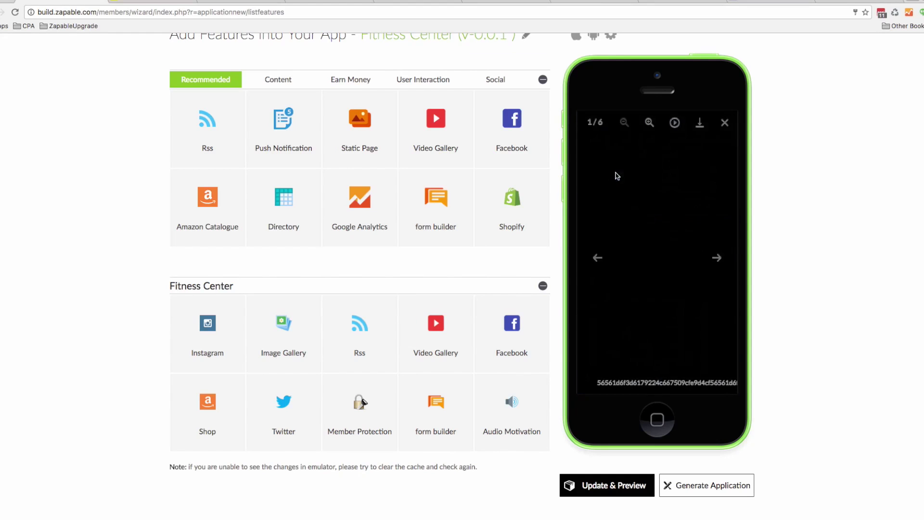
click(675, 123)
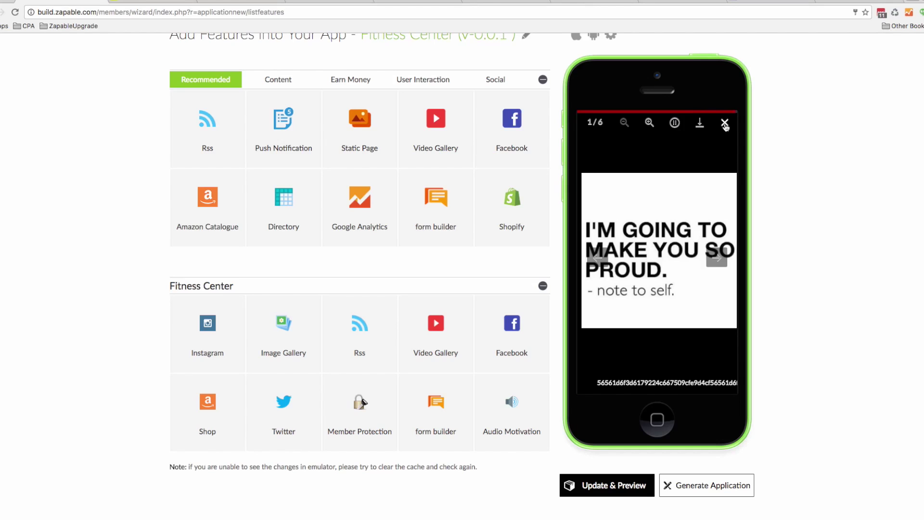
click(725, 127)
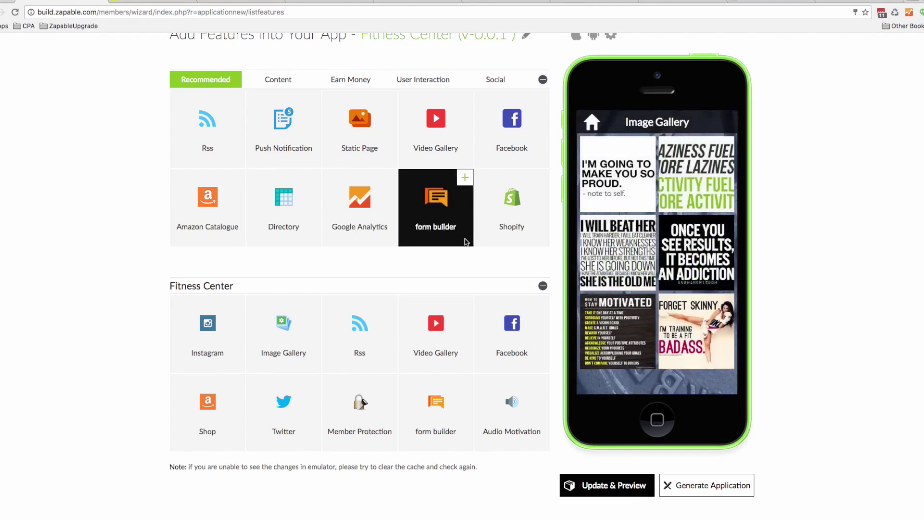
scroll(451, 303, up, 3)
scroll(452, 304, down, 3)
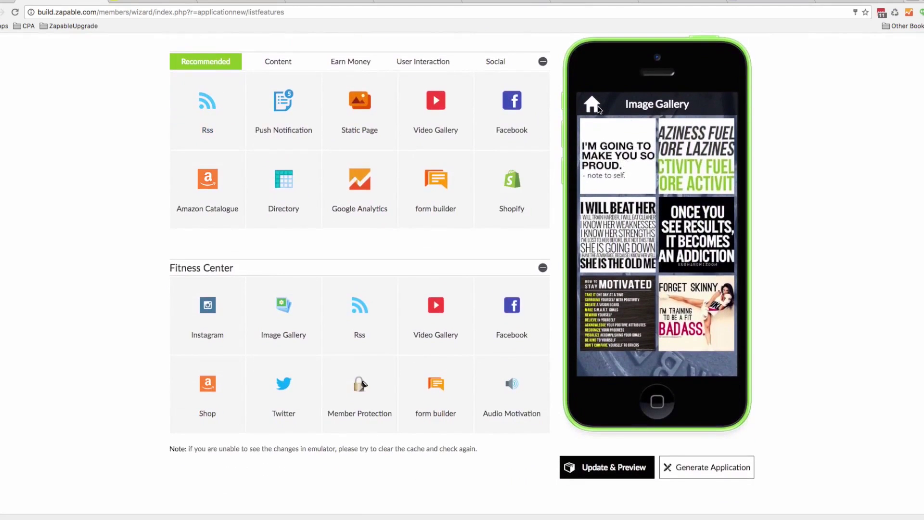
click(599, 110)
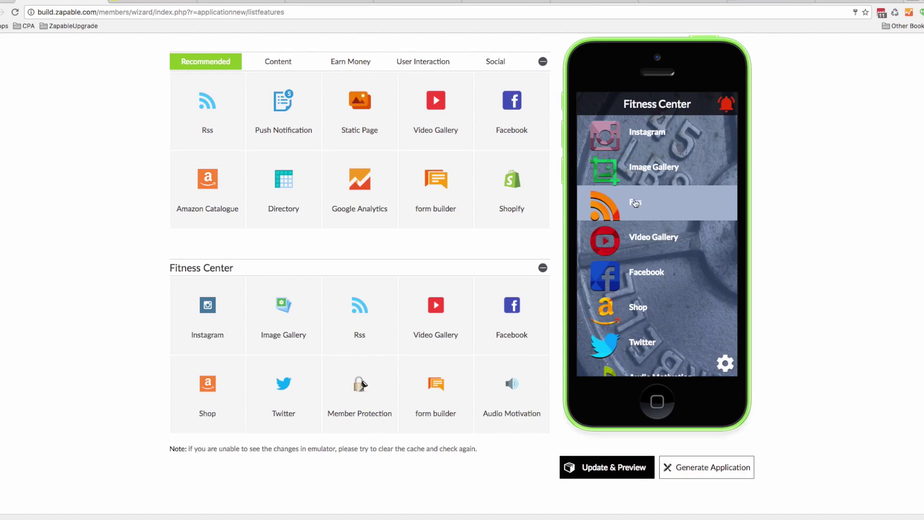
Read the Rss article on never skipping a workout, then return to the home menu
click(637, 203)
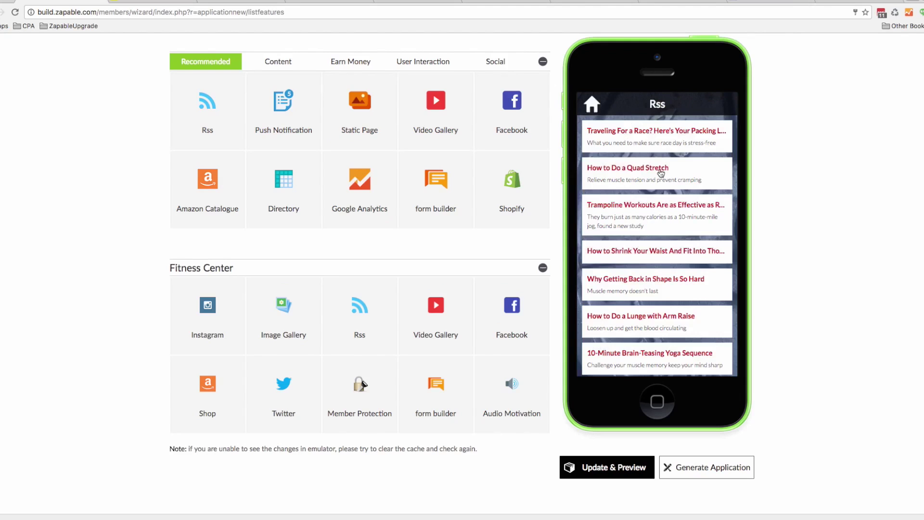
scroll(640, 224, down, 5)
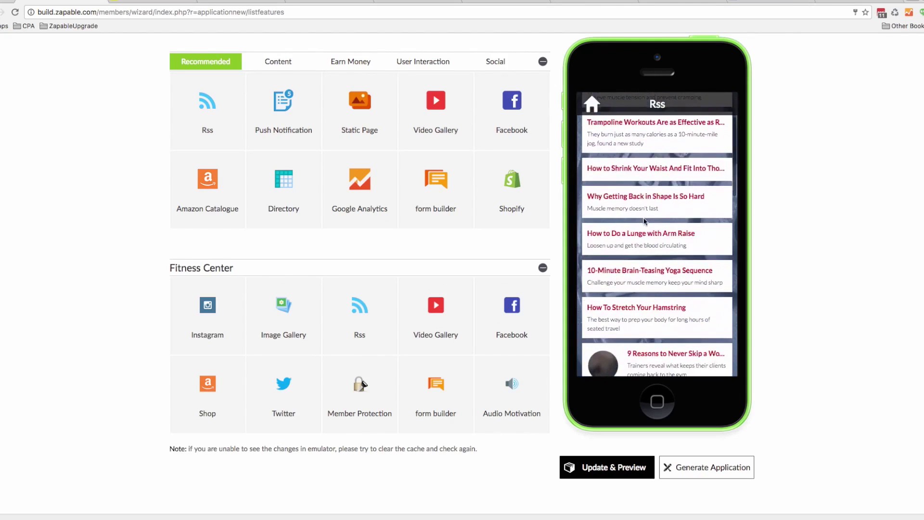
click(656, 248)
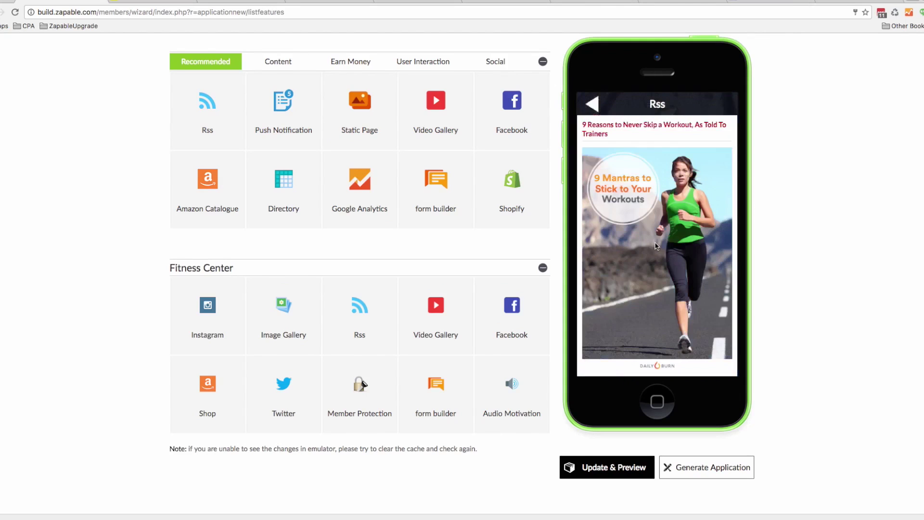
scroll(663, 179, down, 10)
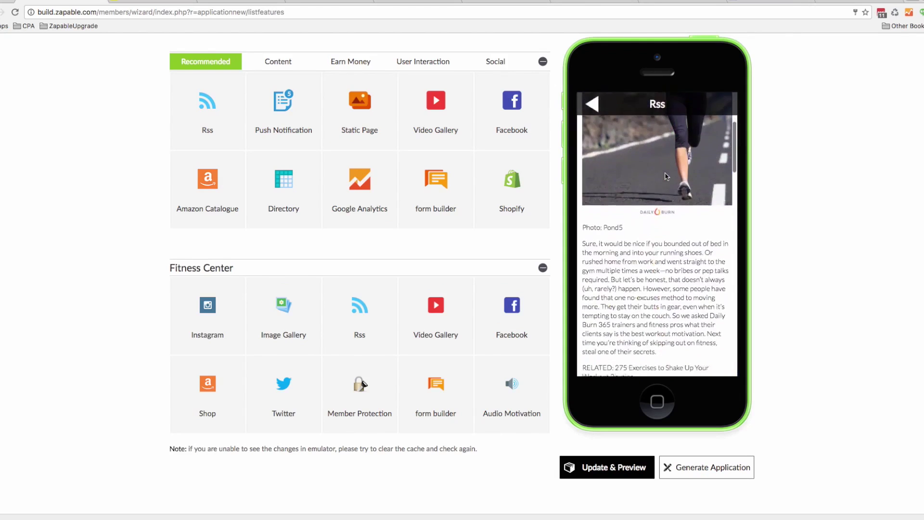
scroll(663, 181, down, 15)
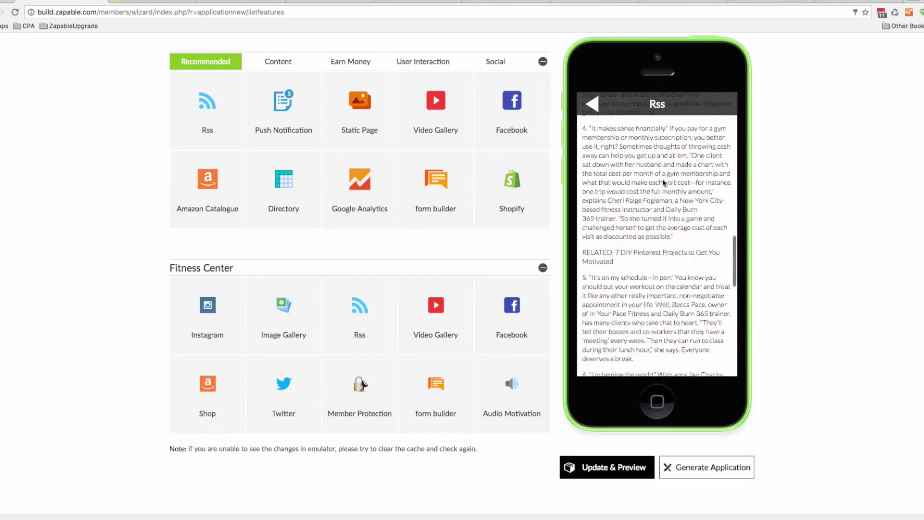
click(580, 106)
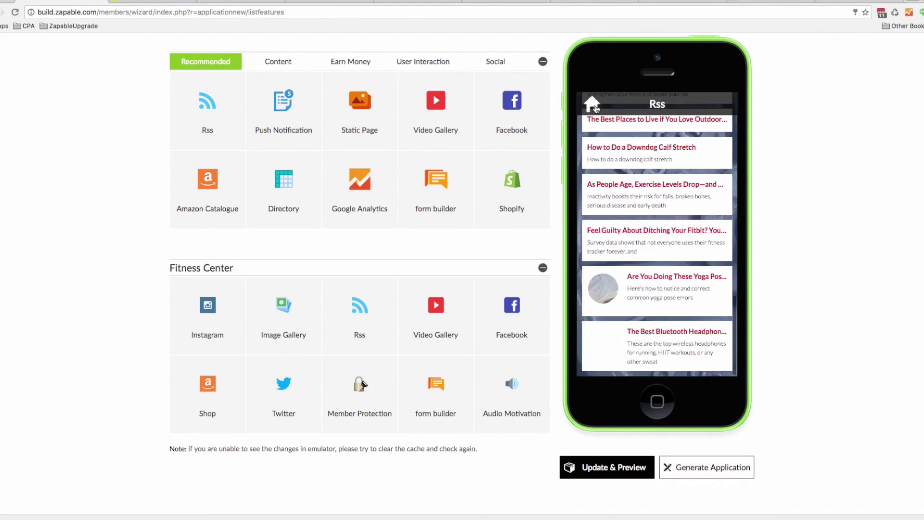
click(592, 104)
View the Chainsmokers Closer and upper body exercises videos in the Video Gallery
click(625, 236)
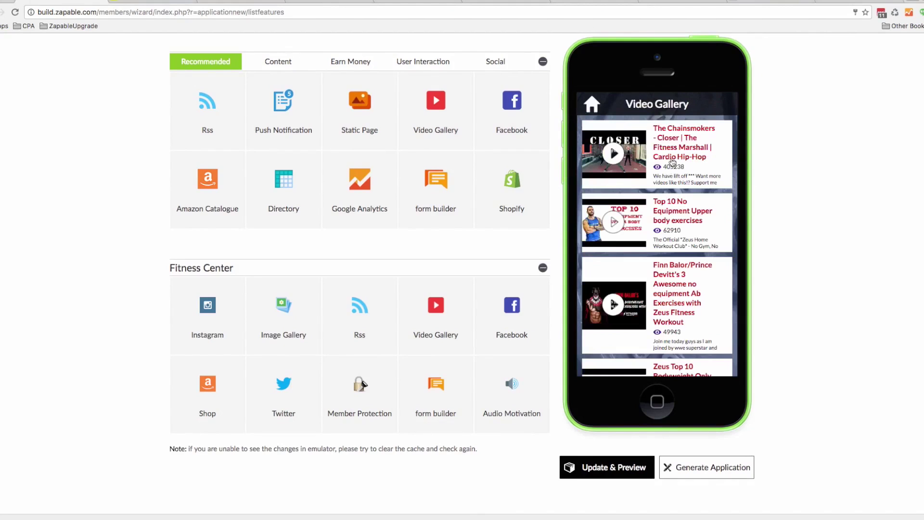
click(673, 162)
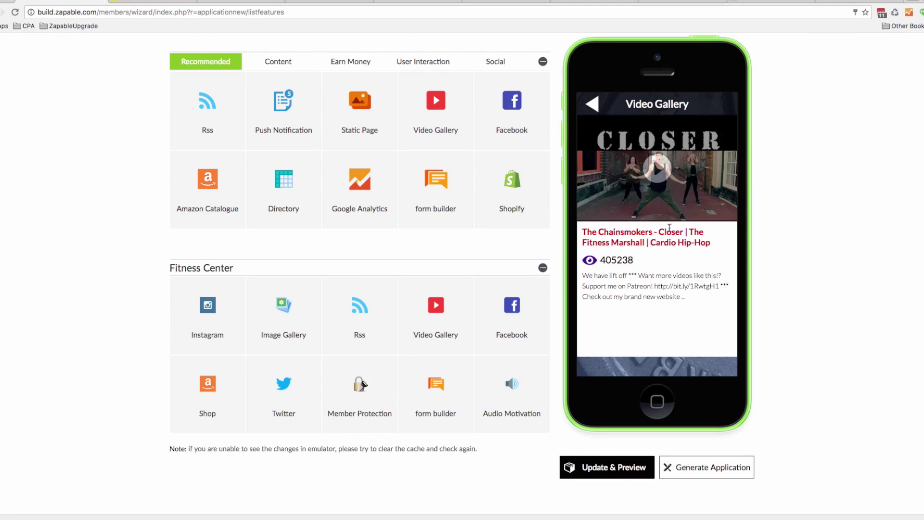
click(590, 109)
click(687, 222)
click(592, 107)
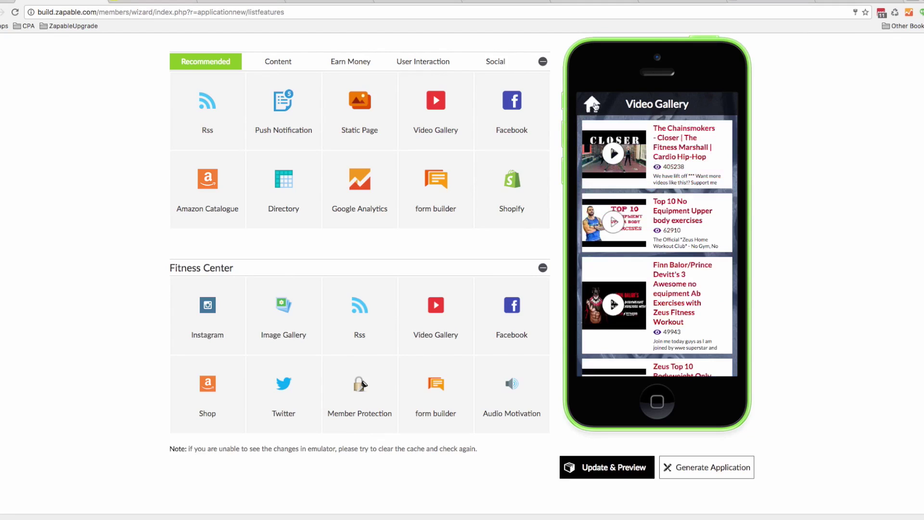
click(595, 106)
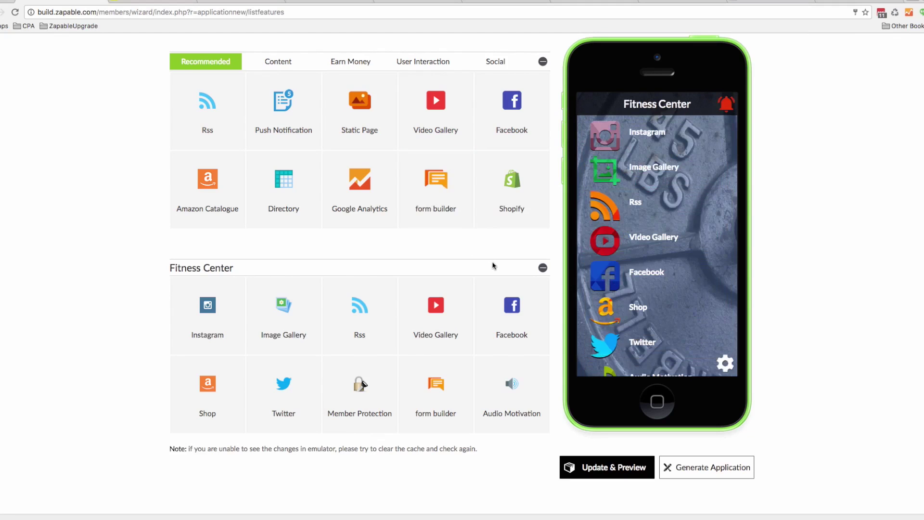
Open the Shop page in the preview and then the Shop feature's settings
click(616, 267)
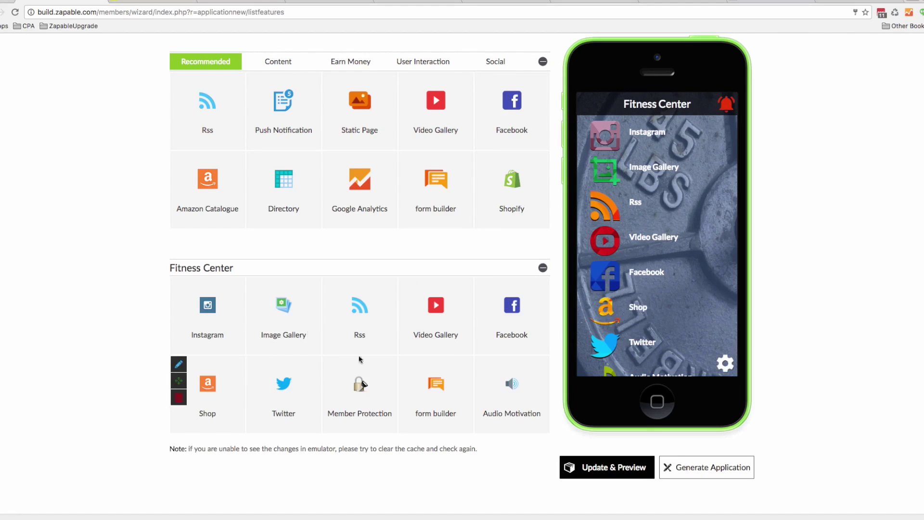
click(638, 319)
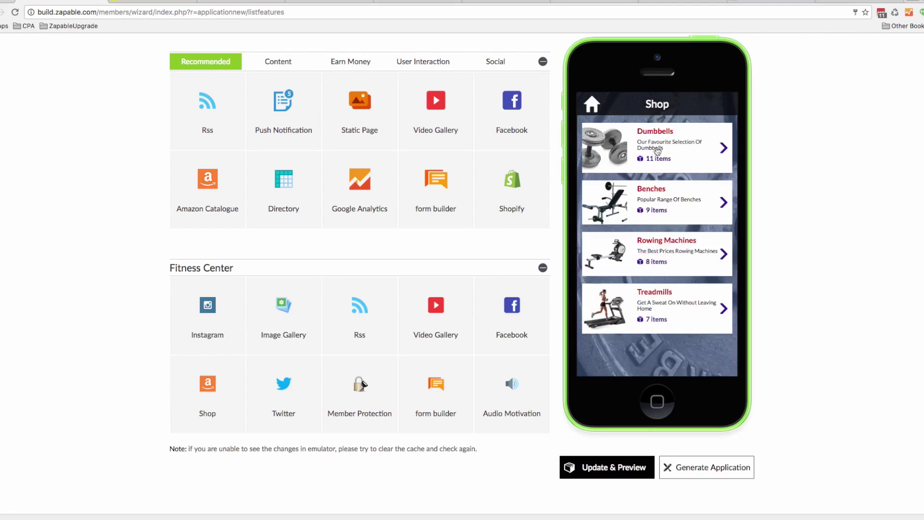
click(185, 372)
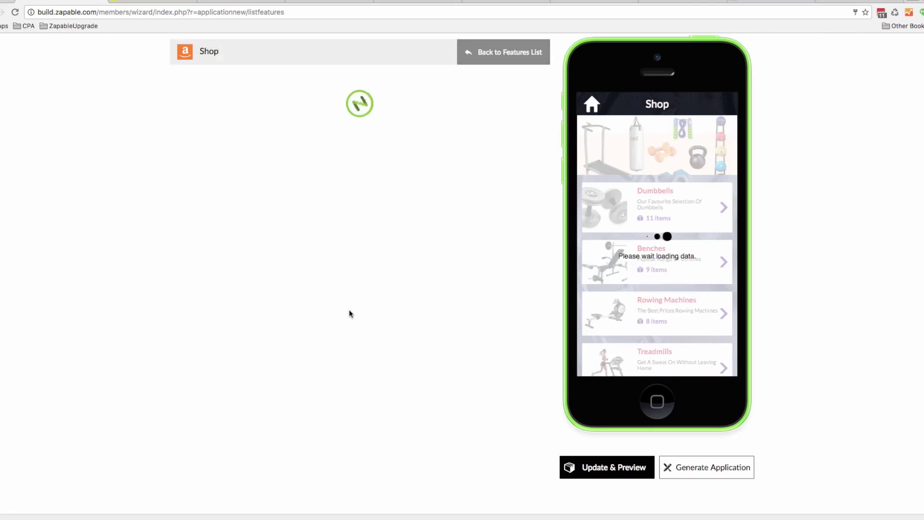
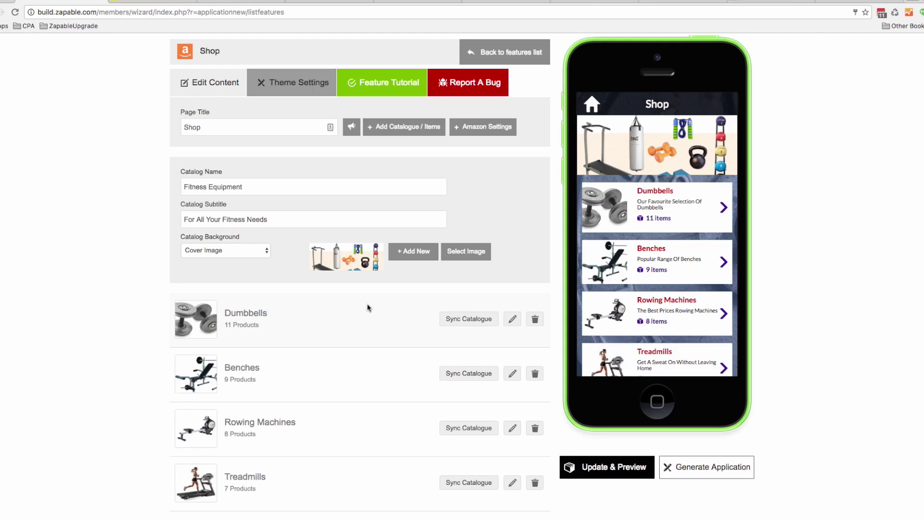
Open the Dumbbells catalogue in the Shop list to edit its Amazon items
scroll(370, 308, down, 1)
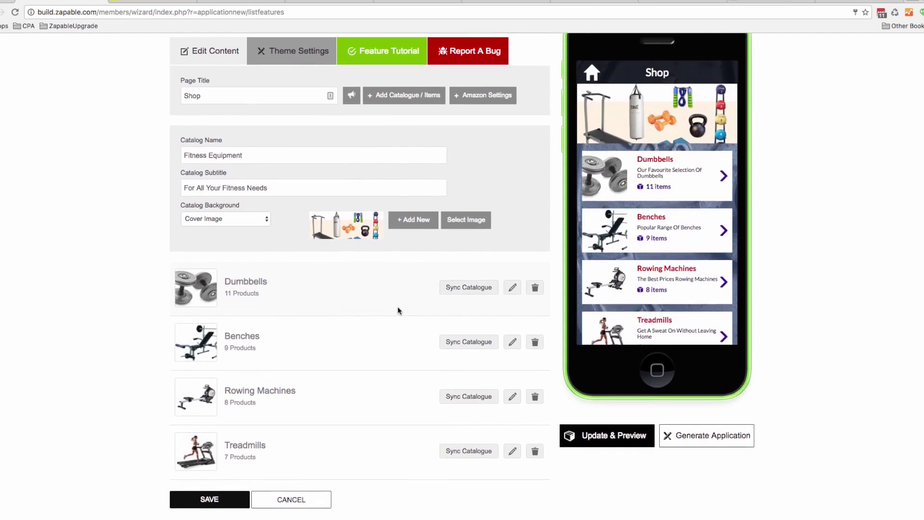
click(513, 290)
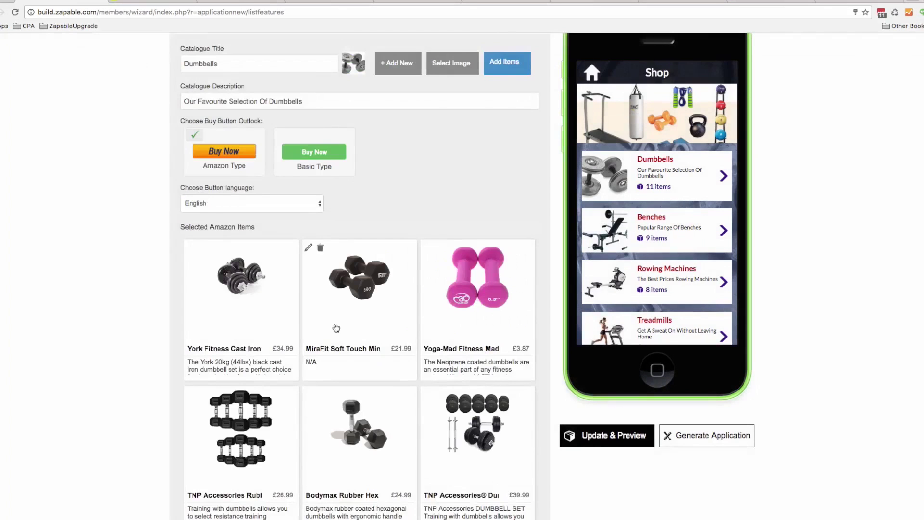
Search amazon.co.uk for 'dumbbells' to add more products
click(504, 66)
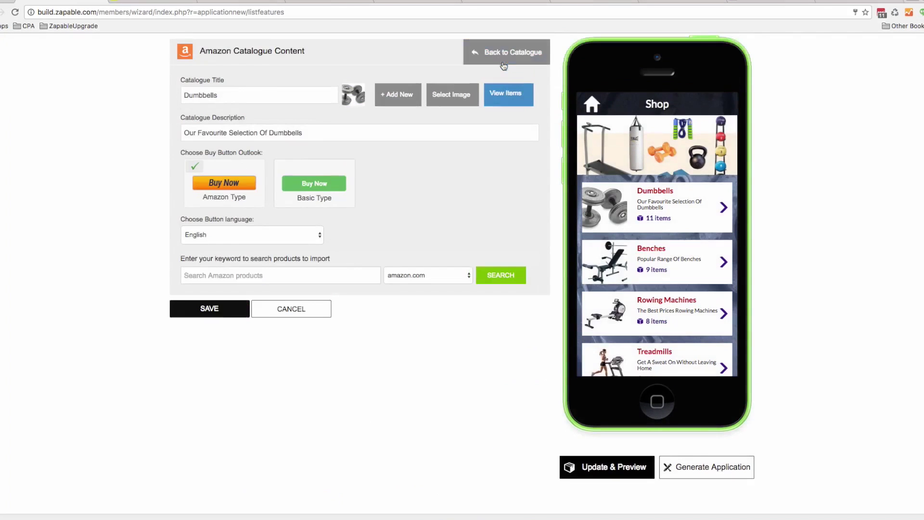
text(du)
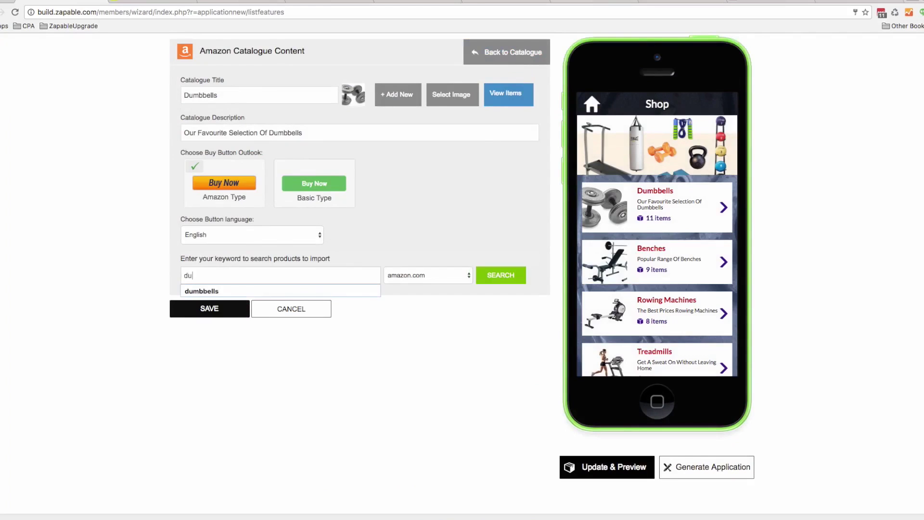
click(216, 291)
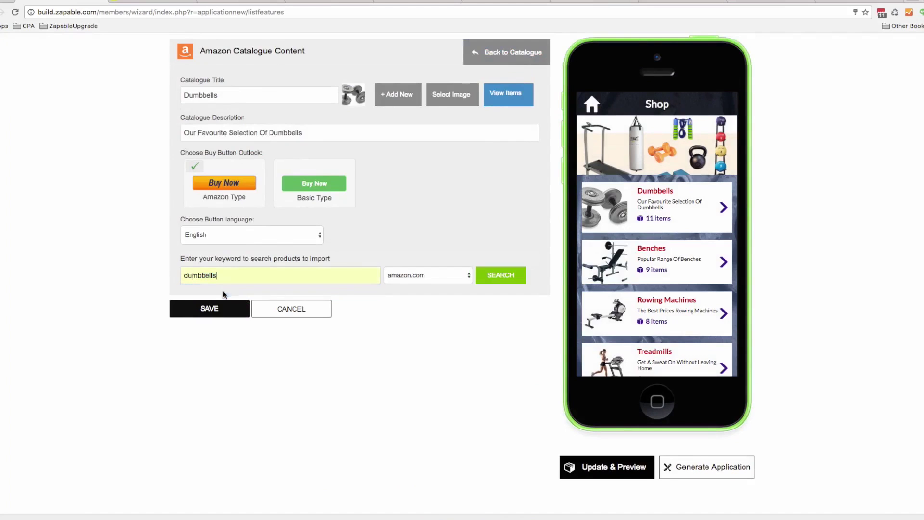
click(441, 277)
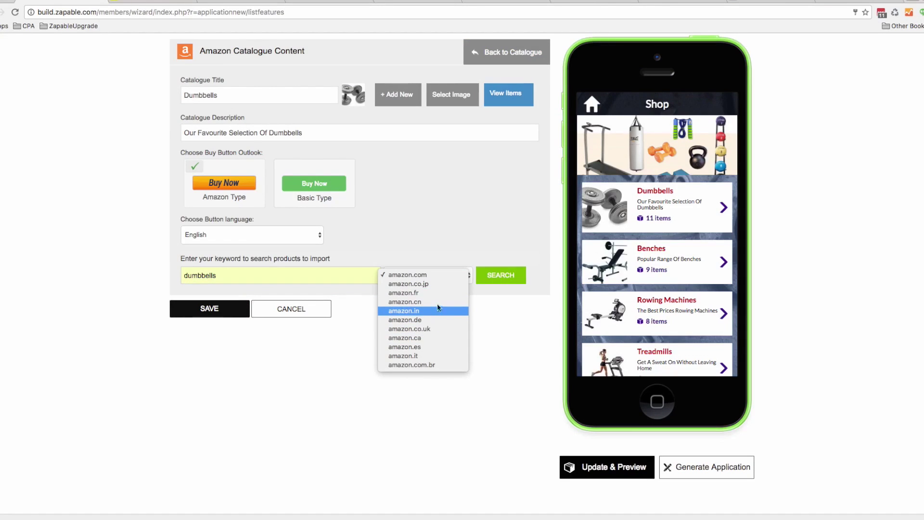
click(441, 329)
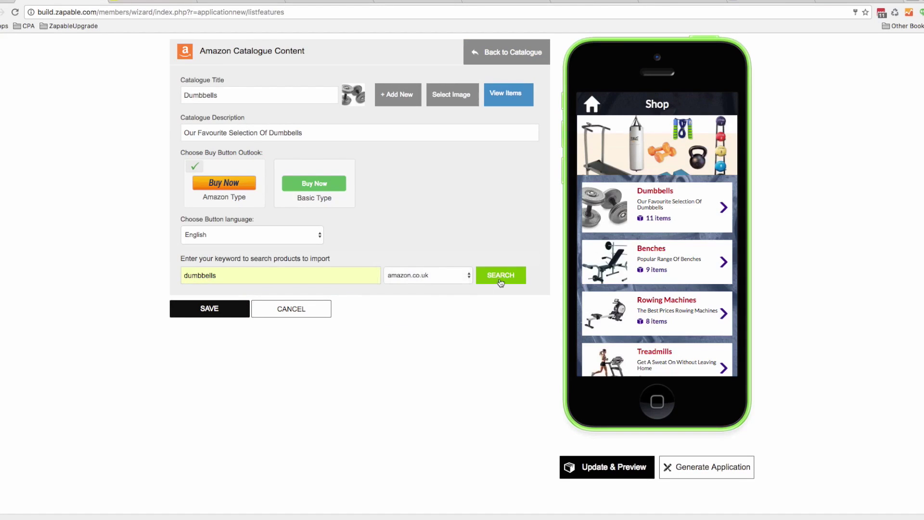
click(499, 279)
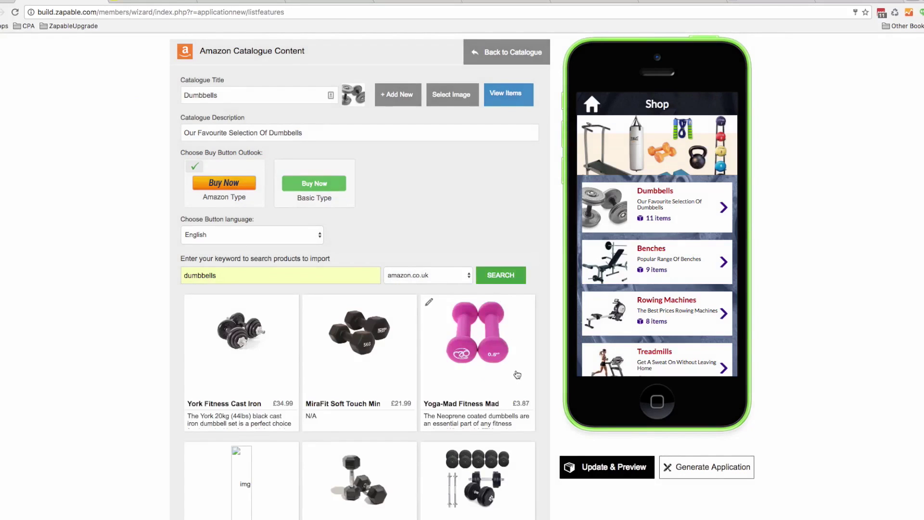
Select the TNP Accessories, Bodymax rubber hex and 66fit vinyl dumbbells, then save
scroll(513, 376, down, 5)
click(490, 275)
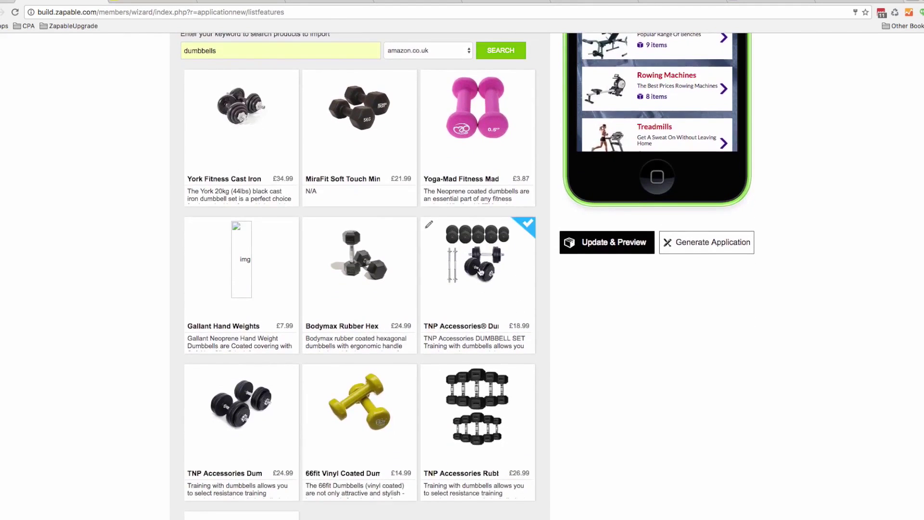
click(366, 273)
click(527, 405)
click(358, 421)
scroll(381, 408, down, 5)
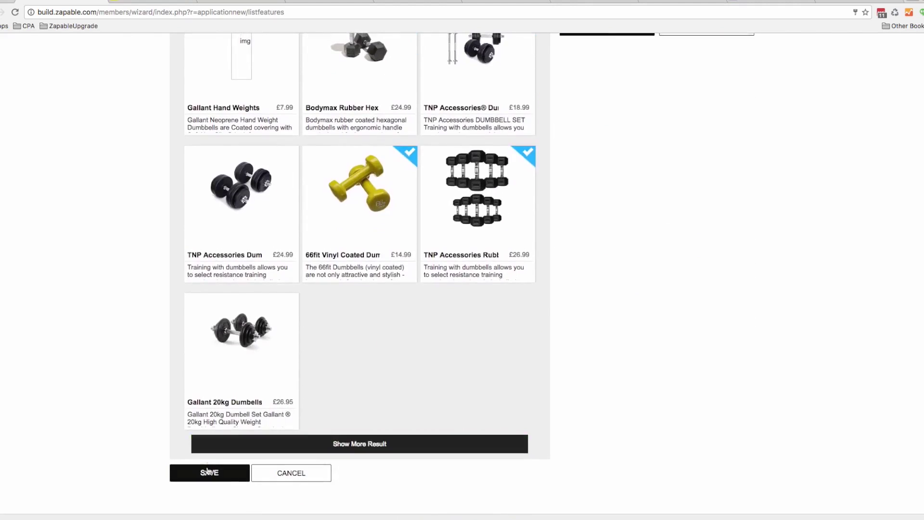
click(208, 471)
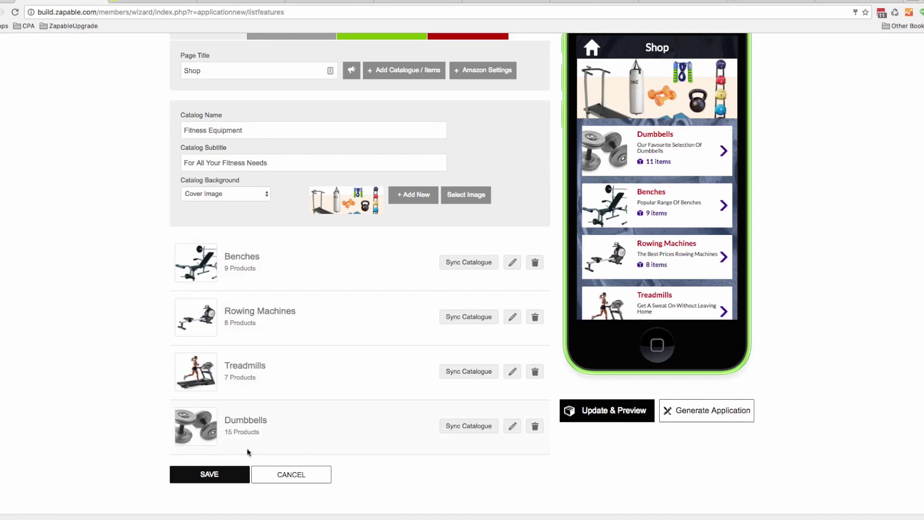
Save the Shop feature and check the York Fitness dumbbell set under Dumbbells in the preview
click(219, 474)
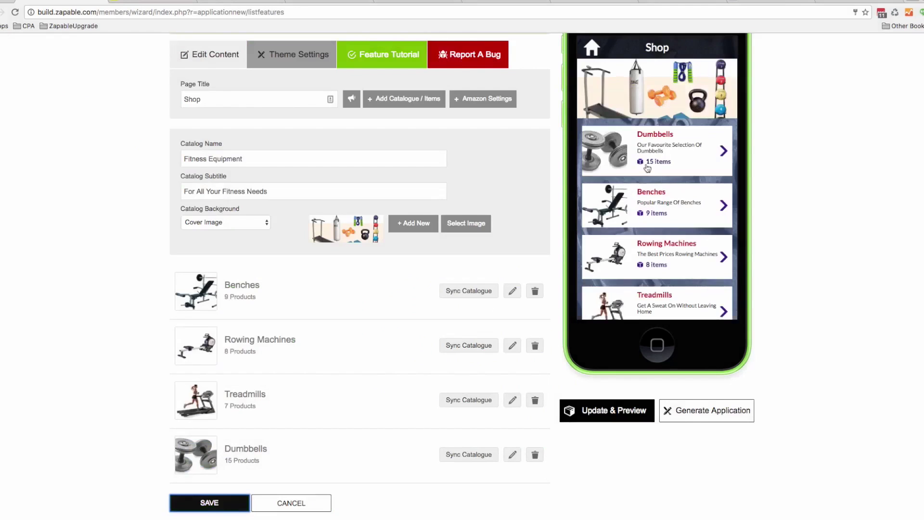
click(656, 166)
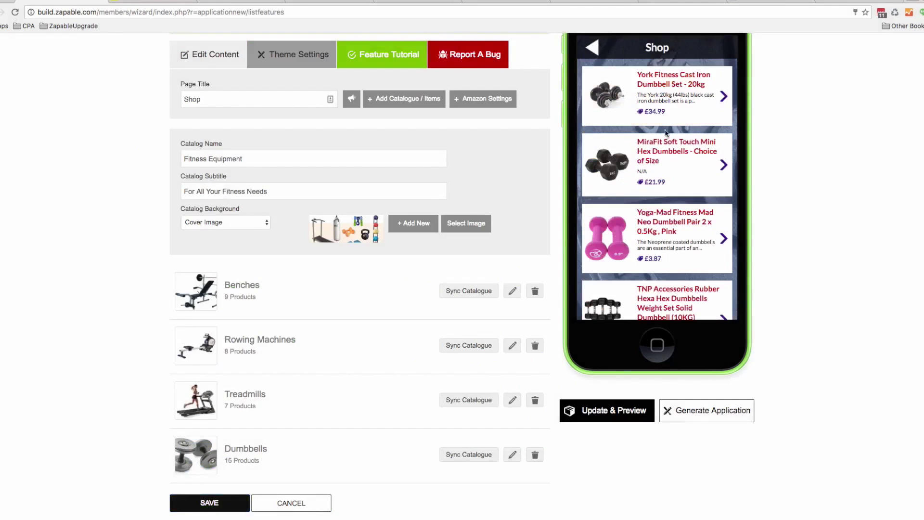
click(660, 105)
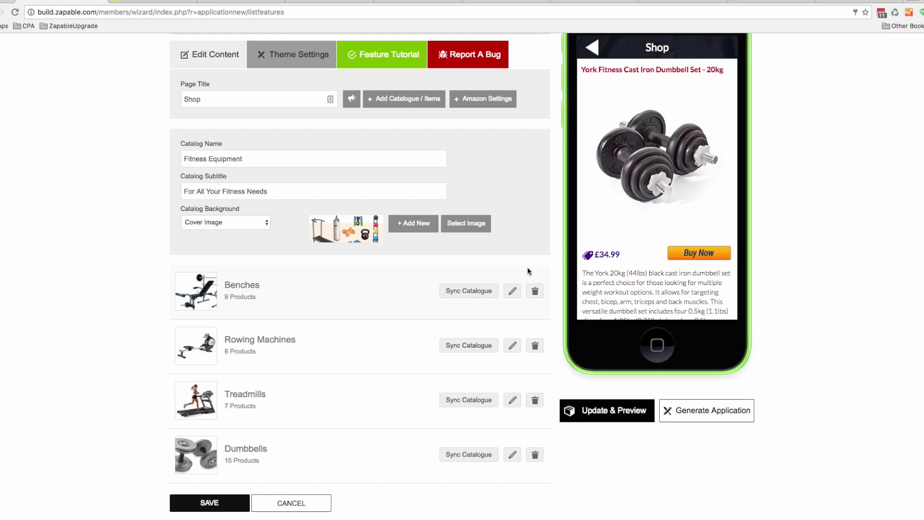
click(594, 51)
scroll(392, 329, up, 3)
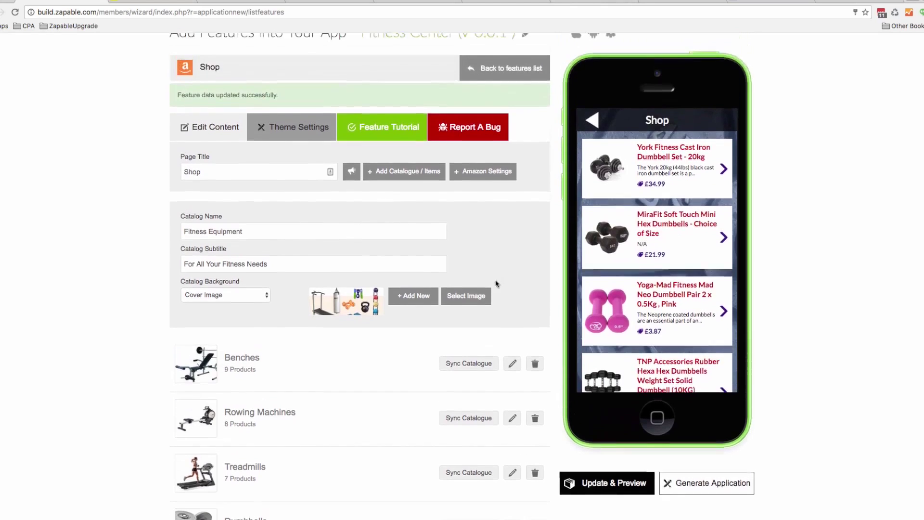
click(594, 162)
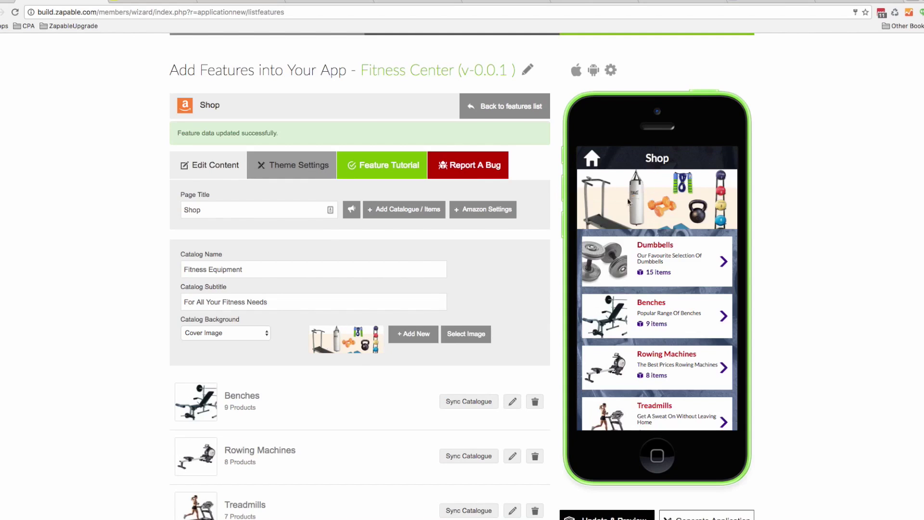
Add a Shopify feature to the app and open it for editing
click(481, 116)
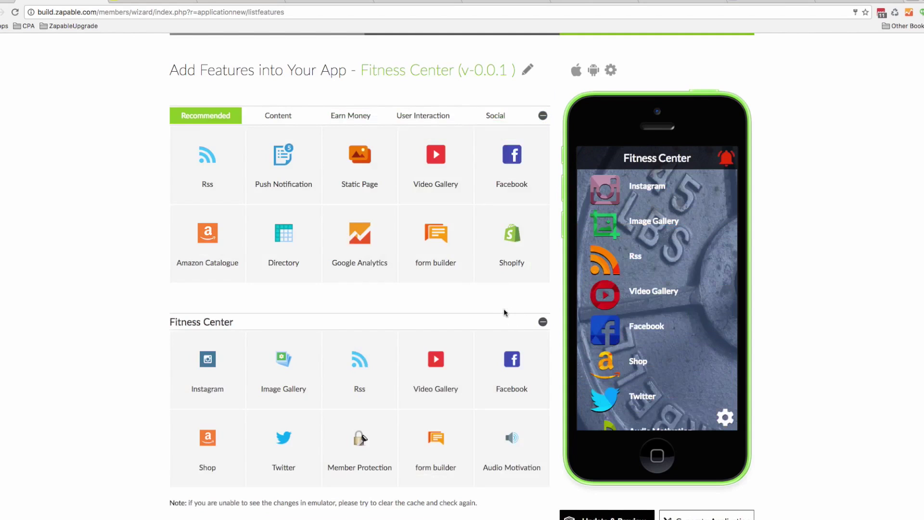
mouse_move(508, 237)
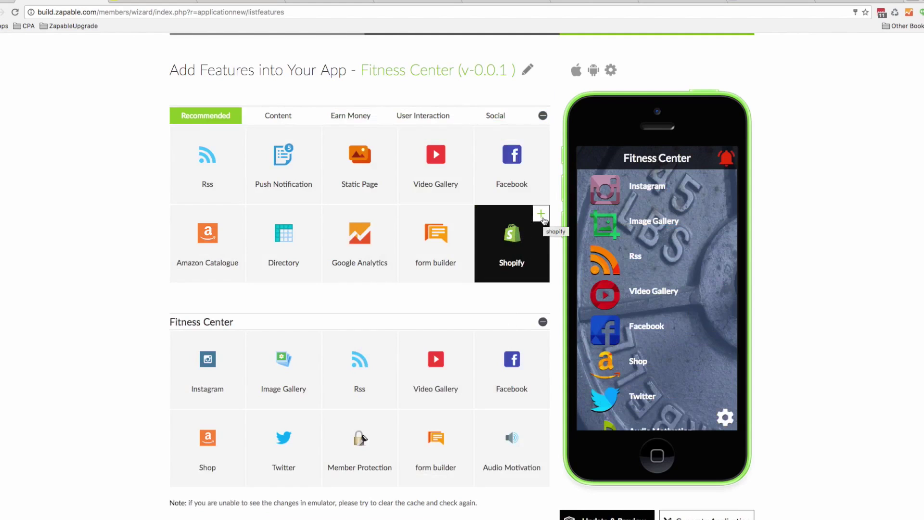
click(541, 214)
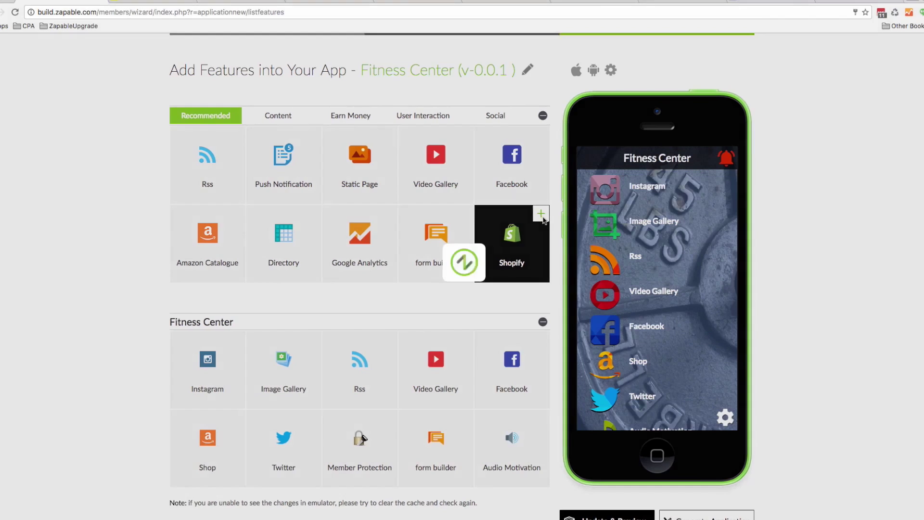
scroll(501, 248, down, 2)
mouse_move(181, 461)
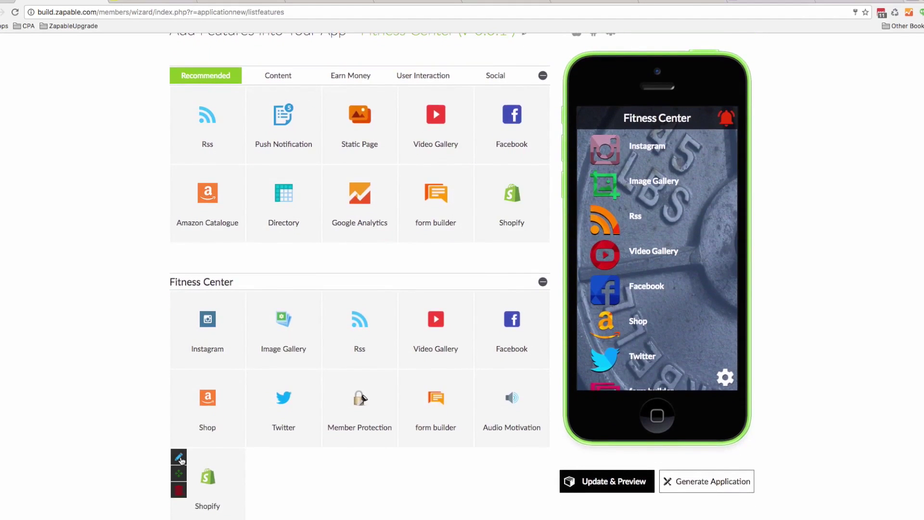
click(179, 457)
Enter store name Golf Shop, subtitle My Golf Shop and buy-button text Add To Cart
click(235, 199)
text(Golf S)
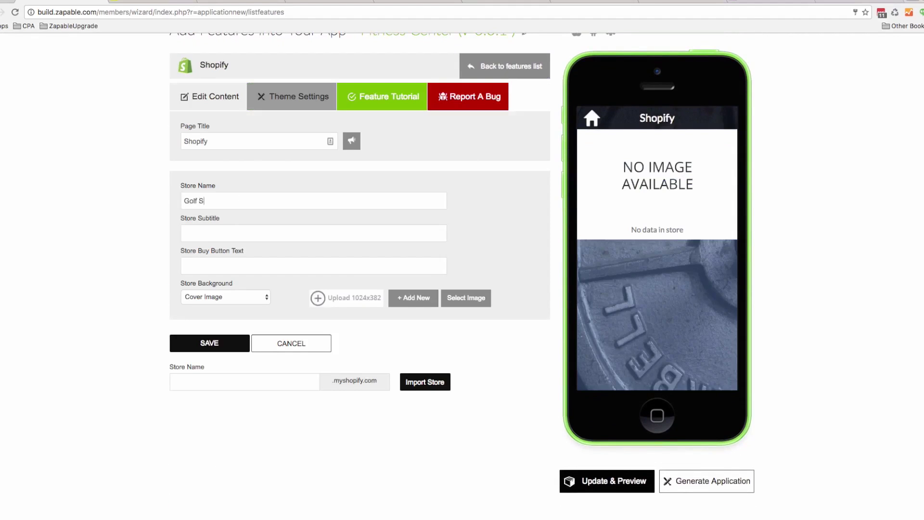
text(My Golf Shi)
text(p)
key(BackSpace)
key(BackSpace)
text(o)
text(Add To)
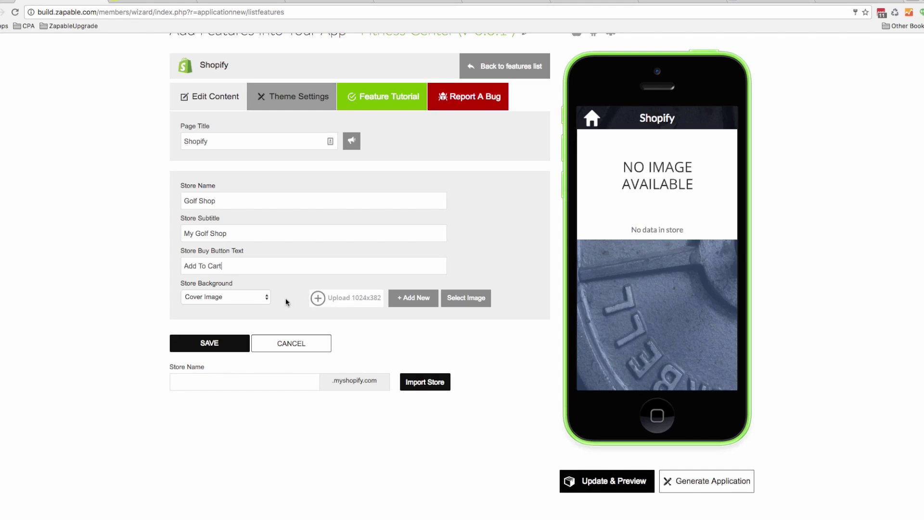
Set the hooded fitness woman image as the Shopify store's background
click(466, 298)
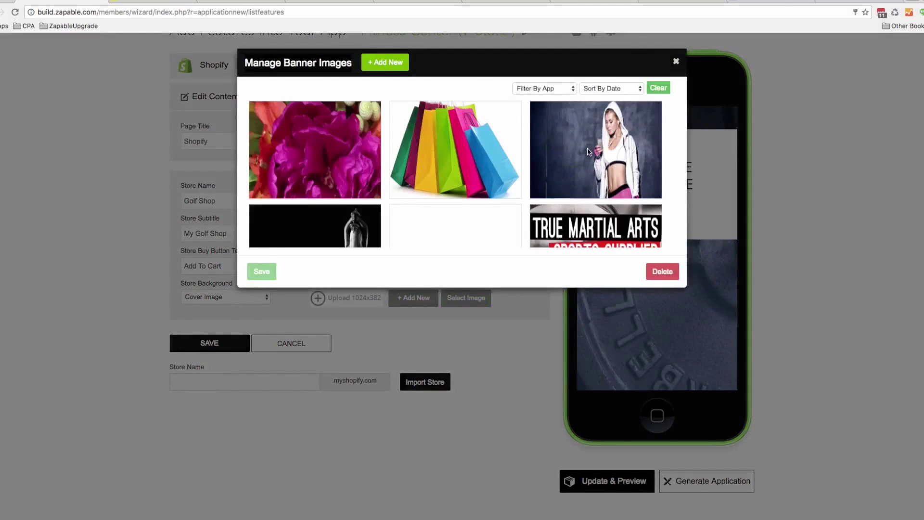
scroll(592, 151, down, 3)
scroll(592, 152, down, 5)
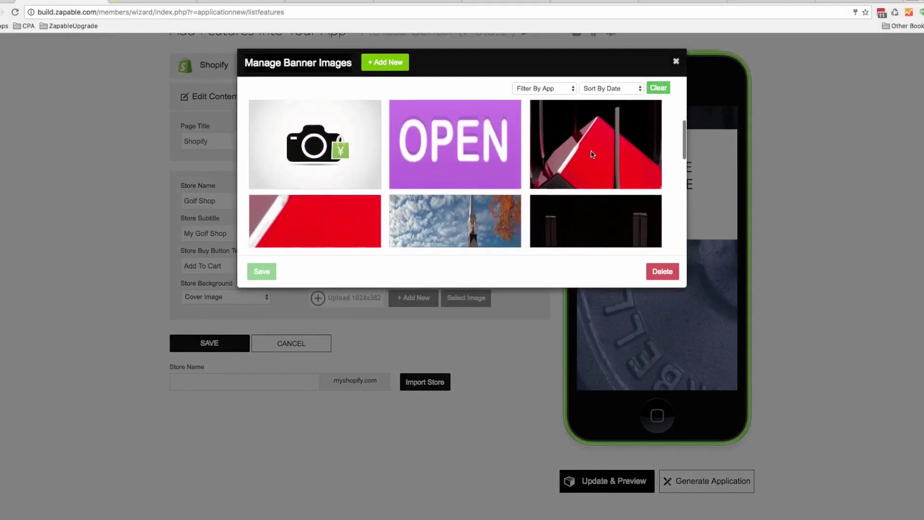
scroll(592, 154, up, 2)
scroll(592, 154, up, 4)
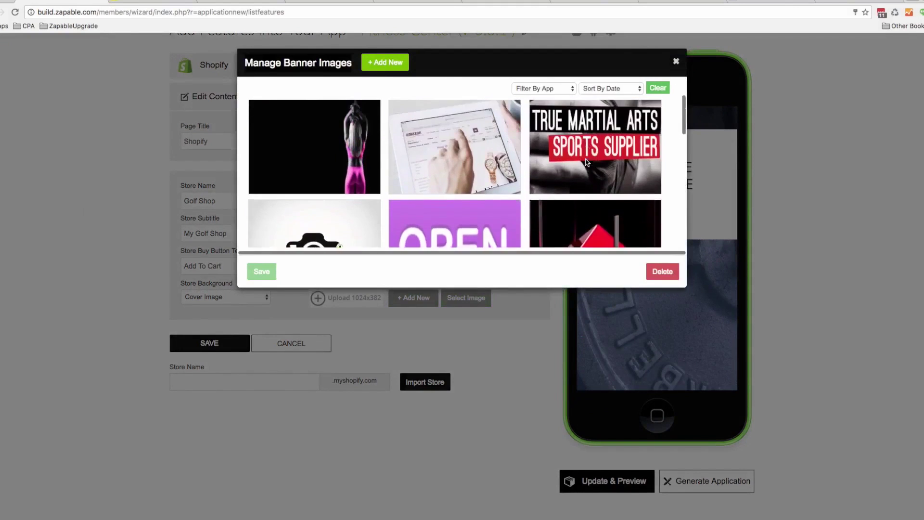
scroll(587, 162, up, 2)
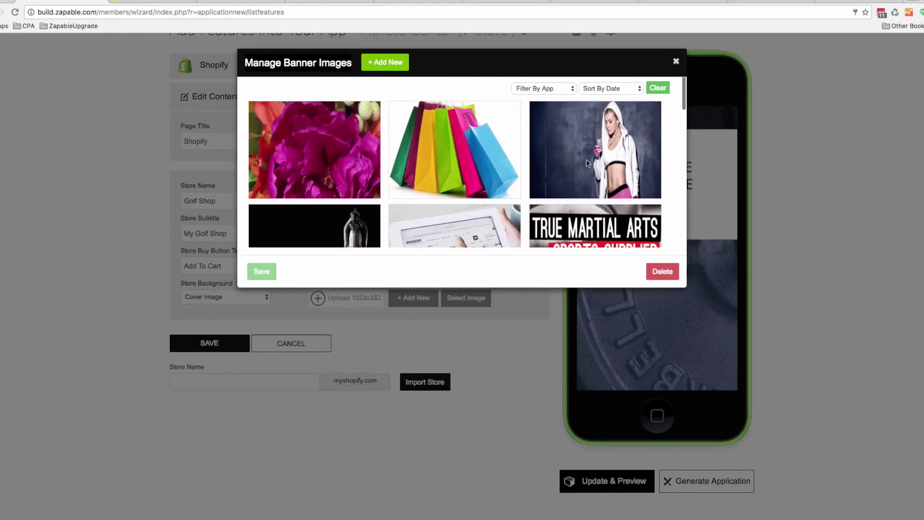
click(586, 162)
click(269, 273)
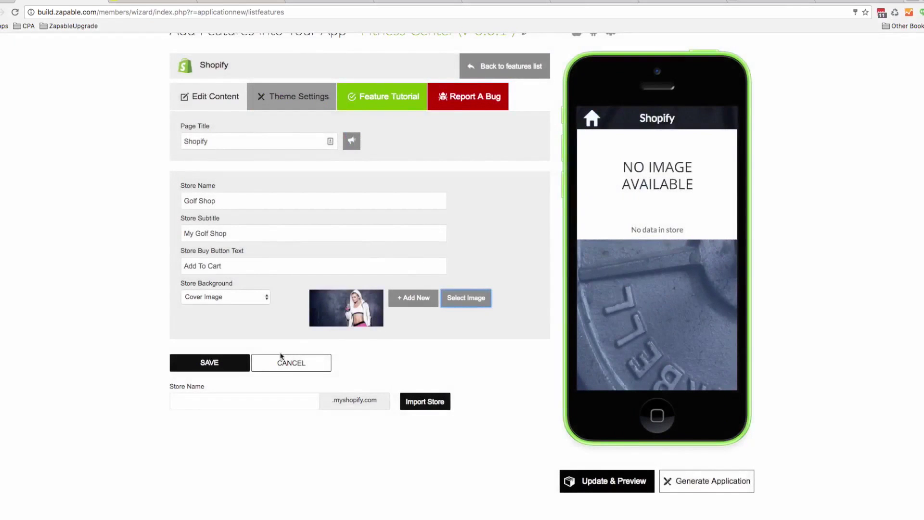
Import the golfshopstore Shopify store and save the settings
click(208, 401)
text(golfshopstore)
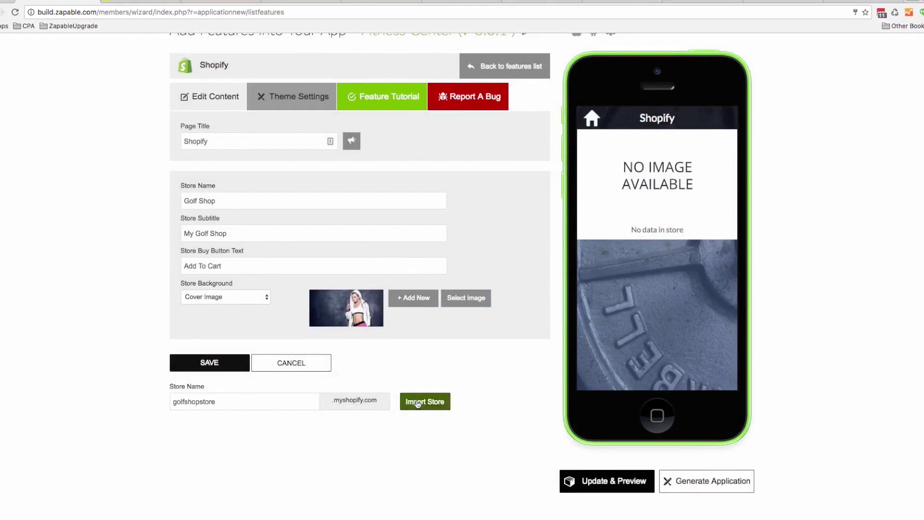
click(417, 403)
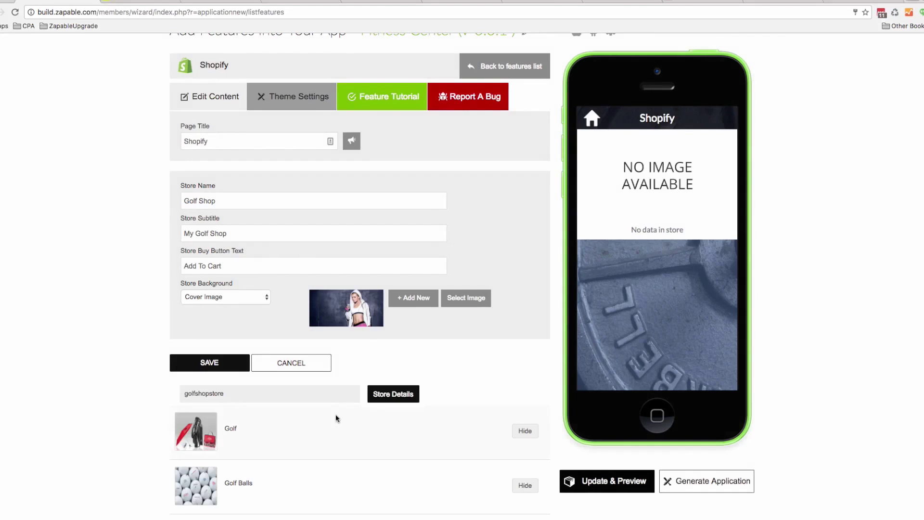
scroll(336, 414, down, 3)
scroll(336, 415, down, 1)
scroll(348, 398, up, 1)
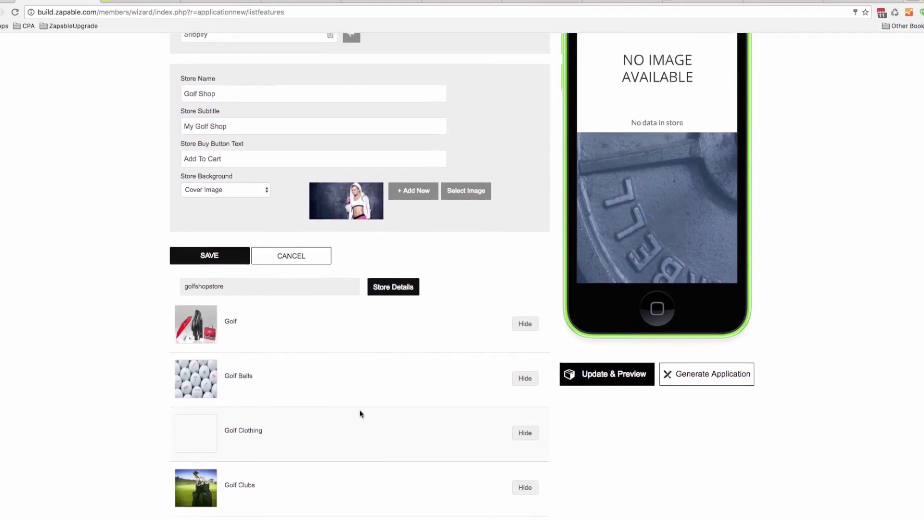
click(232, 260)
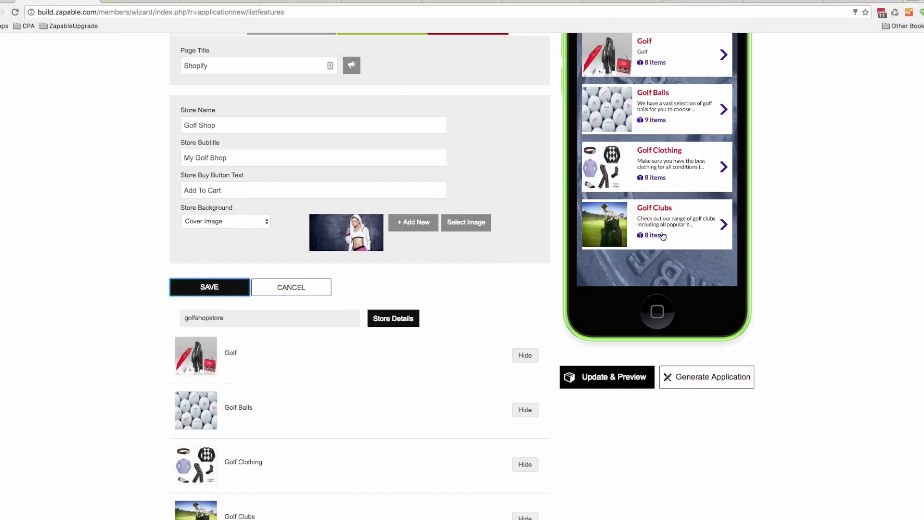
View the Dunlop Tour Golf Balls product in the preview, then return to the main menu
scroll(674, 211, down, 3)
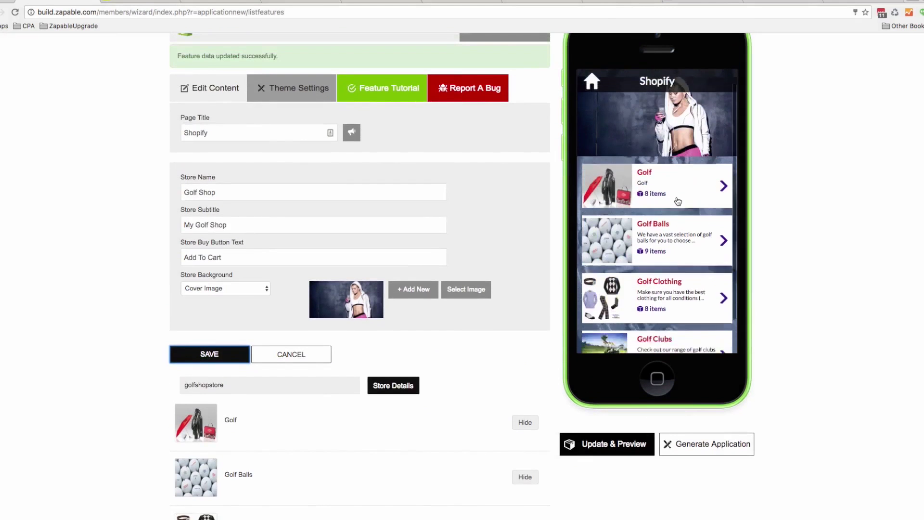
click(668, 167)
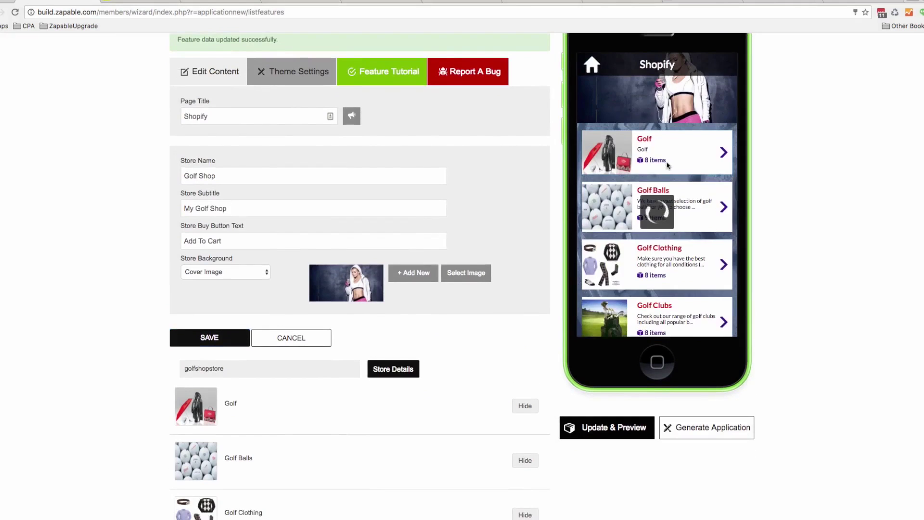
scroll(684, 183, up, 2)
click(702, 200)
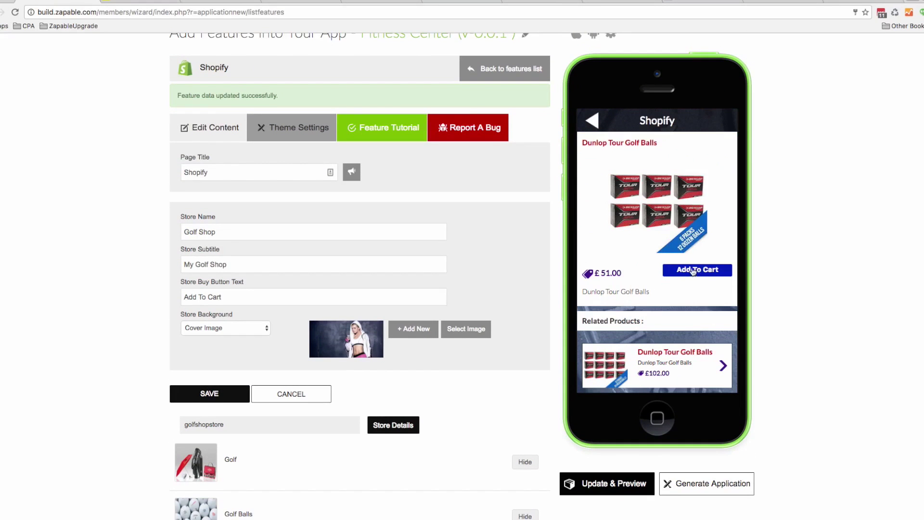
scroll(695, 271, down, 5)
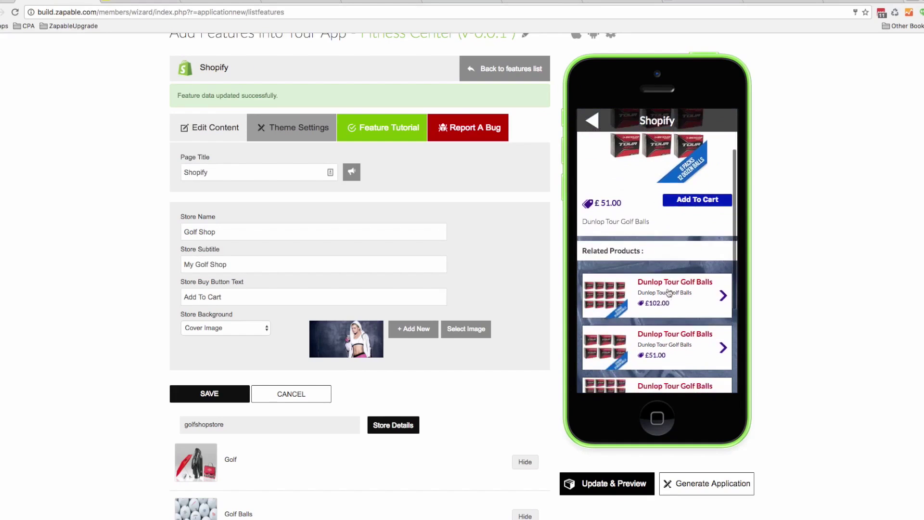
scroll(670, 291, up, 6)
click(594, 237)
click(593, 236)
click(594, 236)
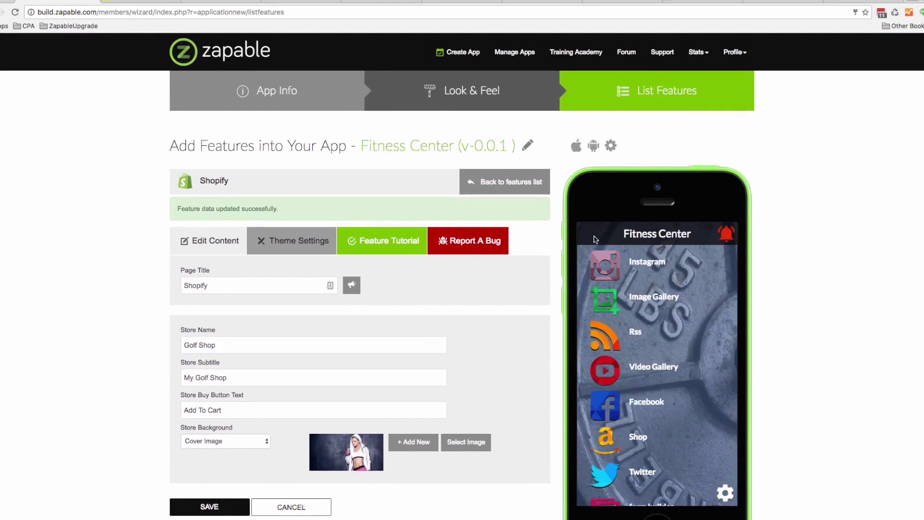
Return to the features list and show the form builder screen in the preview
click(519, 187)
scroll(571, 285, down, 3)
scroll(570, 285, down, 1)
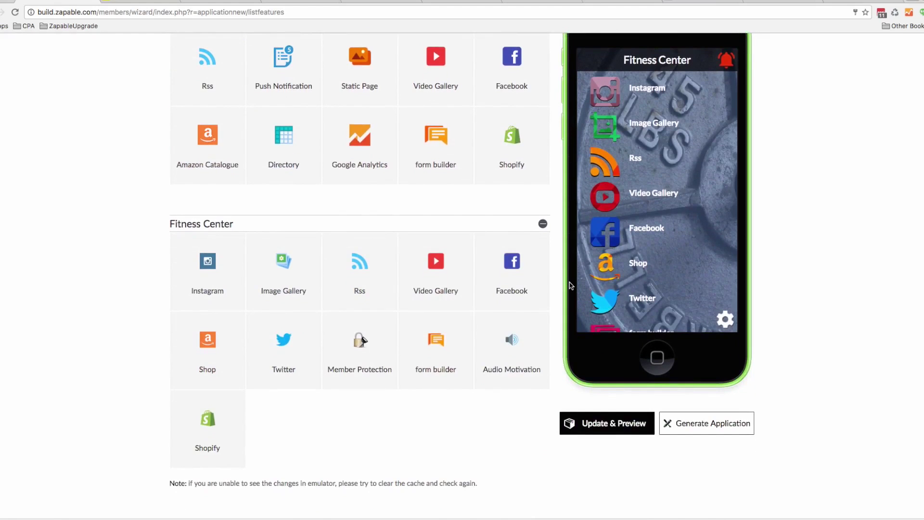
scroll(648, 255, down, 3)
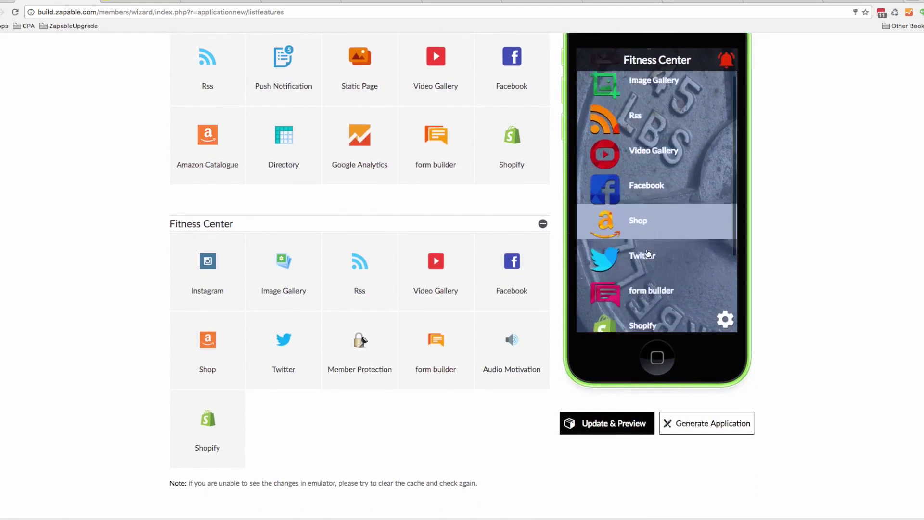
click(614, 273)
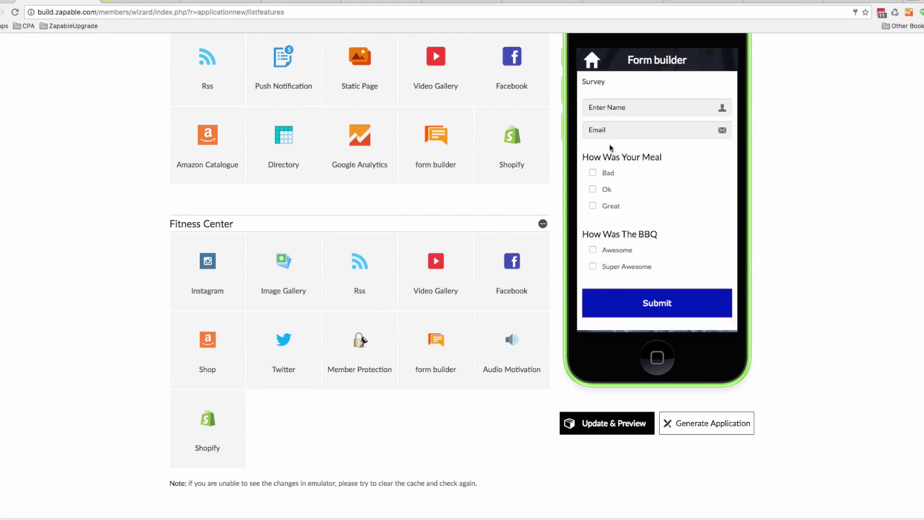
Edit the form builder and review its Name, Email, Meal and BBQ survey fields
click(412, 321)
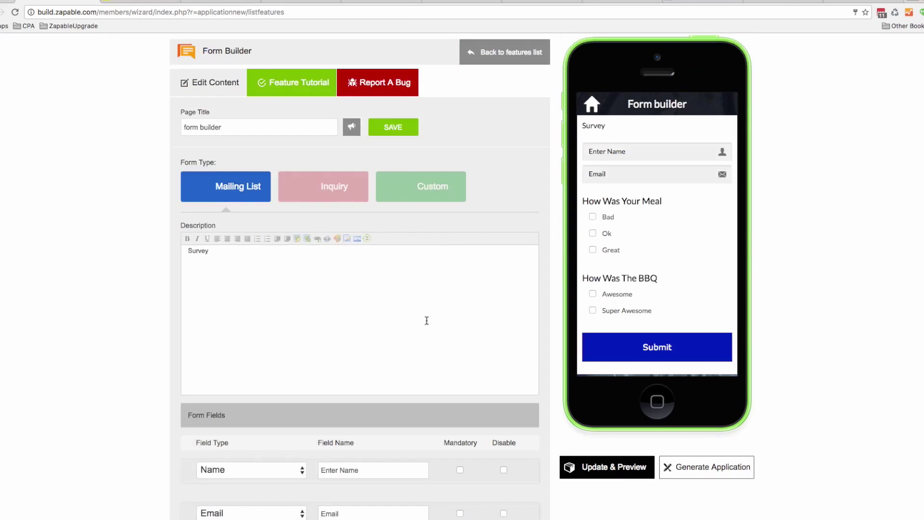
scroll(435, 285, down, 5)
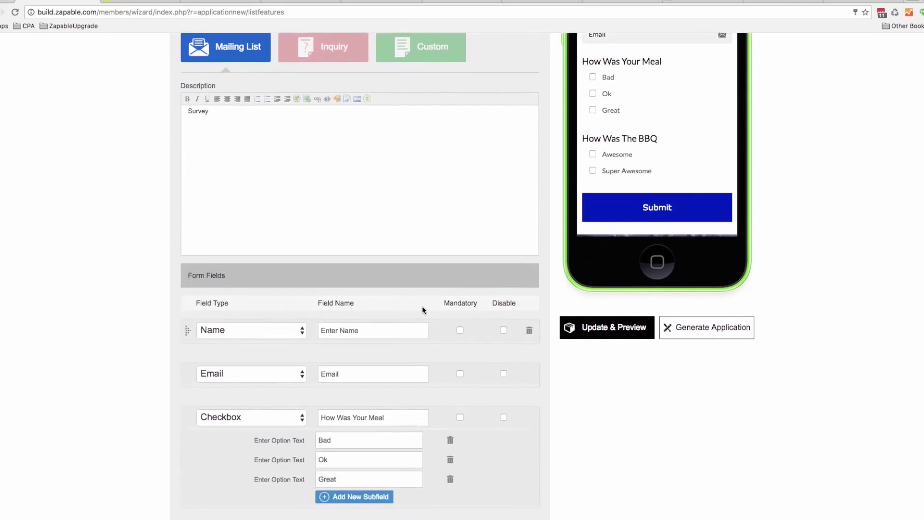
scroll(433, 330, down, 3)
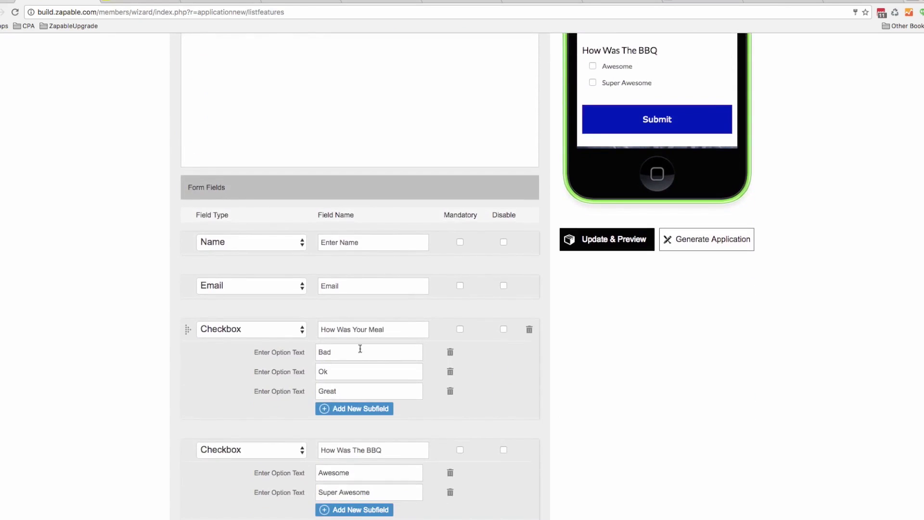
scroll(378, 389, down, 3)
scroll(378, 392, down, 1)
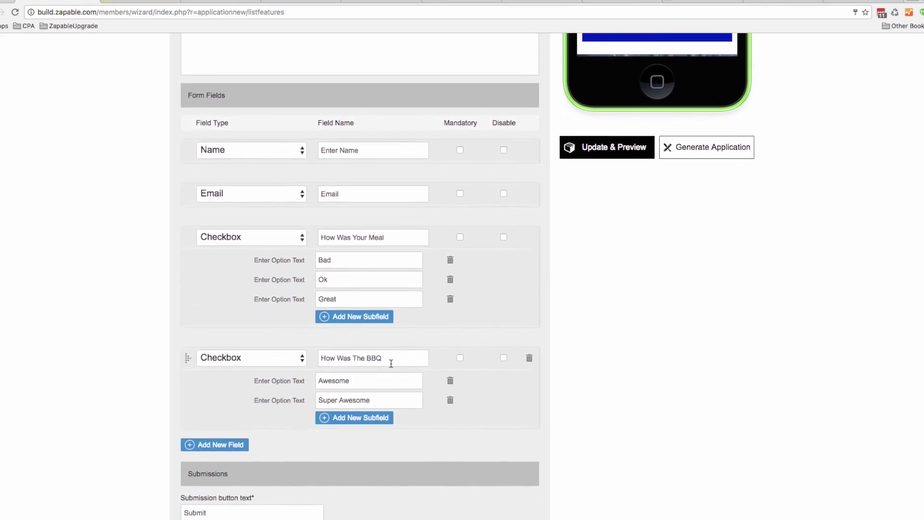
scroll(402, 390, up, 1)
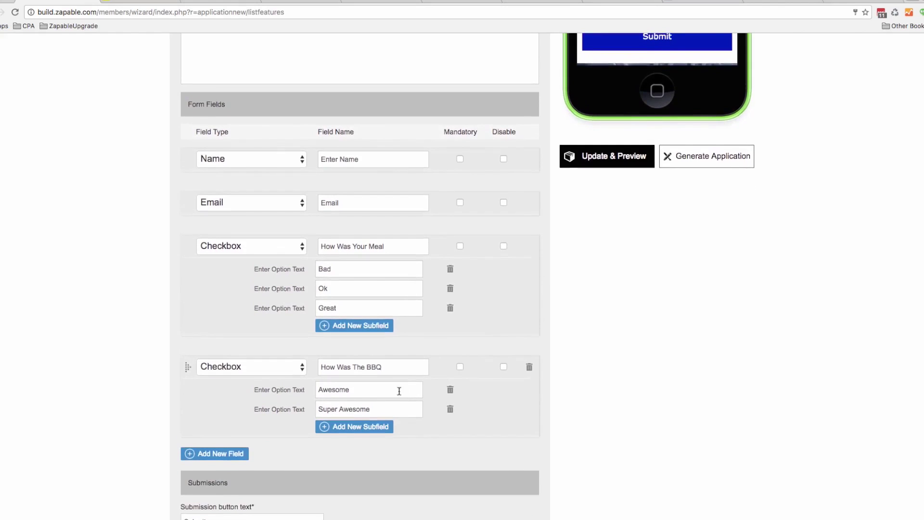
scroll(433, 288, up, 2)
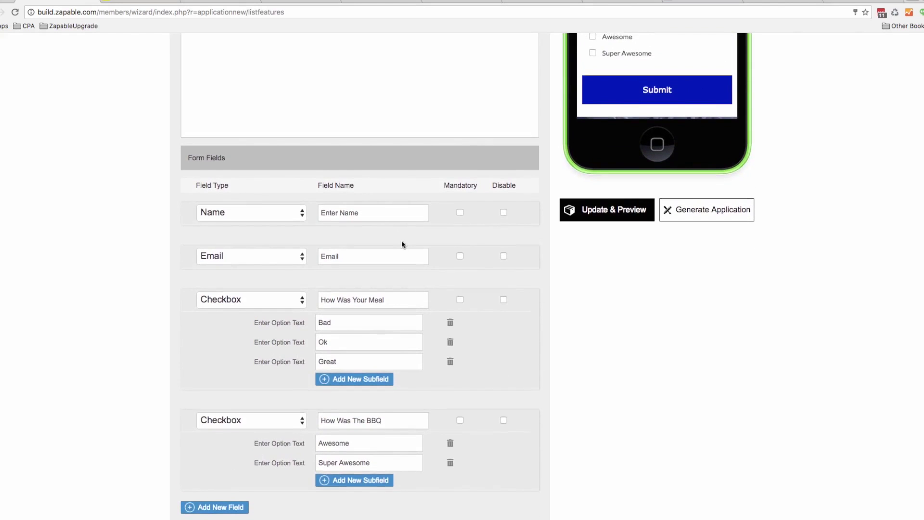
scroll(404, 251, up, 7)
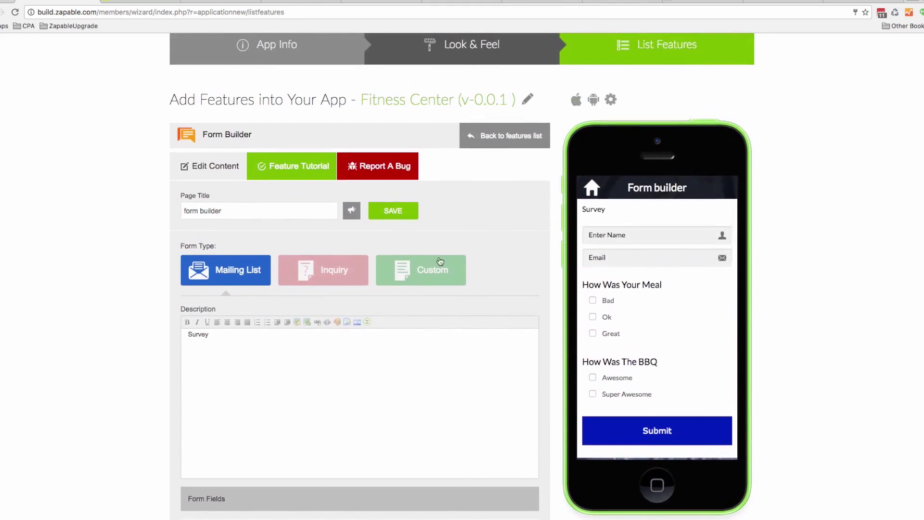
Open the Audio Motivation feature and start, then cancel, a custom audio playlist
click(511, 142)
scroll(679, 329, down, 1)
scroll(678, 329, down, 3)
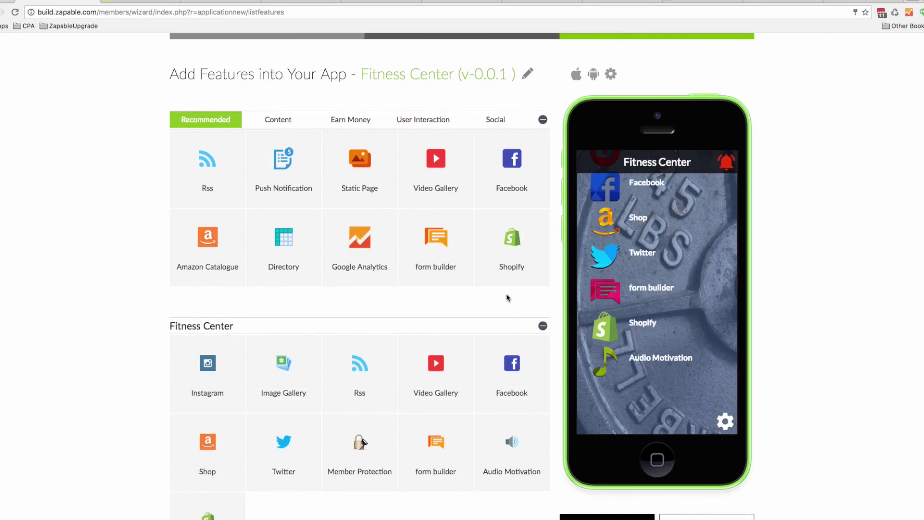
scroll(505, 297, down, 4)
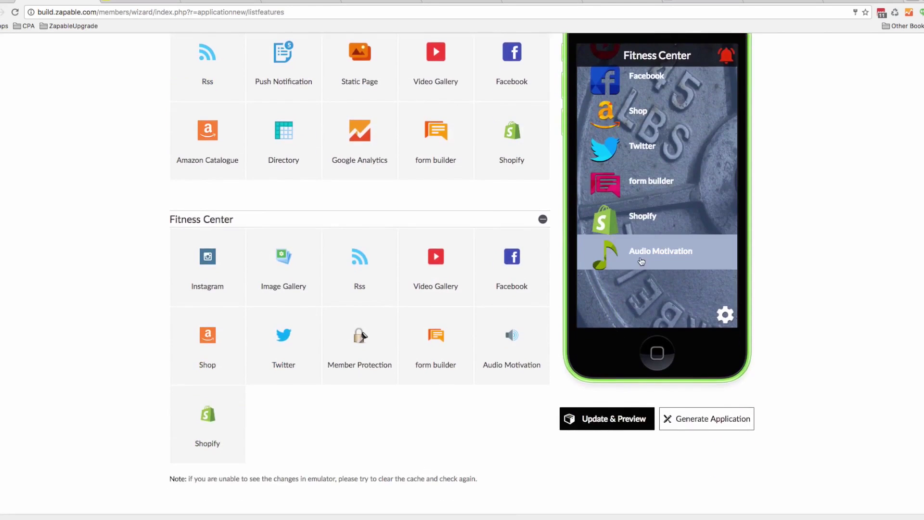
click(485, 318)
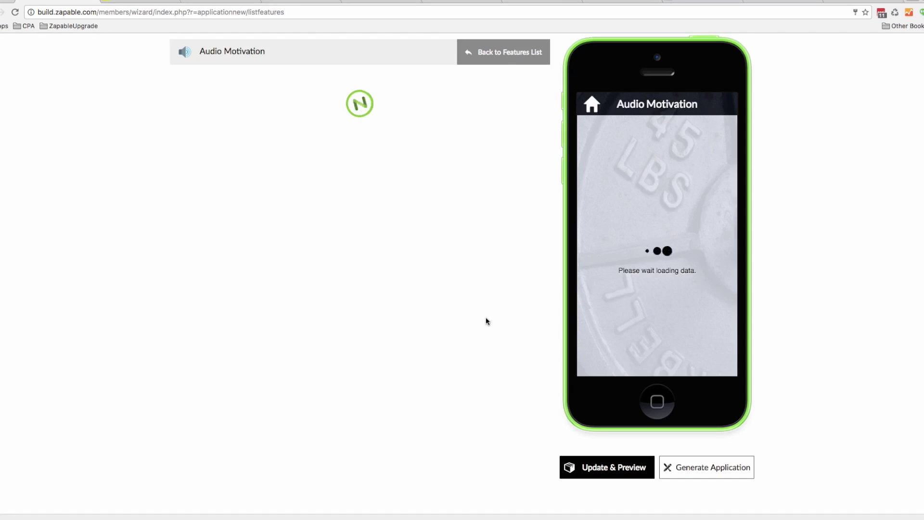
click(466, 130)
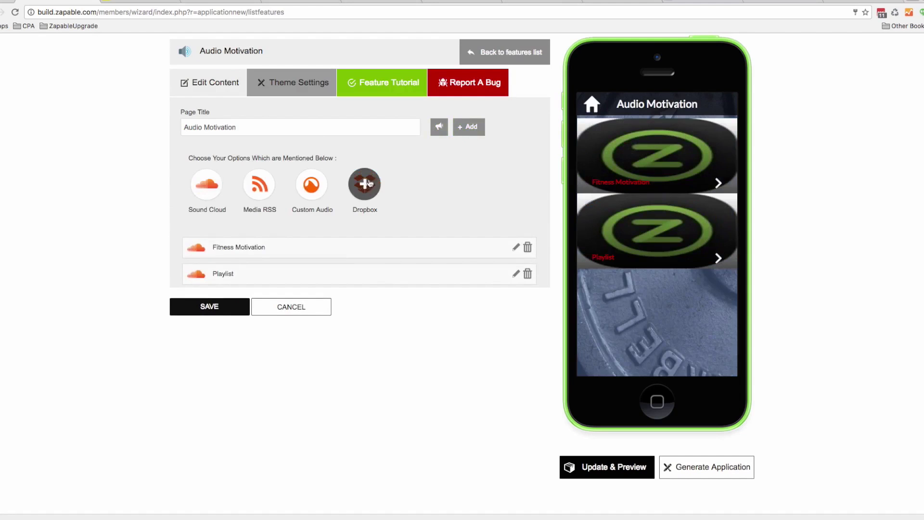
click(309, 187)
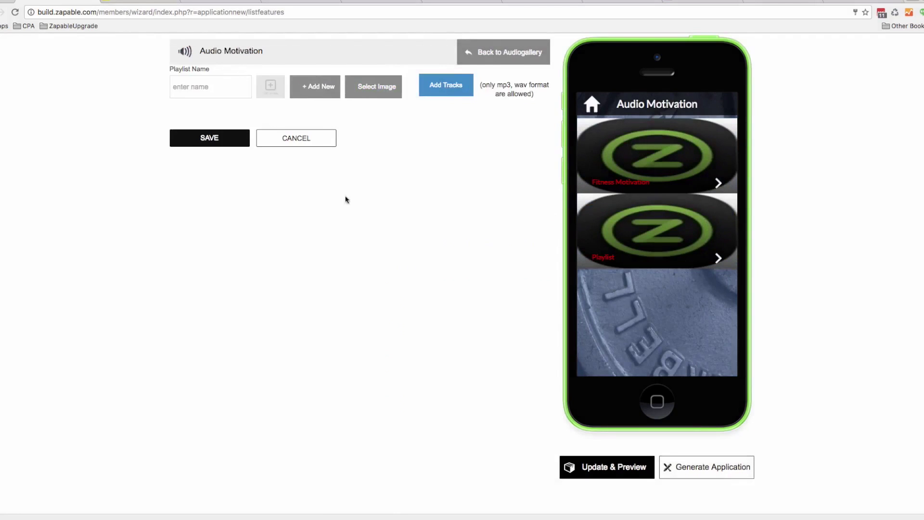
click(311, 139)
Play the Fitness Motivation Mix in the preview, then pause it
click(591, 174)
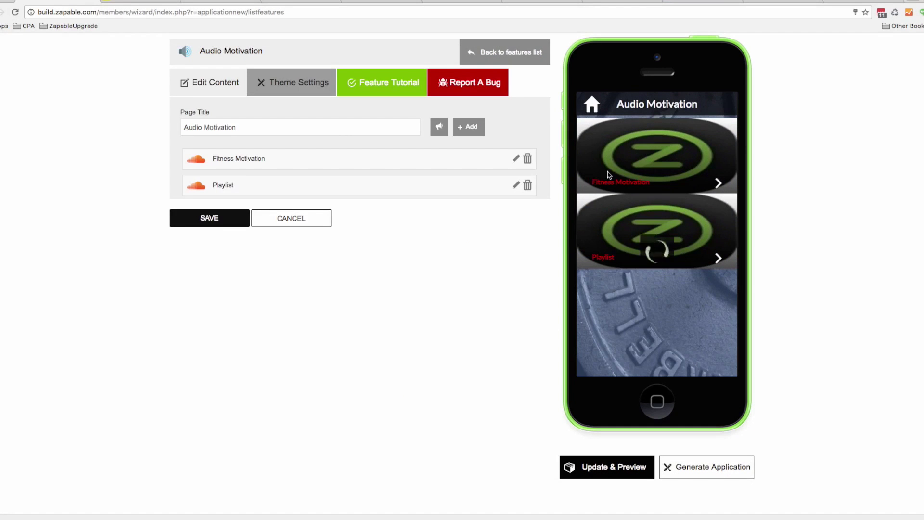
click(592, 134)
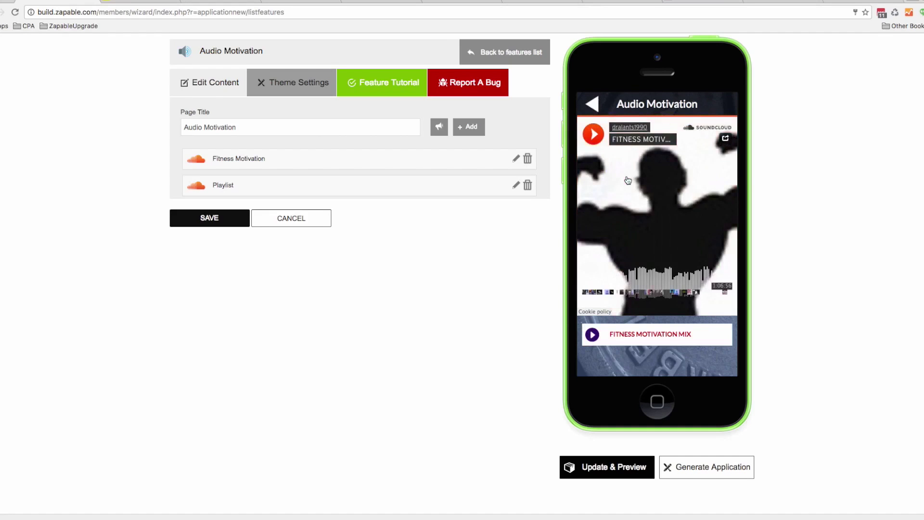
click(591, 136)
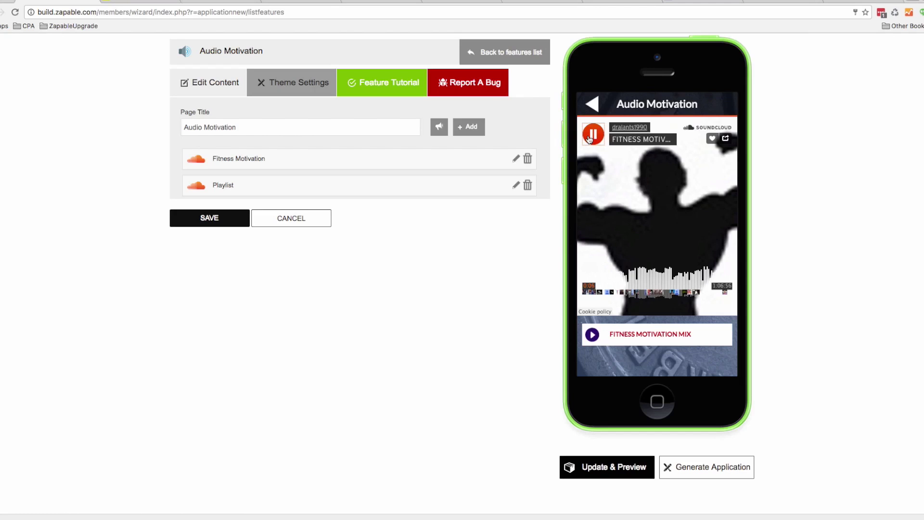
click(589, 139)
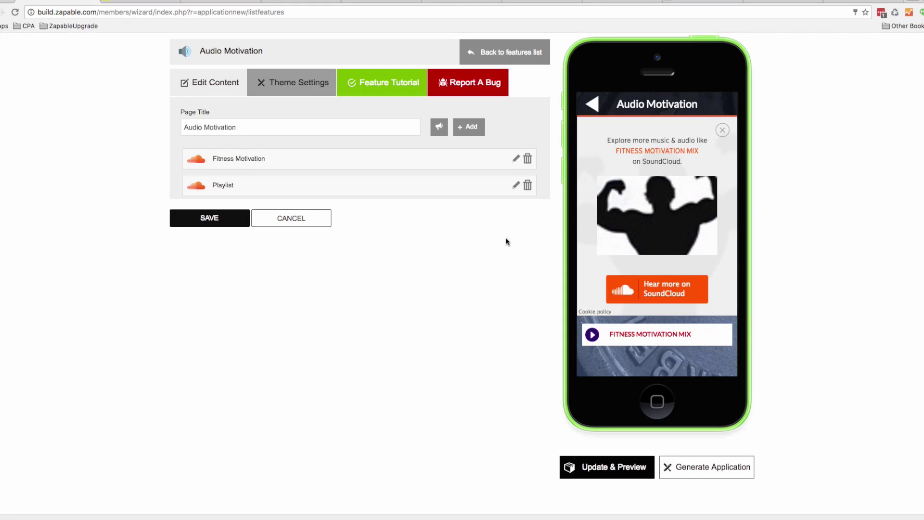
Return to the features list and browse the Content, Earn Money, User Interaction, Social and Recommended tabs
click(515, 57)
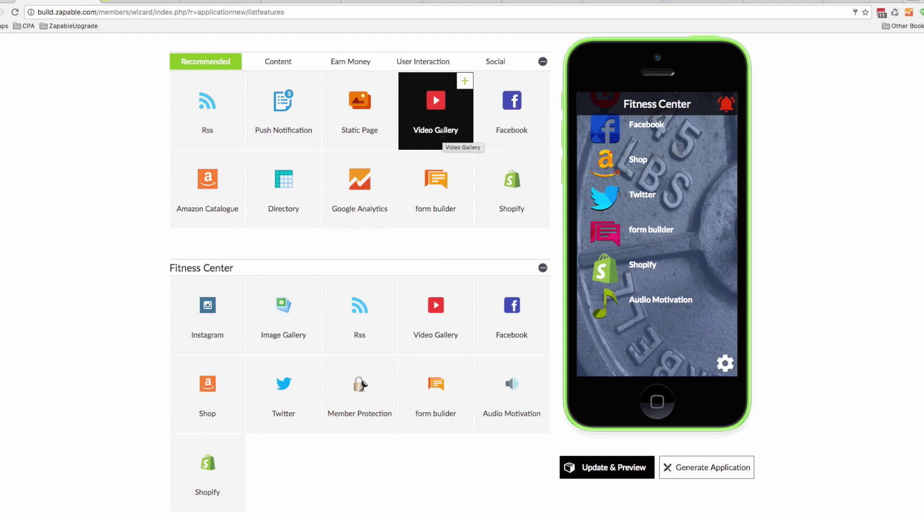
click(295, 62)
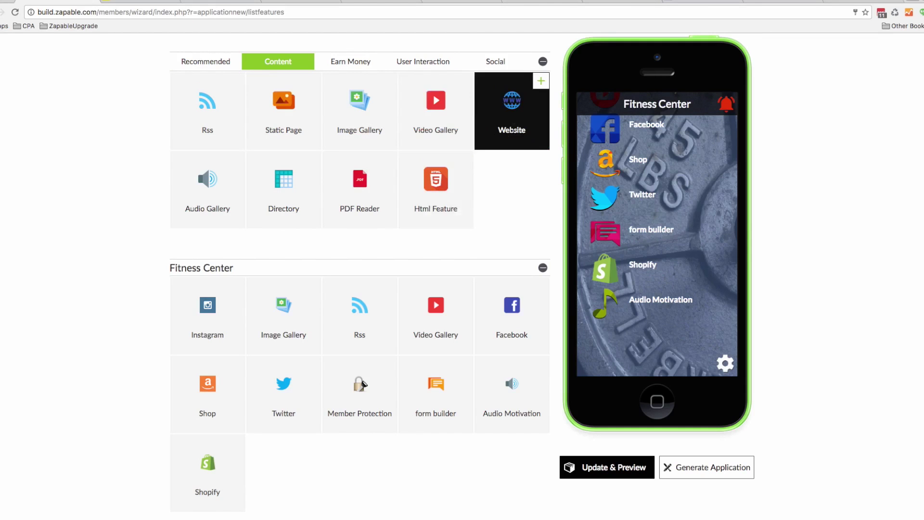
click(363, 63)
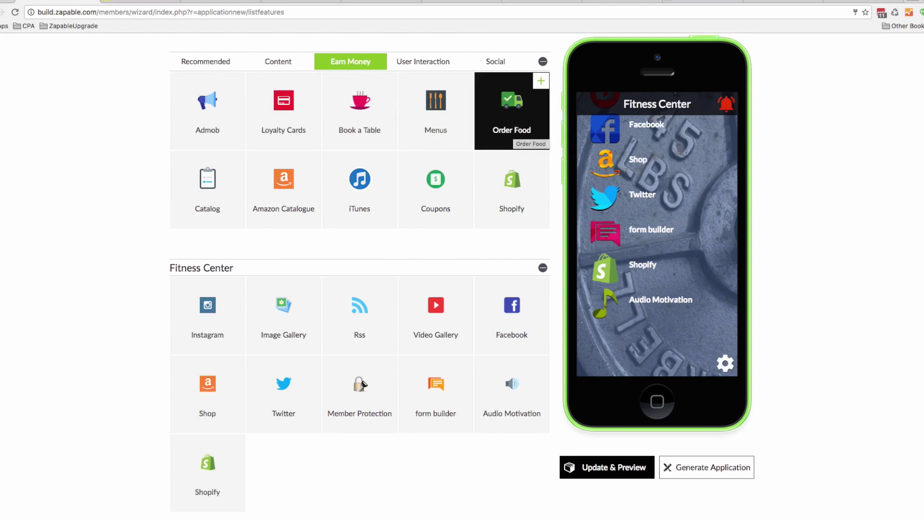
click(410, 64)
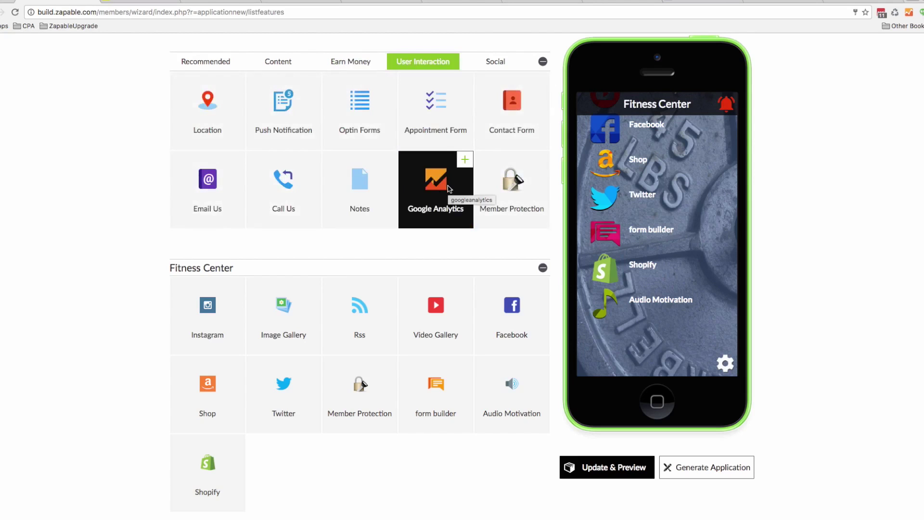
click(494, 61)
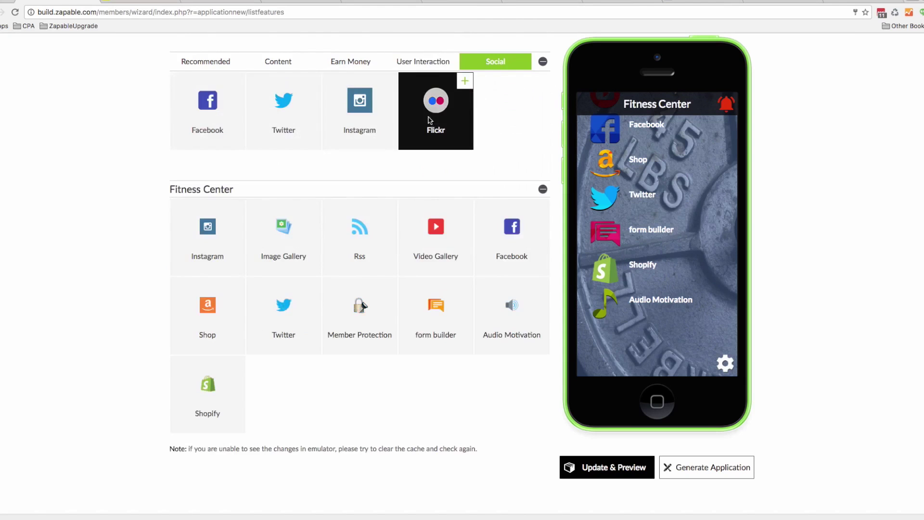
click(216, 63)
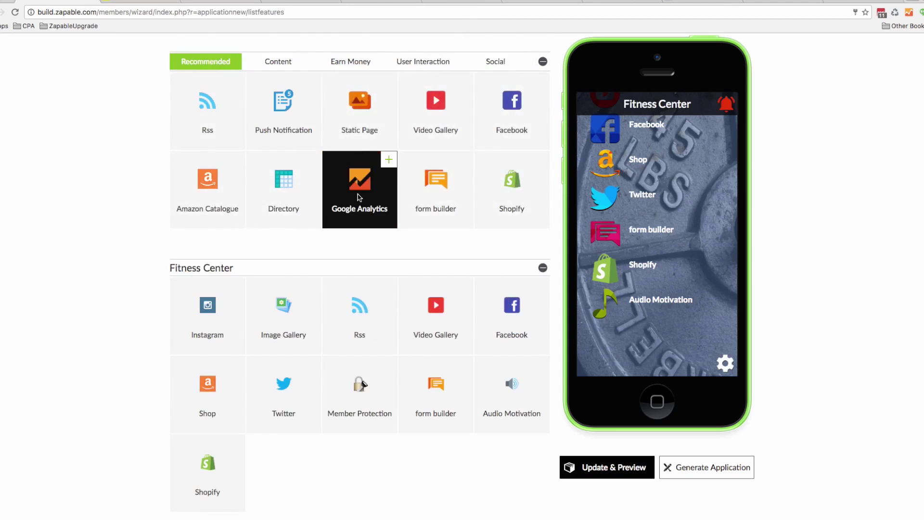
Open the Golf Central app for editing from the list of apps
scroll(526, 239, up, 3)
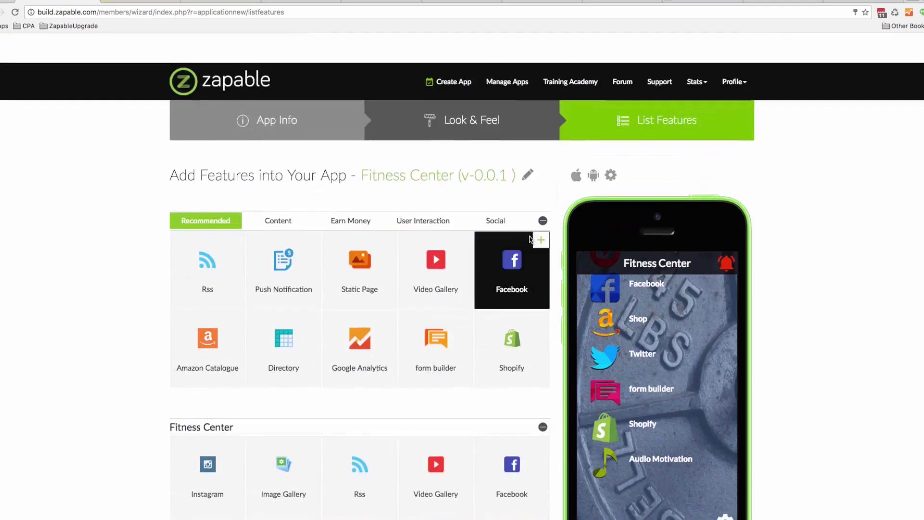
click(493, 55)
mouse_move(493, 243)
scroll(494, 243, down, 15)
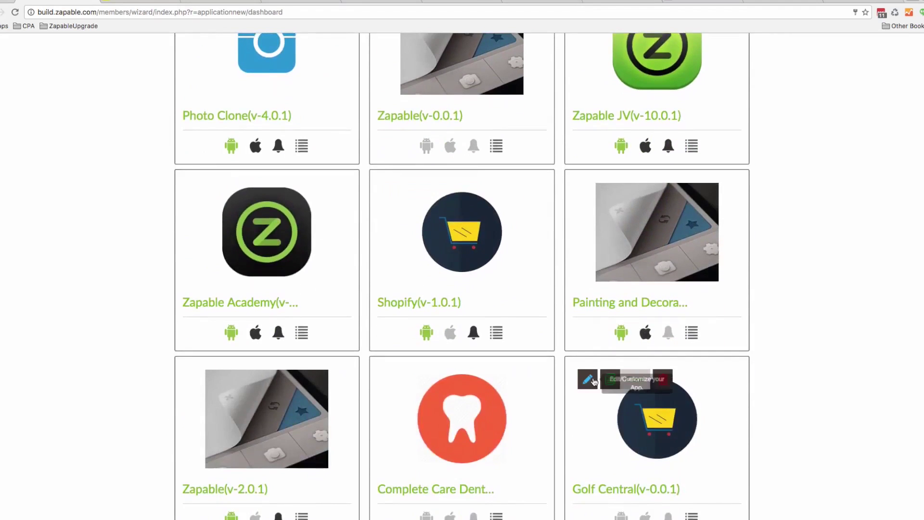
click(584, 377)
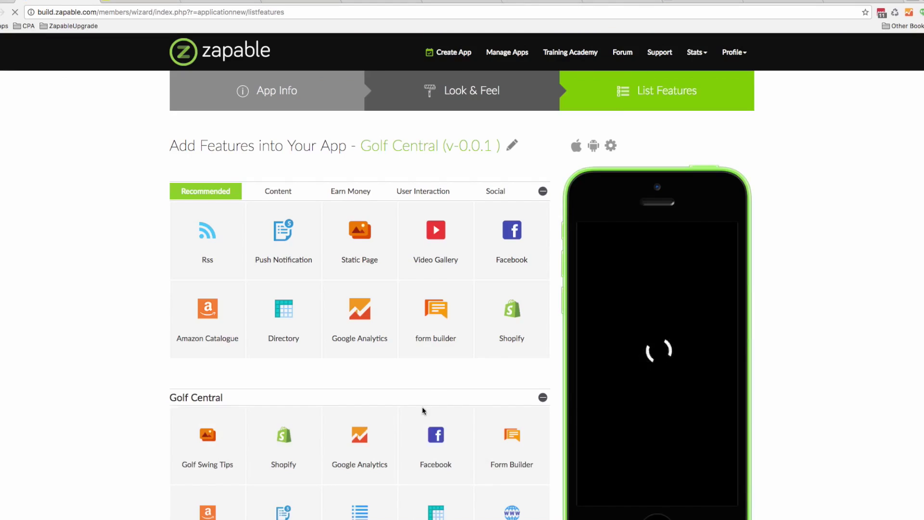
scroll(443, 379, down, 3)
Preview Directory > United Kingdom > Addington Palace Golf Club, then edit the Directory feature
mouse_move(456, 374)
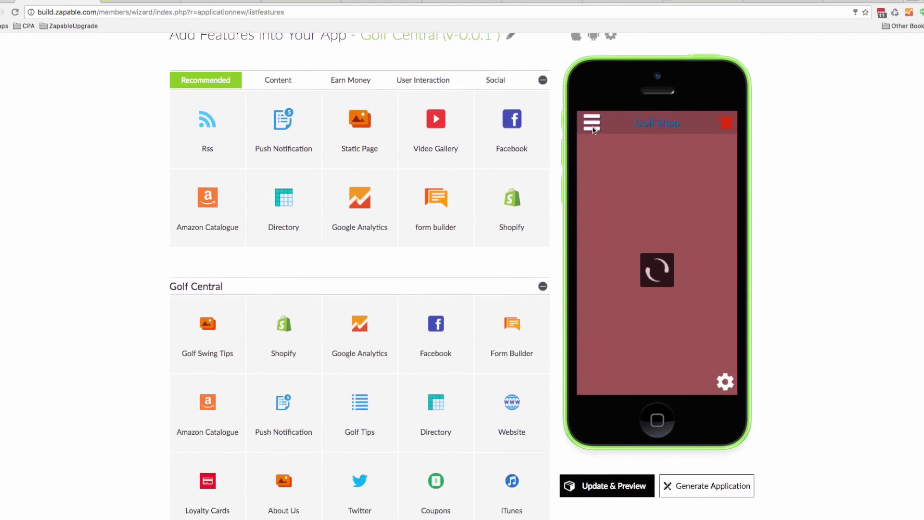
click(592, 126)
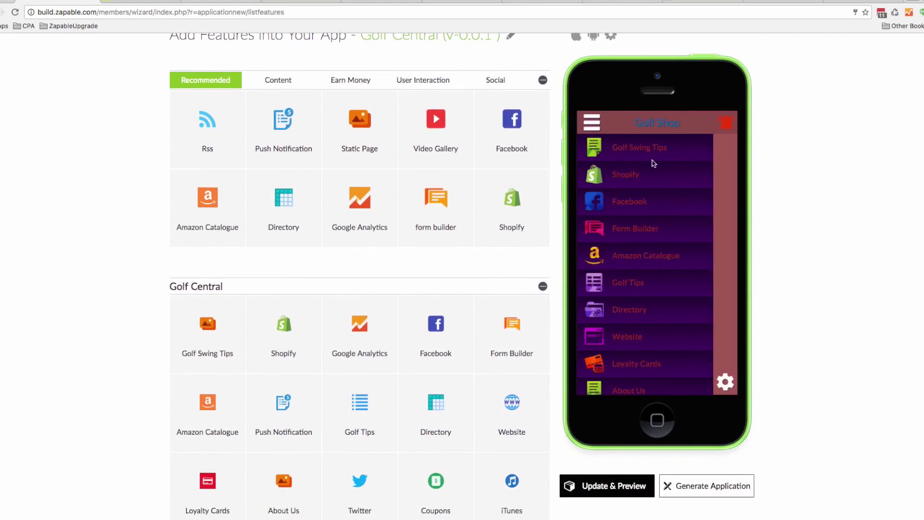
scroll(643, 270, down, 1)
click(645, 290)
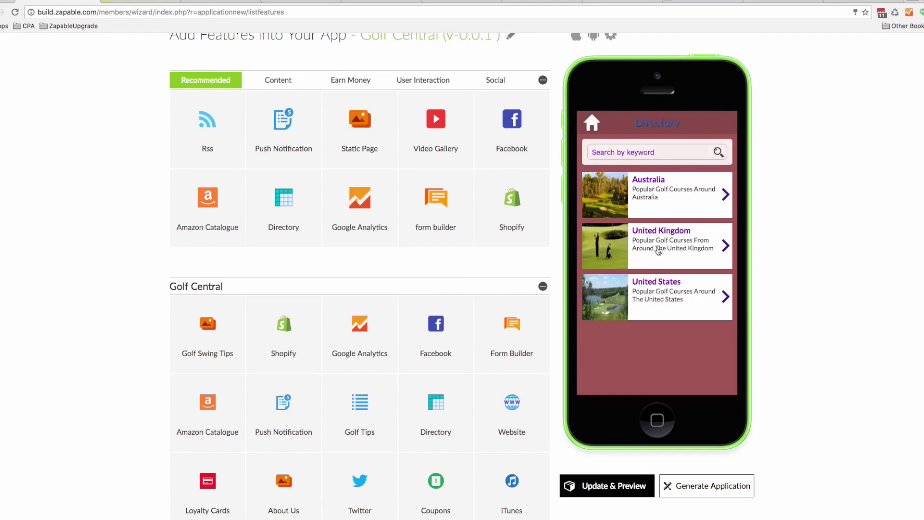
click(658, 250)
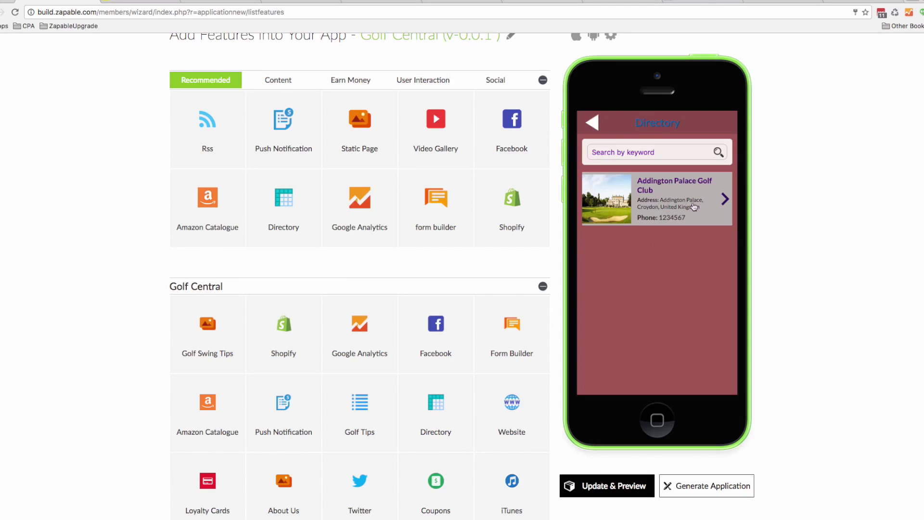
click(669, 205)
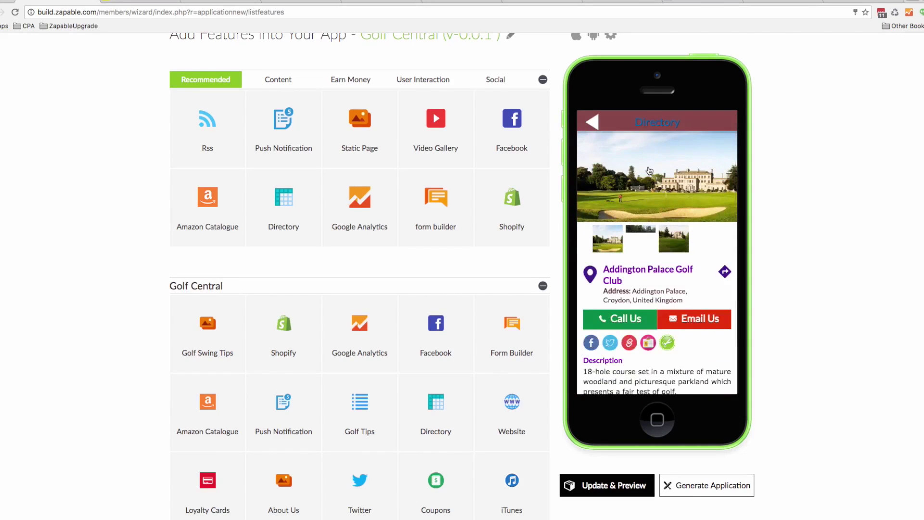
click(410, 387)
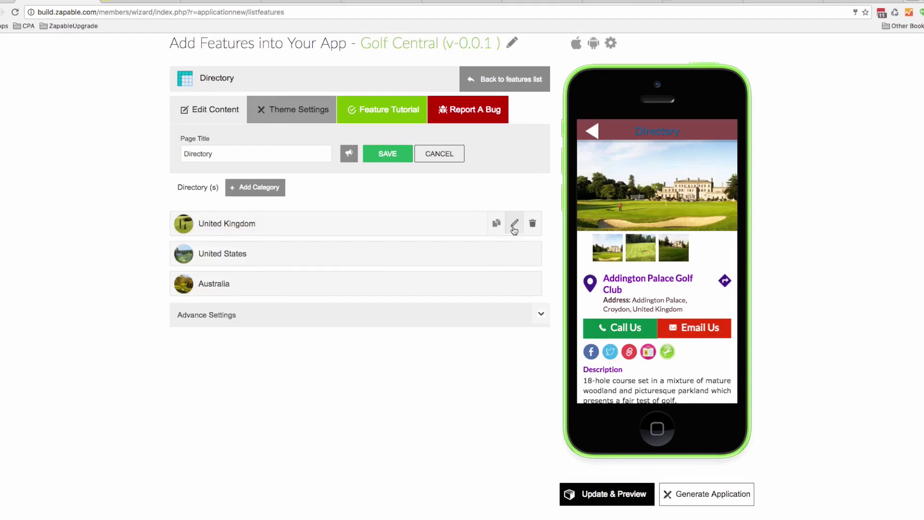
Open the Addington Palace Golf Club entry under United Kingdom and check its coupons without attaching one
click(513, 227)
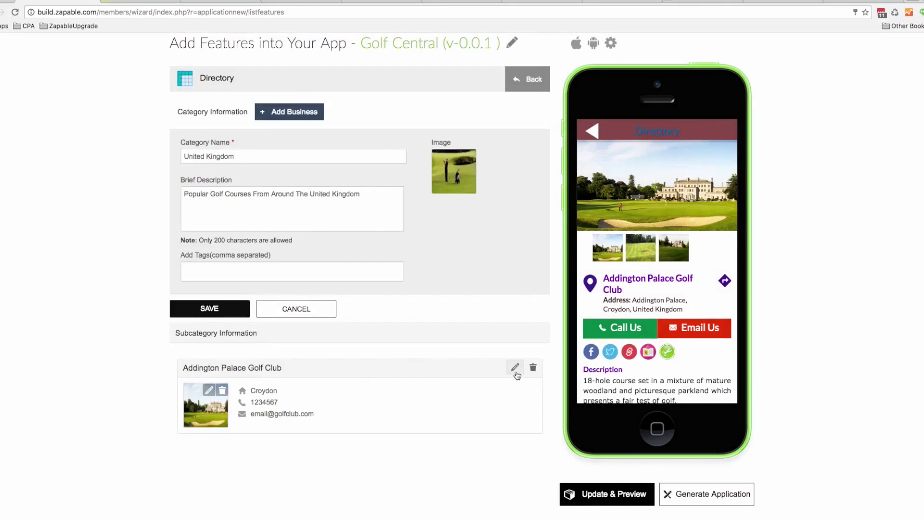
click(515, 368)
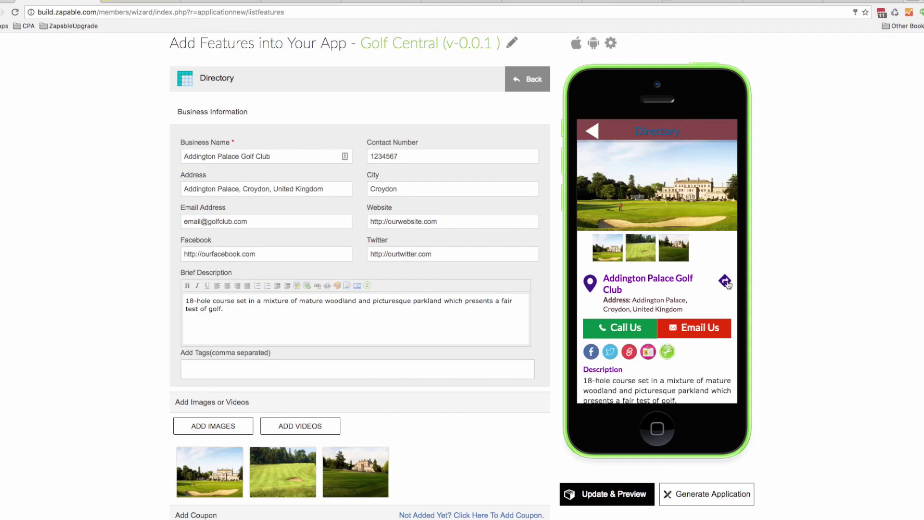
scroll(705, 286, down, 3)
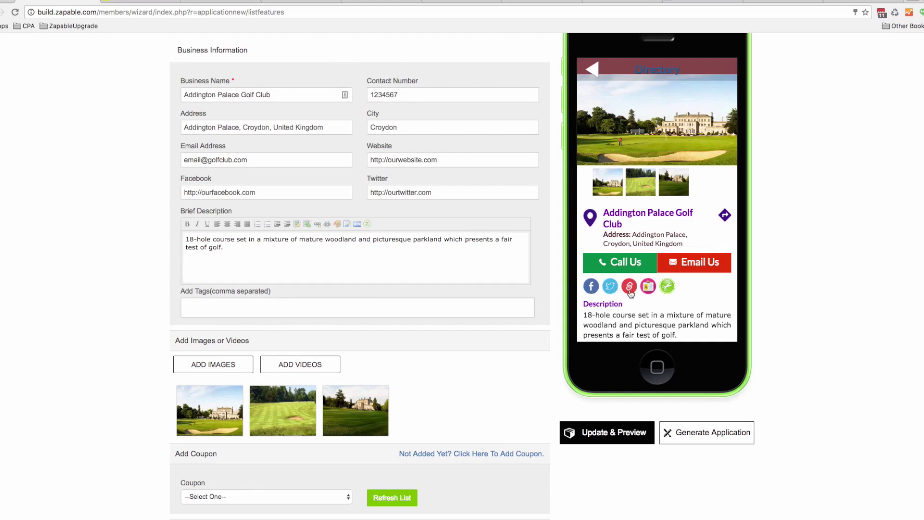
scroll(421, 290, down, 3)
scroll(421, 292, down, 1)
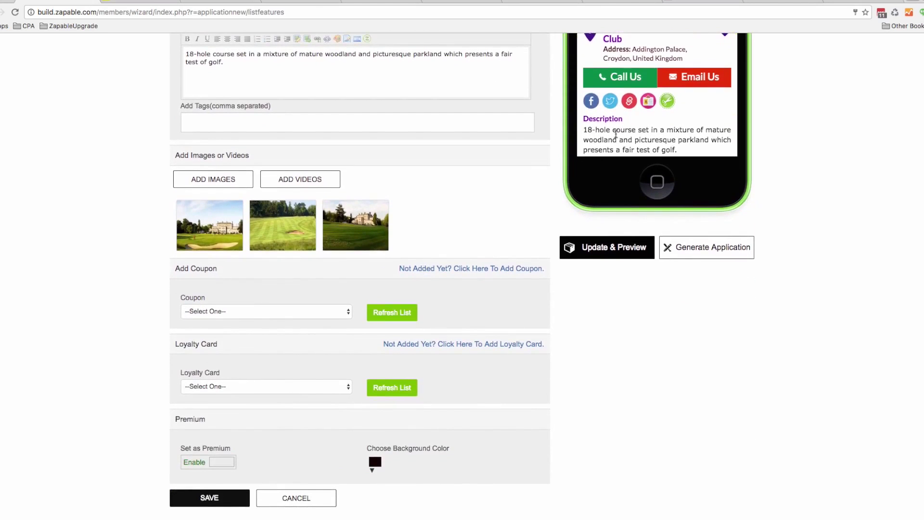
click(262, 312)
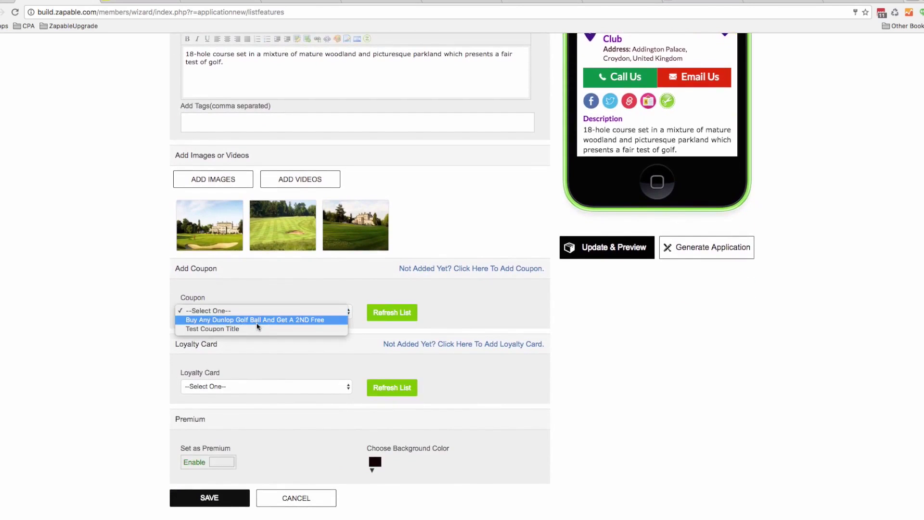
click(313, 293)
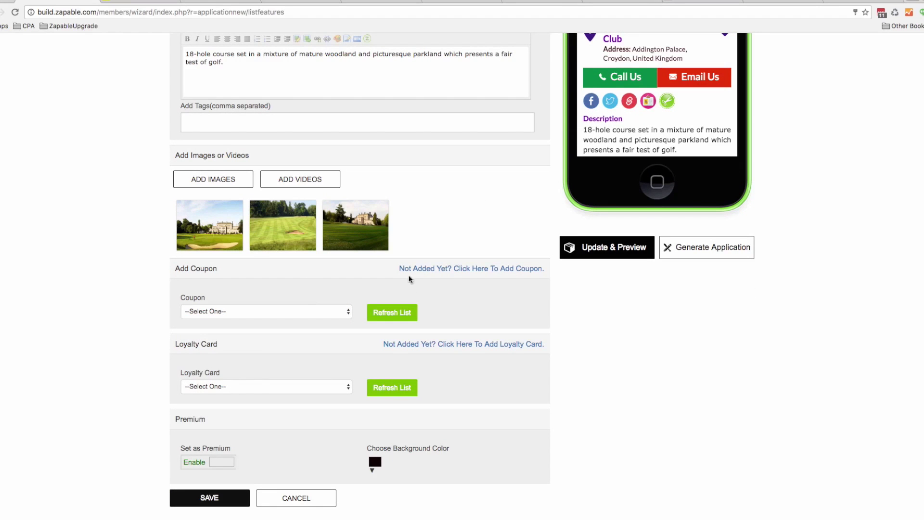
Set the premium listing background colour to #1a0a0a, toggling Premium off and back on
scroll(643, 61, up, 3)
scroll(643, 61, up, 4)
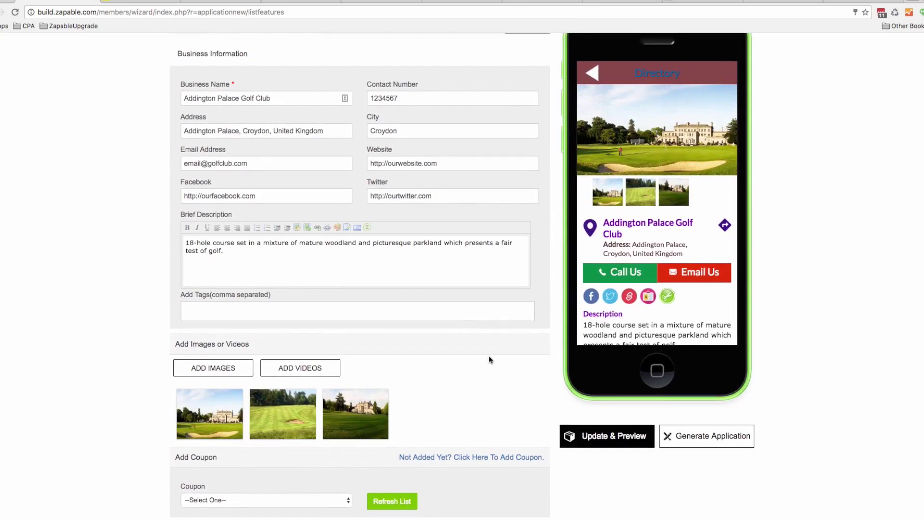
scroll(491, 359, down, 5)
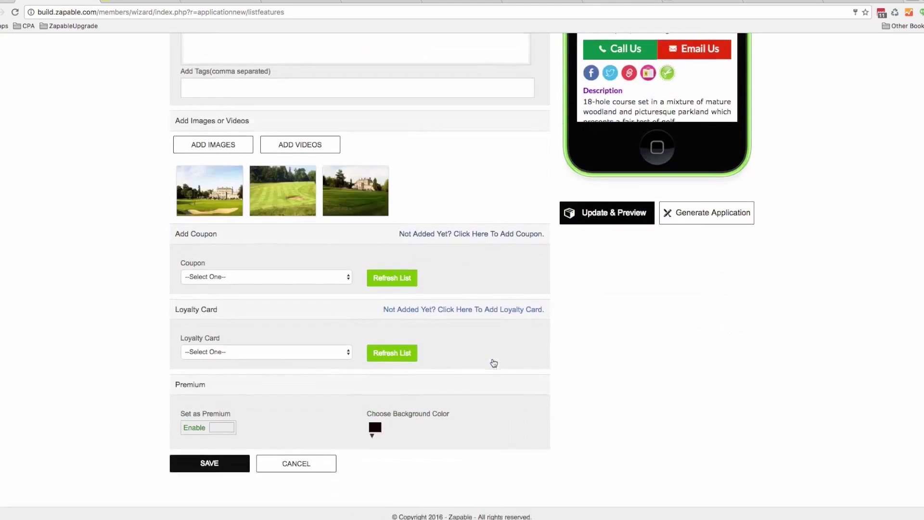
click(199, 435)
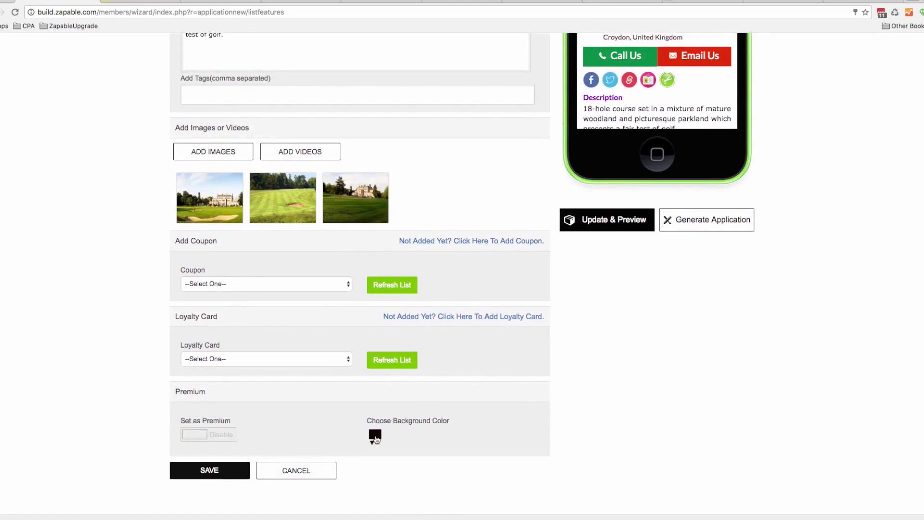
click(372, 439)
mouse_move(407, 355)
mouse_down()
mouse_move(416, 331)
mouse_move(415, 375)
mouse_up()
click(445, 416)
click(208, 436)
scroll(509, 273, up, 10)
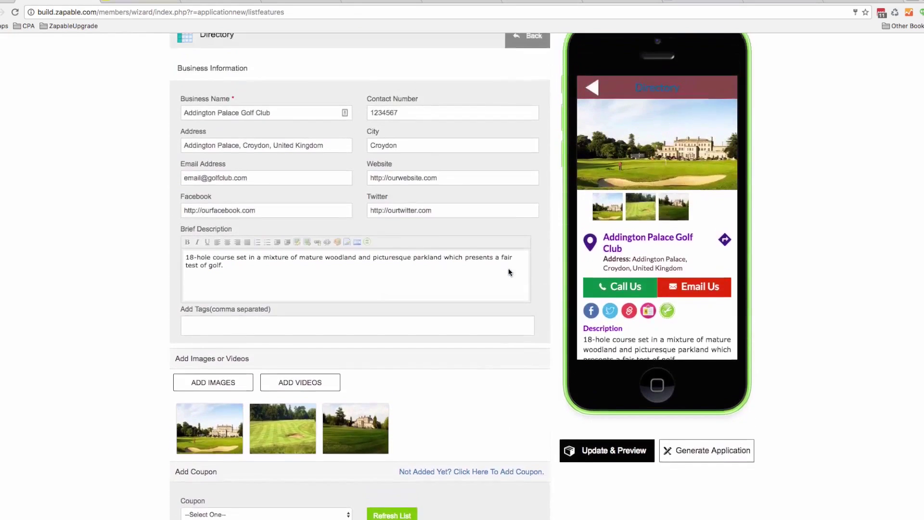